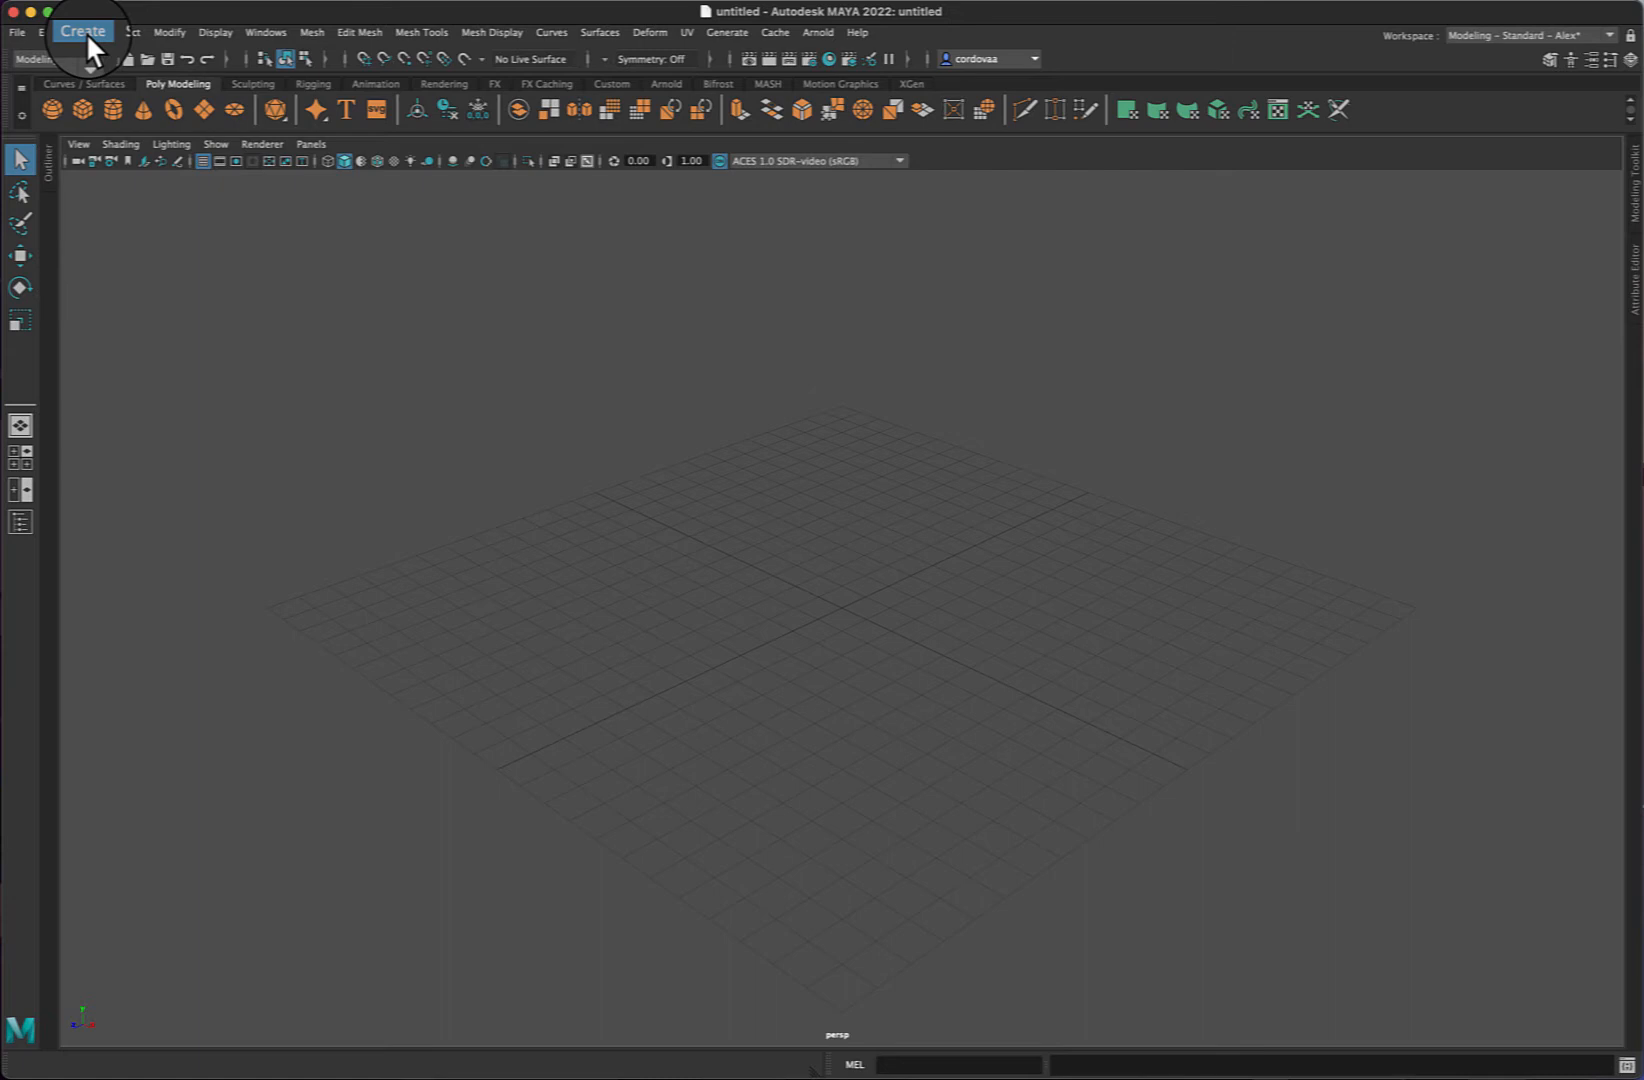
- Create a polygon cube from the cube options with width, height and depth set to 2
click(87, 39)
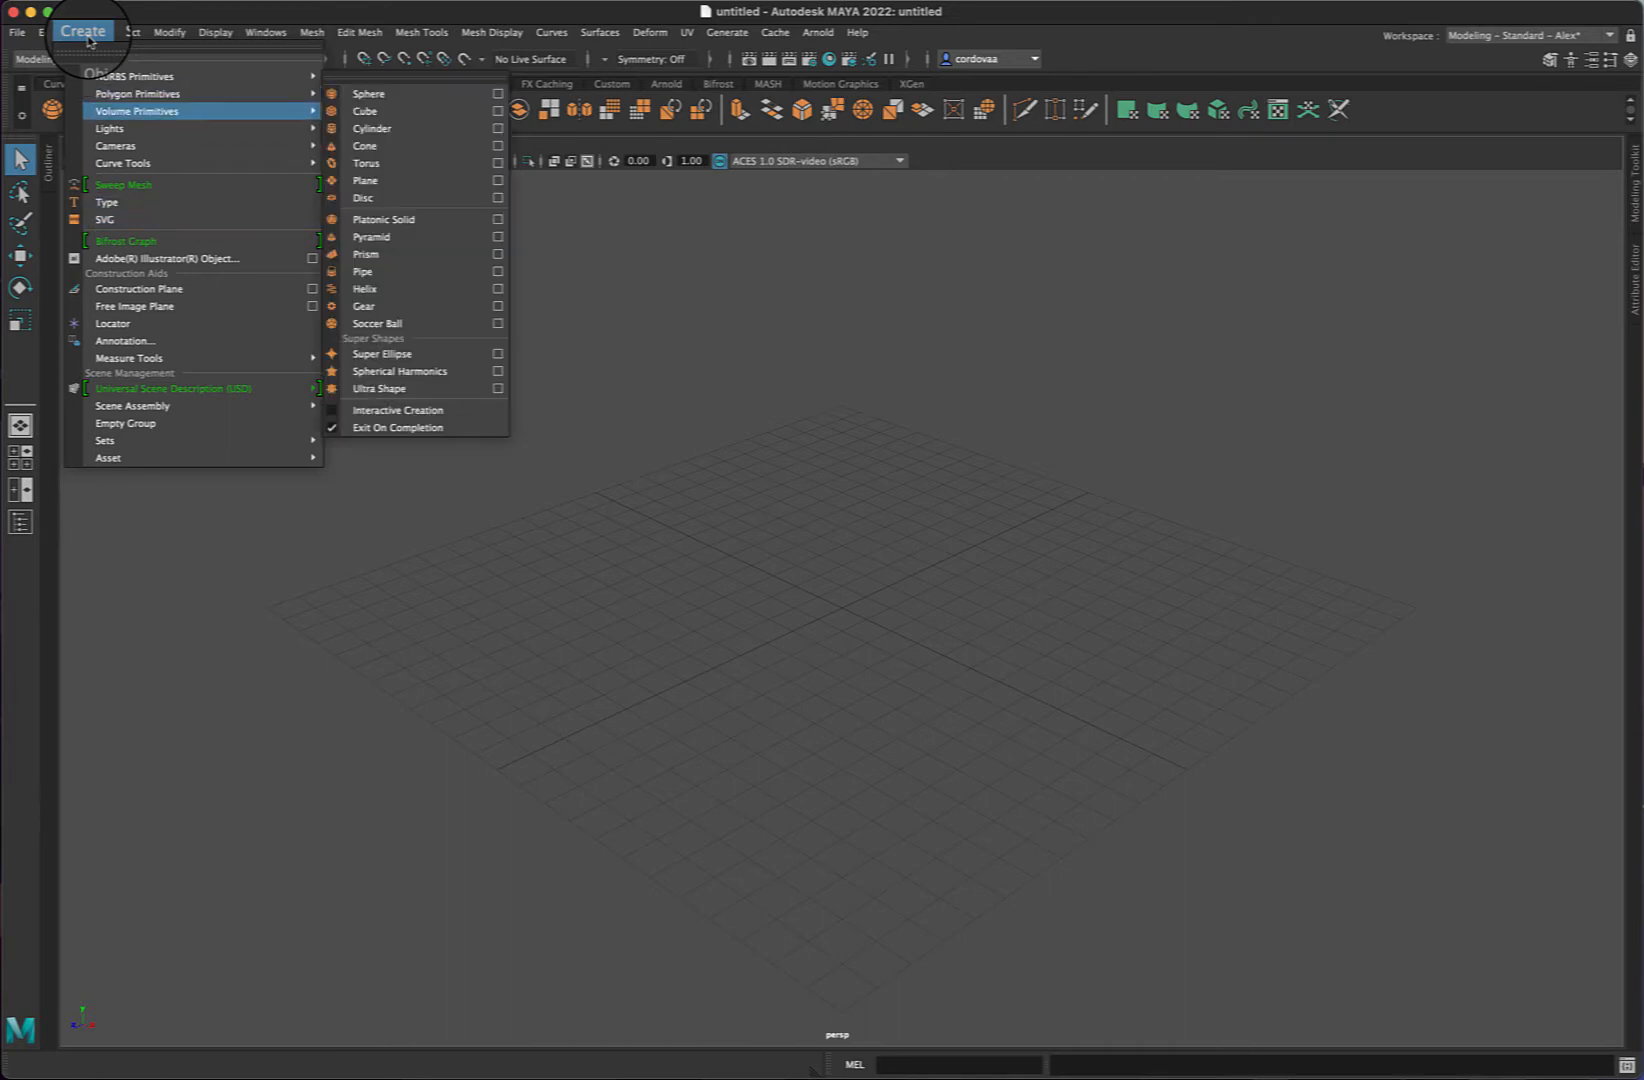
mouse_move(200, 92)
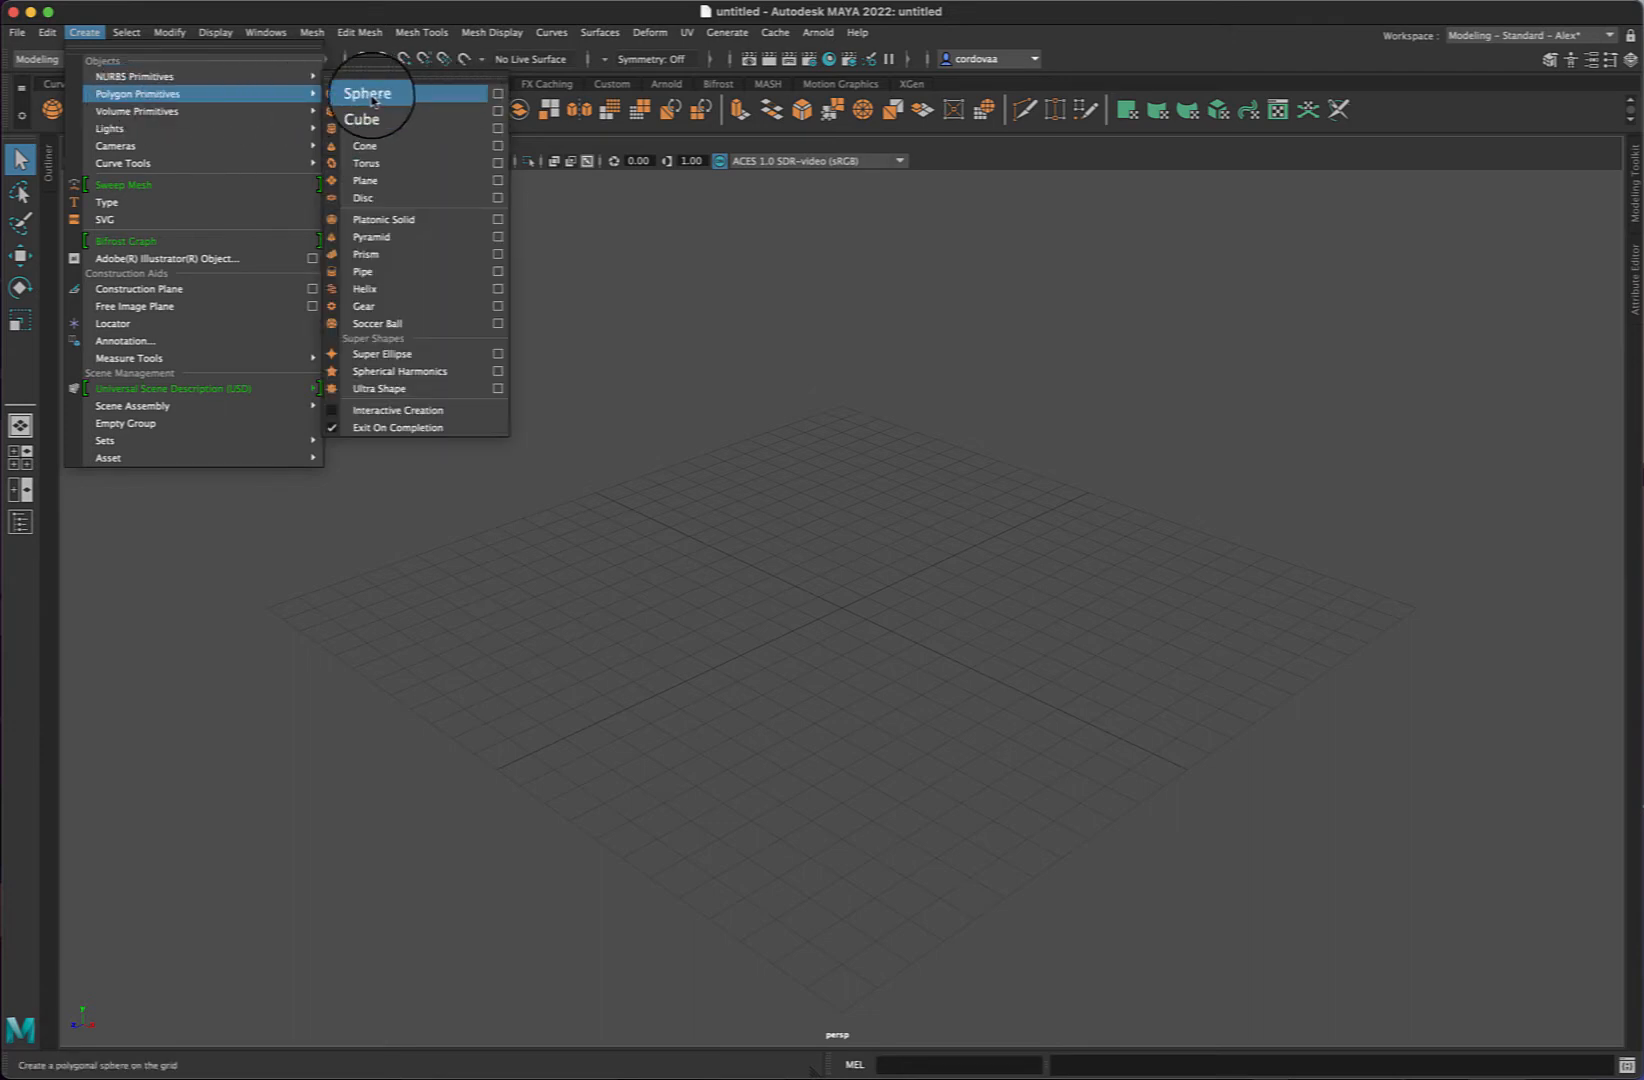
click(498, 112)
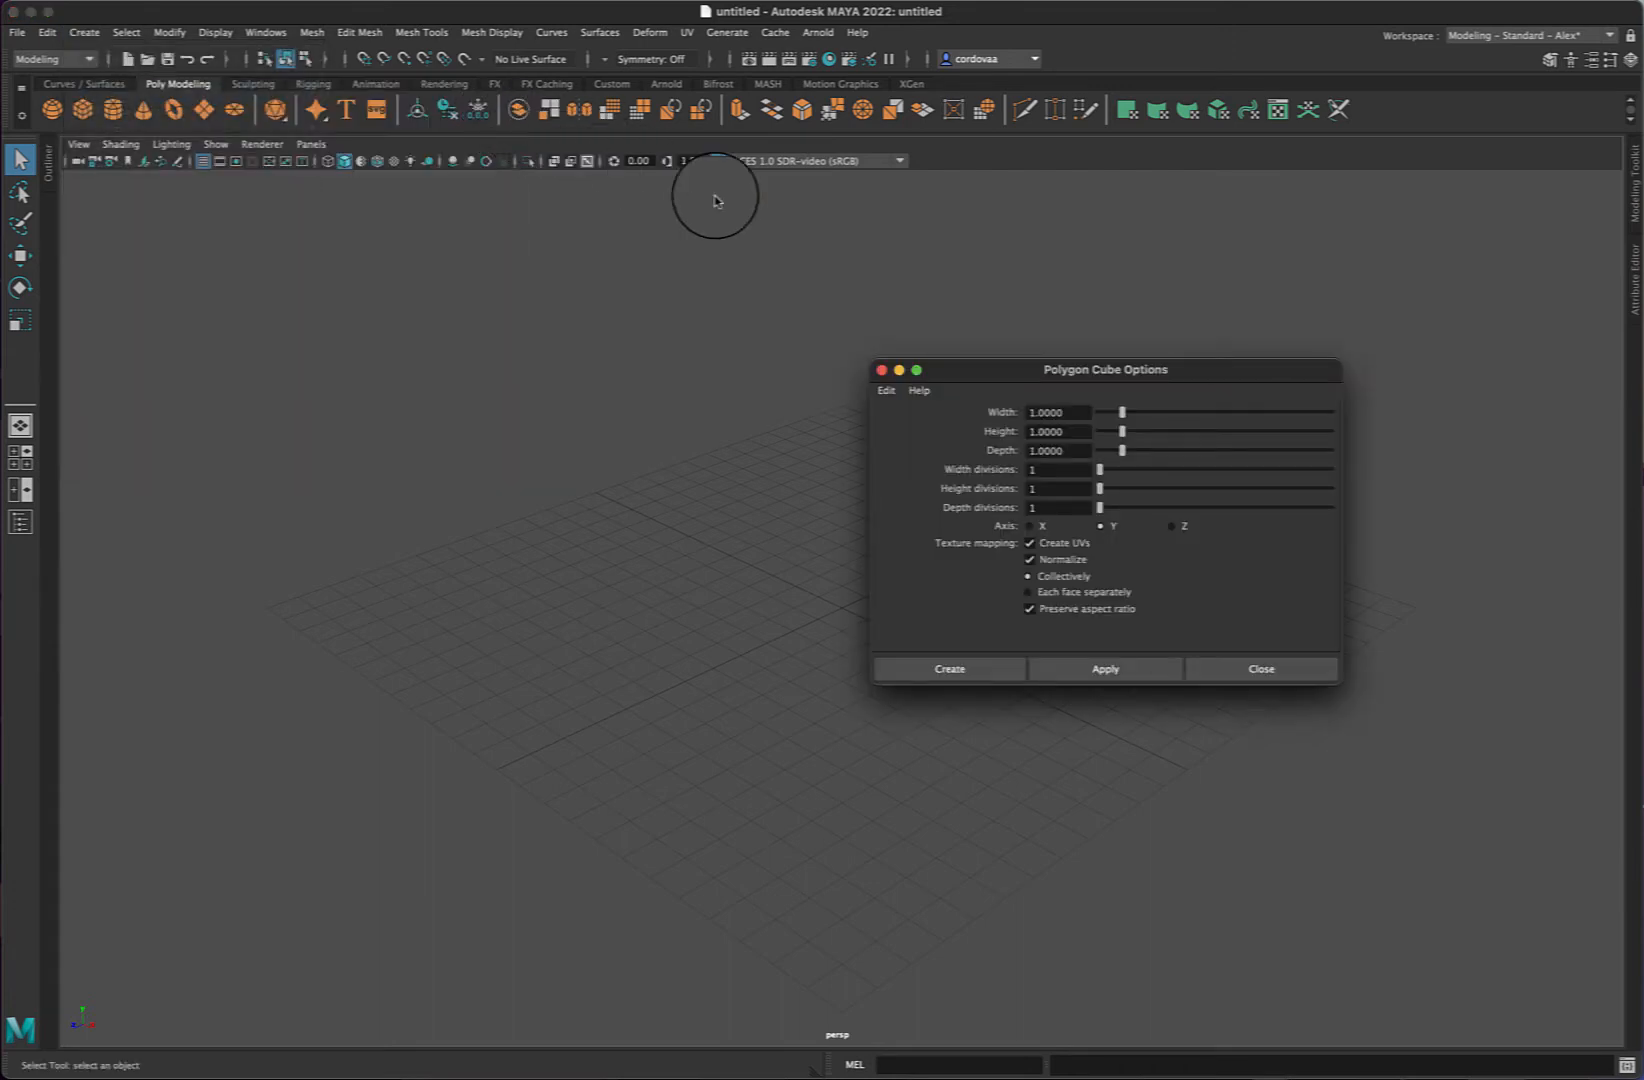
drag(1166, 373, 902, 348)
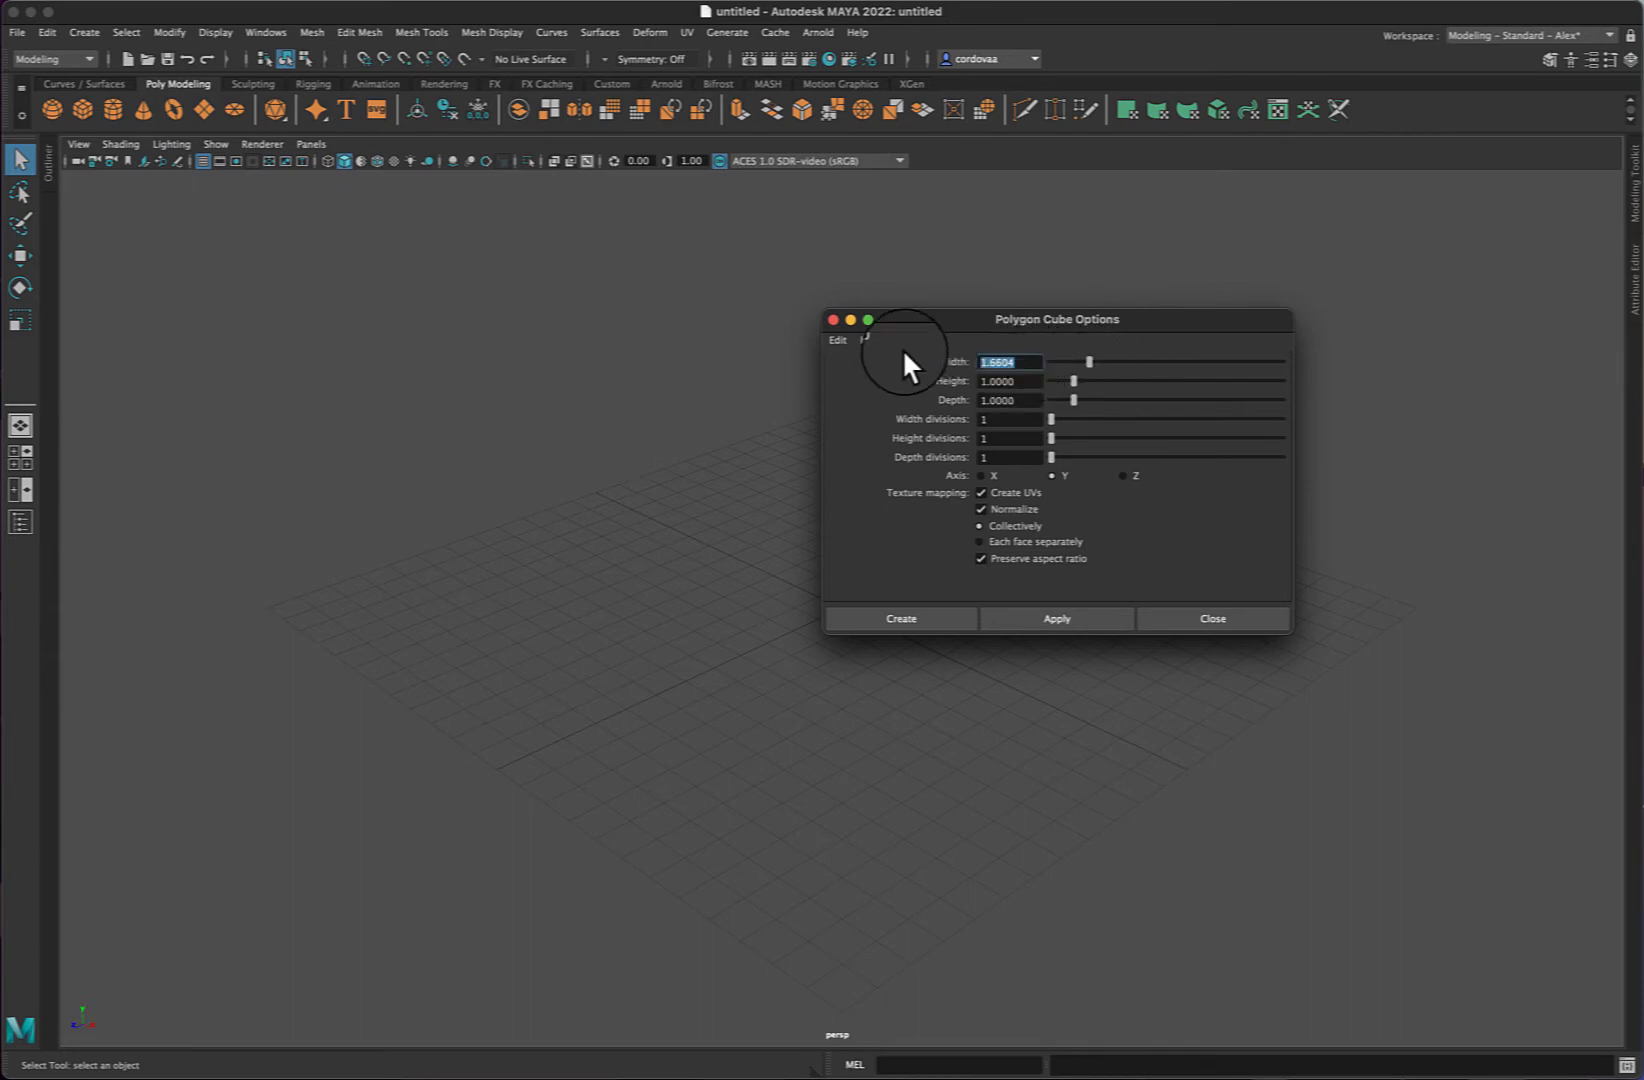
text(2)
key(Tab)
text(2)
key(Tab)
text(2)
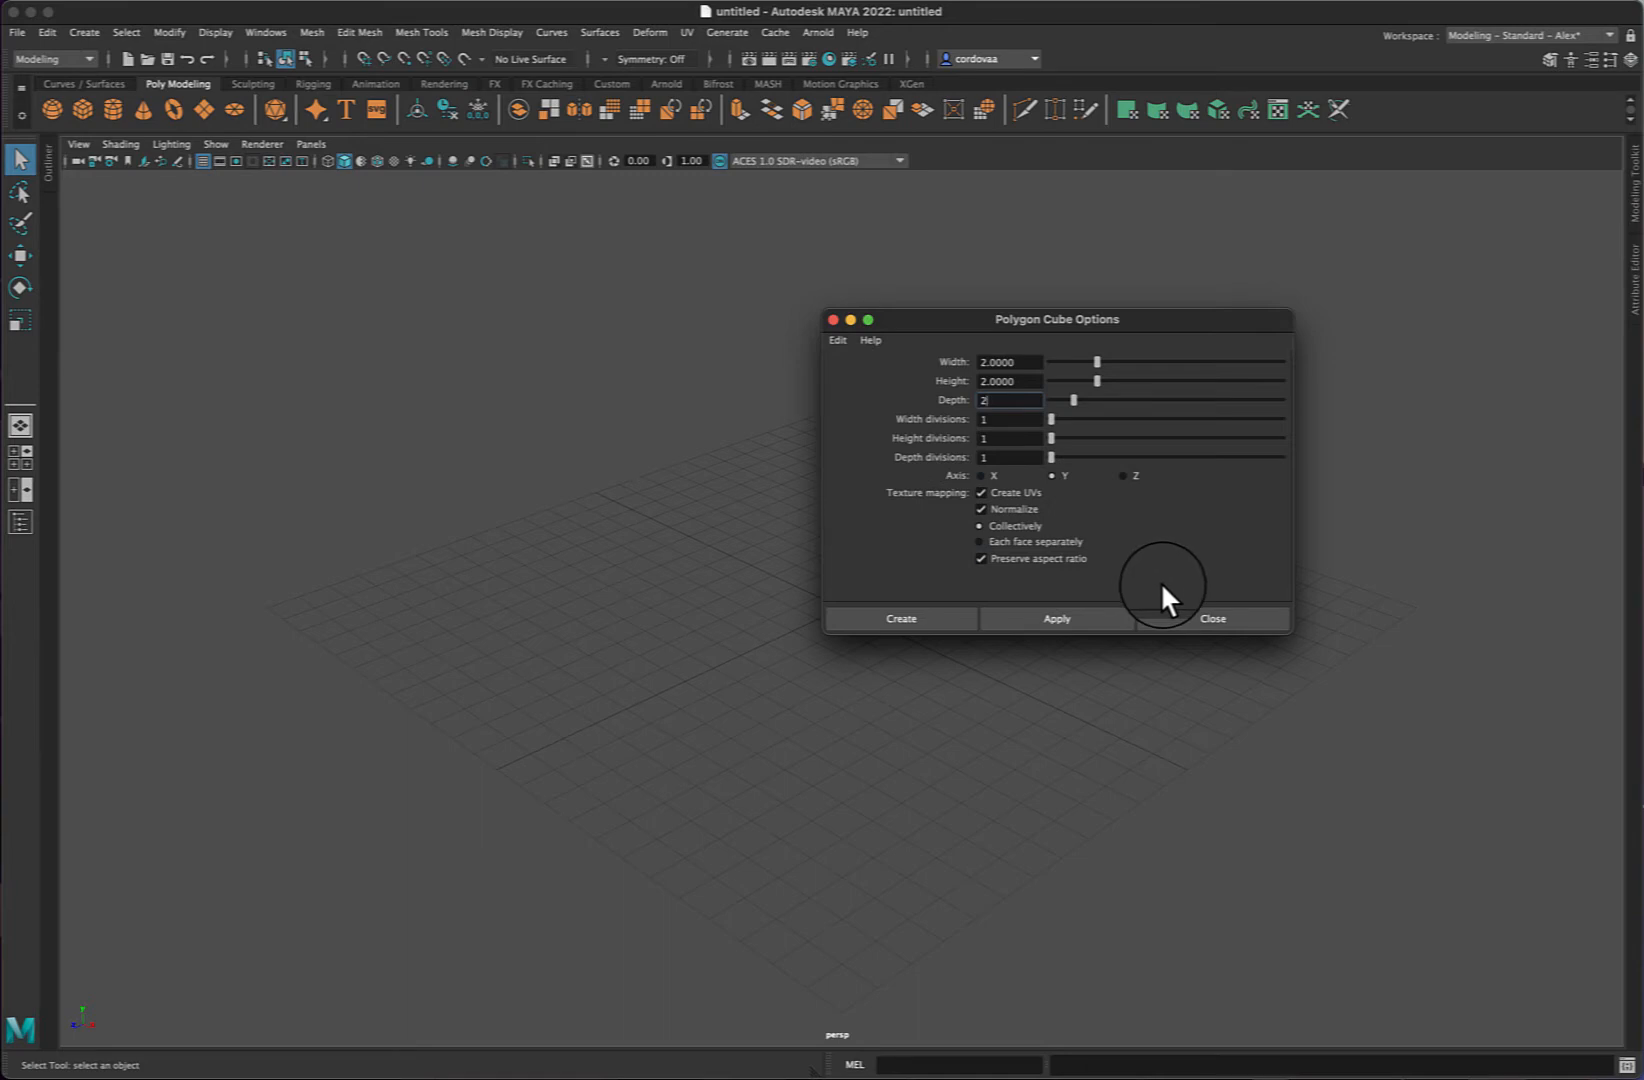
click(902, 618)
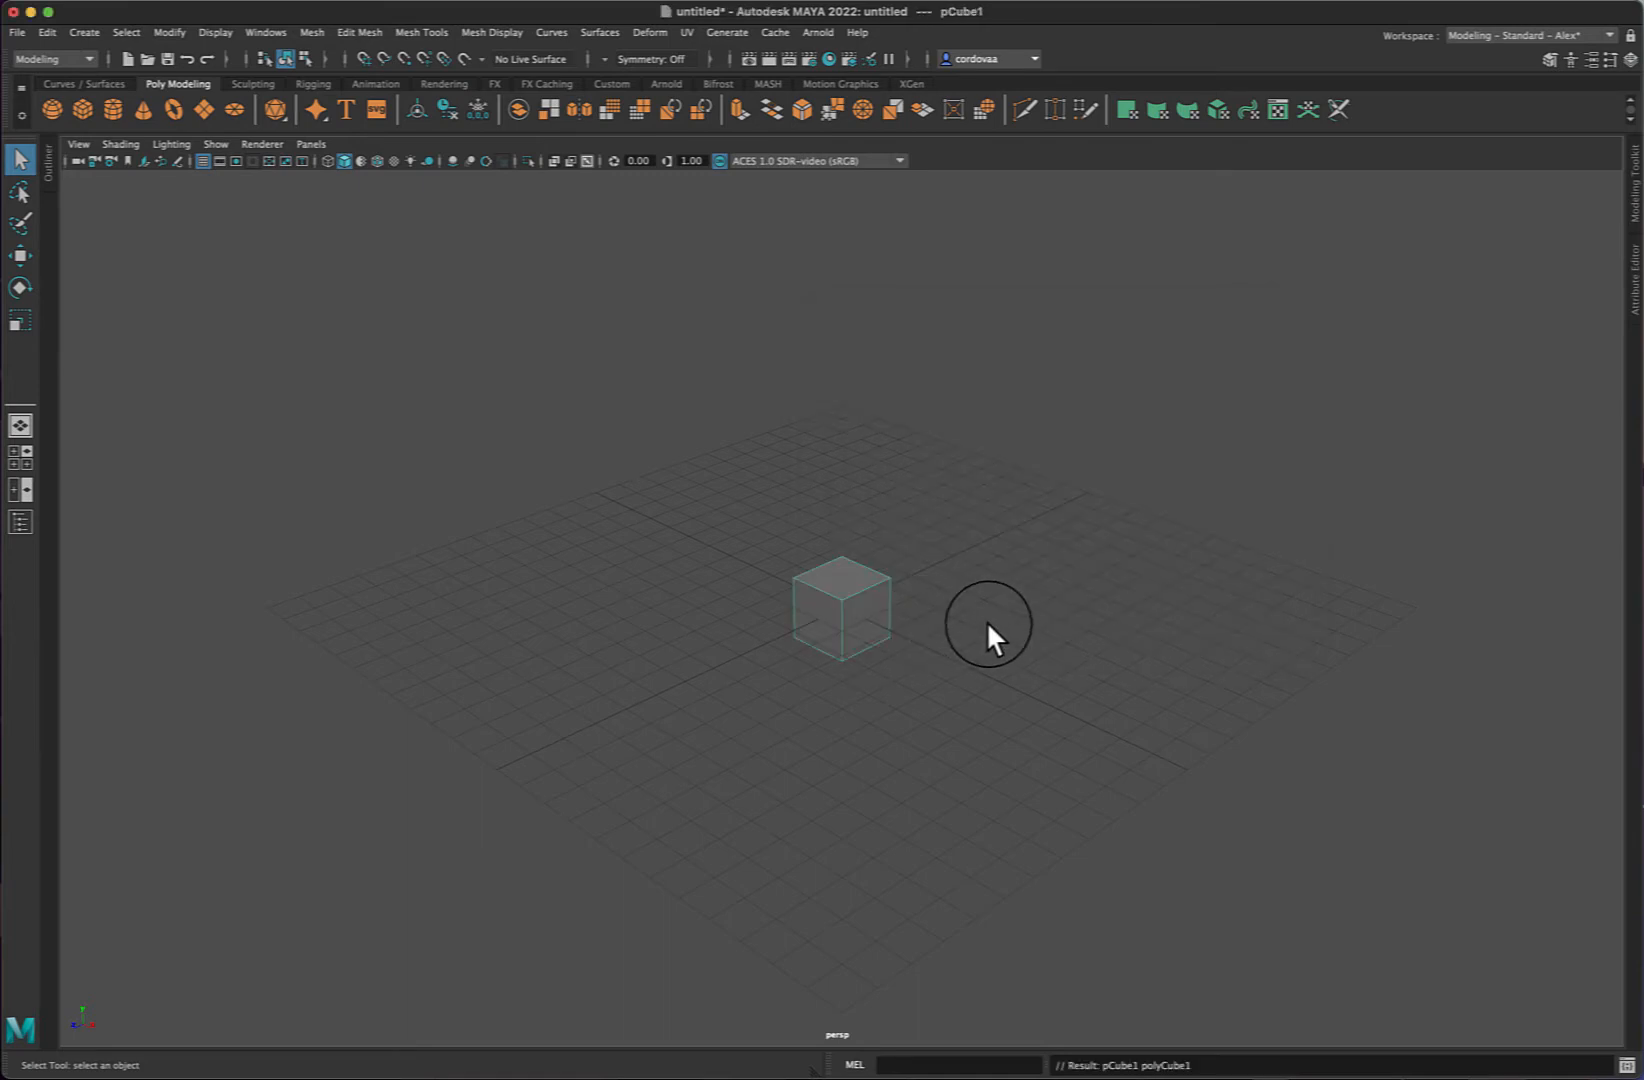
- Select the cube and move it with the Move tool to about -0.3, 0.8, -0.4
click(858, 594)
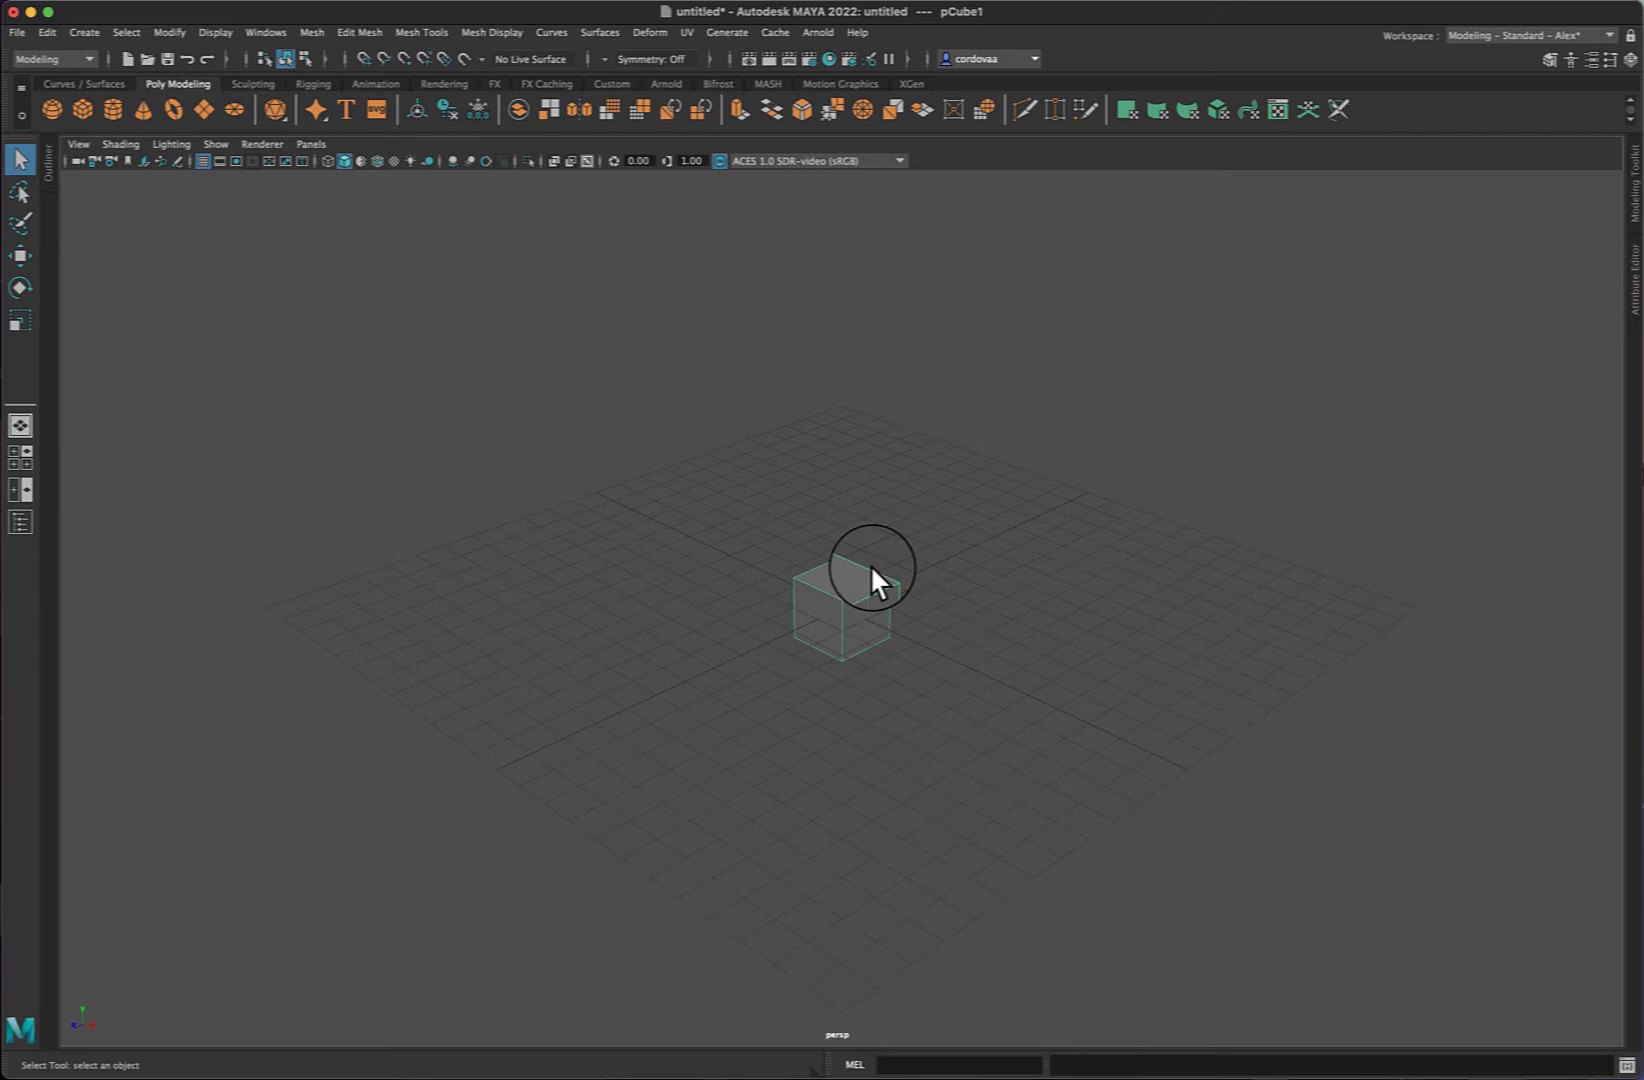
key(w)
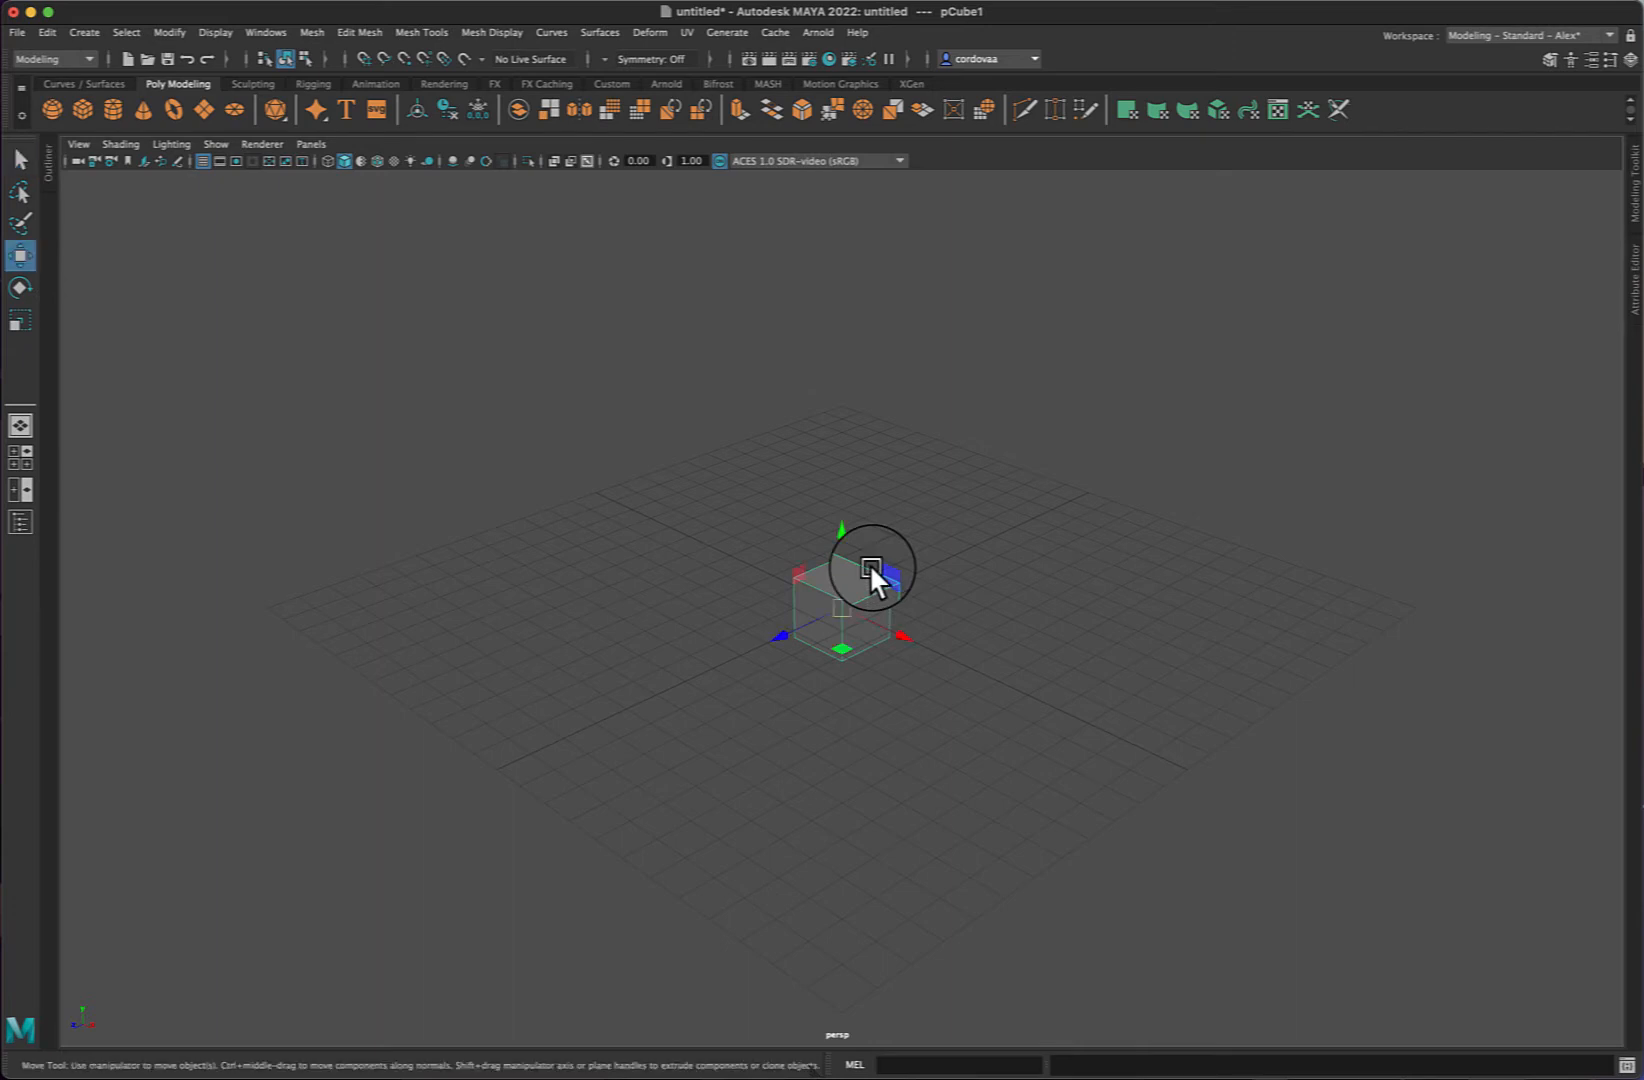
drag(867, 567, 839, 567)
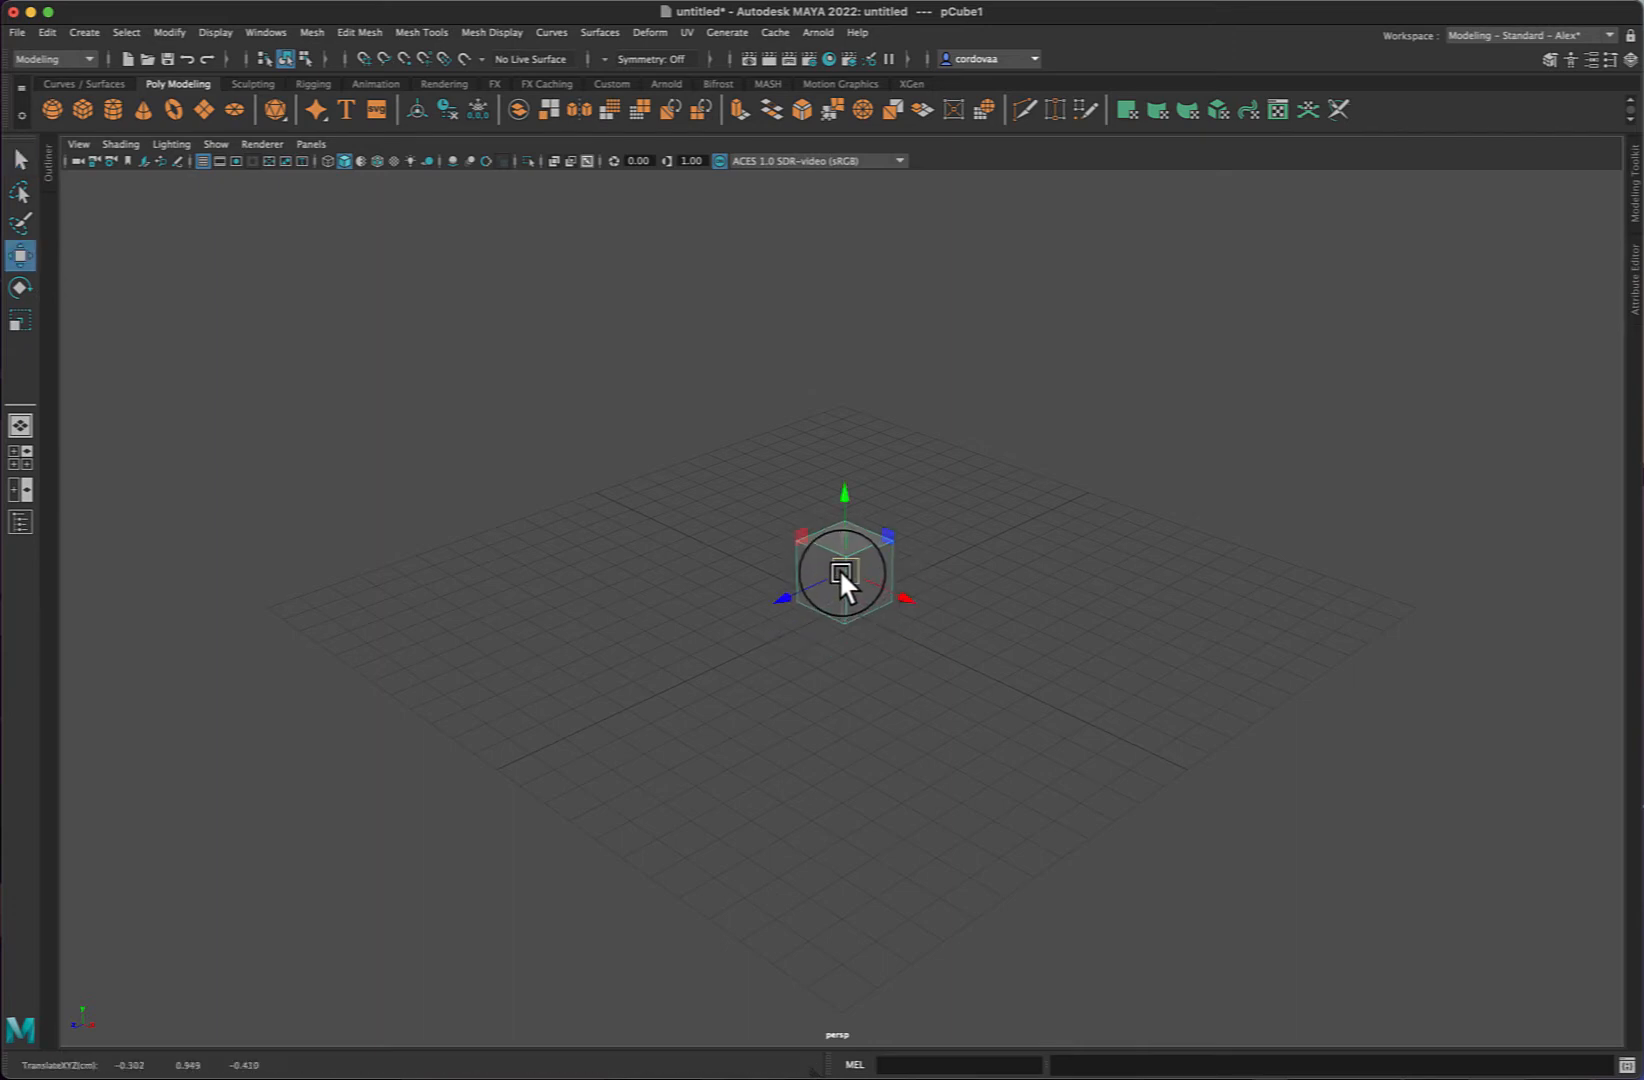
drag(843, 493, 844, 498)
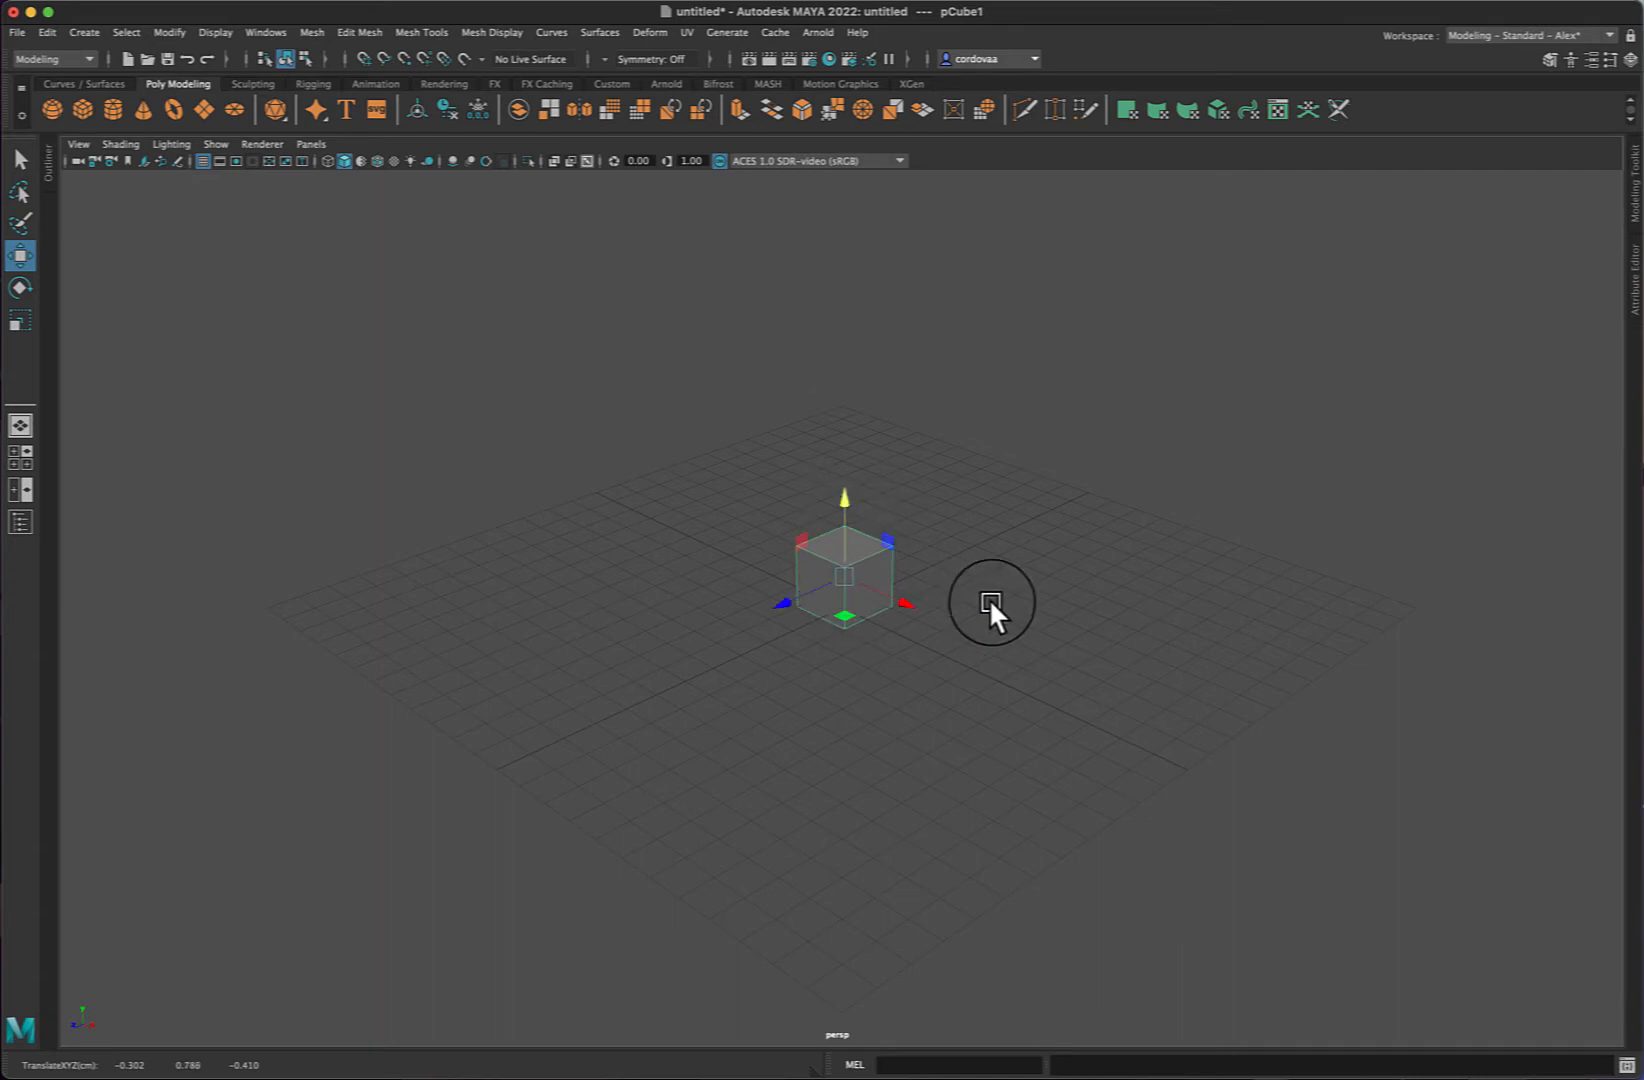
click(1145, 416)
- Reposition the cube to about -0.46, 0.92, 0 and reselect it
click(864, 563)
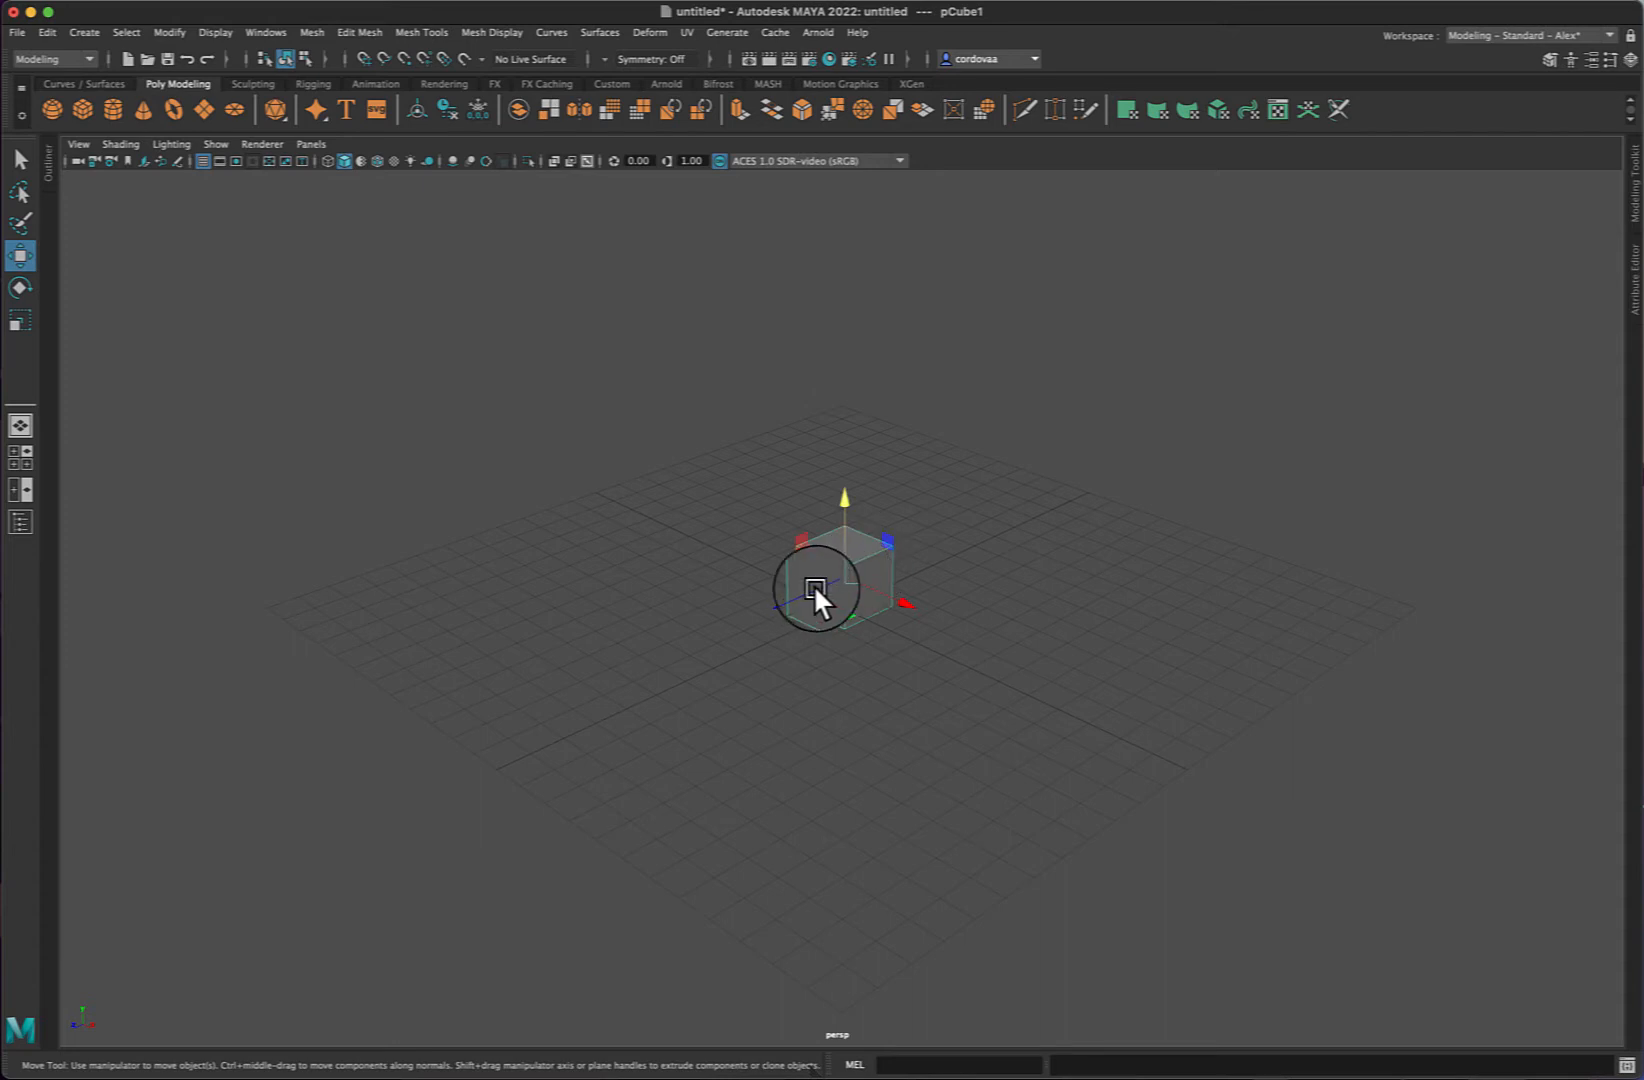
mouse_move(815, 590)
mouse_down()
mouse_move(774, 602)
mouse_move(829, 572)
mouse_up()
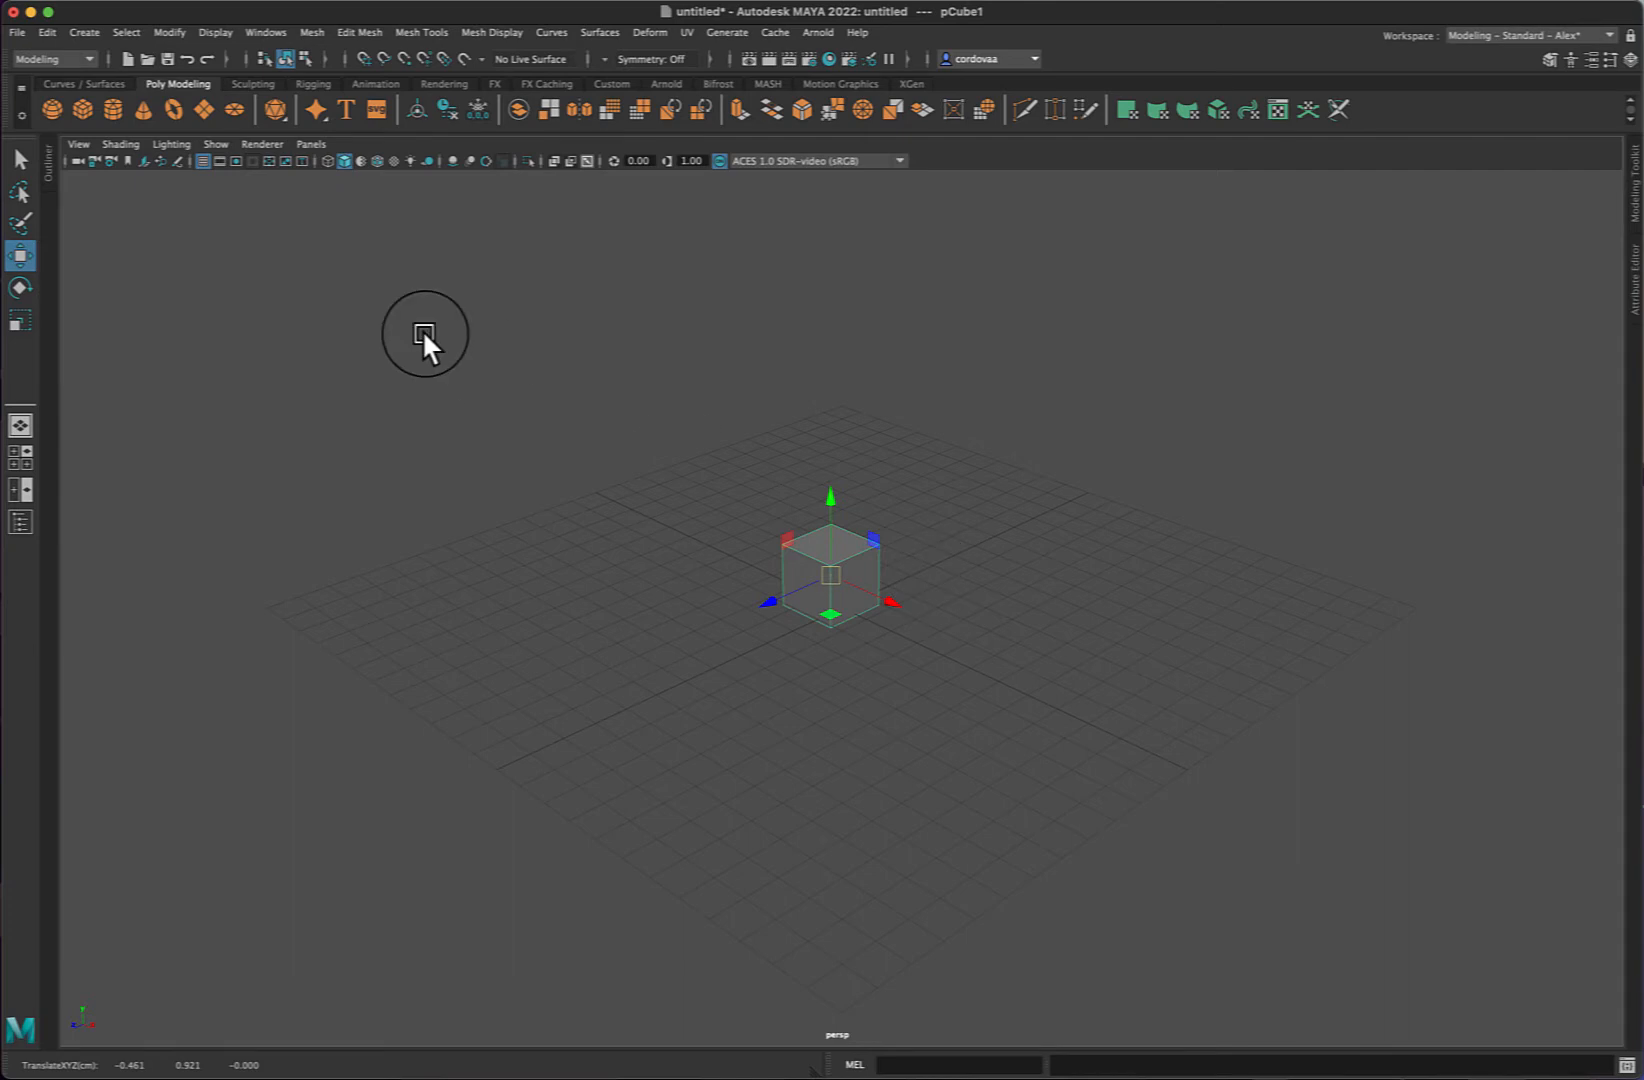
click(703, 277)
click(849, 568)
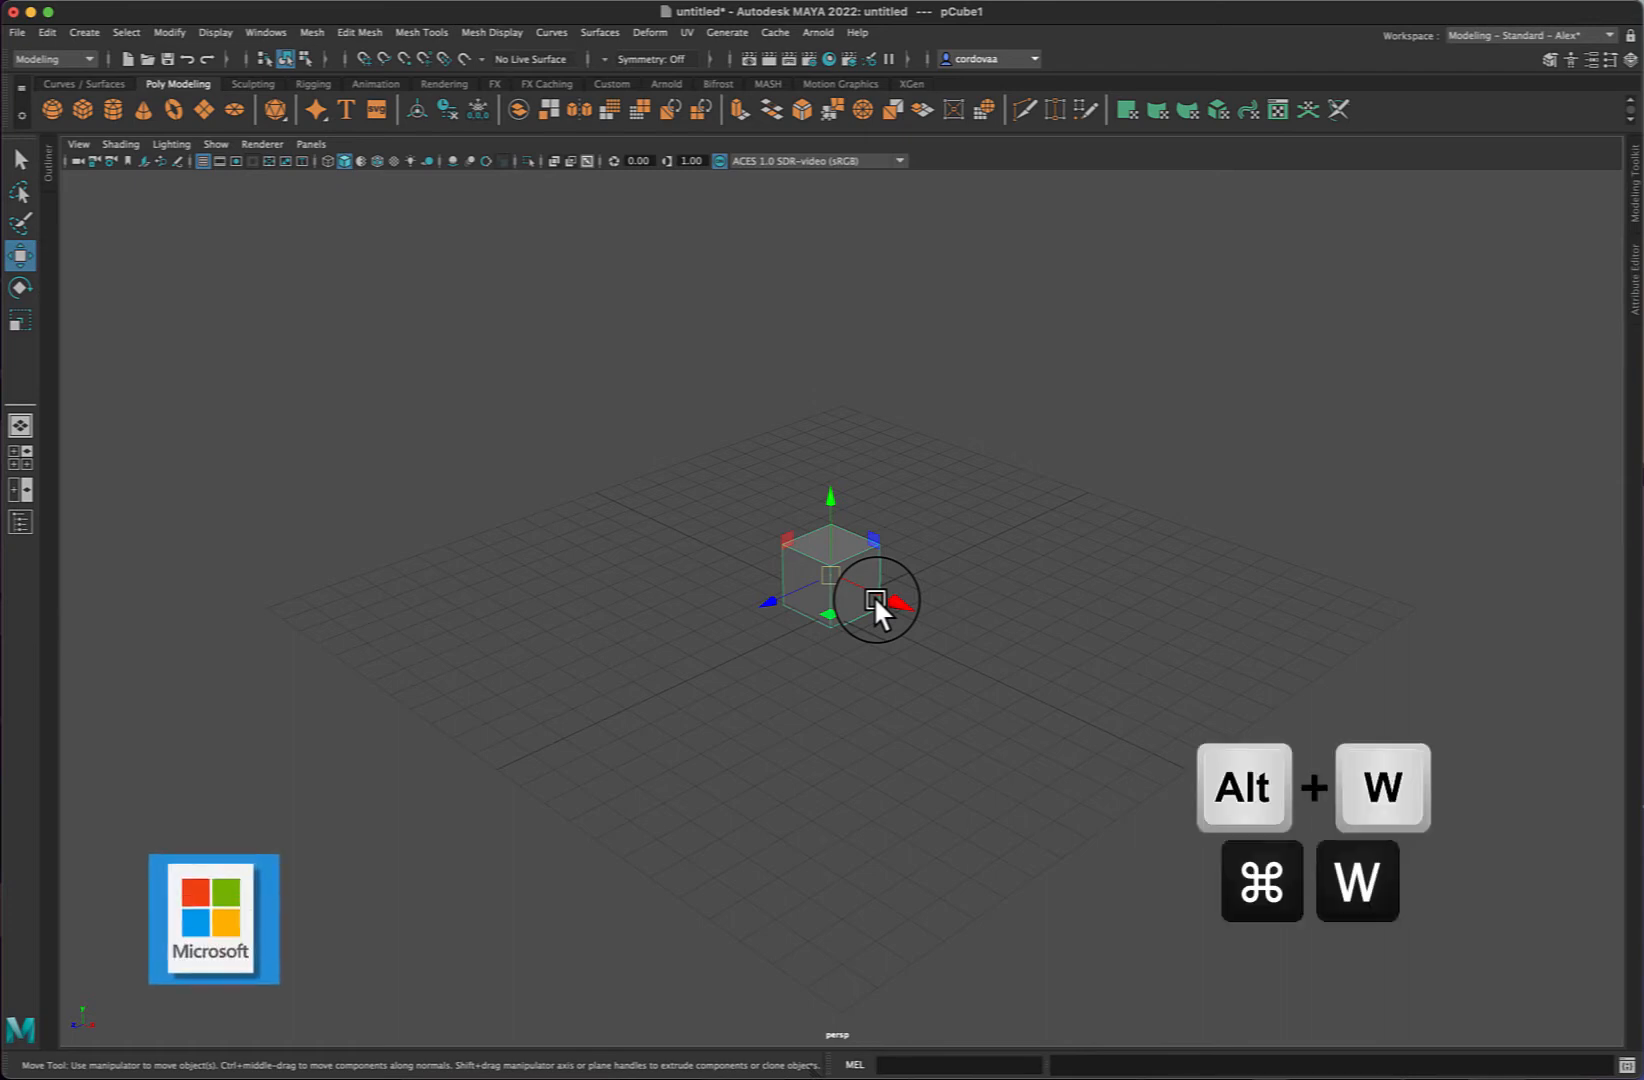
- Create a second polygon cube and move it up and aside to about 1.34, 2.91, -0.65
click(83, 32)
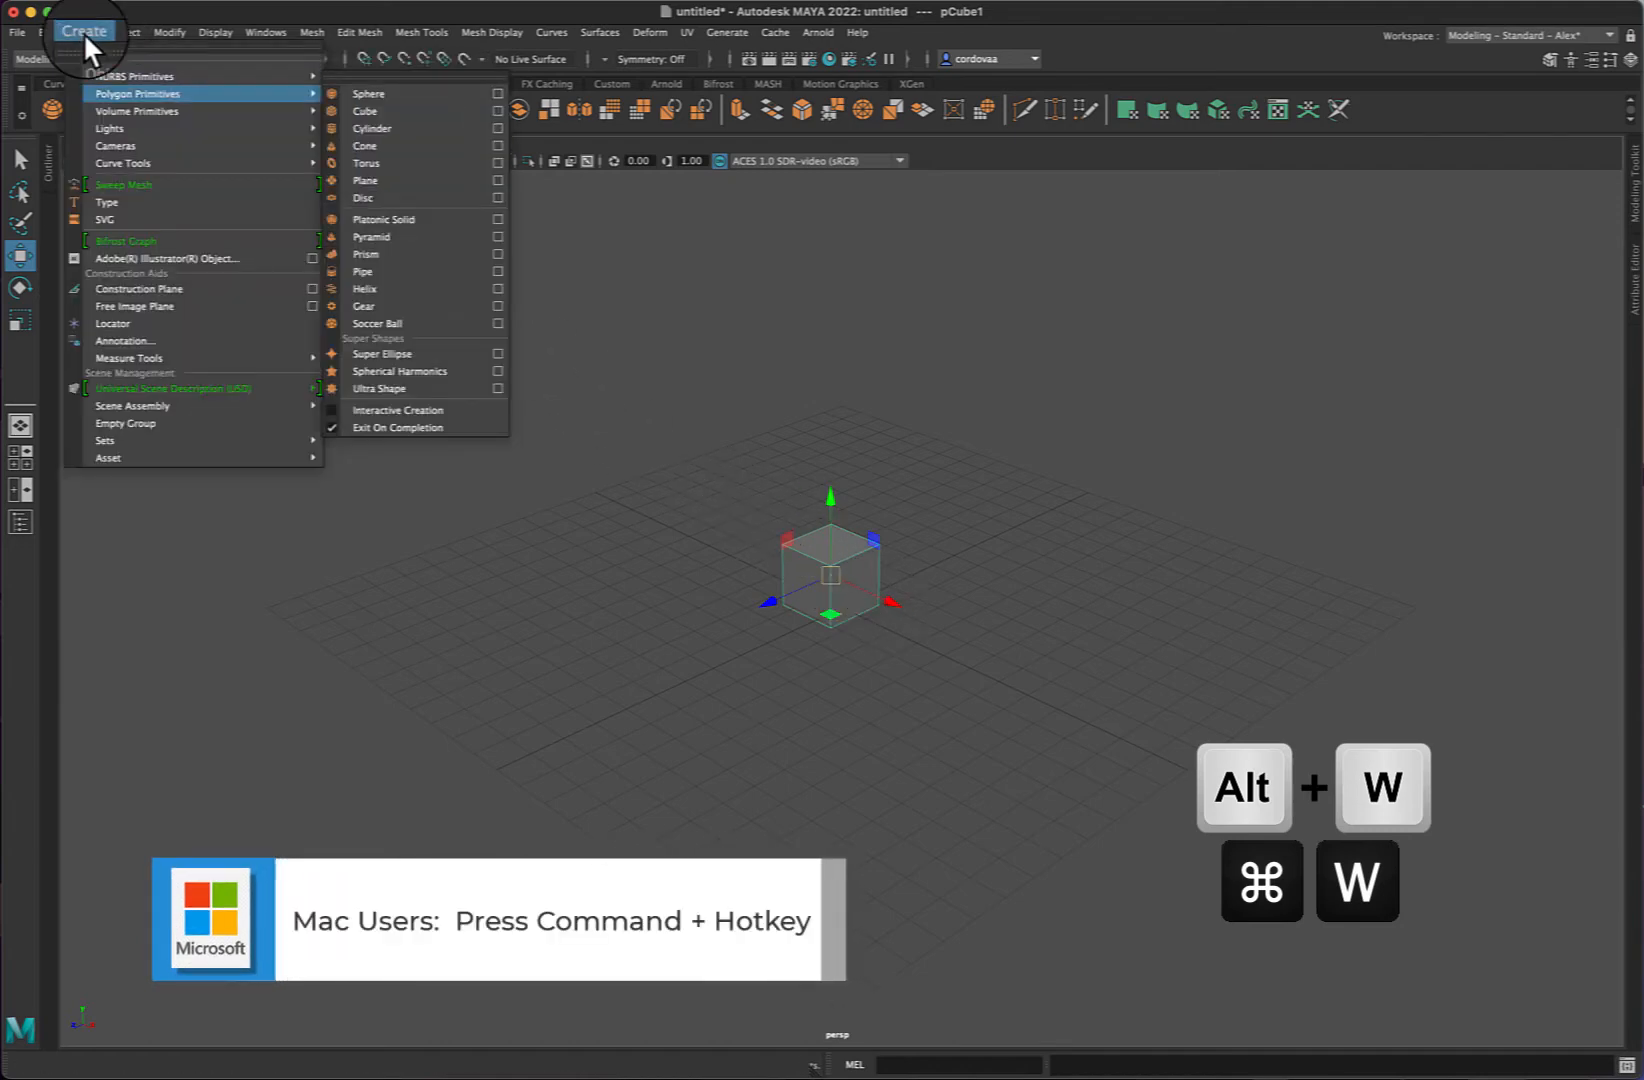
click(365, 111)
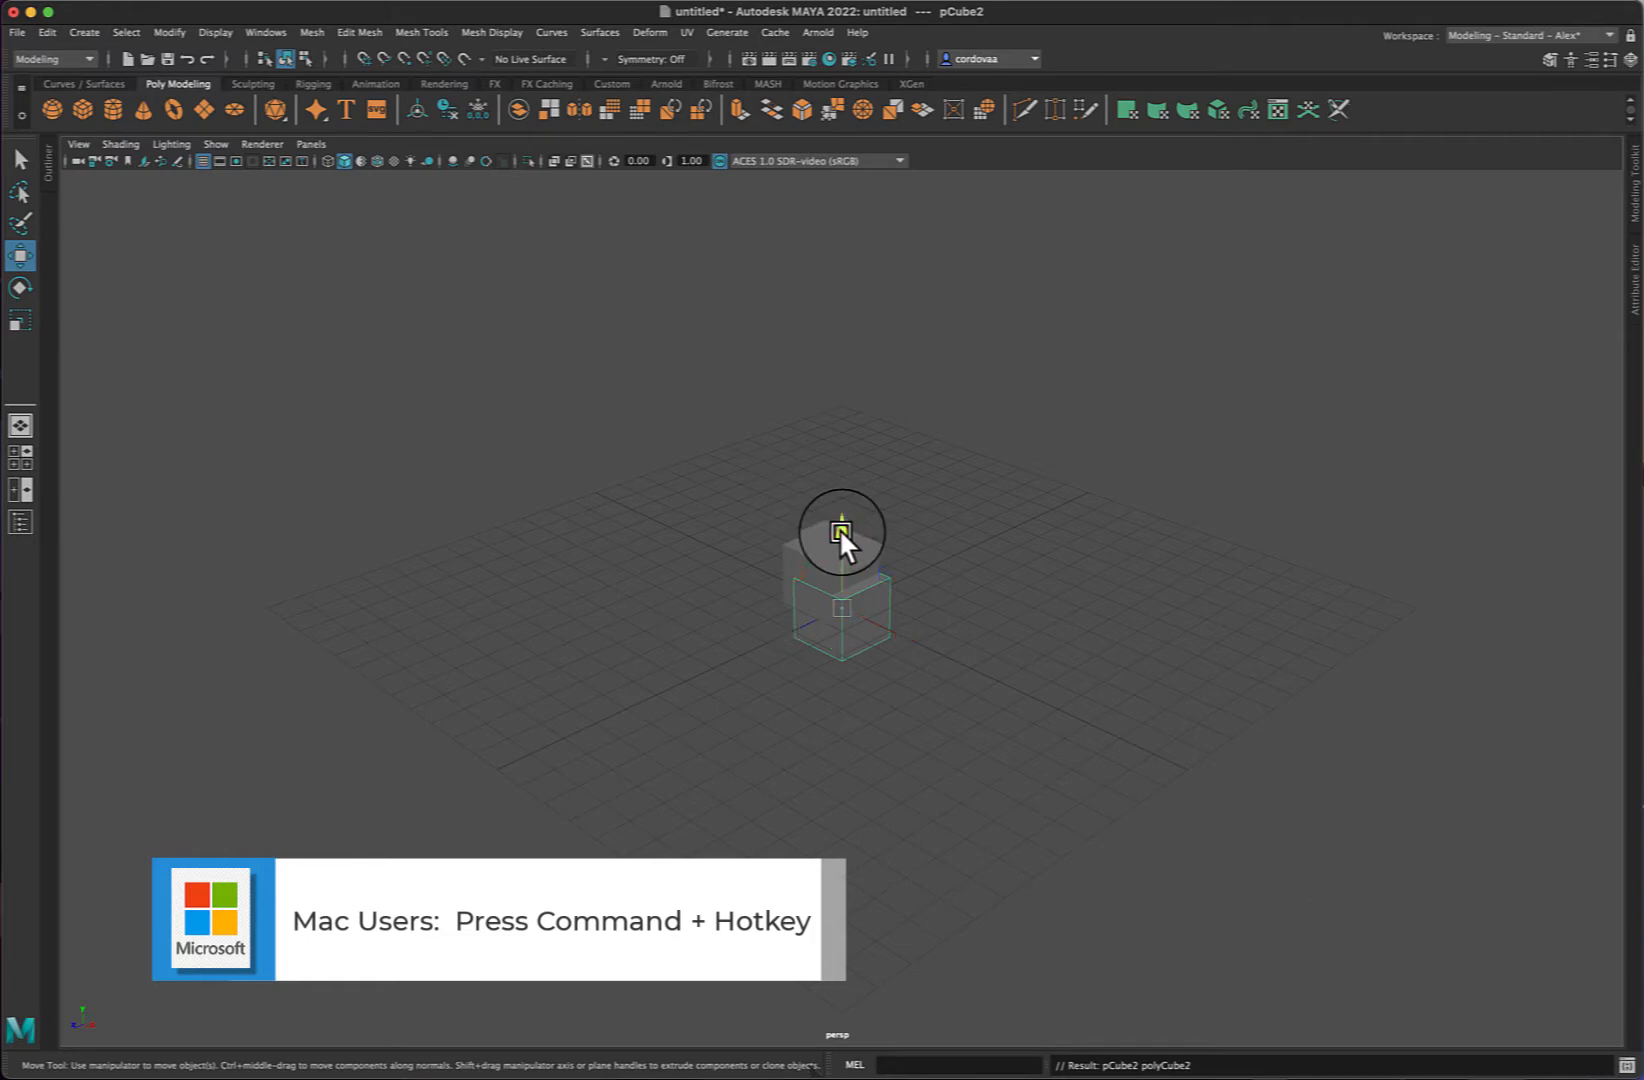
drag(838, 528, 853, 443)
drag(897, 544, 935, 558)
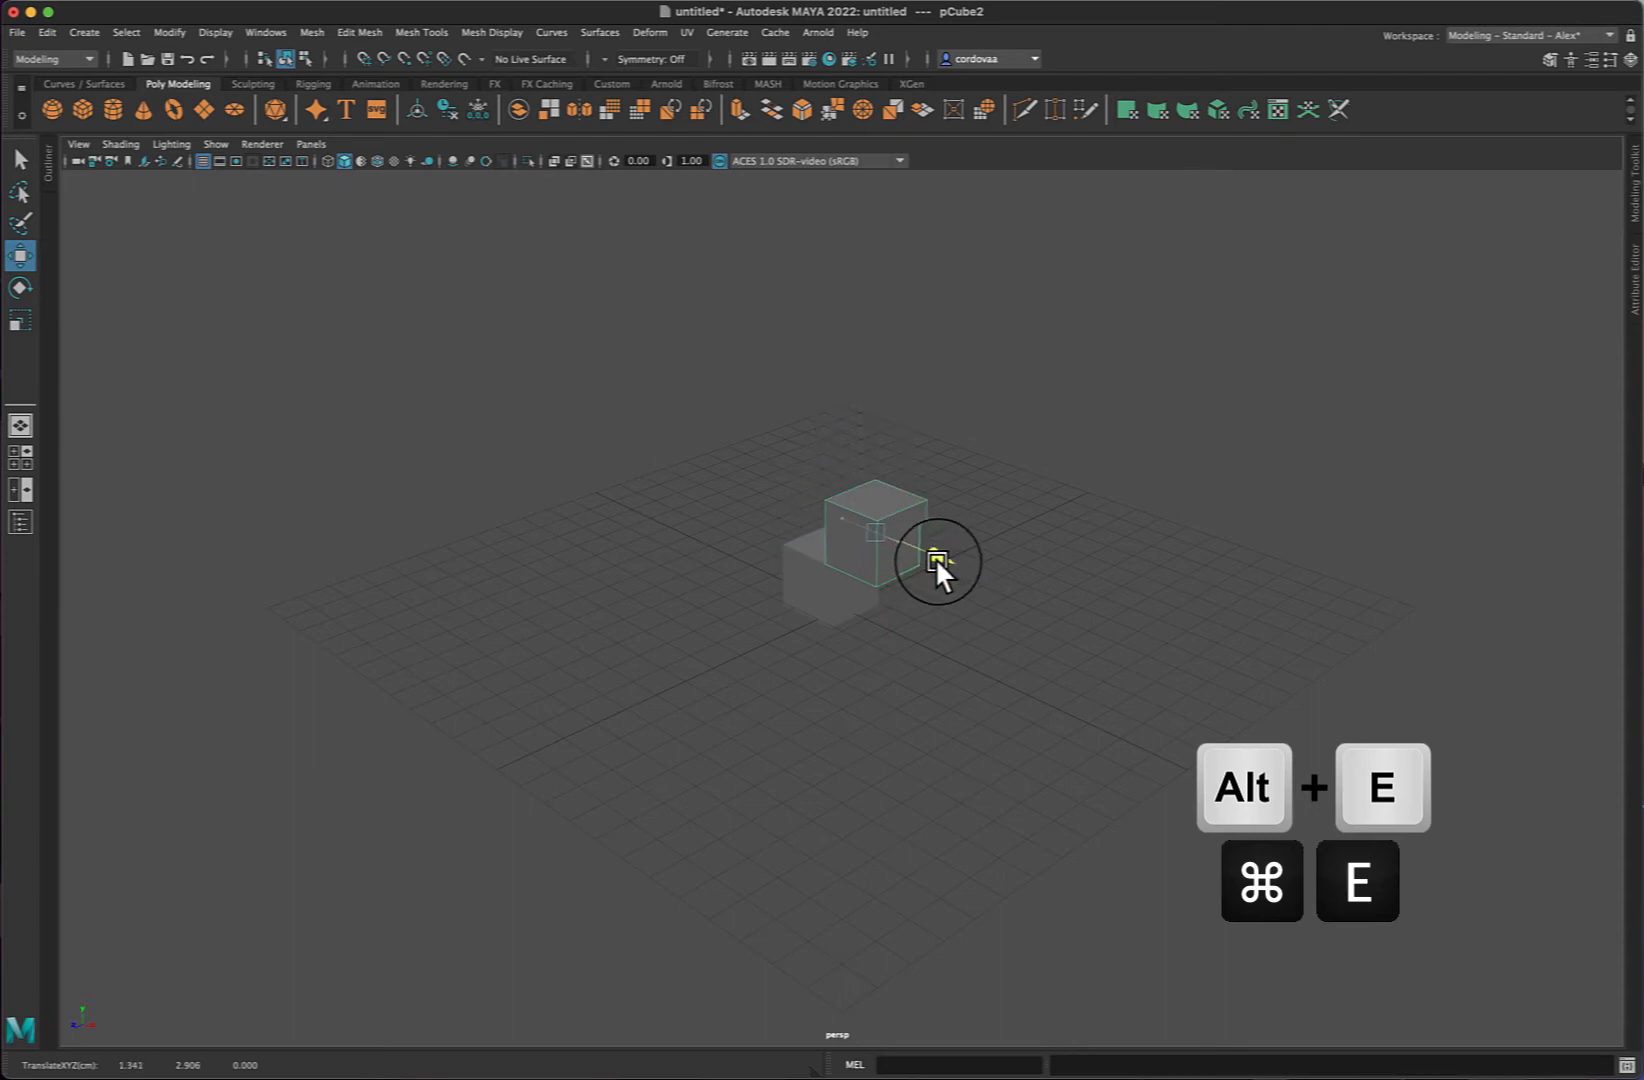
drag(817, 553, 828, 548)
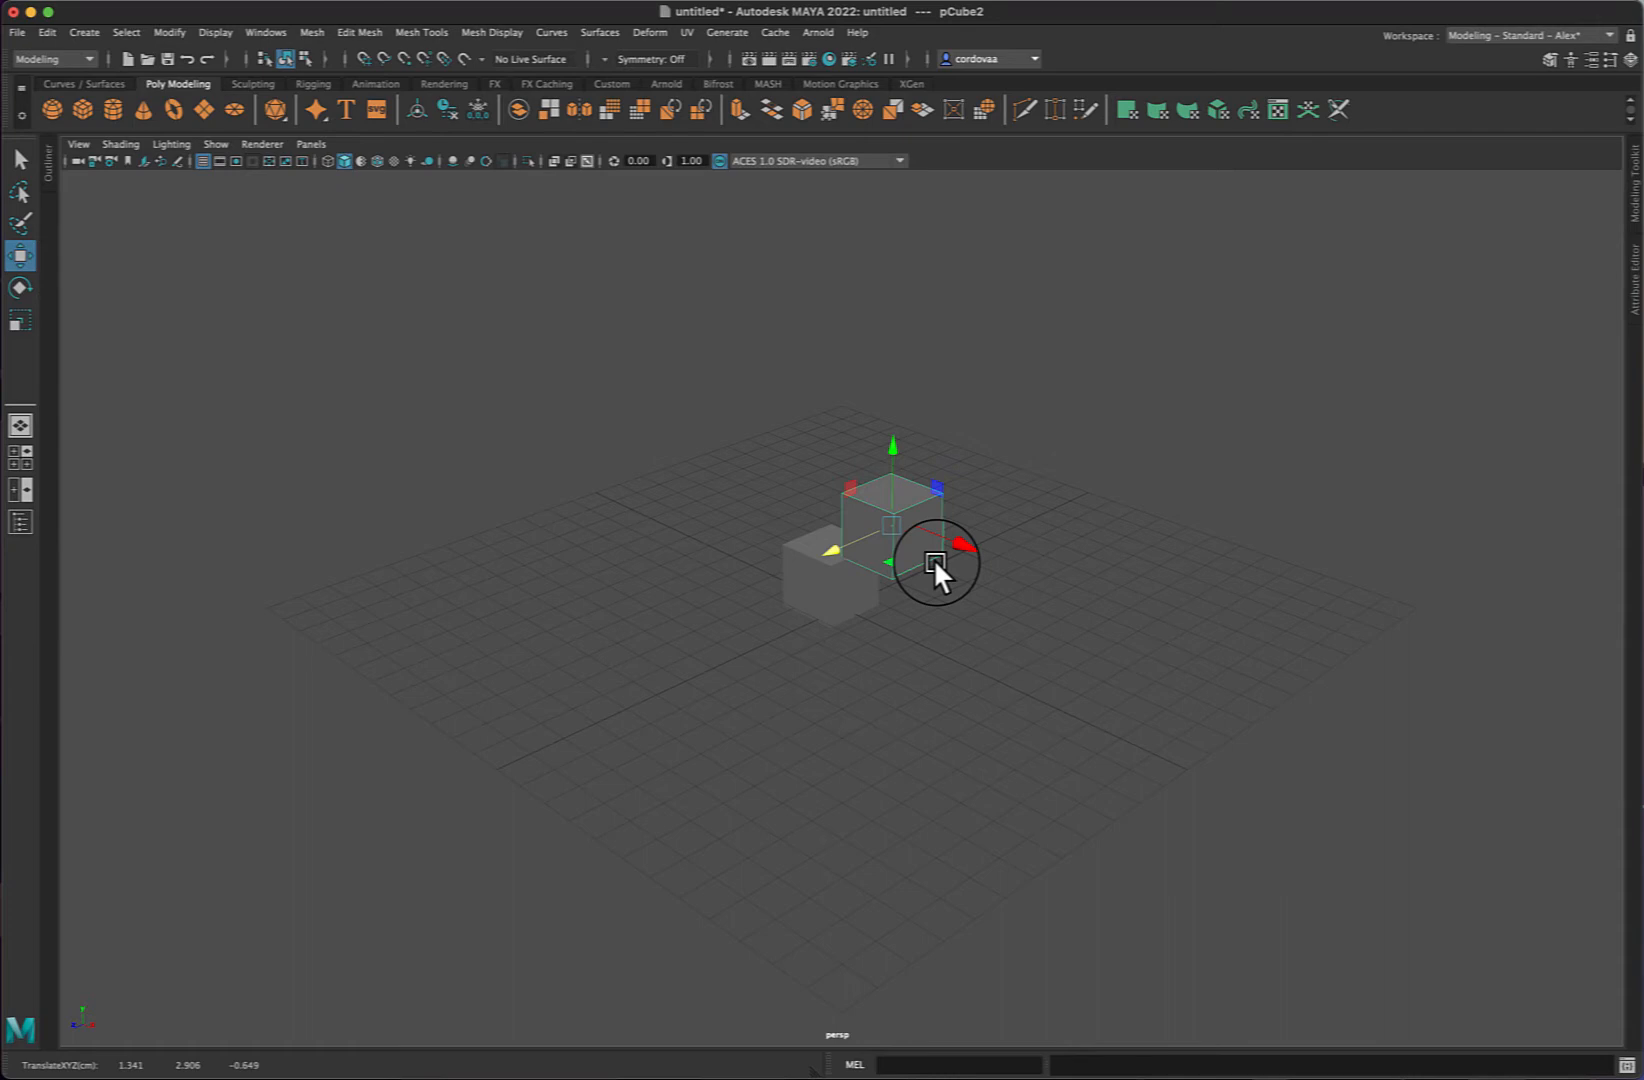
- Rotate the second cube to about 24°, 11°, 24° and scale it to about 1.15, 1.15, 0.27
key(e)
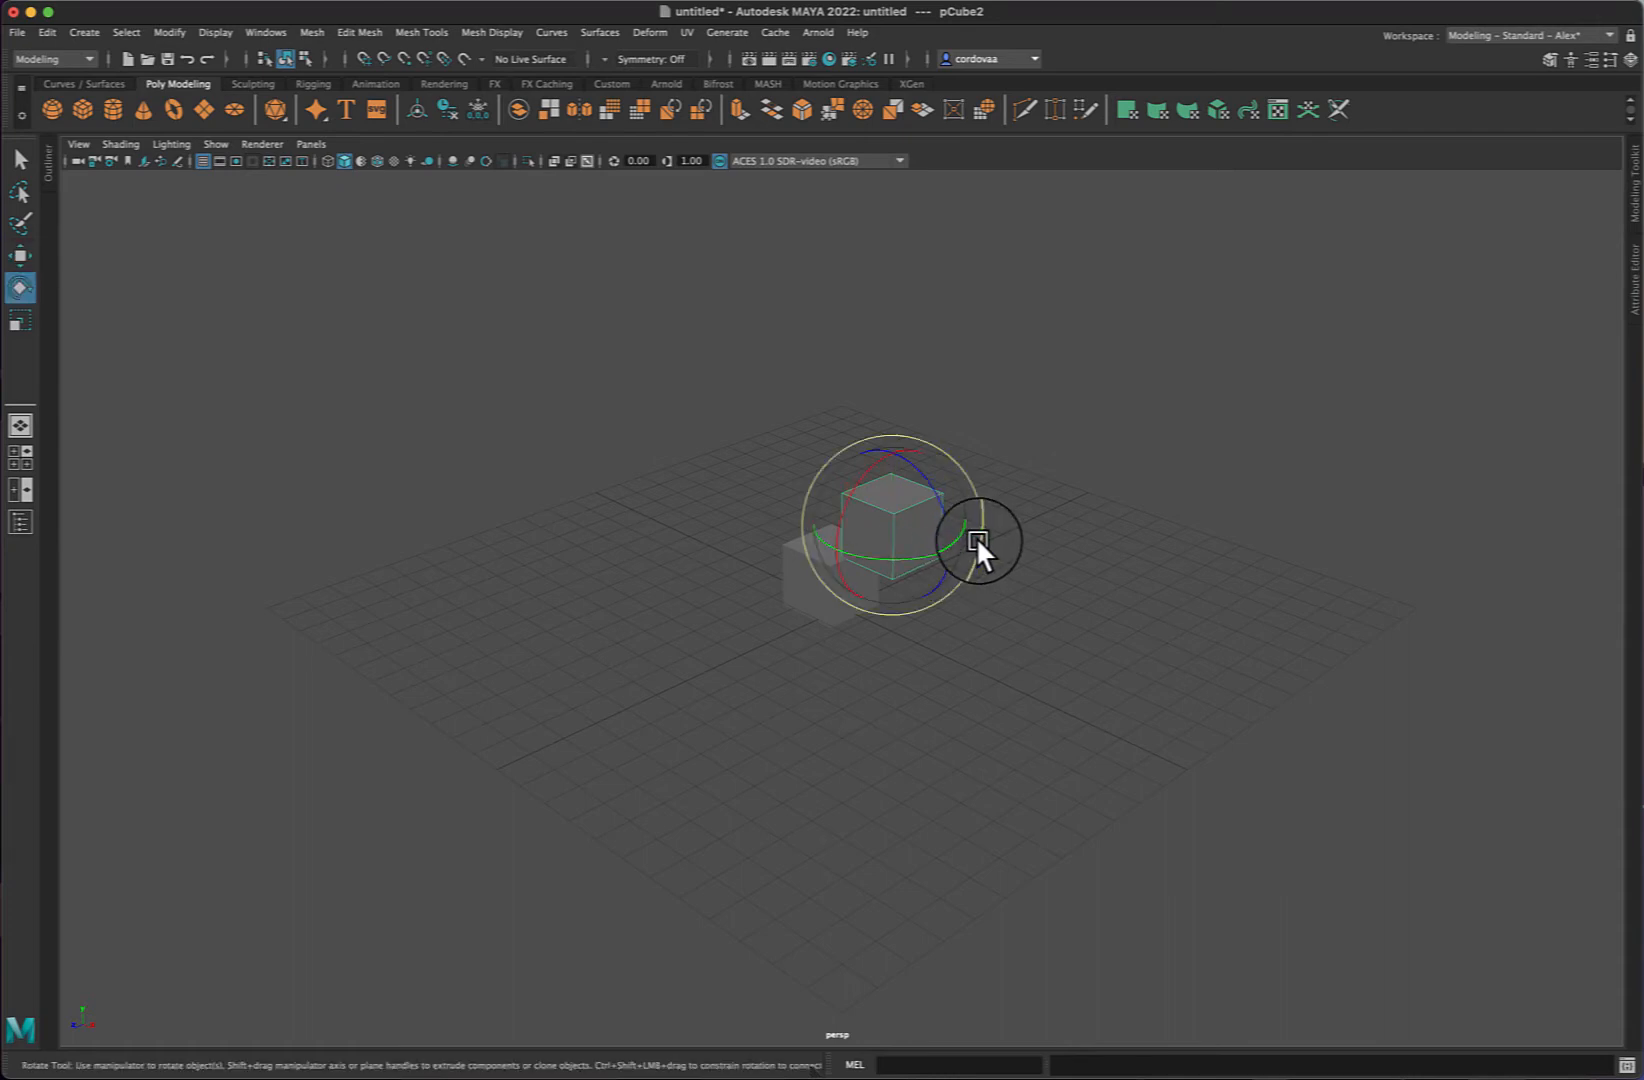
drag(975, 536, 958, 489)
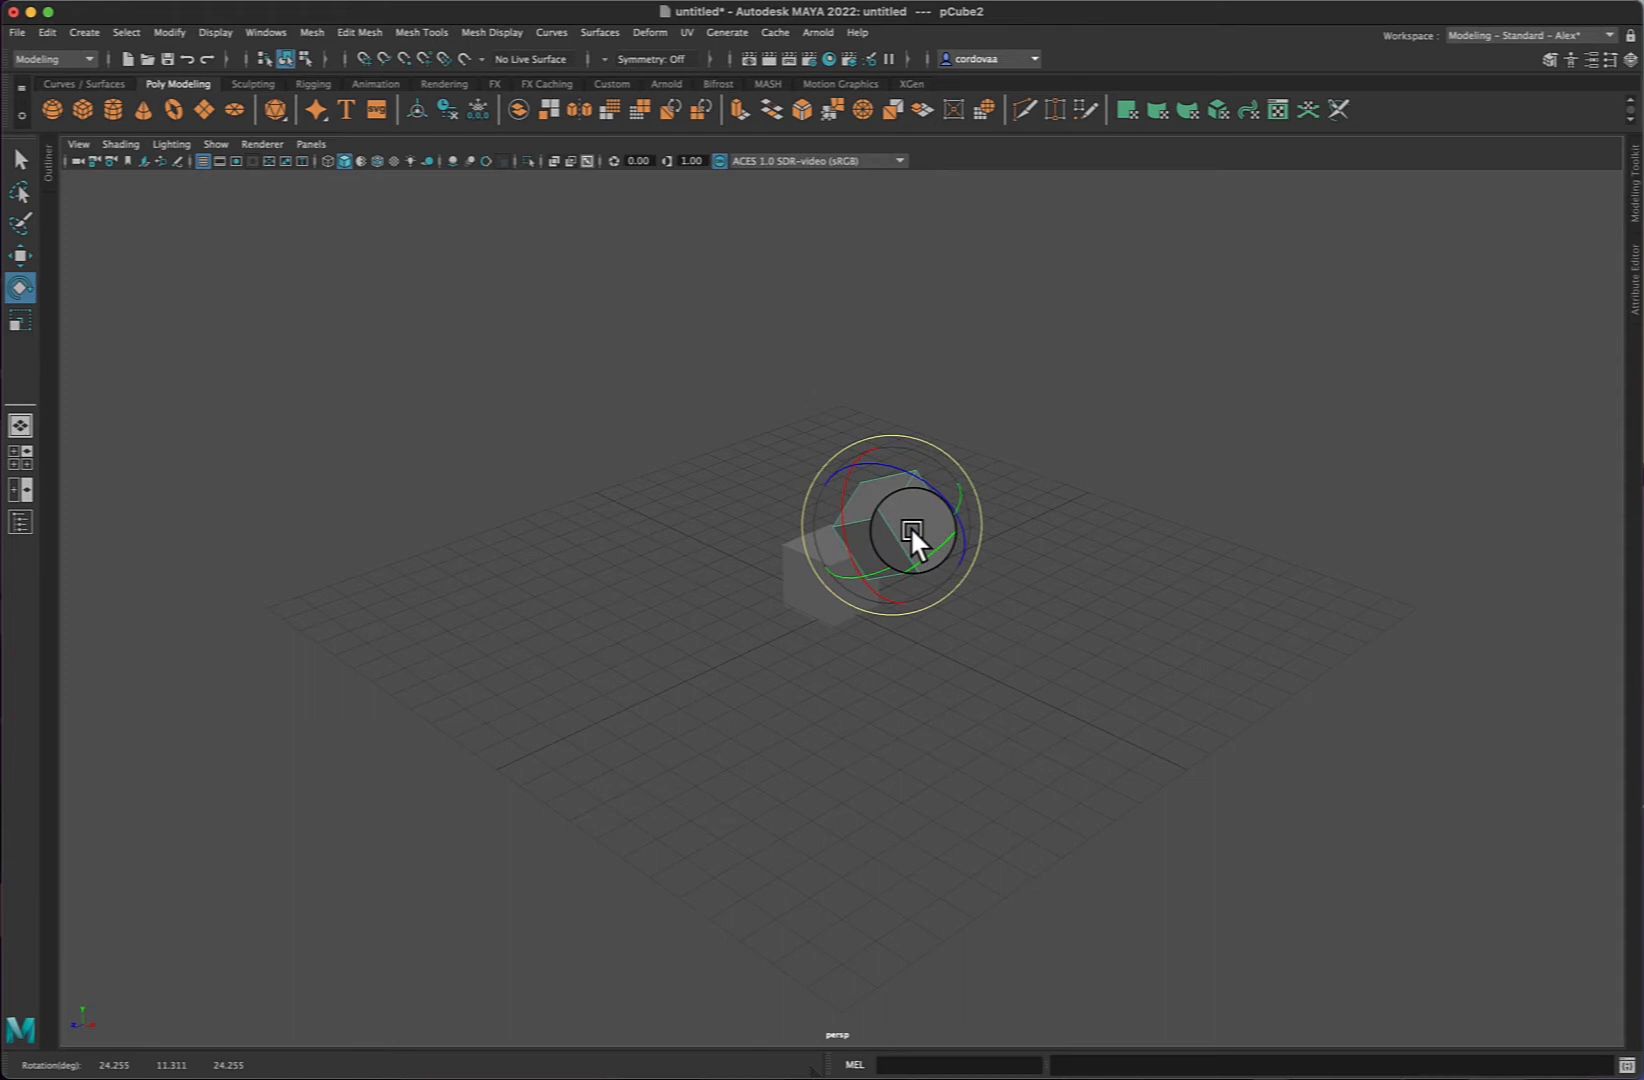
key(r)
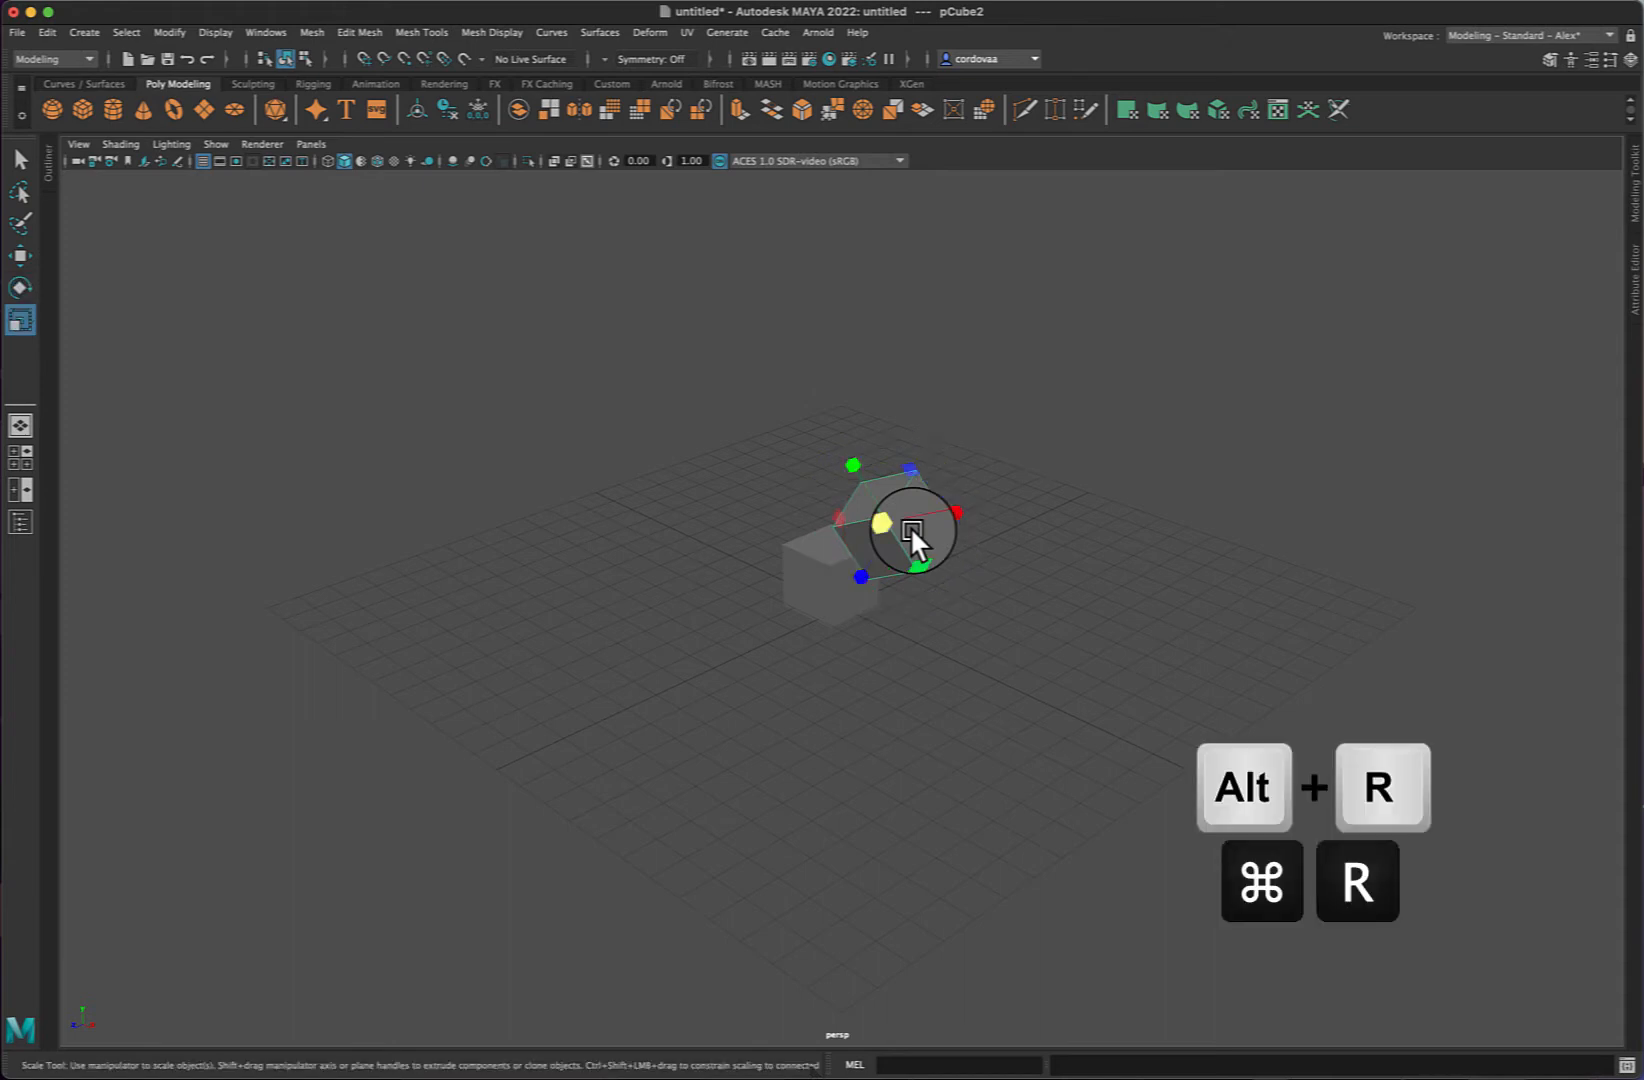
mouse_move(892, 525)
mouse_down()
mouse_move(923, 528)
mouse_move(887, 526)
mouse_move(906, 527)
mouse_move(861, 575)
mouse_move(840, 569)
mouse_move(914, 536)
mouse_up()
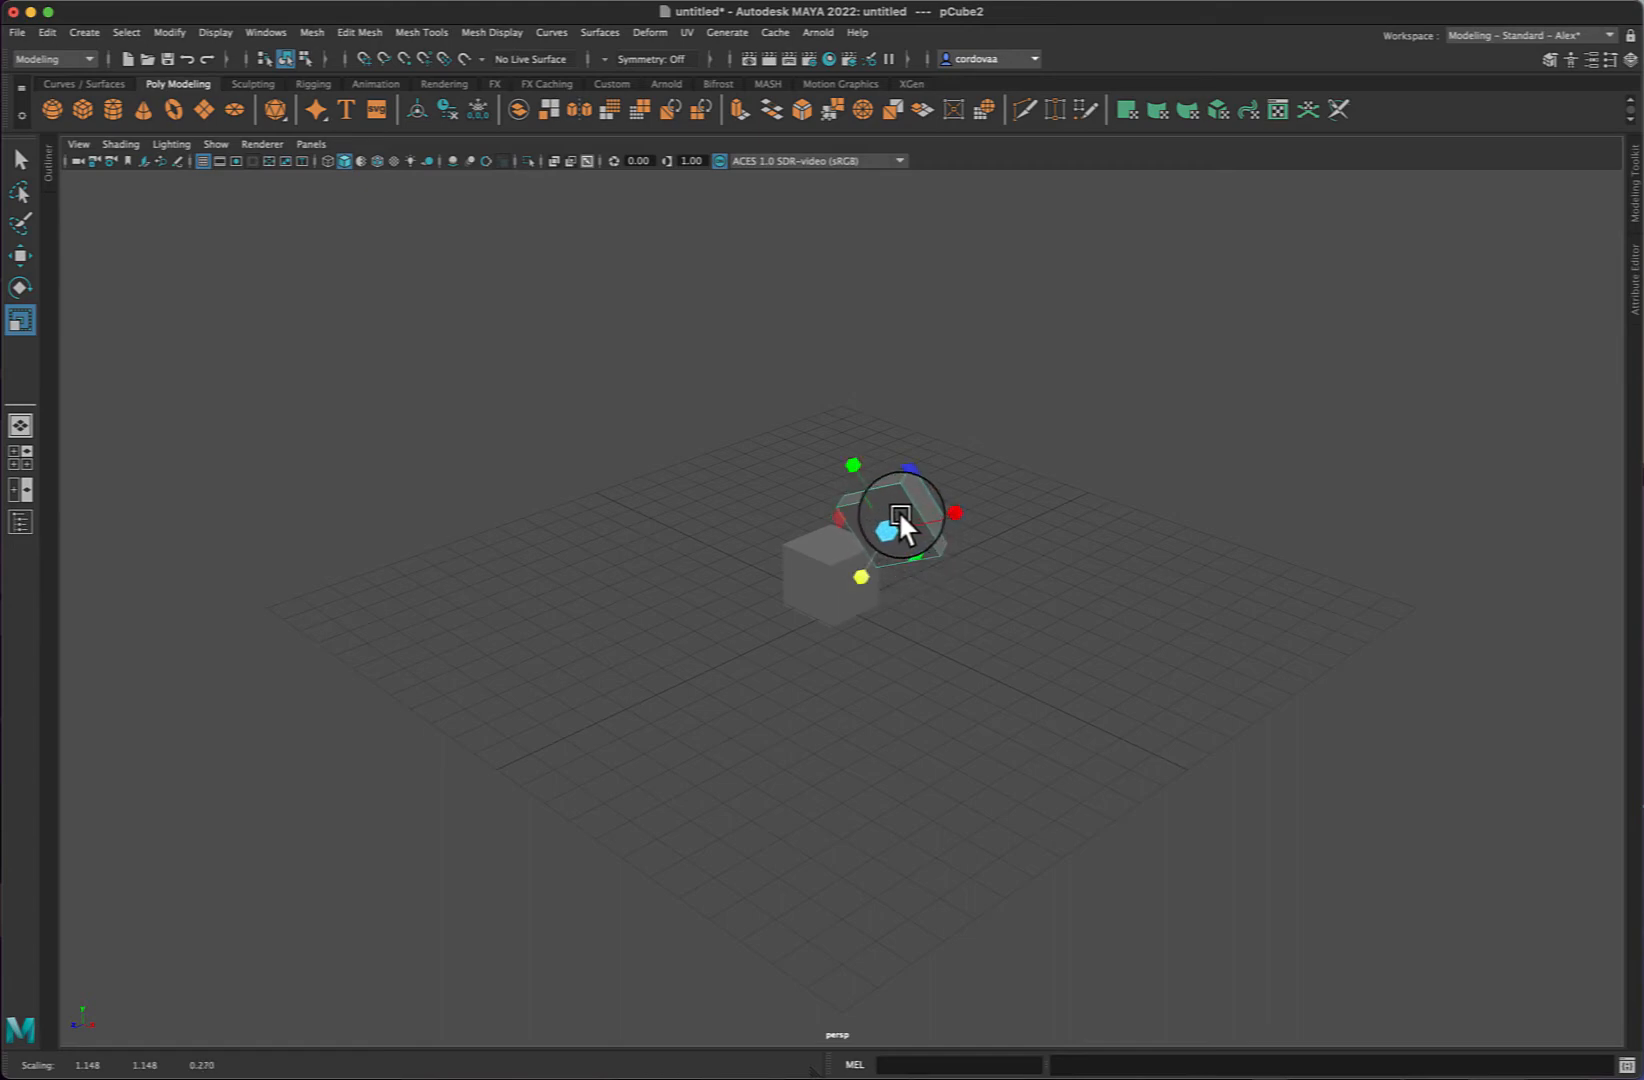
- Move the second cube along X to about 0.66 and deselect it
key(w)
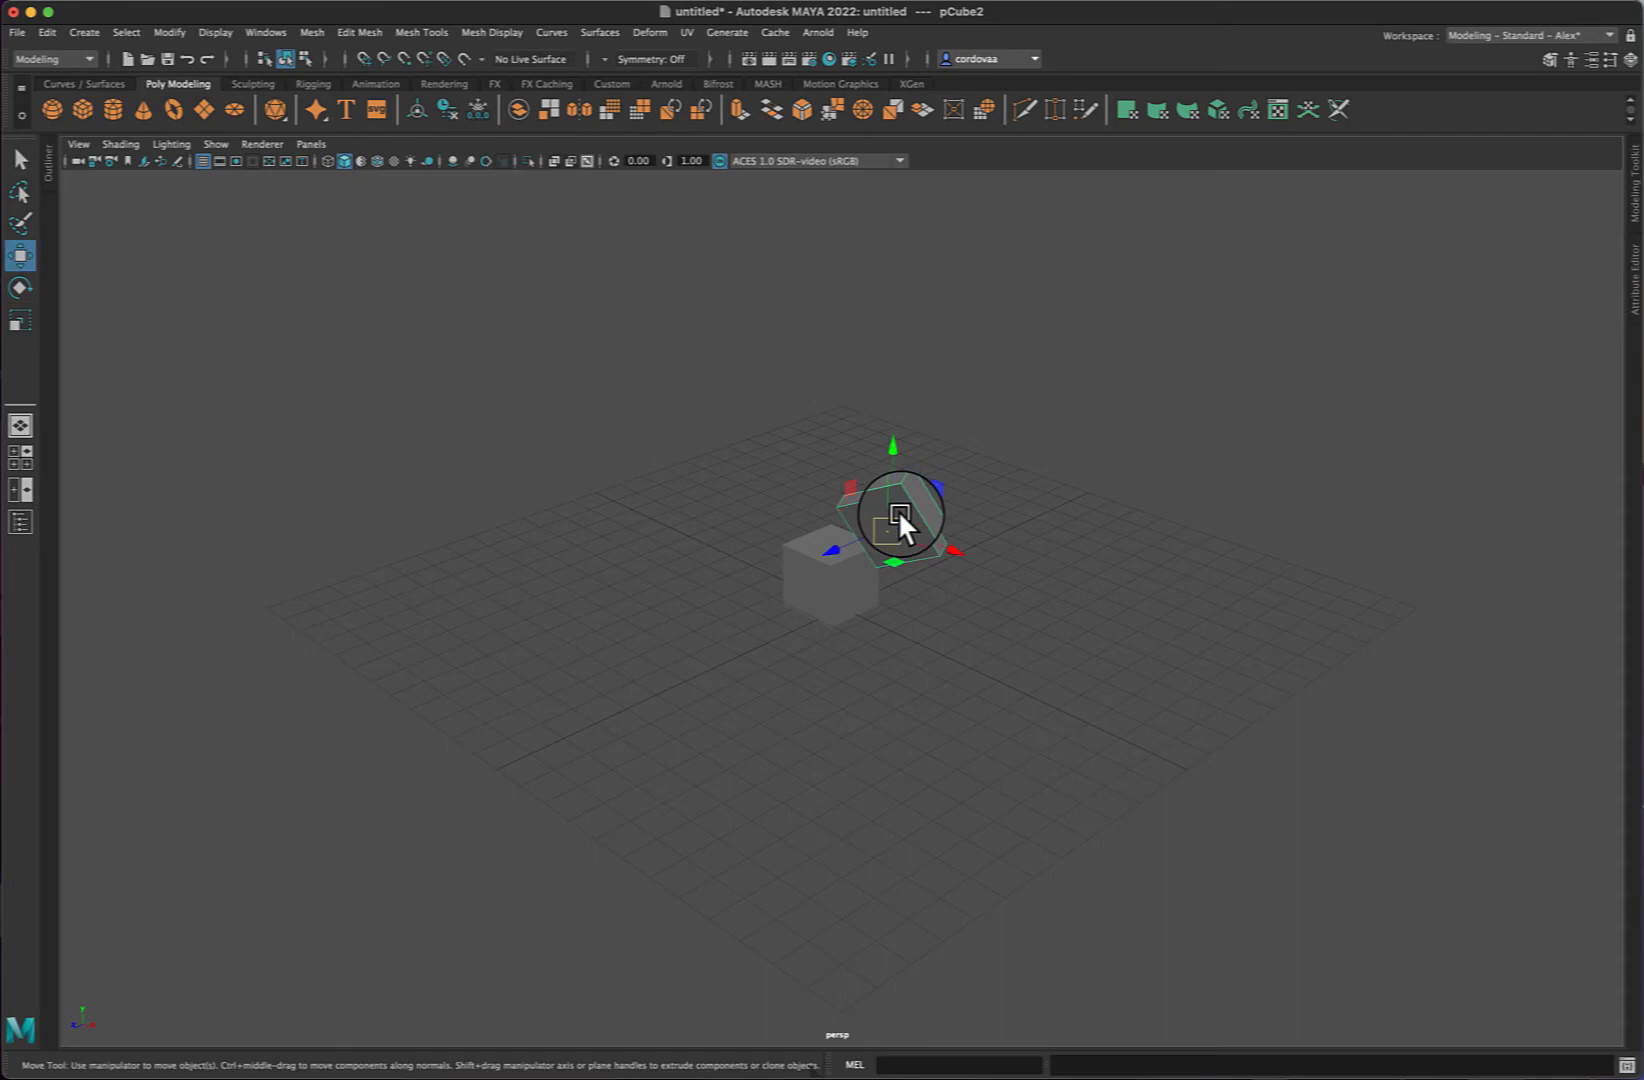
drag(954, 549, 934, 546)
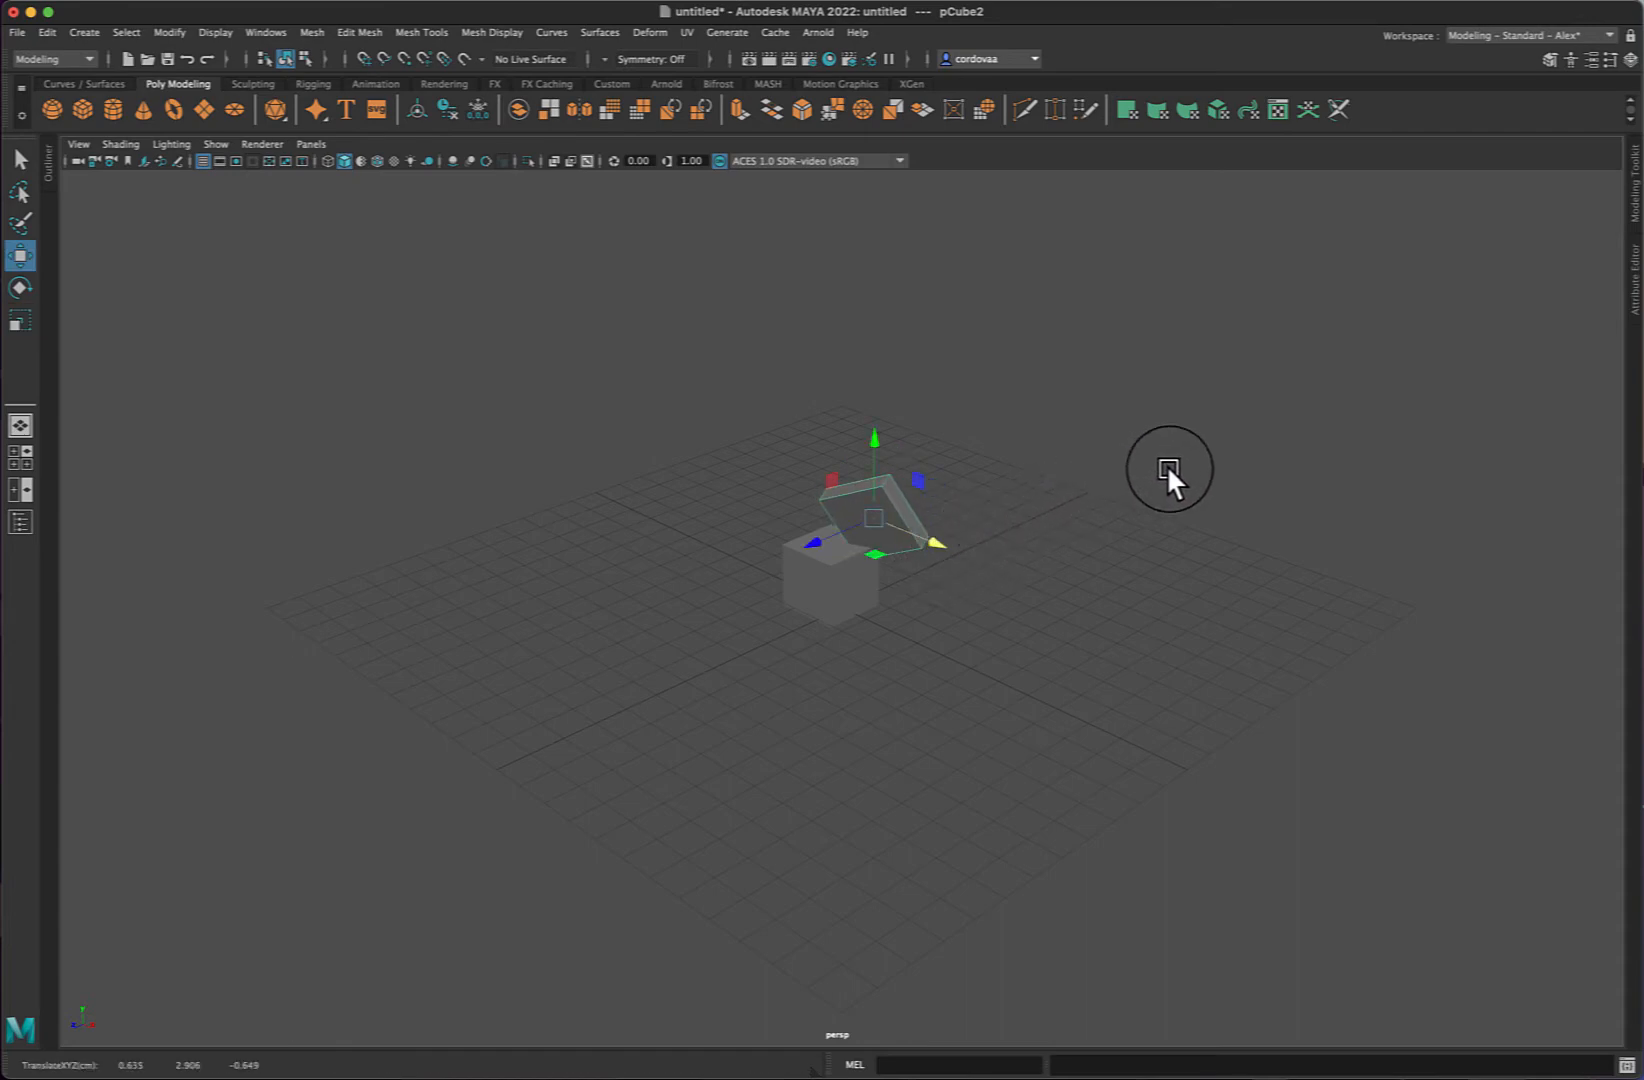
click(1166, 464)
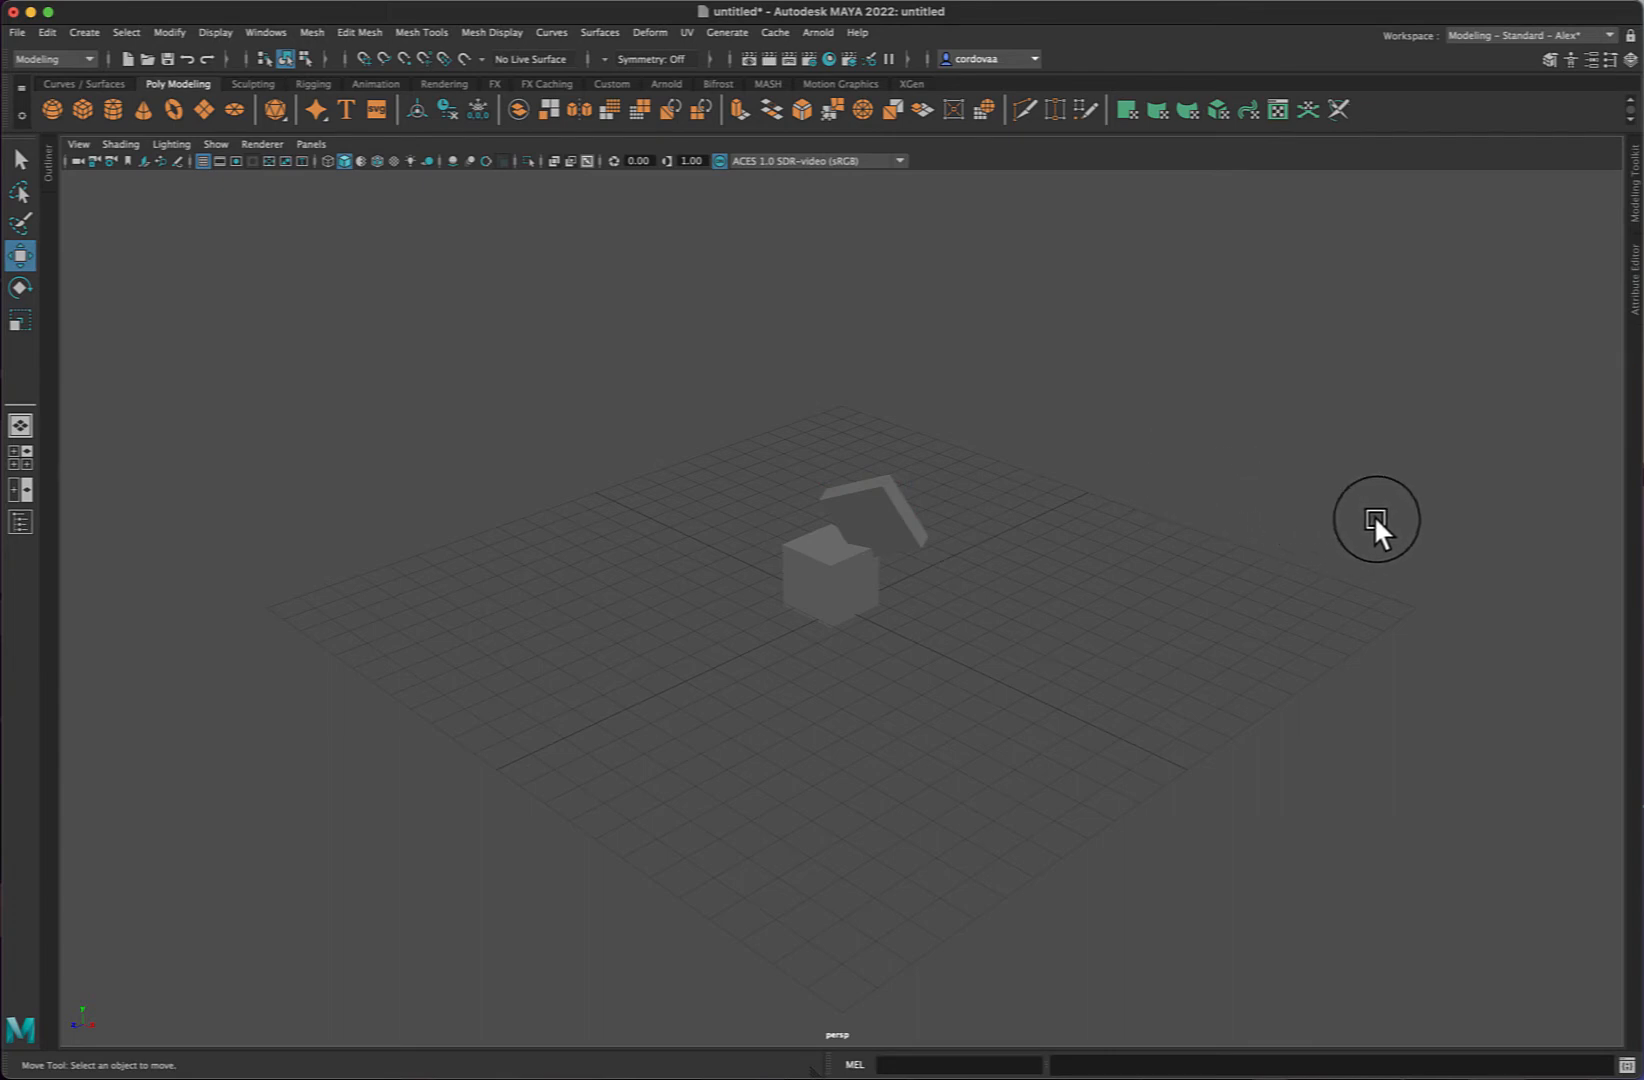
- Select the second cube and duplicate it
mouse_move(1374, 519)
alt+mouse_down()
mouse_move(1308, 535)
mouse_move(1370, 553)
mouse_move(1408, 516)
mouse_move(1386, 513)
alt+mouse_up()
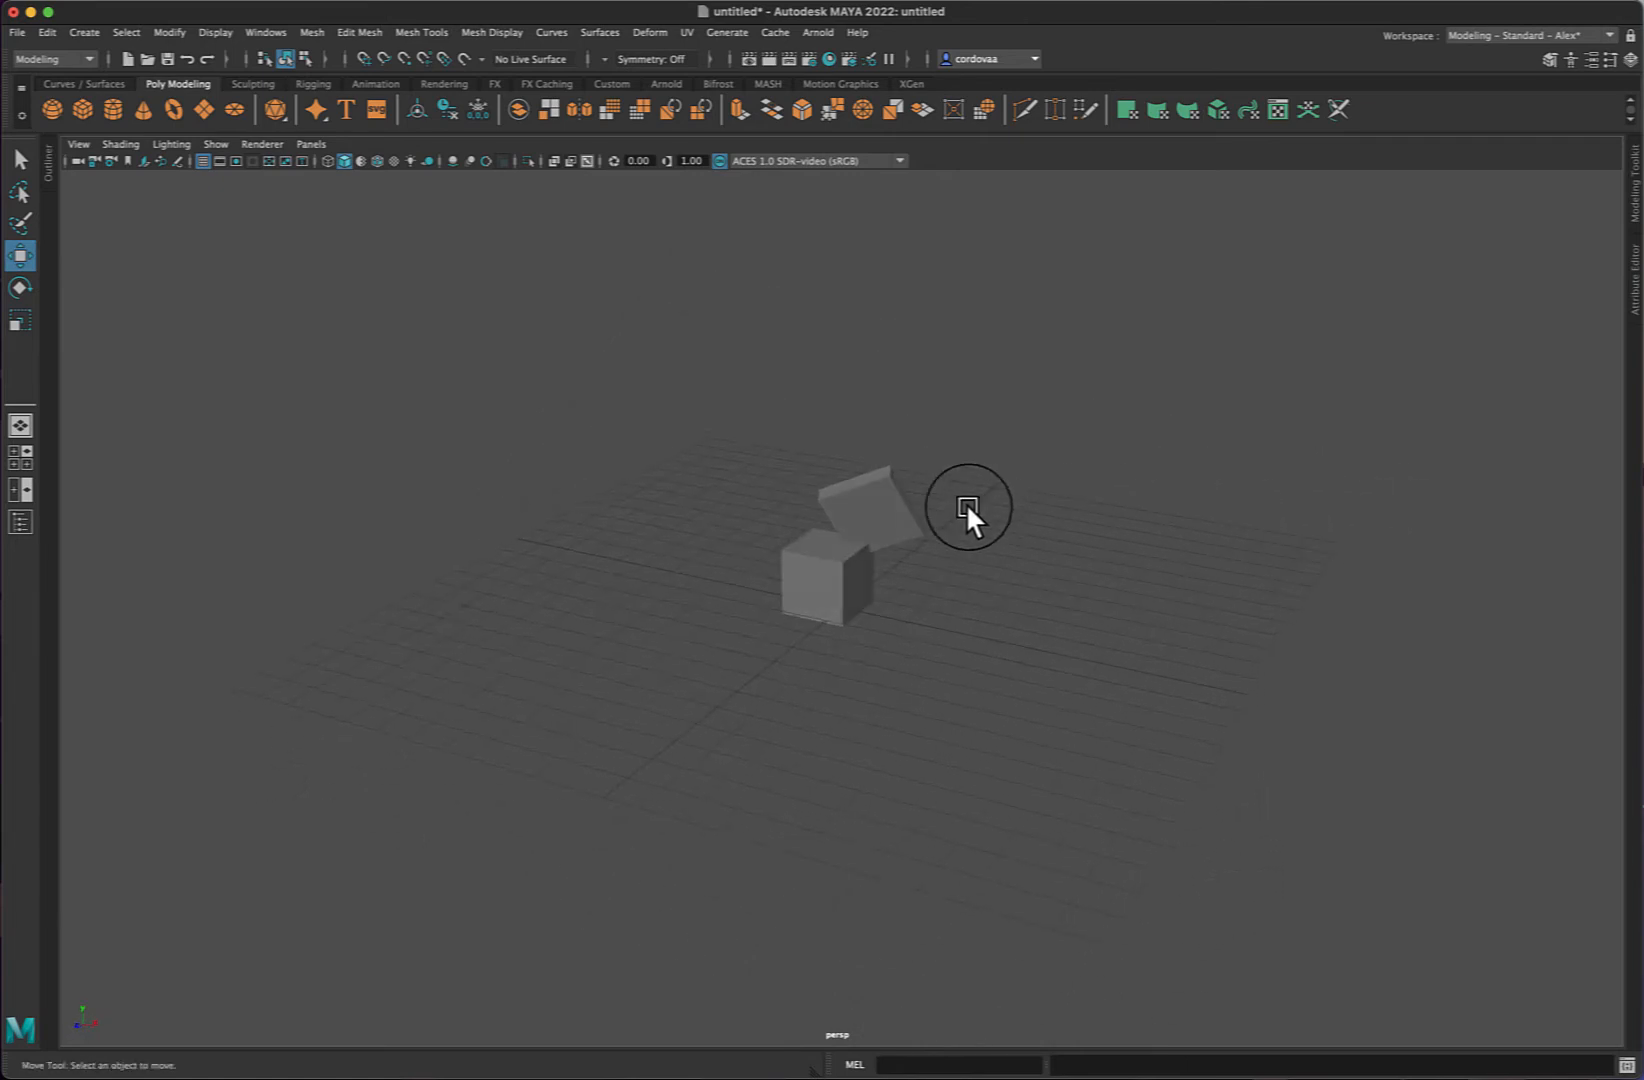
click(900, 513)
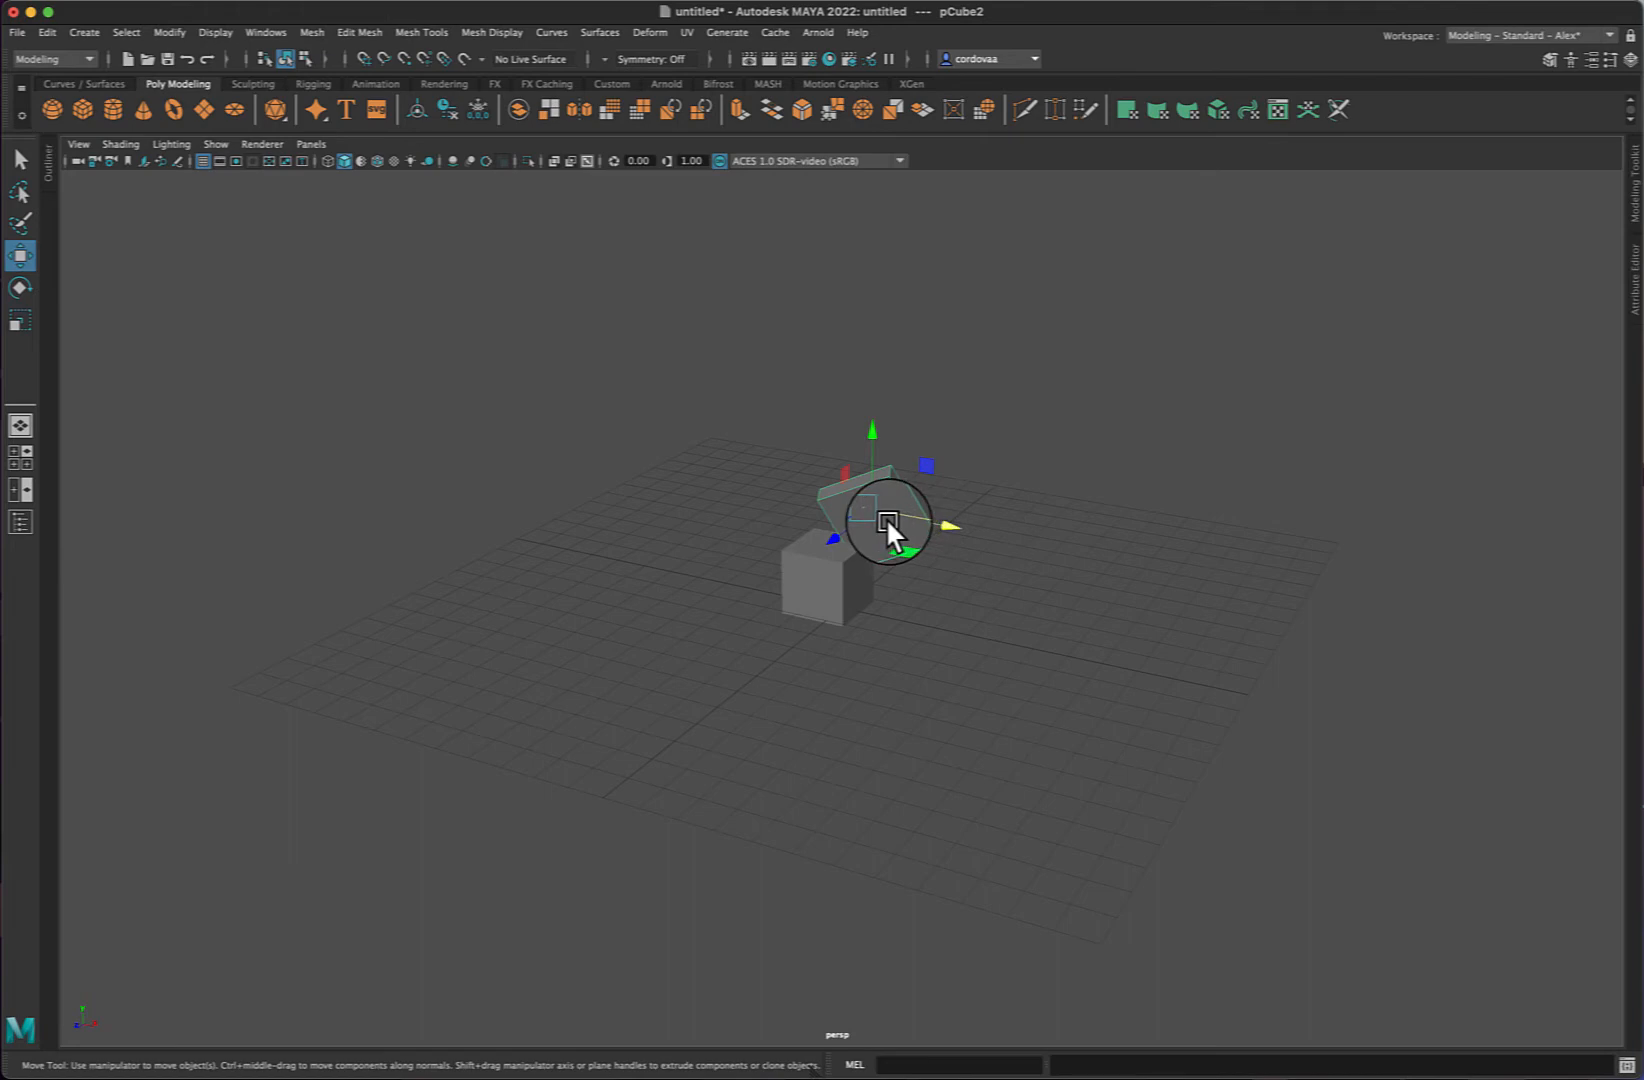
key(super+d)
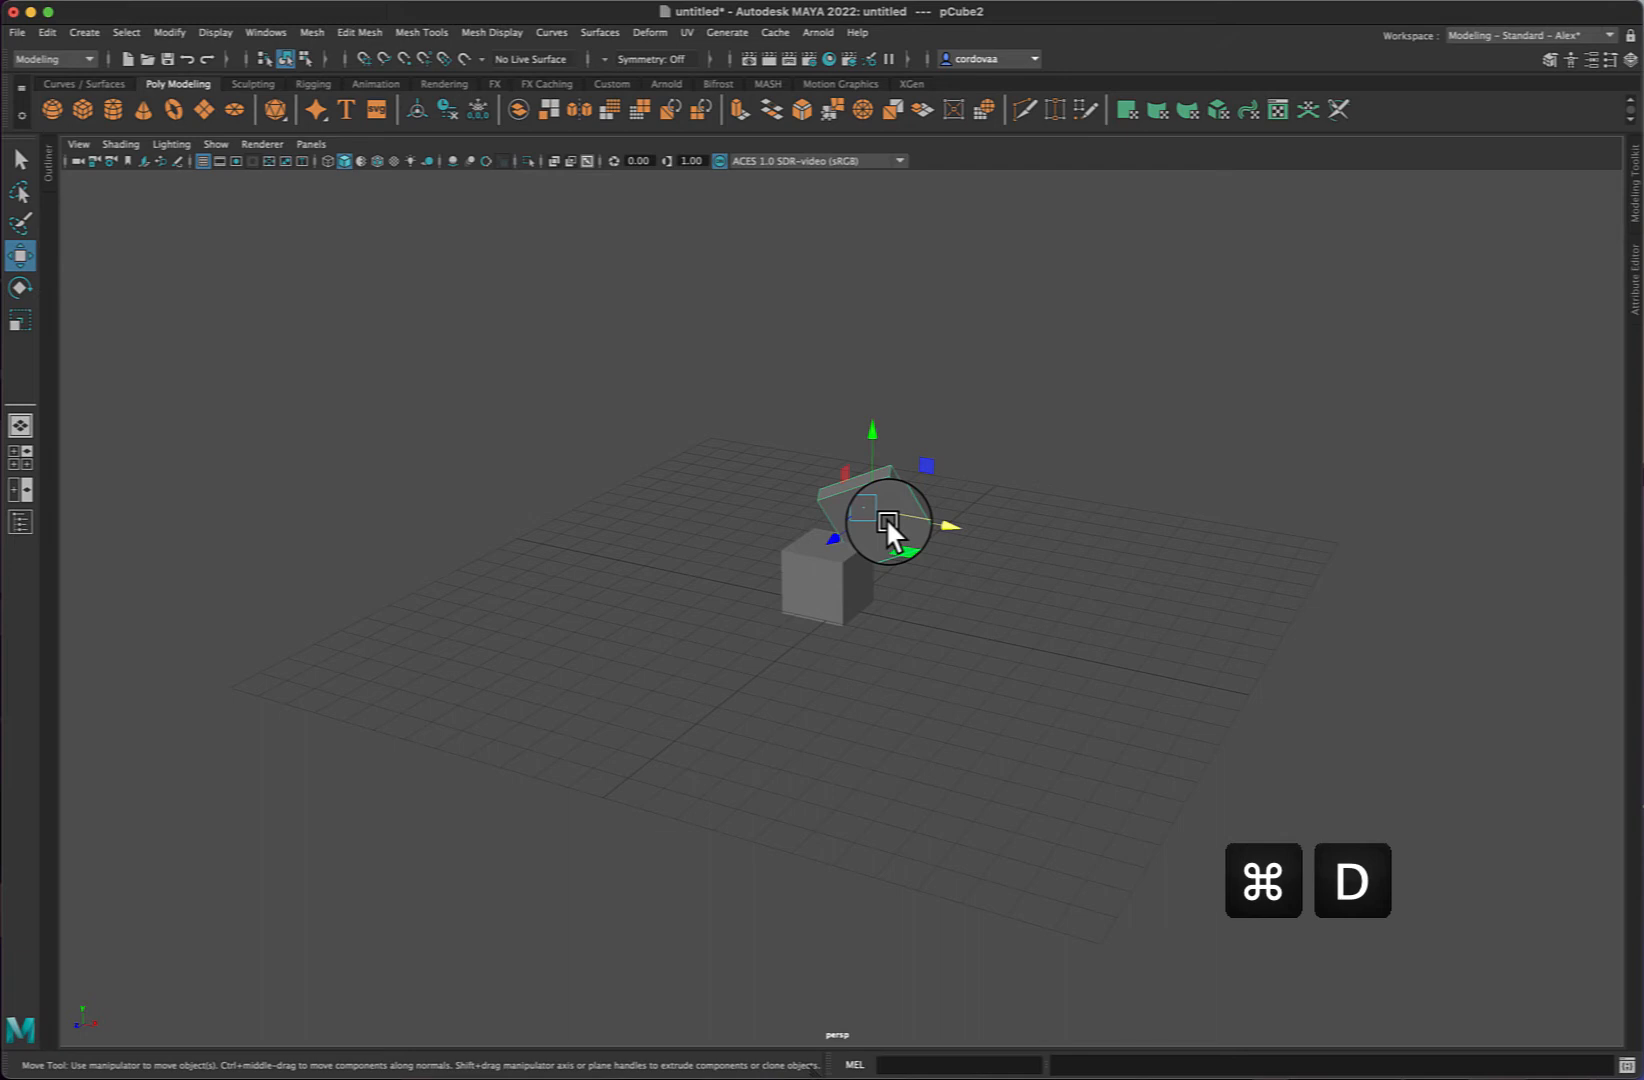
key(super+d)
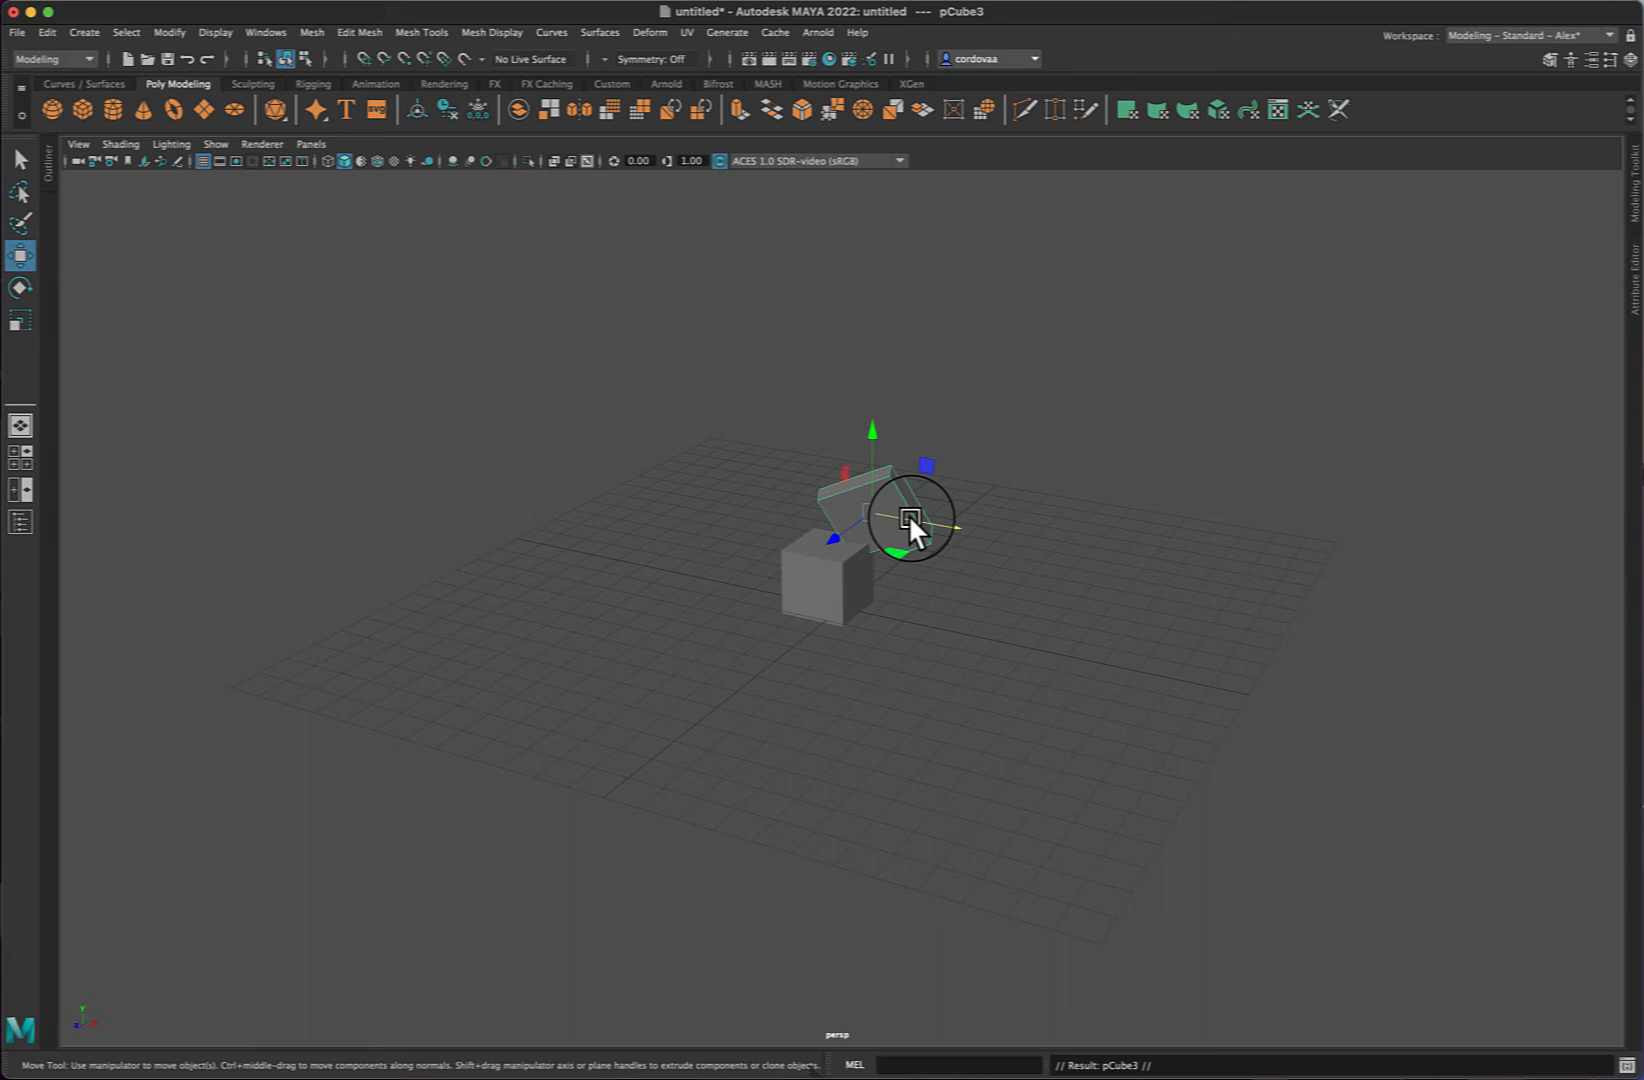
- Open the Outliner and select each cube entry in turn to inspect the objects
click(76, 175)
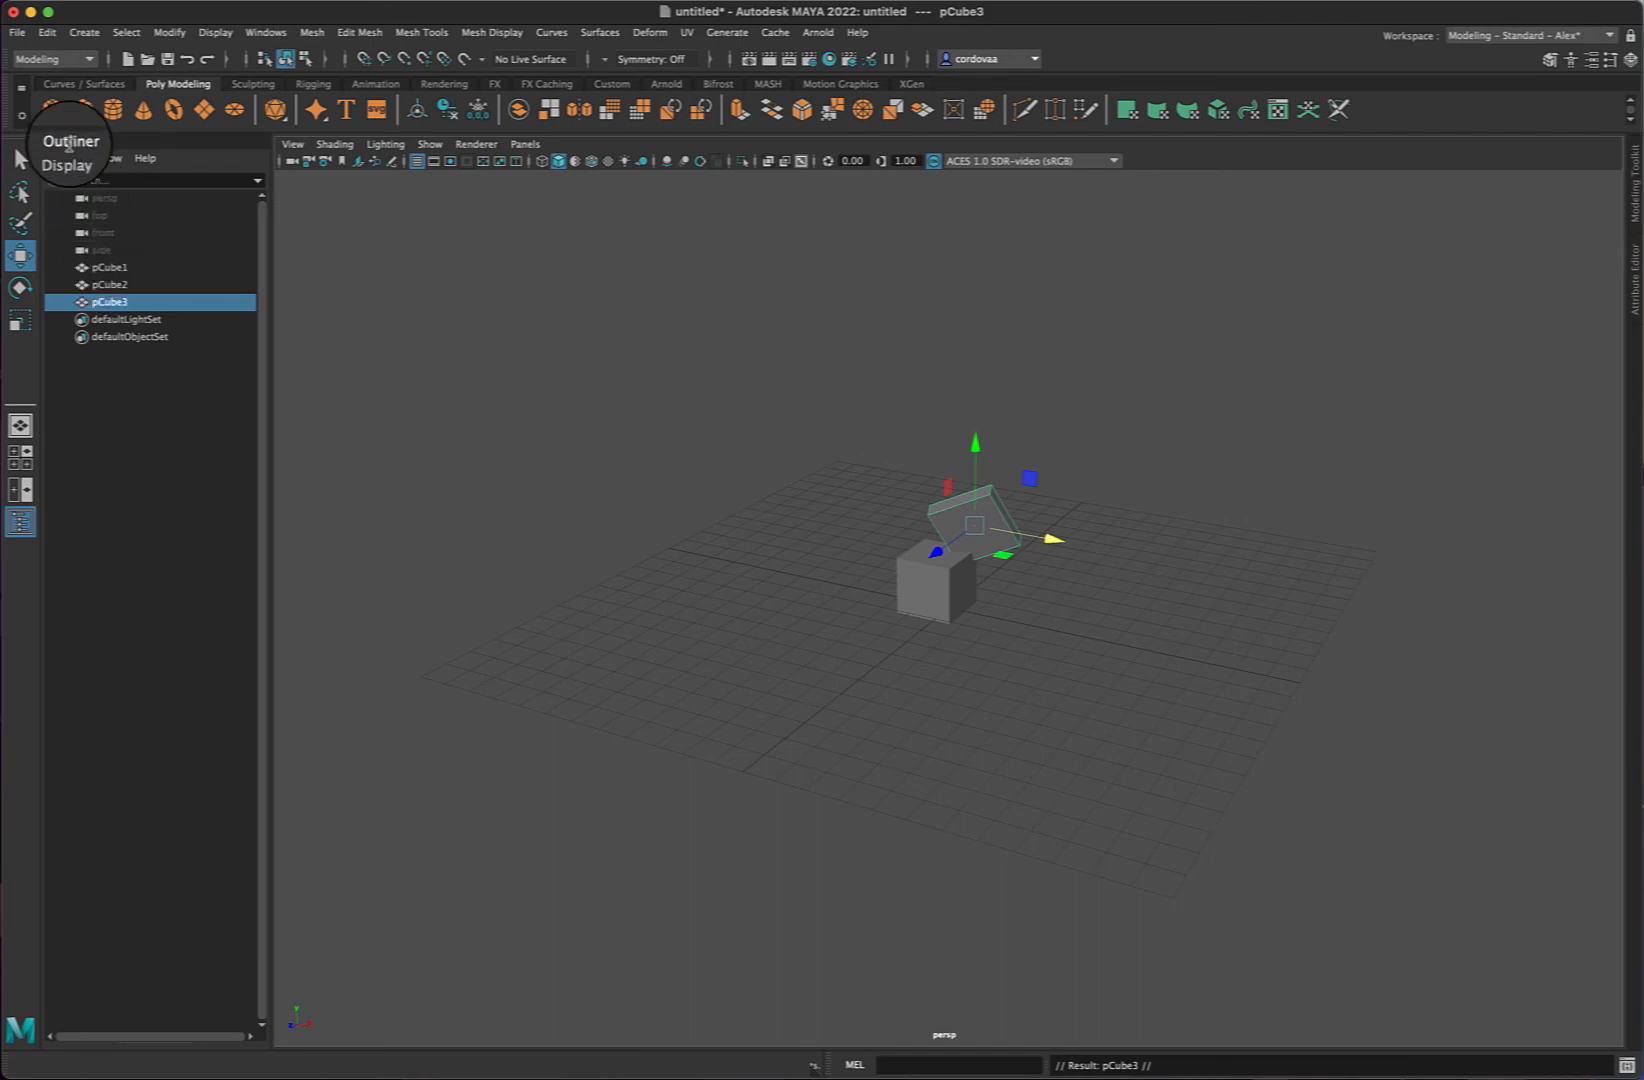
click(110, 267)
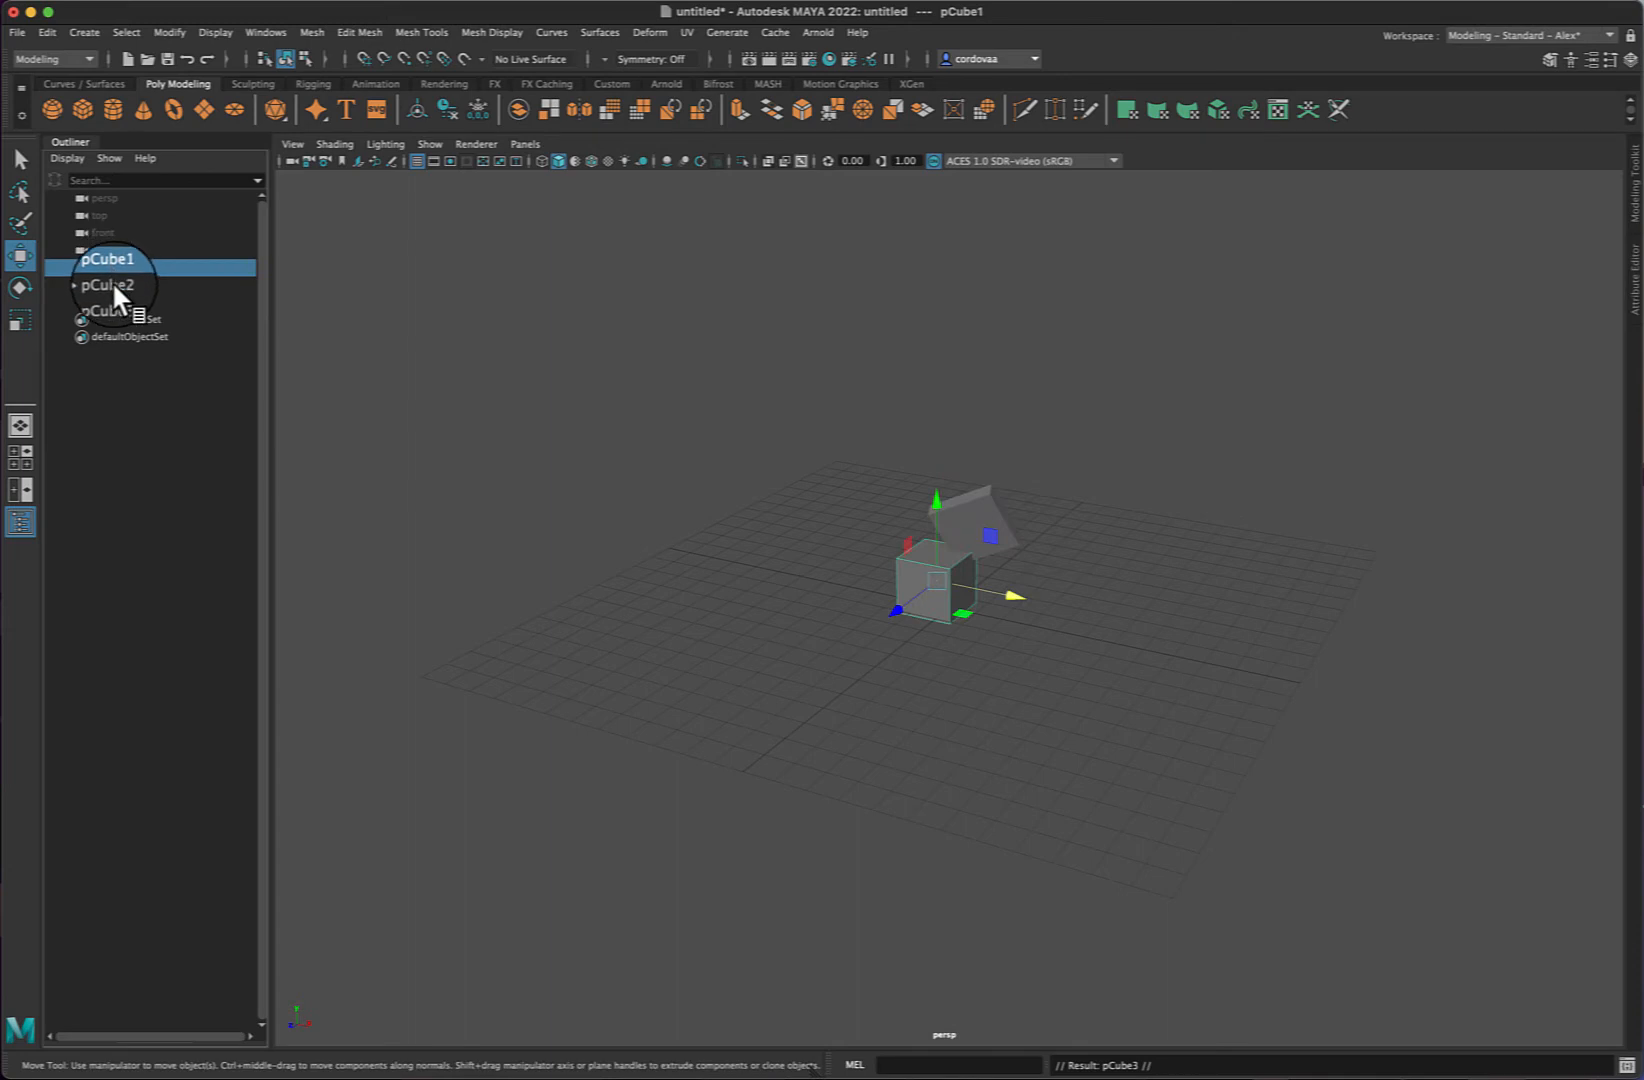
click(112, 282)
click(120, 303)
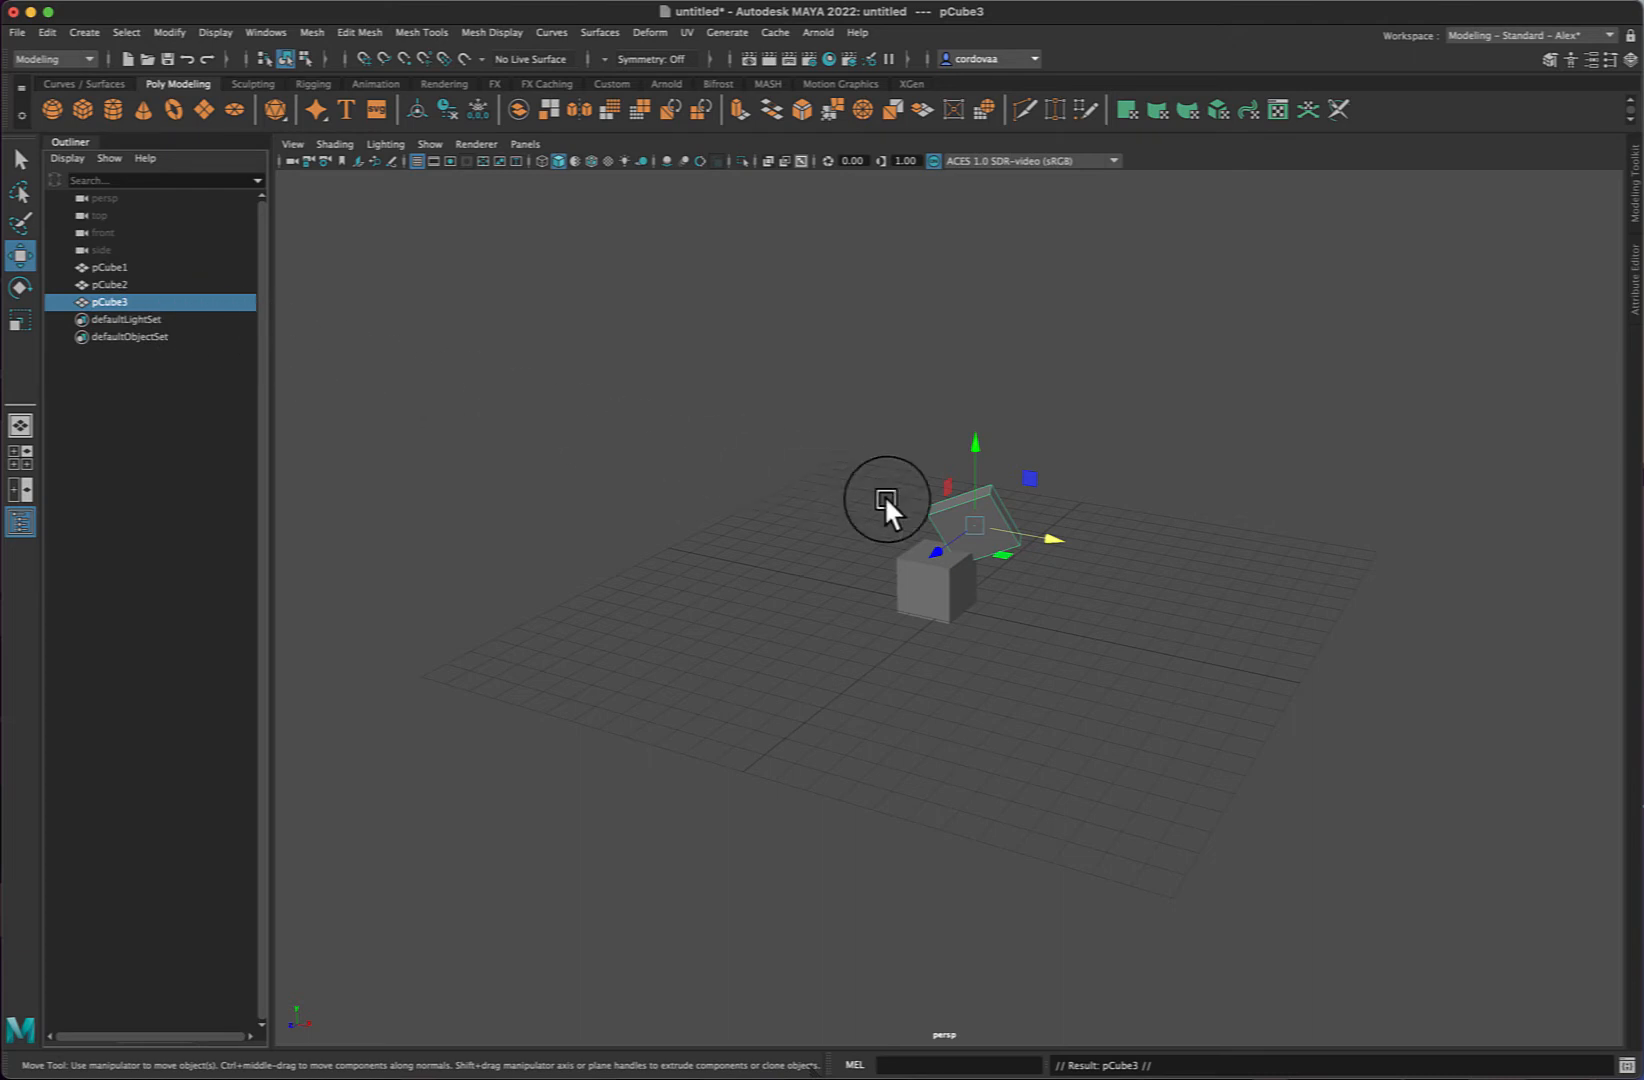
- Move the duplicated cube along X to about -3.7 and lower it slightly along Y
drag(1054, 540, 934, 522)
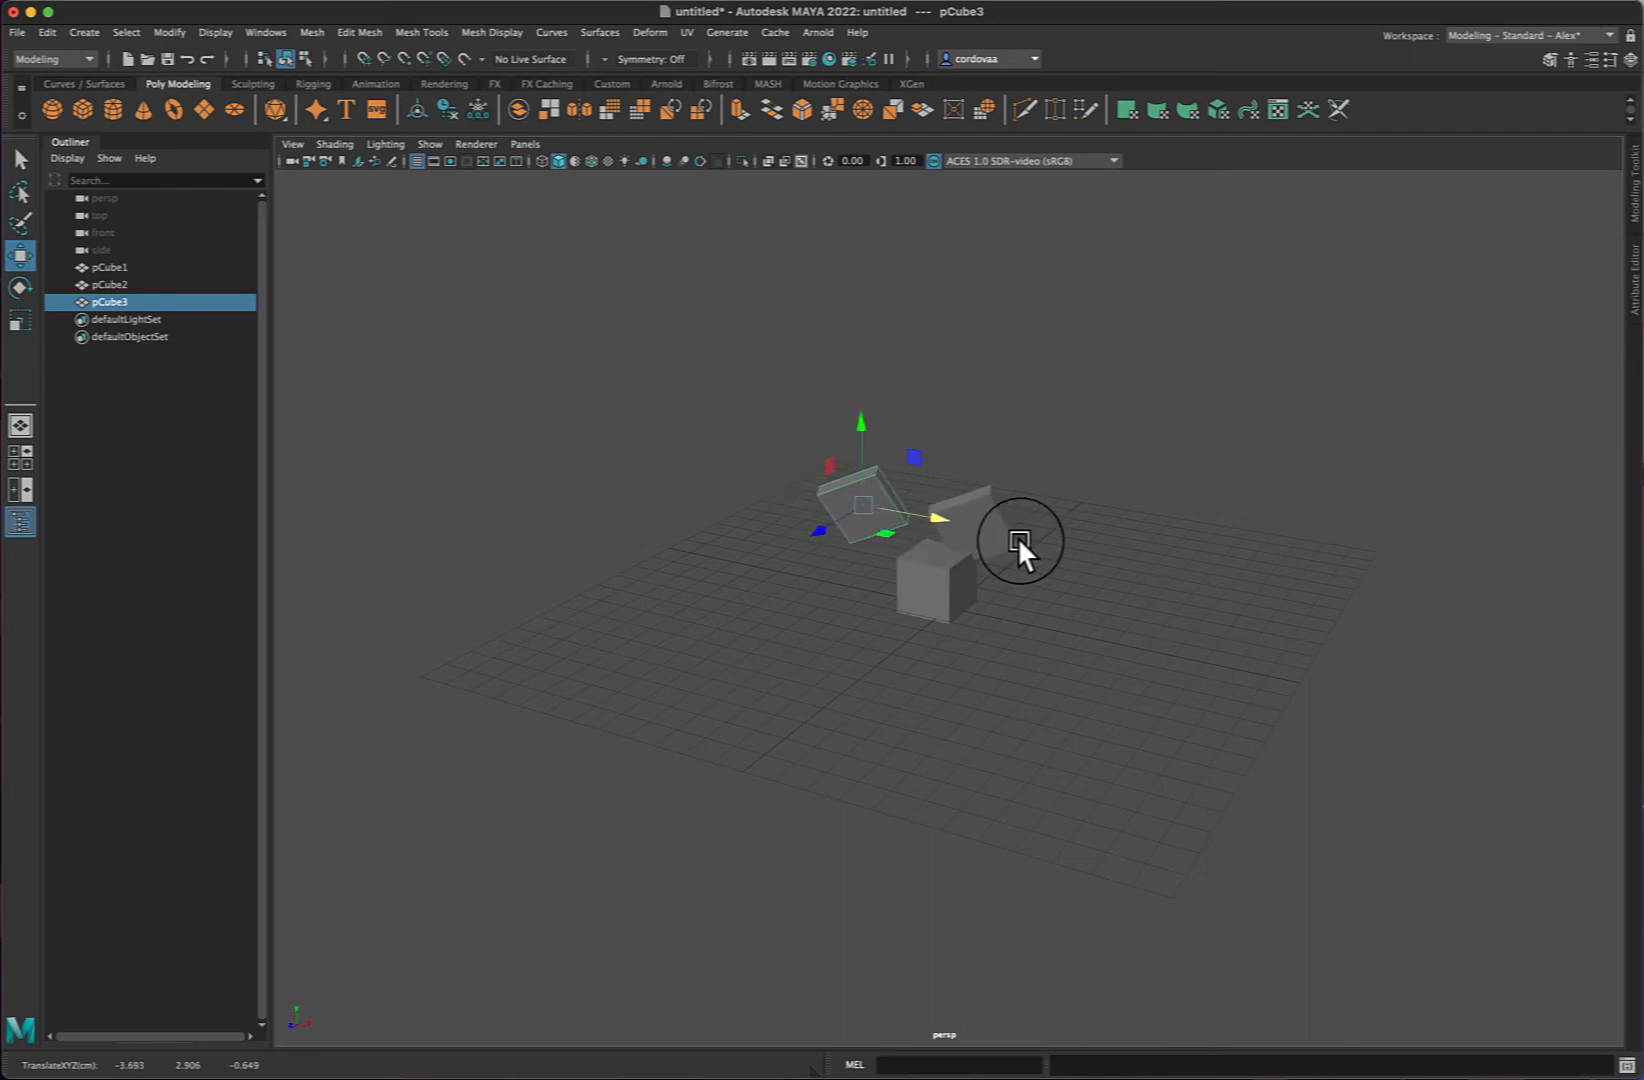
mouse_move(866, 431)
mouse_down()
mouse_move(864, 386)
mouse_move(862, 432)
mouse_up()
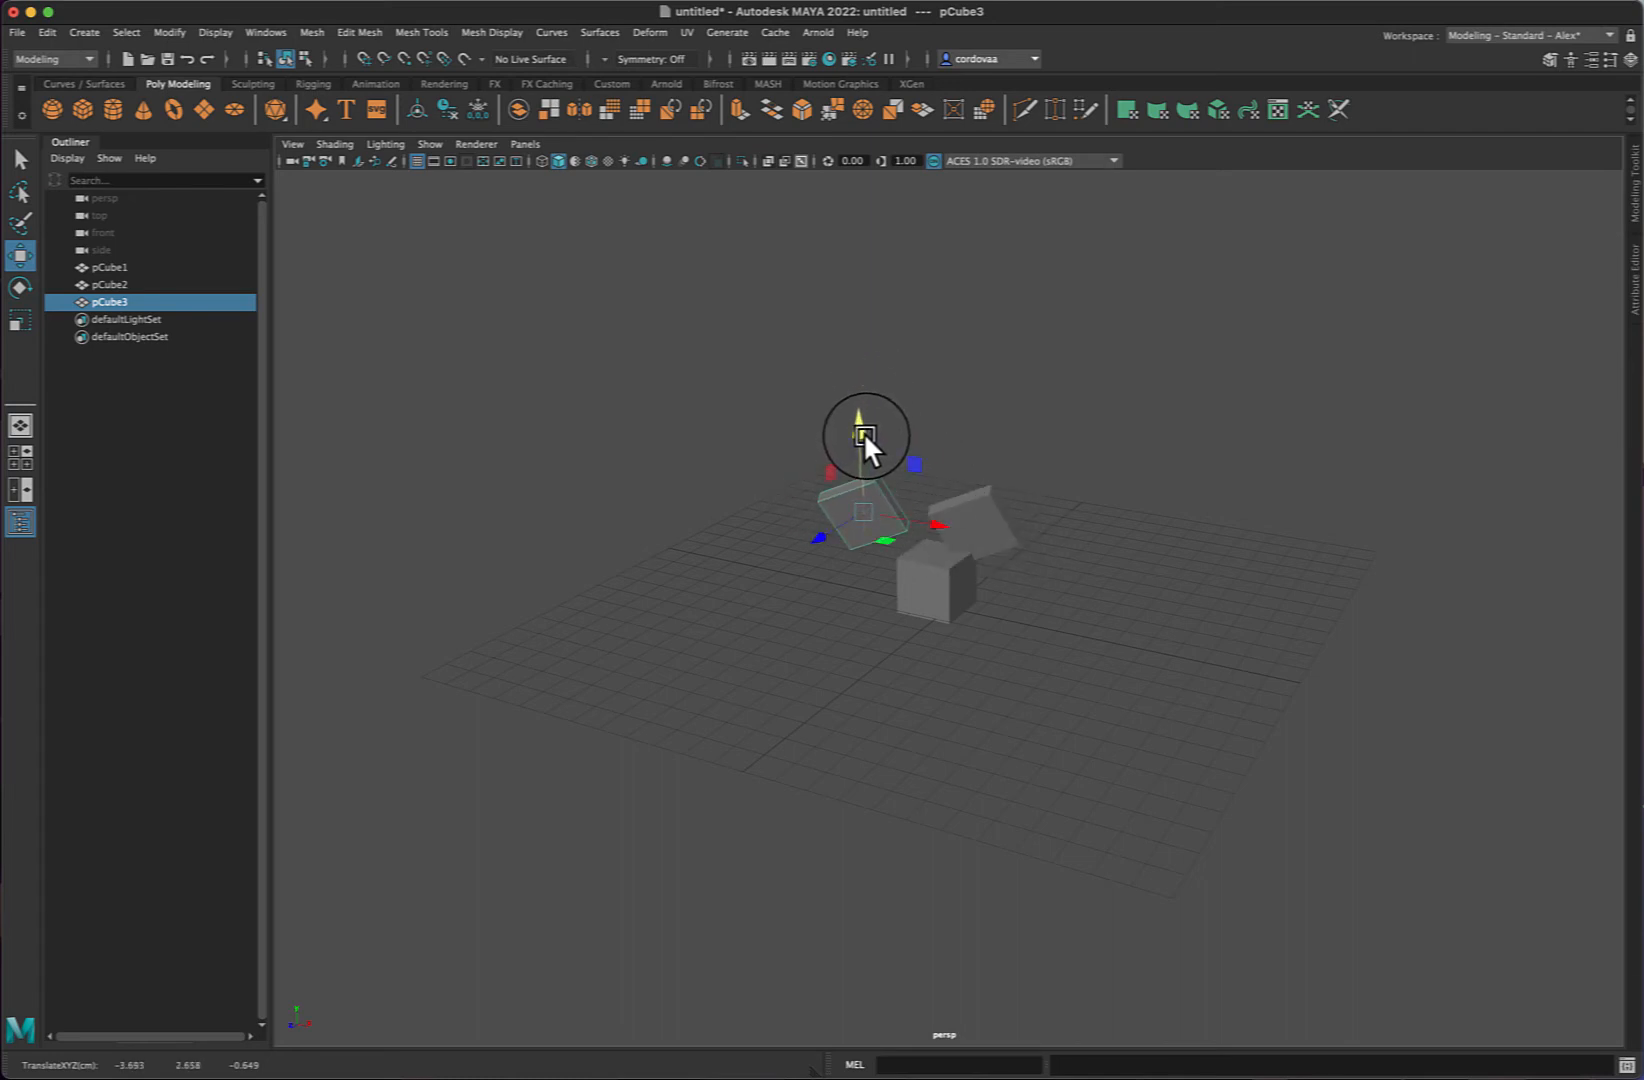
mouse_move(939, 524)
mouse_down()
mouse_move(990, 524)
mouse_move(938, 508)
mouse_move(962, 510)
mouse_up()
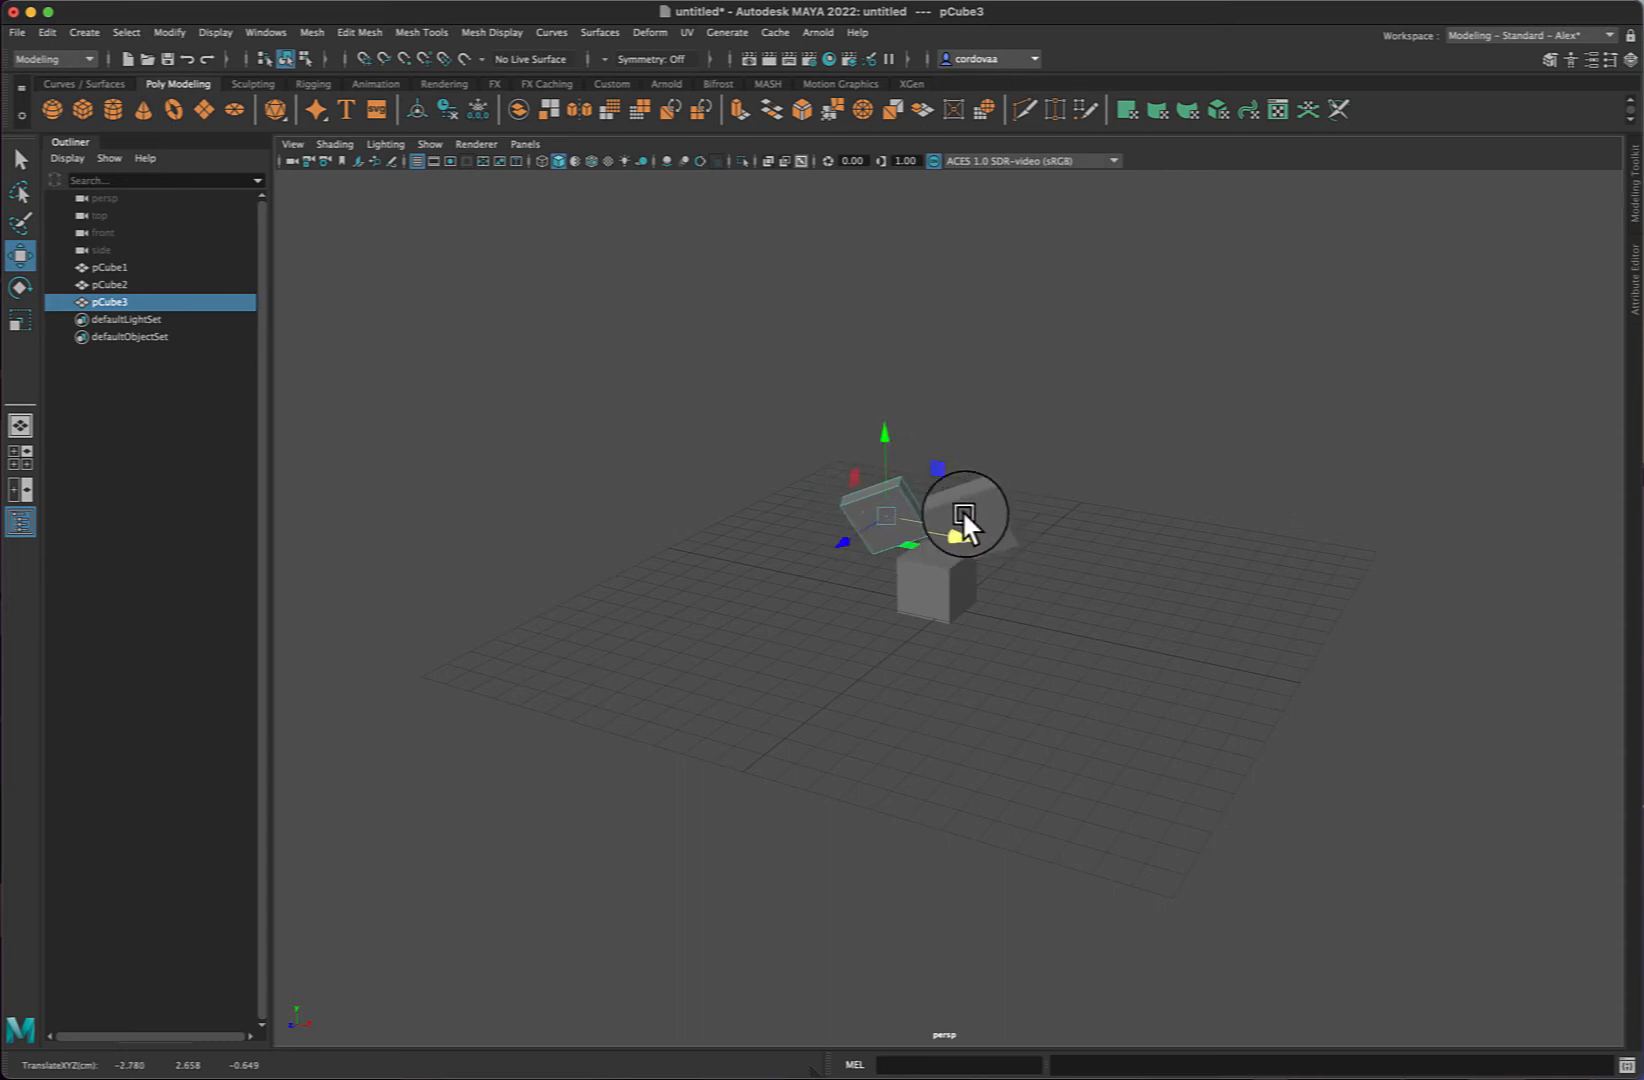
- Duplicate the third cube
click(84, 33)
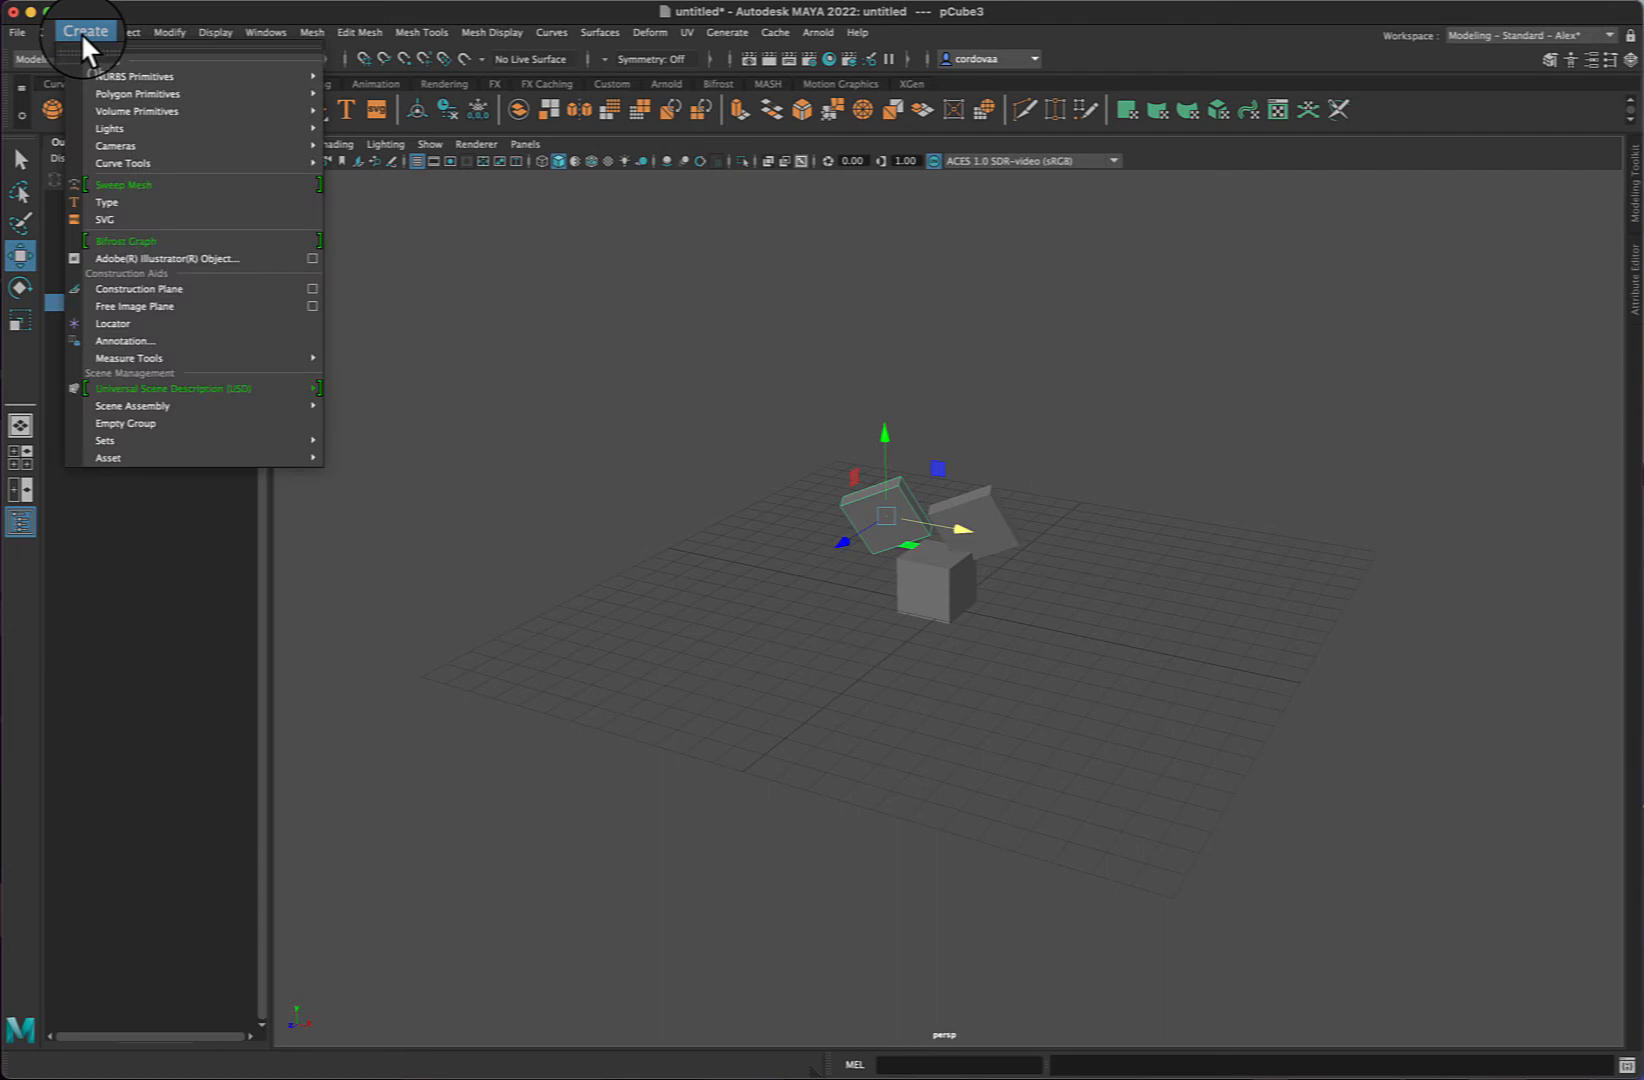
mouse_move(47, 33)
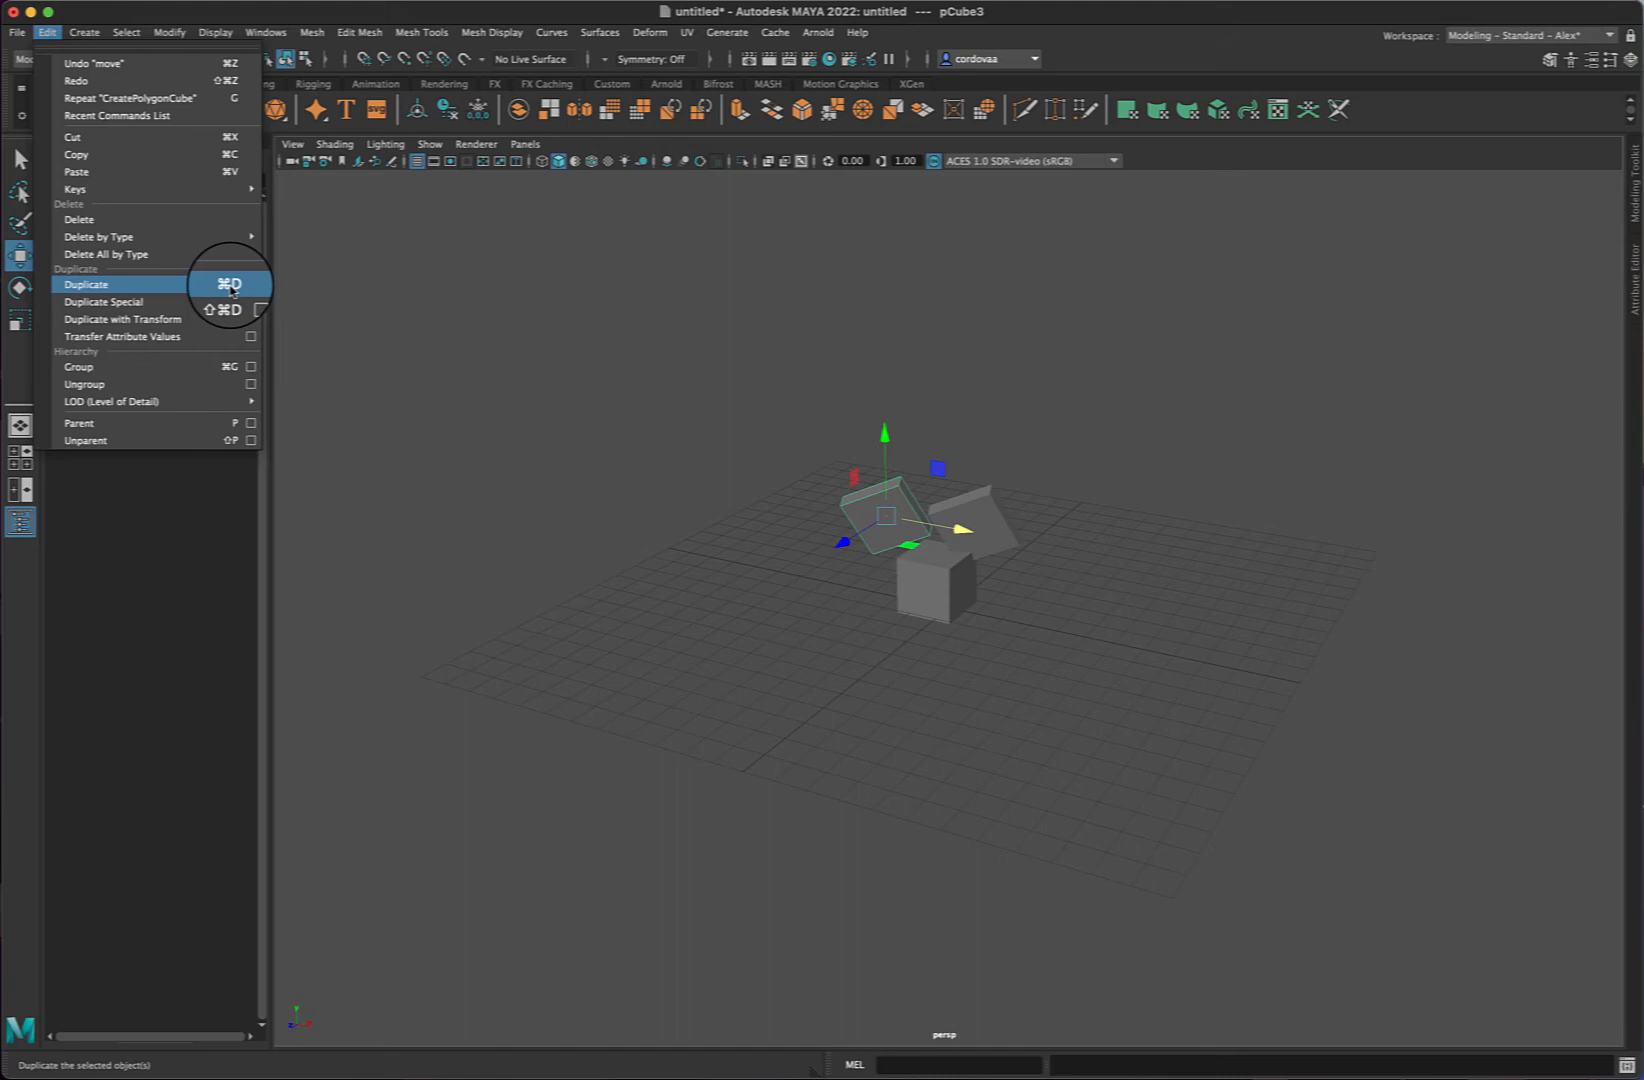
click(98, 288)
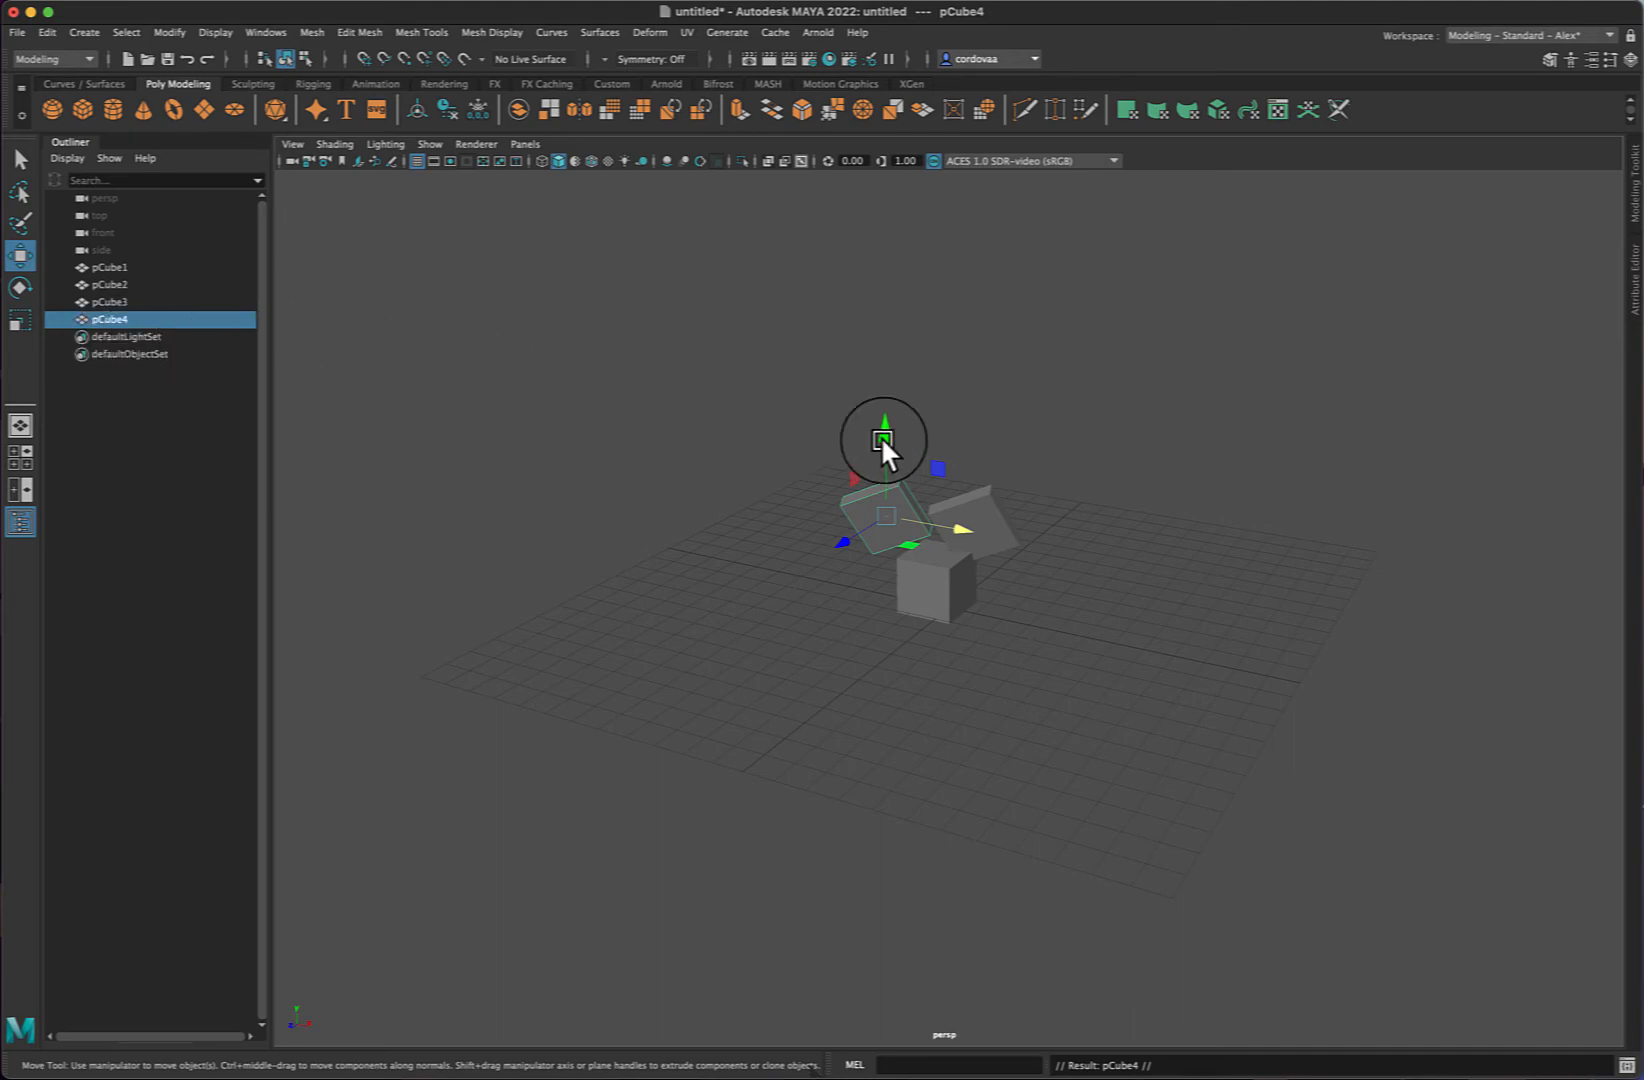
- Raise the new fourth cube along Y to about 4.45, rotate it freely, and deselect it
drag(882, 442, 885, 383)
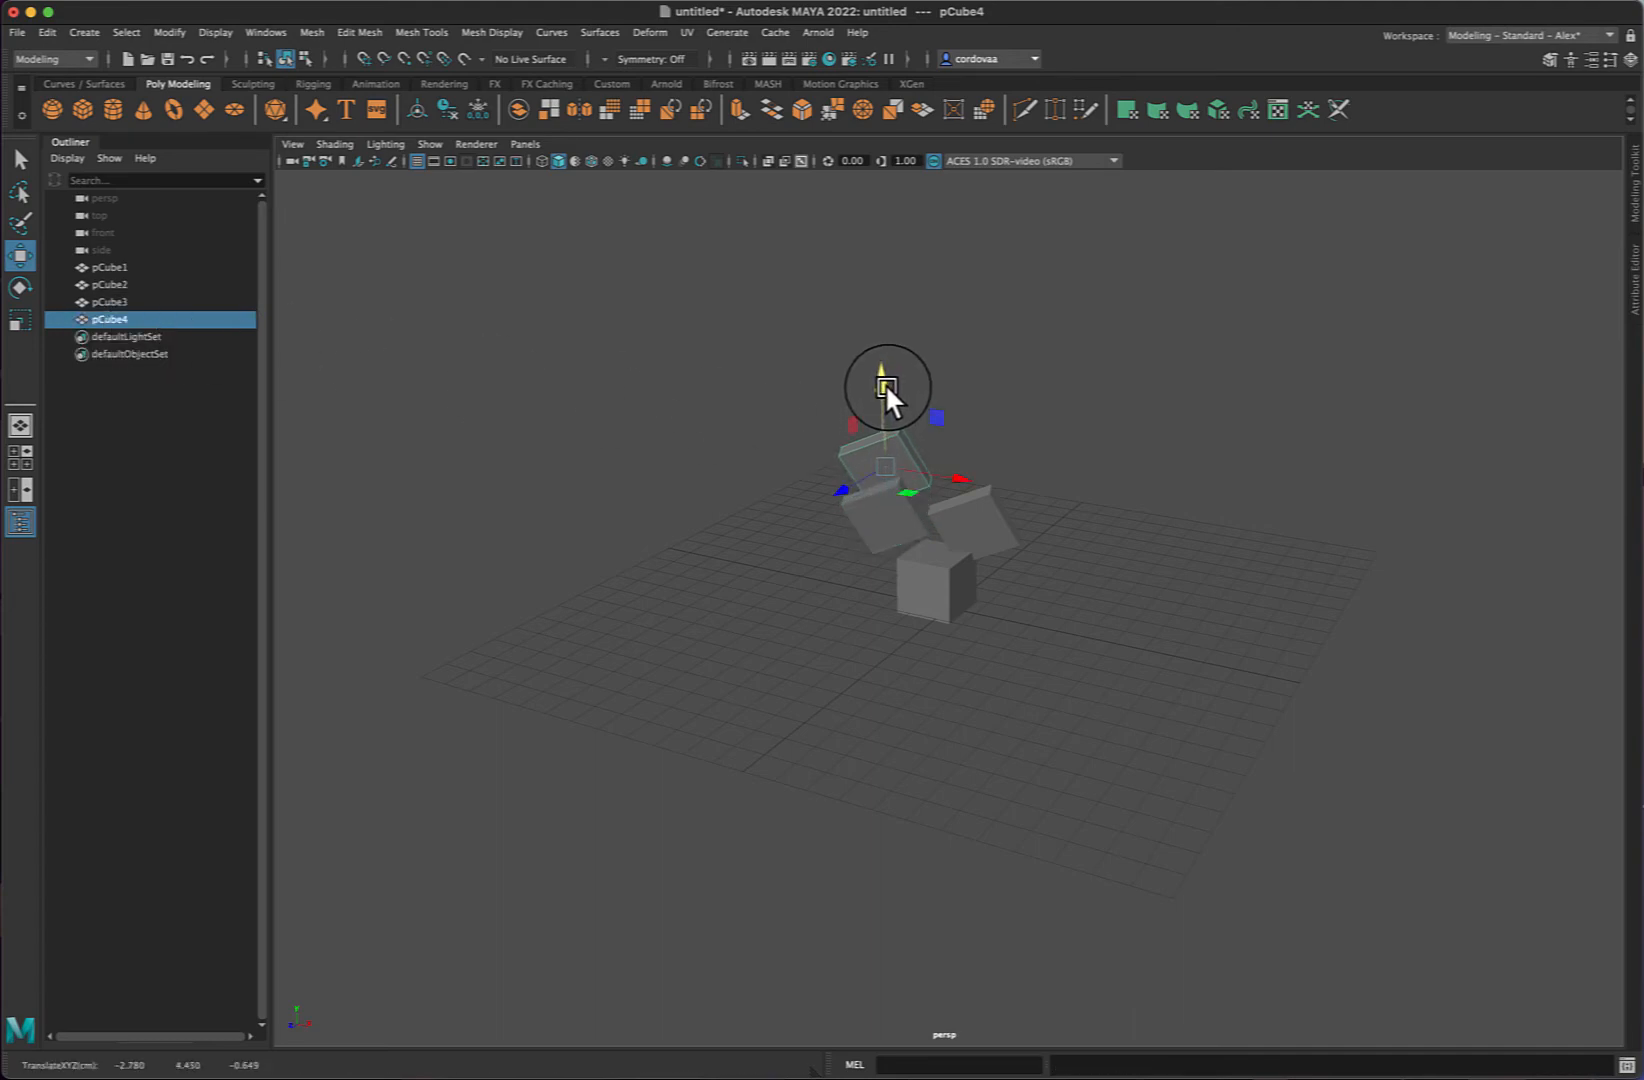
key(e)
drag(967, 495, 856, 495)
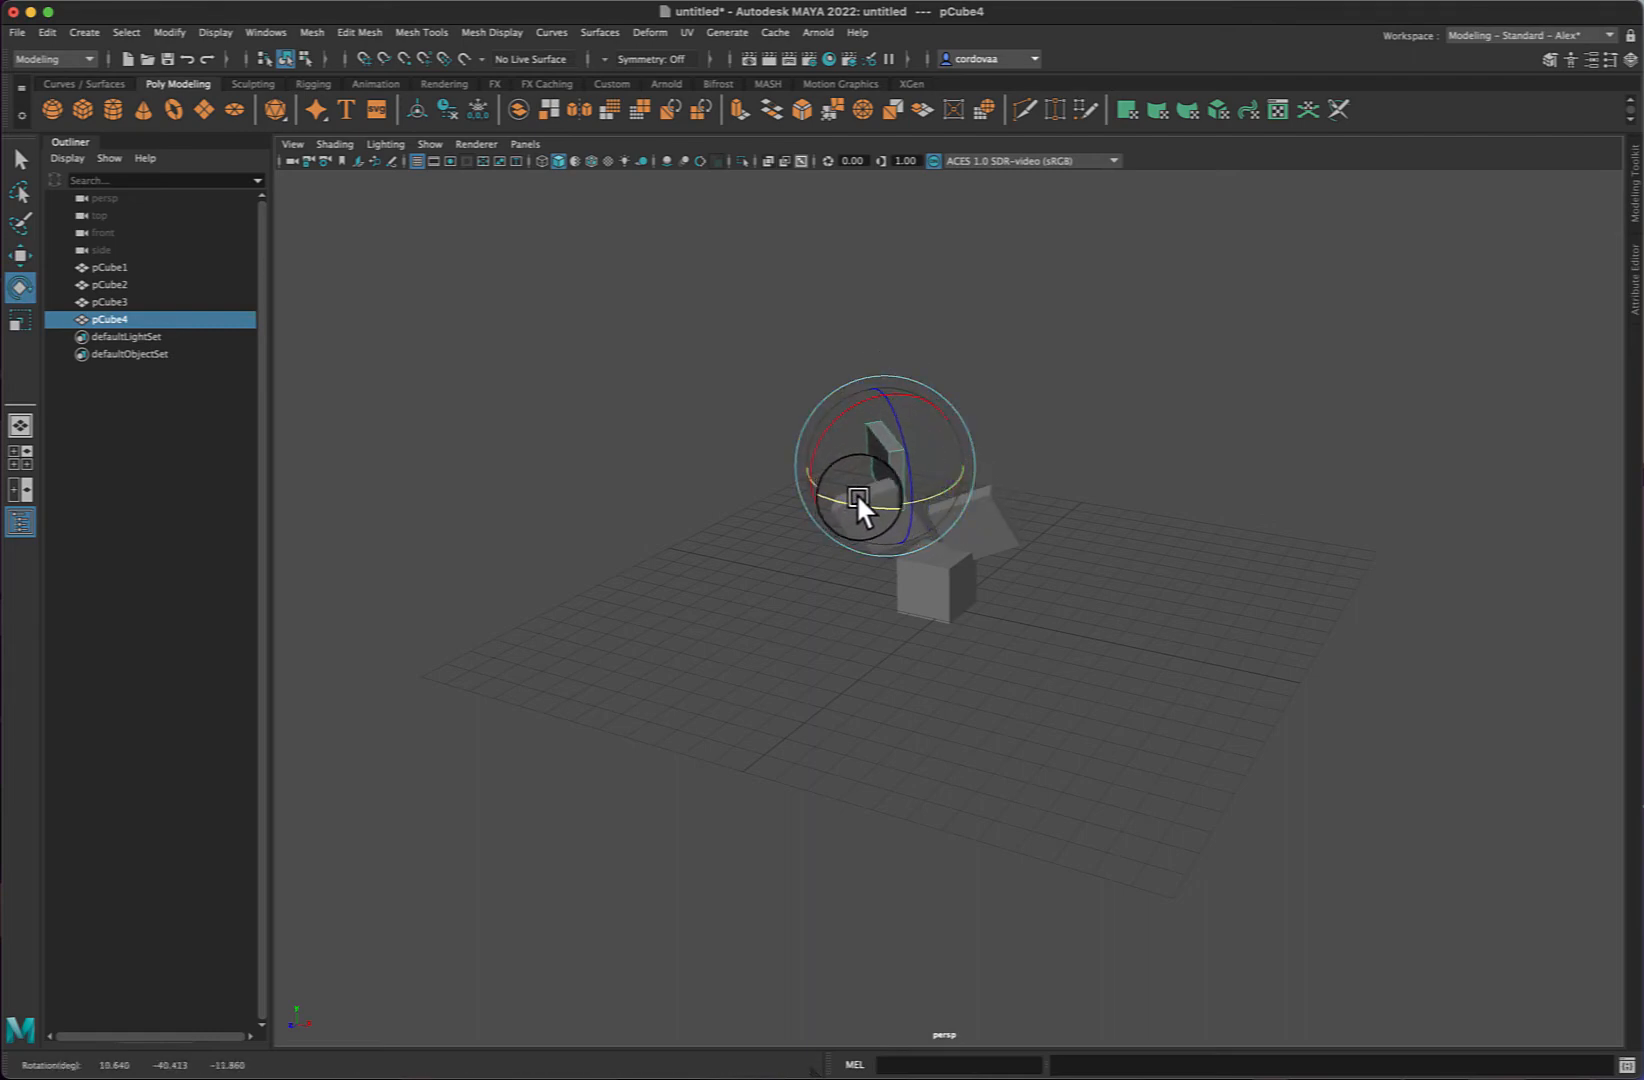
click(1041, 405)
click(894, 456)
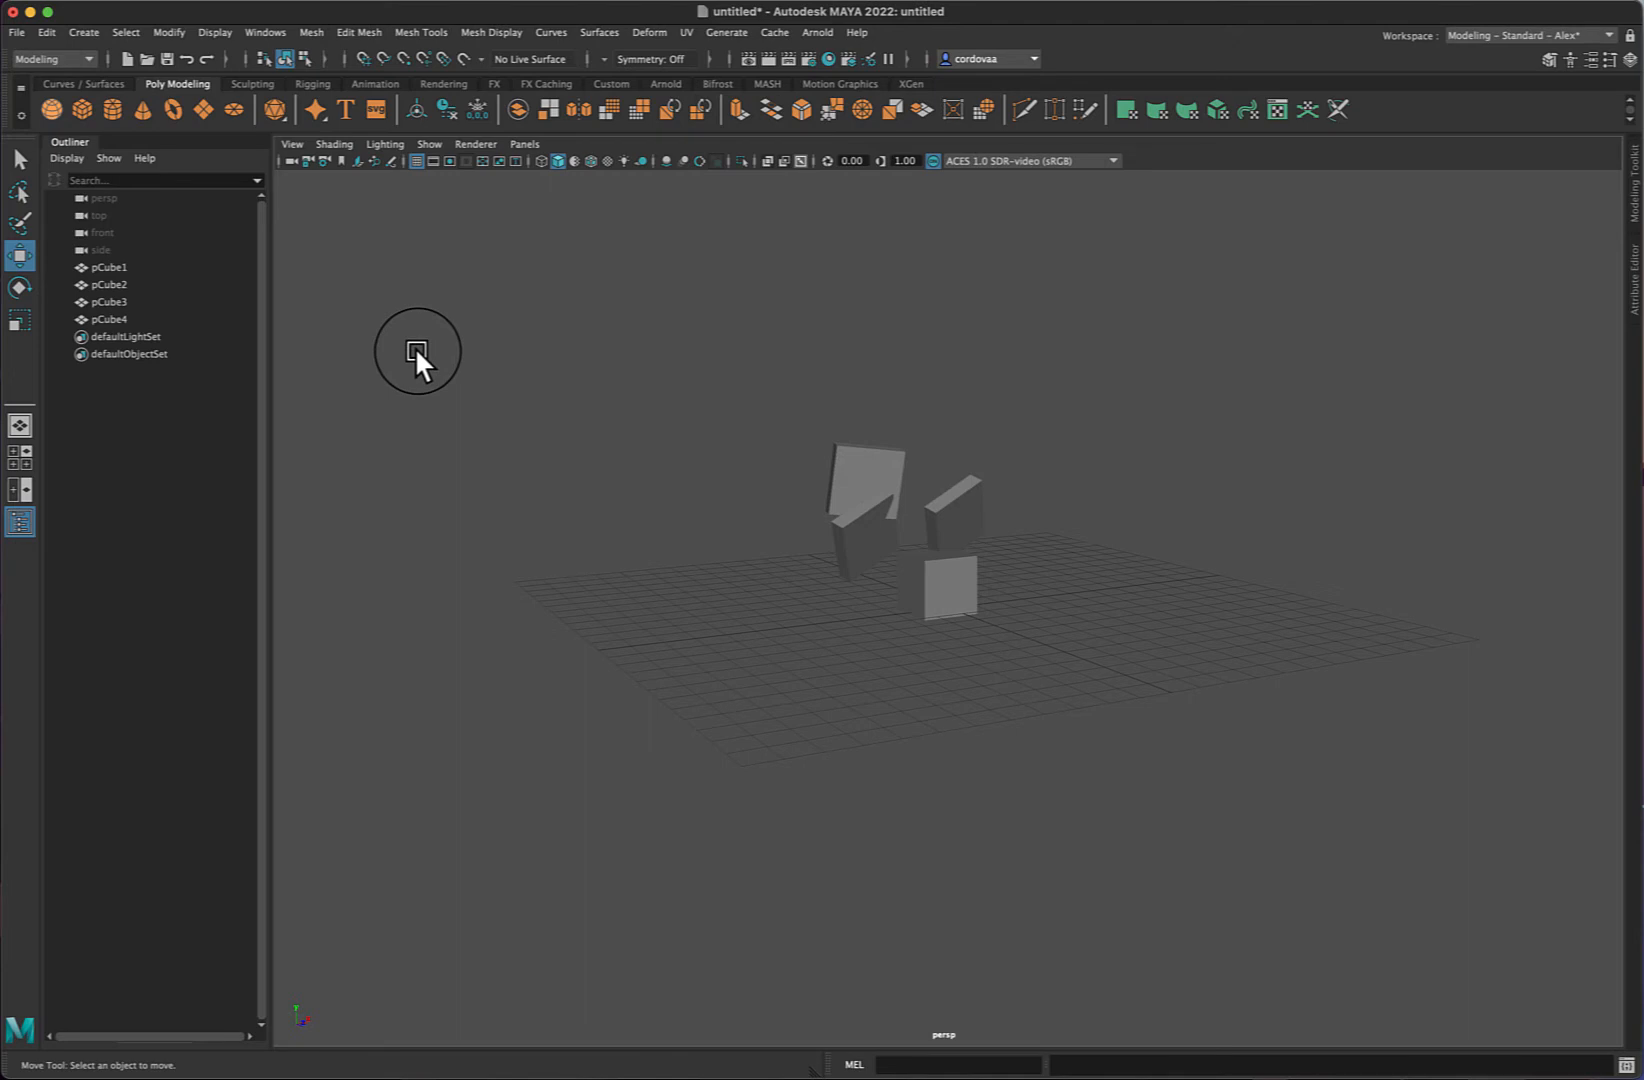
- Select each cube entry in the Outliner in turn to identify the objects in the viewport
click(107, 266)
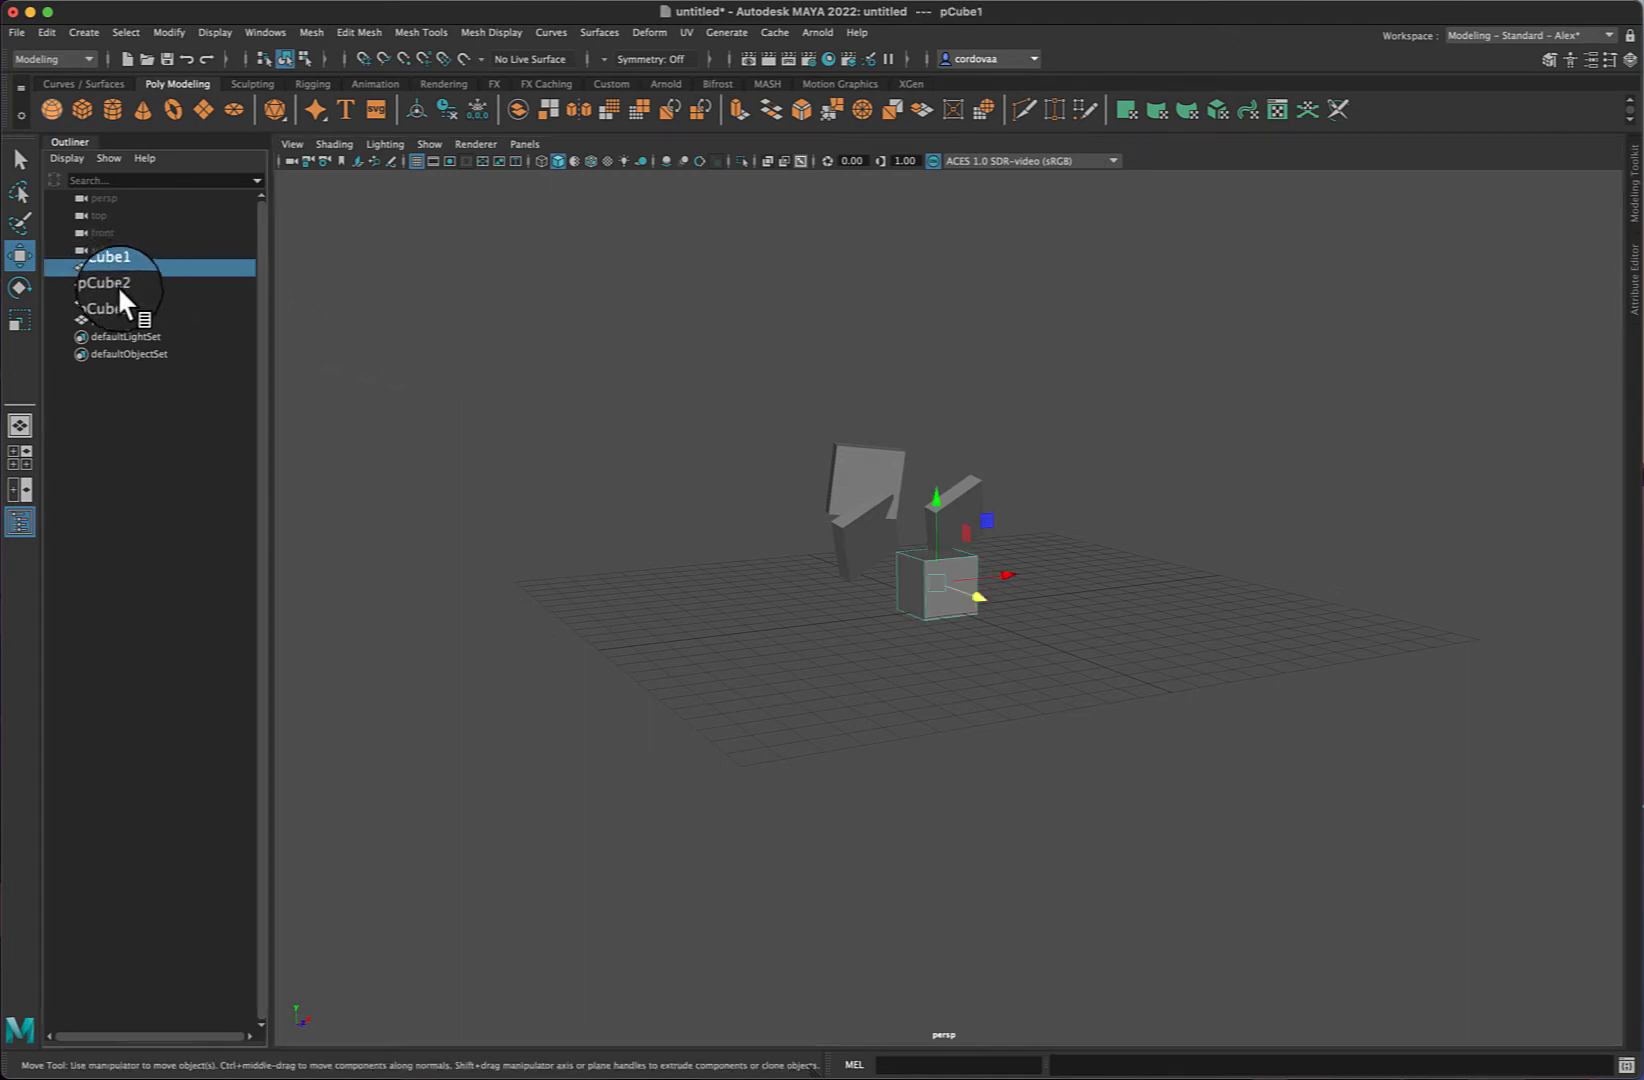
click(116, 285)
click(107, 301)
click(238, 323)
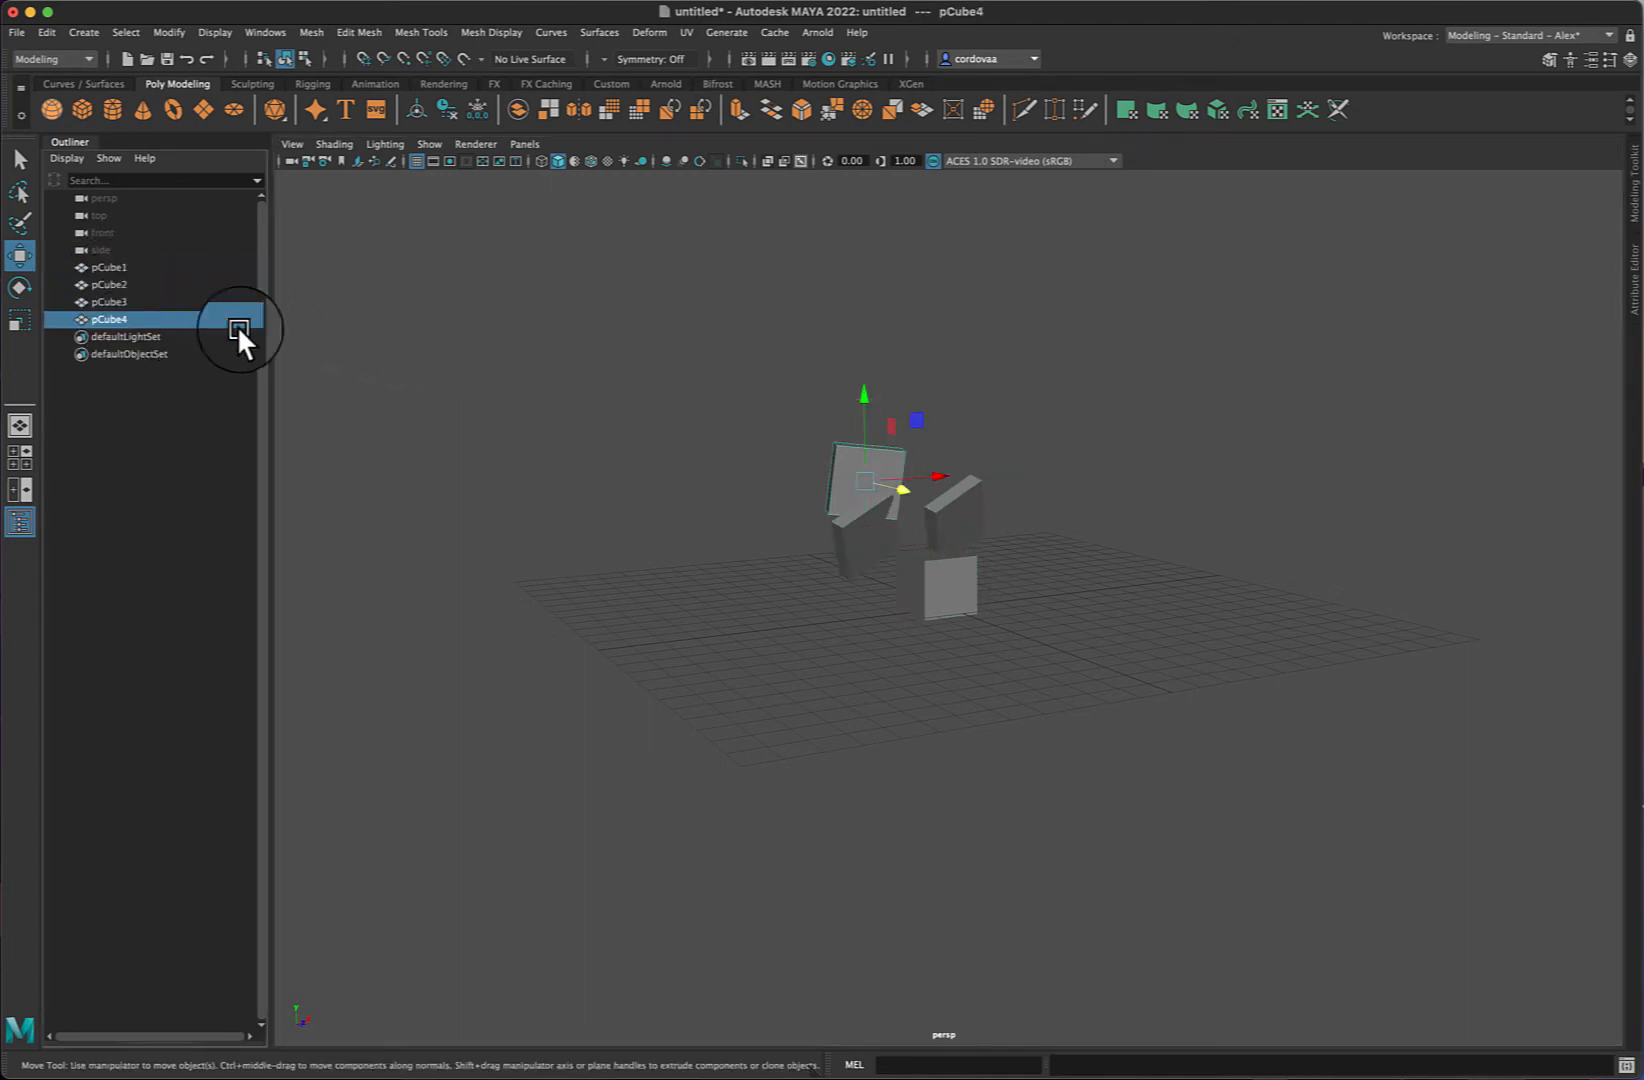
click(1014, 398)
click(888, 480)
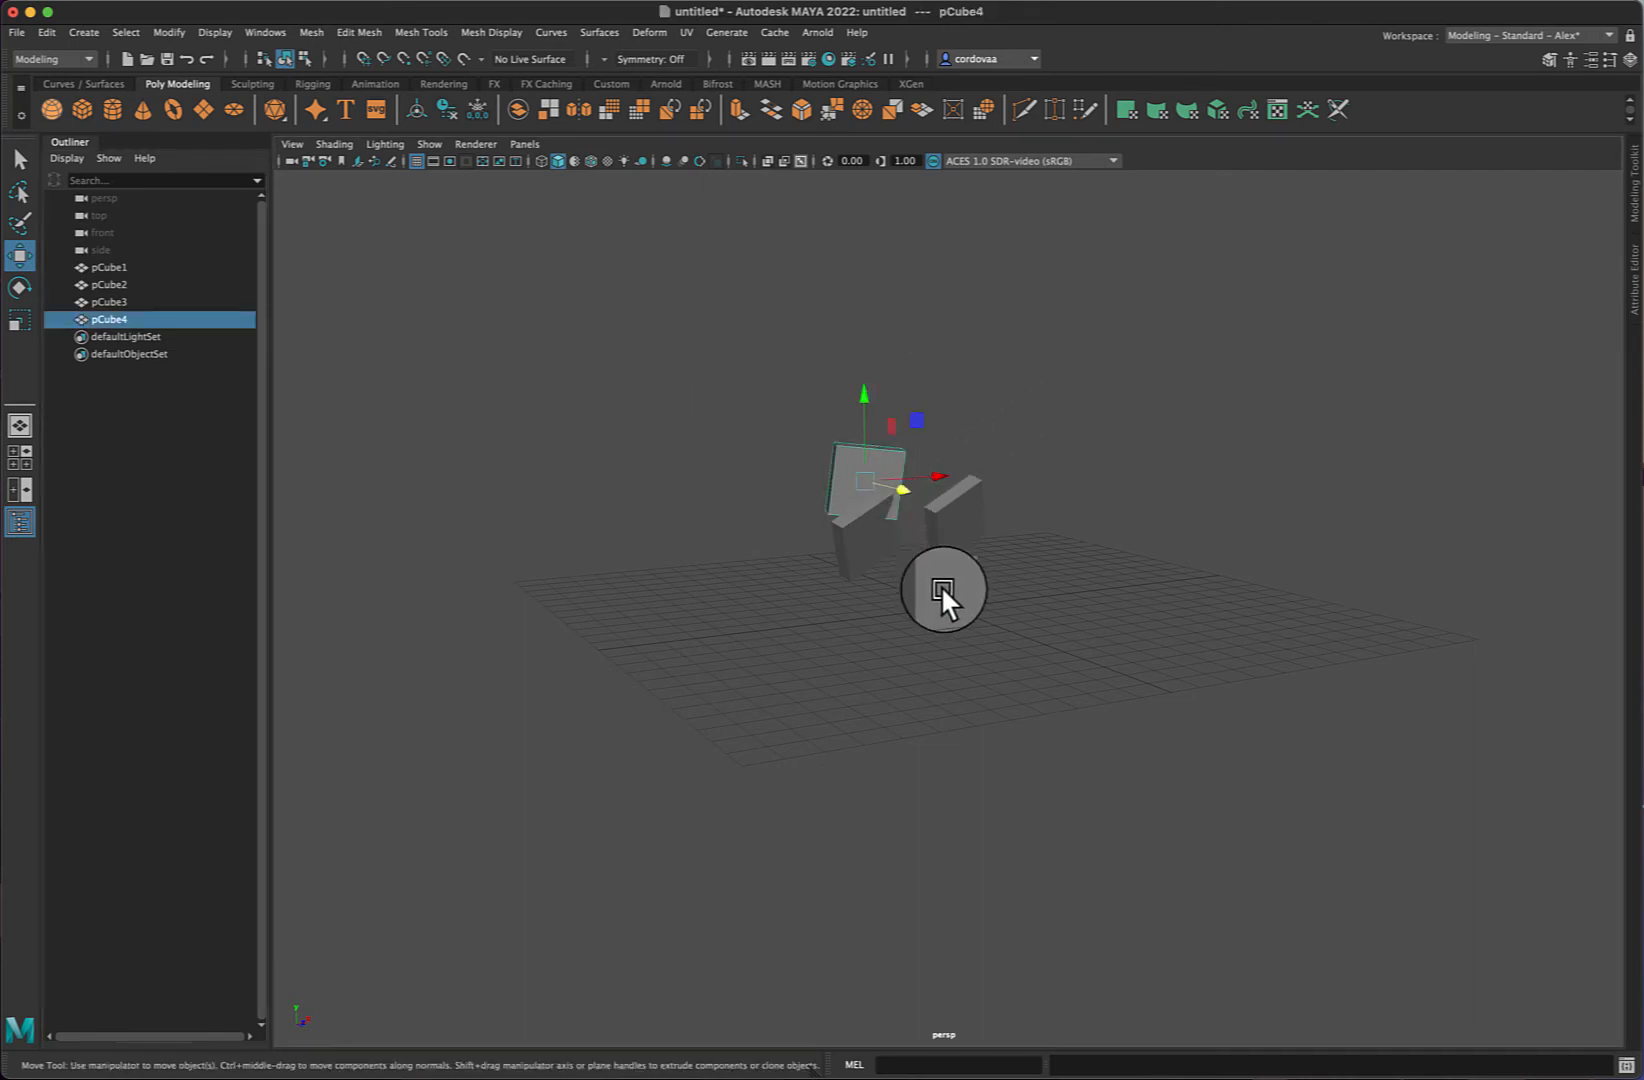
click(940, 584)
- Move the third cube along X to about -1.8 and along Z to about 0.72
click(868, 549)
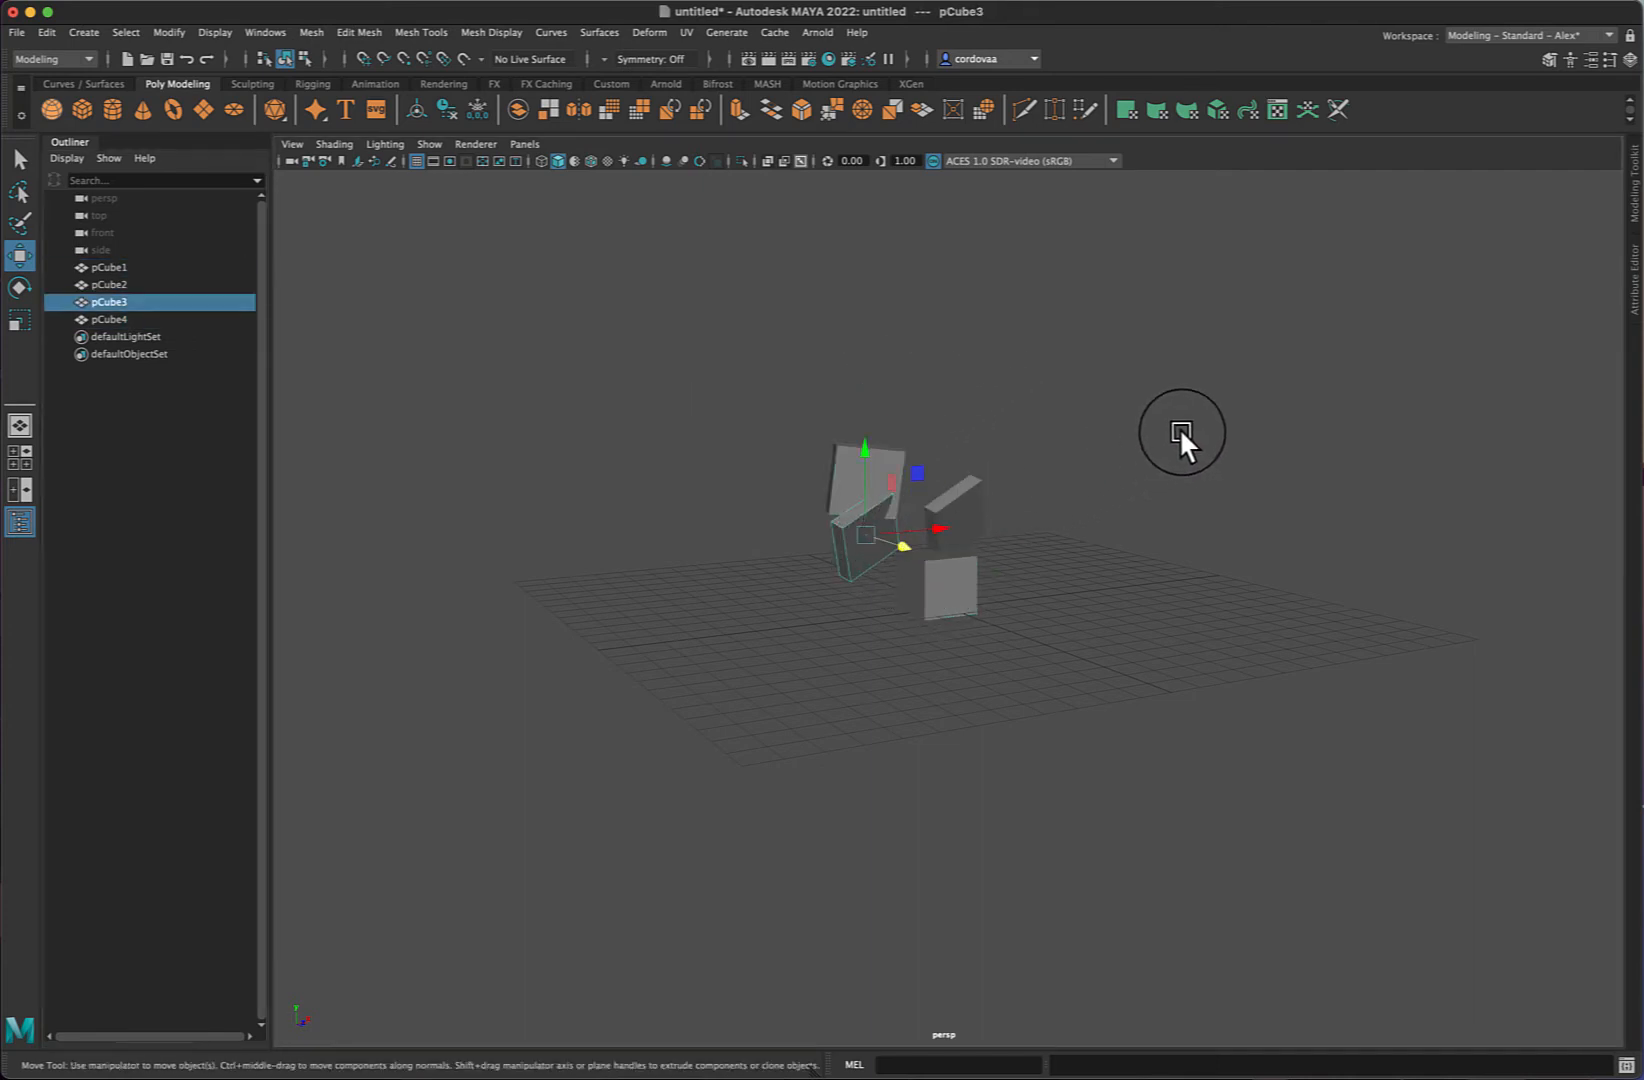
alt+drag(1180, 426, 960, 458)
drag(951, 536, 922, 543)
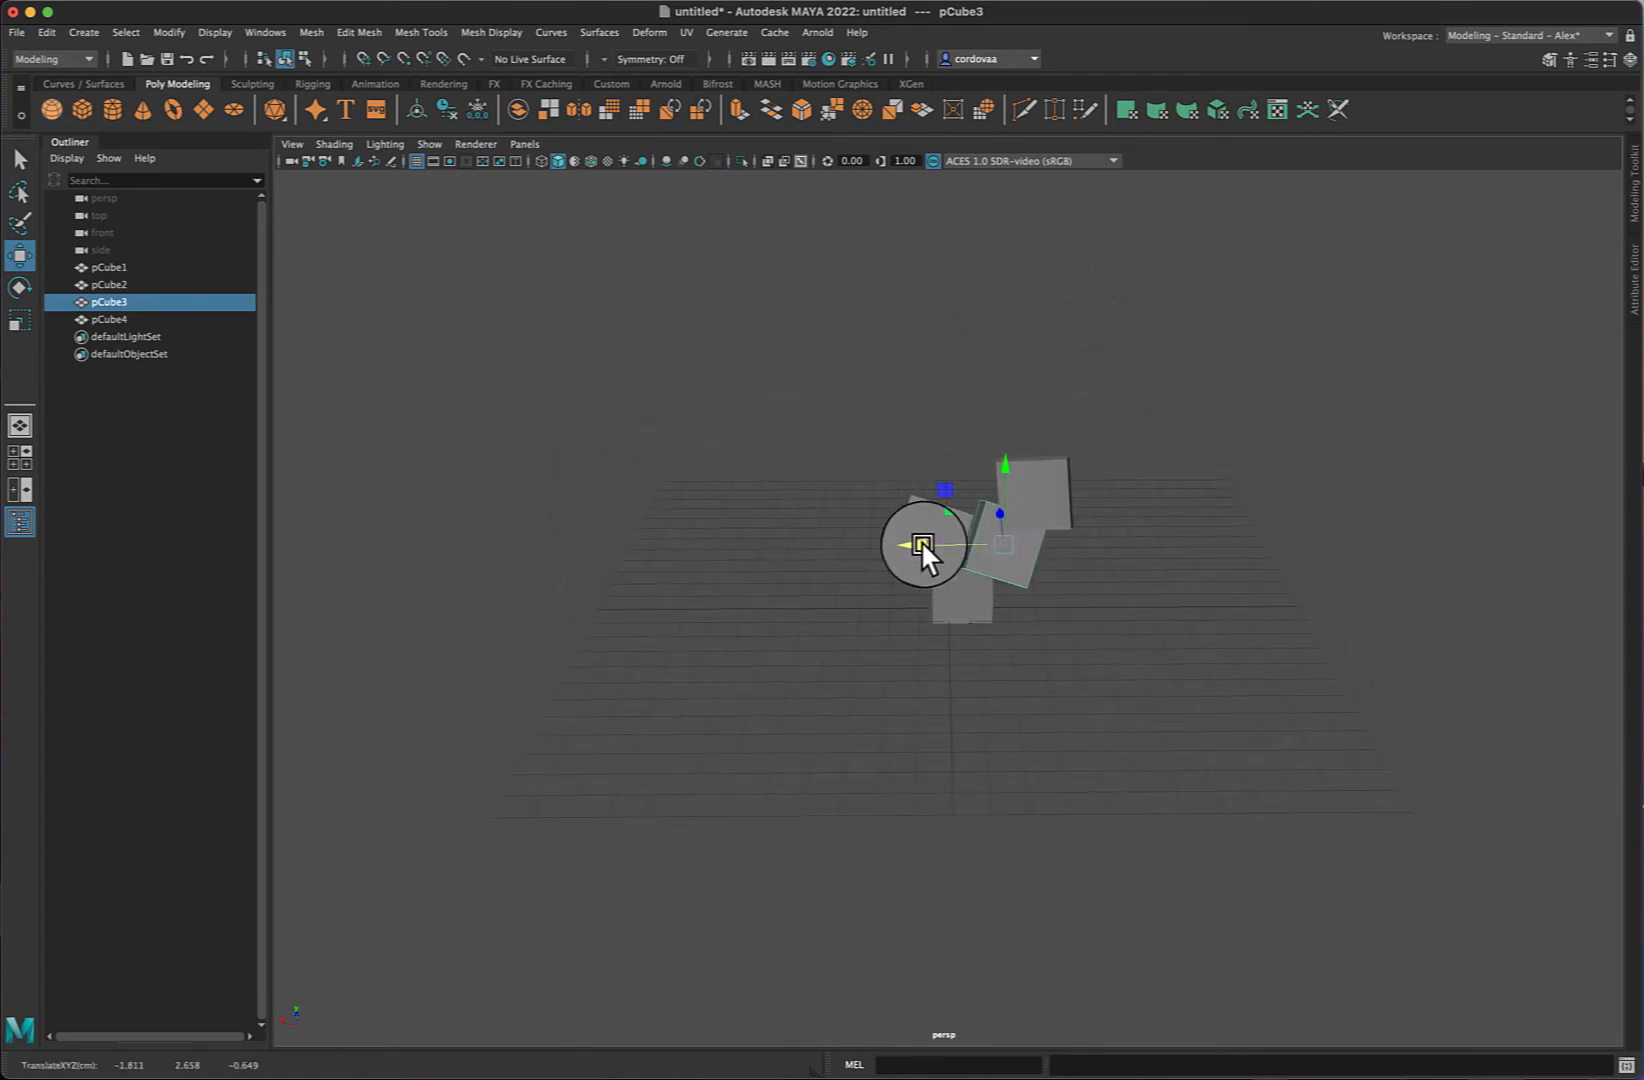
alt+drag(1305, 467, 1431, 483)
drag(951, 536, 829, 564)
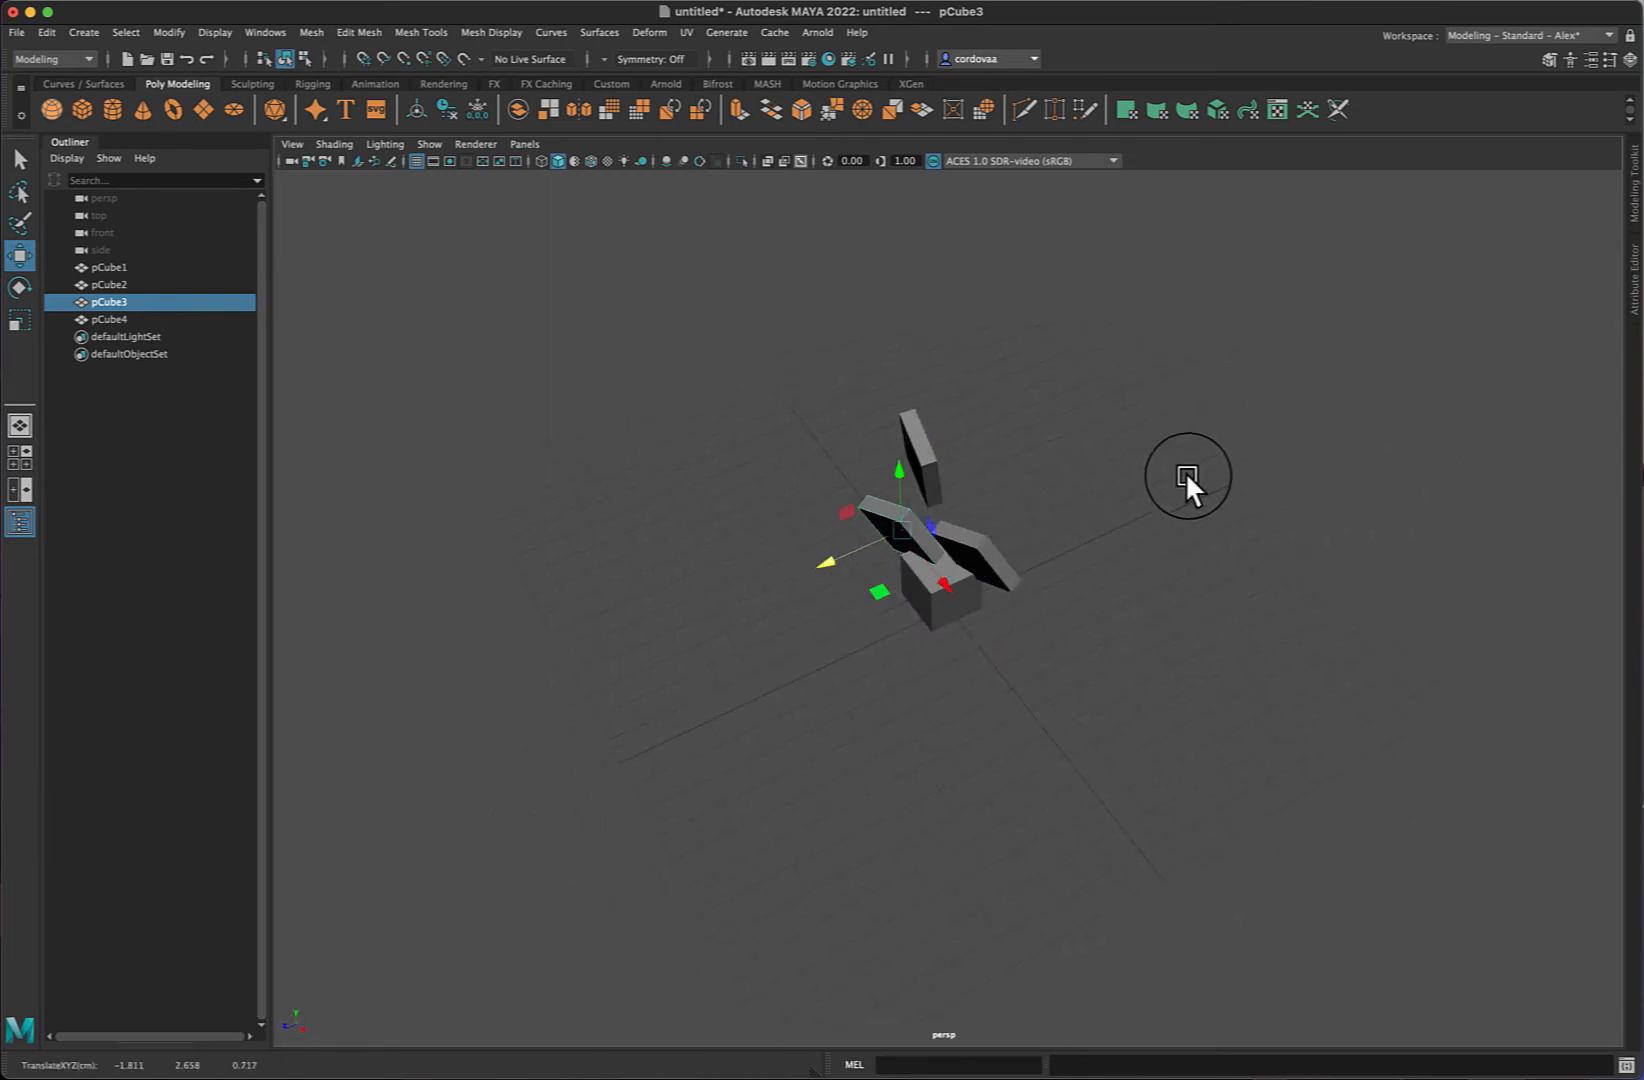
alt+drag(1186, 471, 1231, 444)
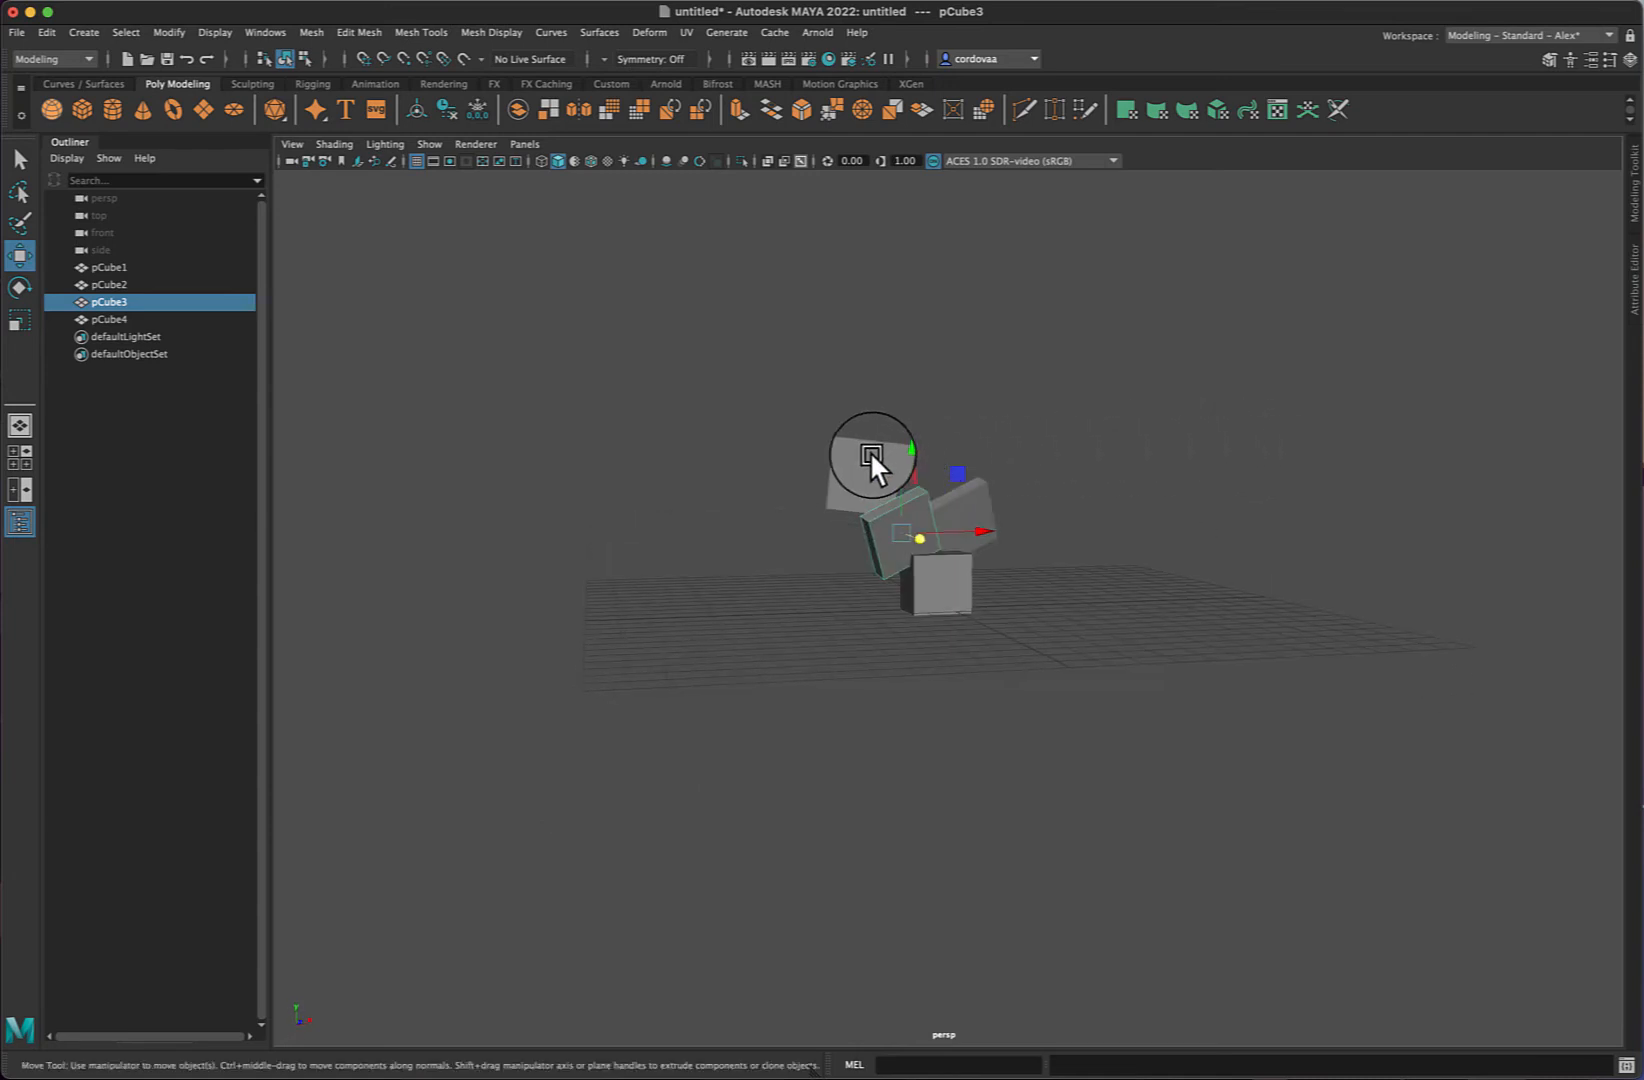
- Select the fourth cube and move it to about -0.79 X and 0.35 Z
click(870, 455)
click(978, 486)
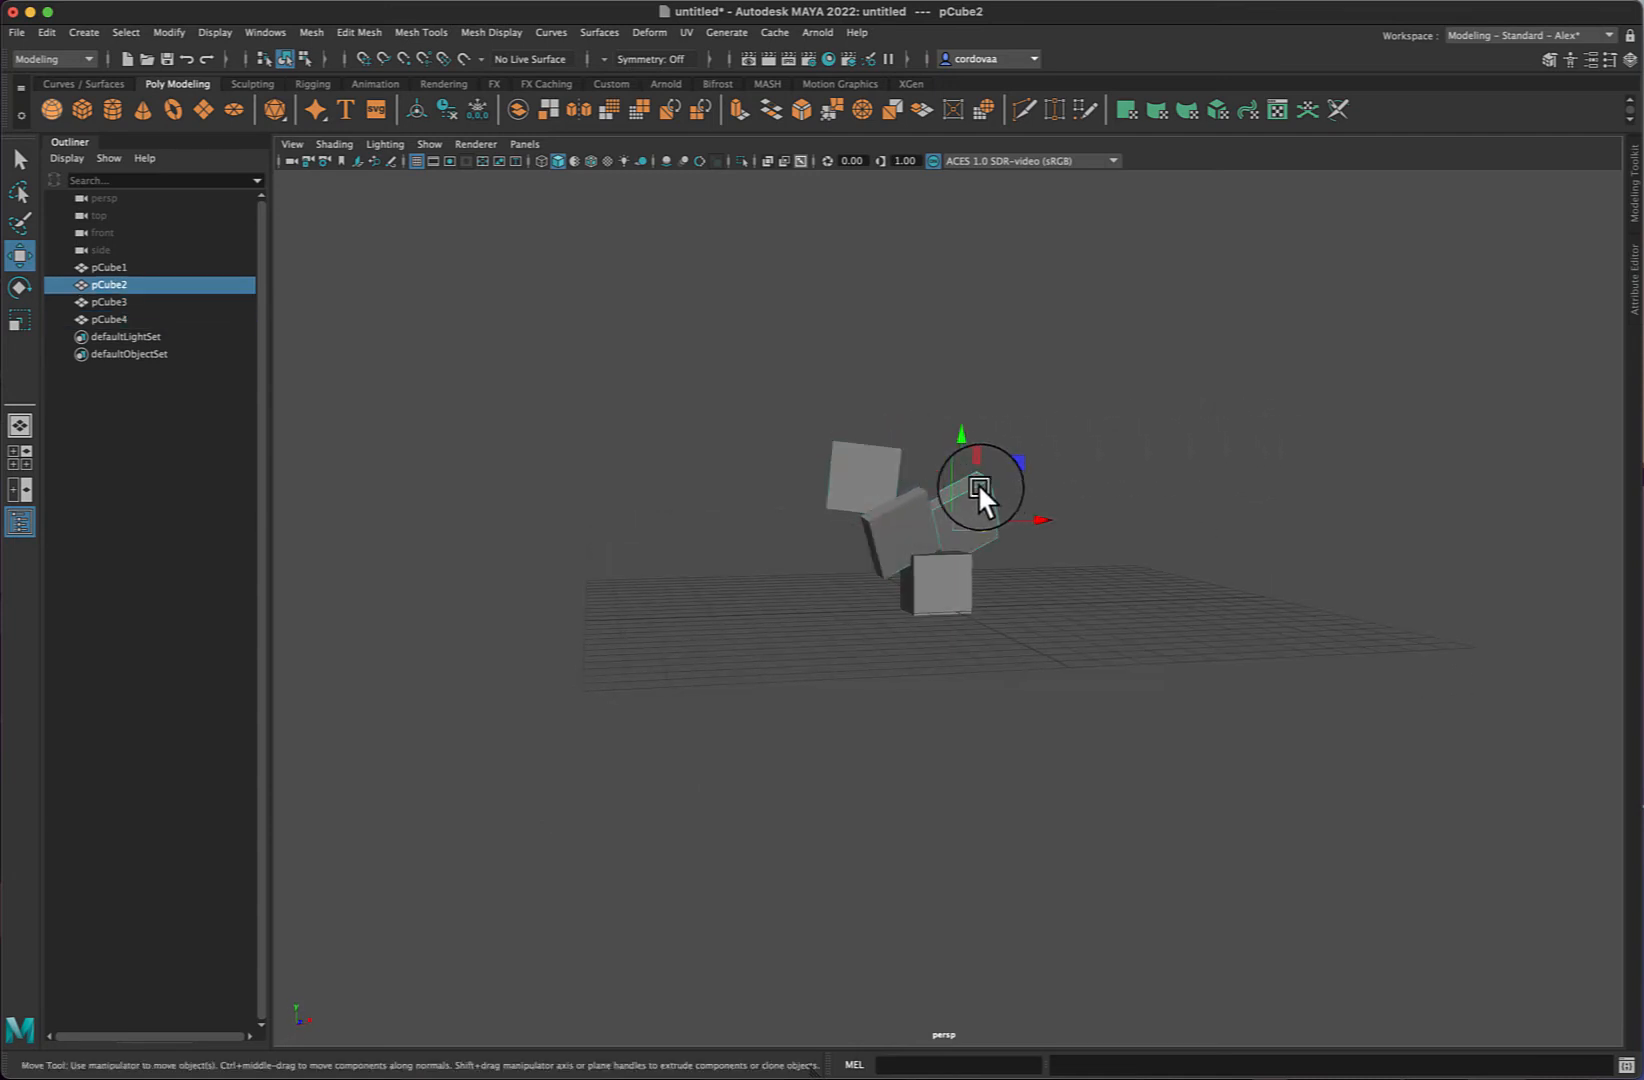
click(894, 471)
mouse_move(934, 472)
mouse_down()
mouse_move(995, 474)
mouse_move(949, 490)
mouse_up()
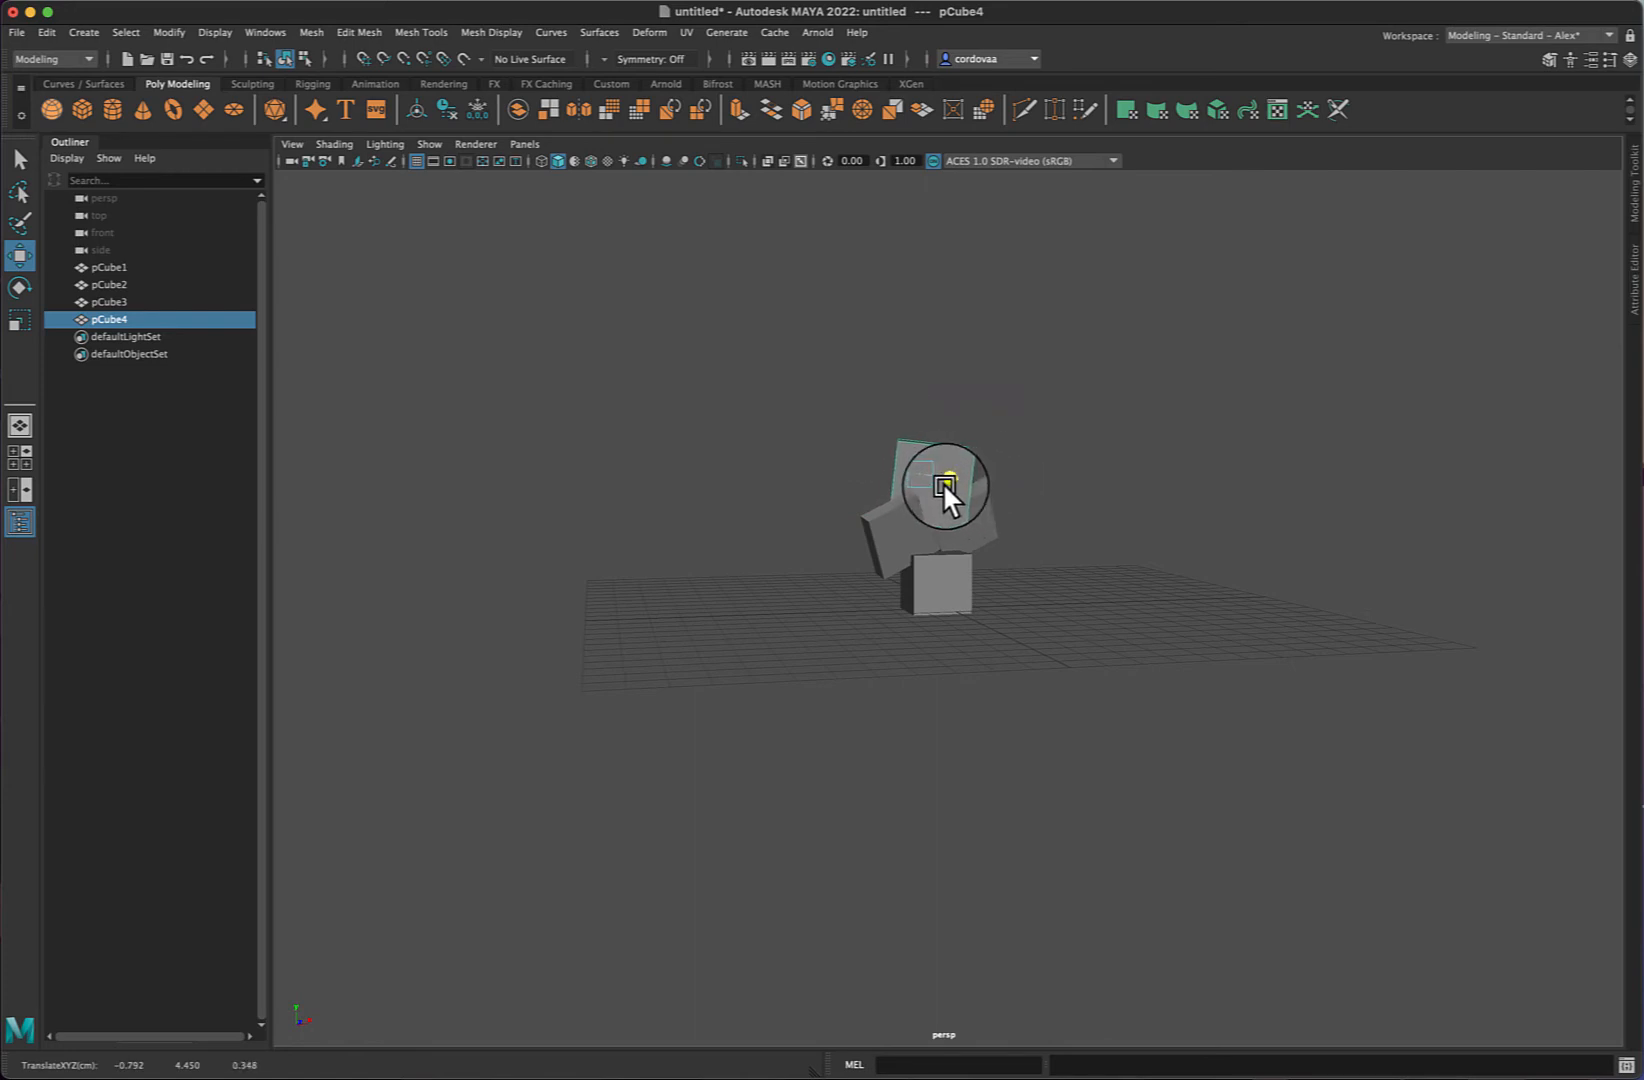
- Rotate the second cube freely and deselect it
click(1014, 520)
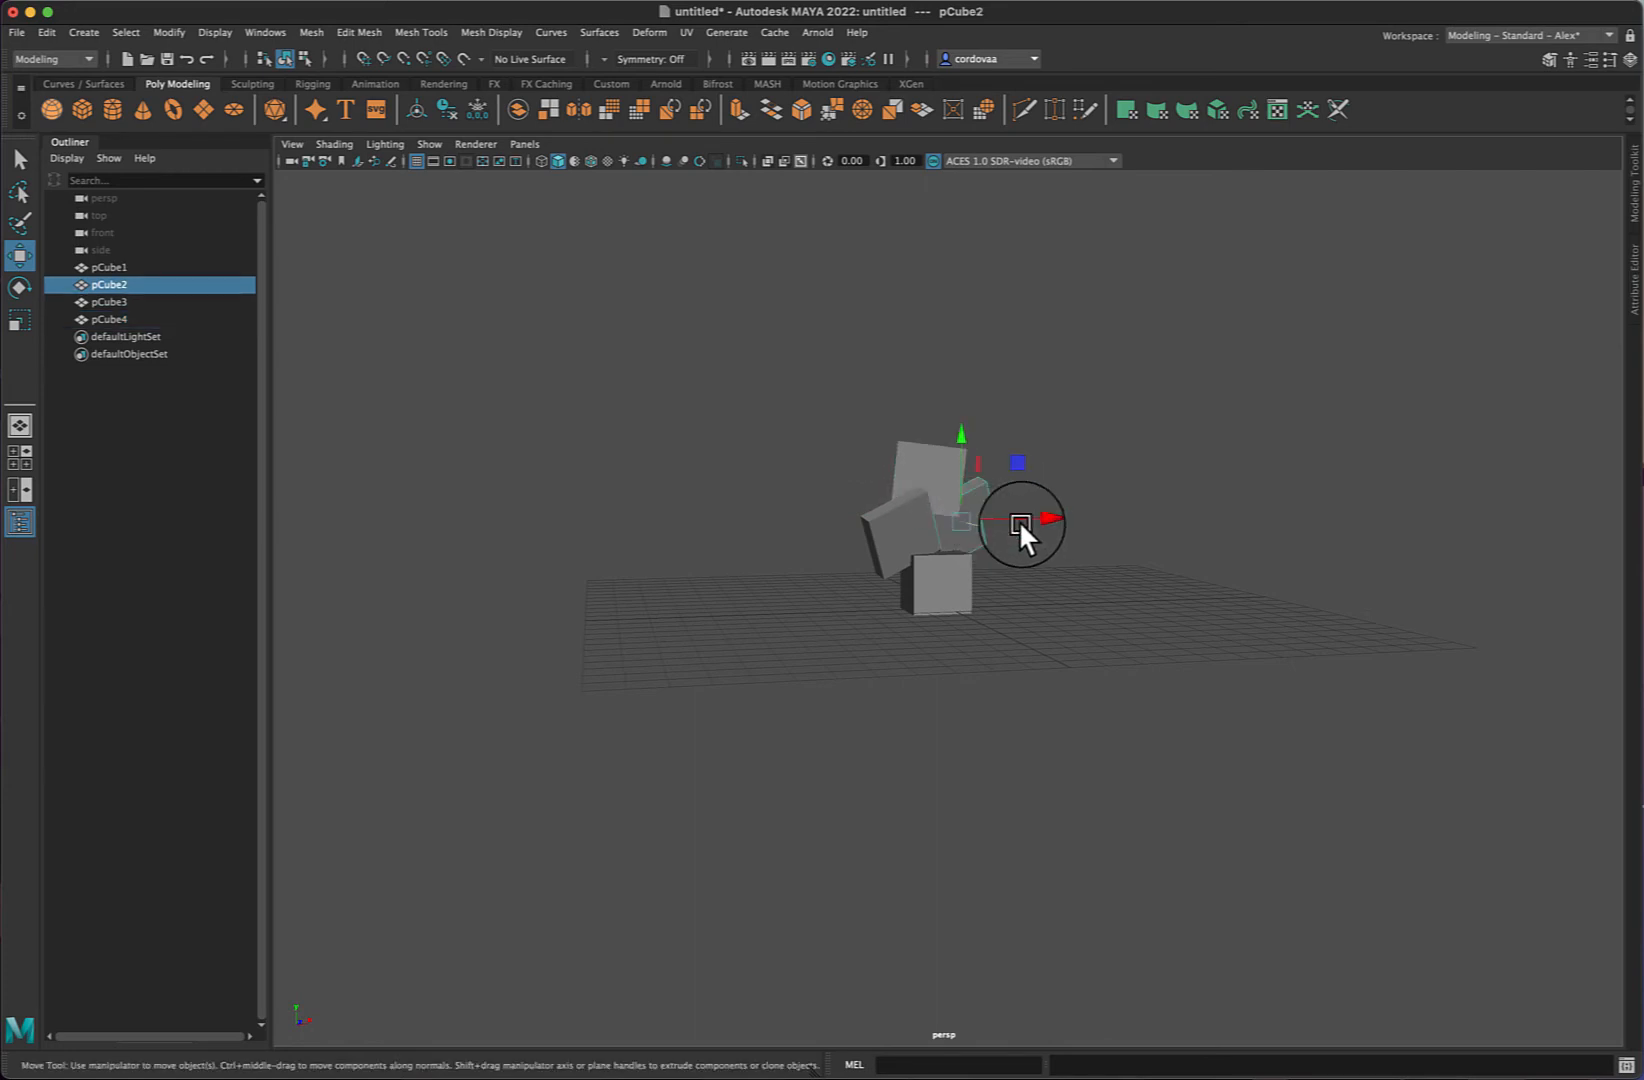
key(e)
drag(1025, 529, 983, 552)
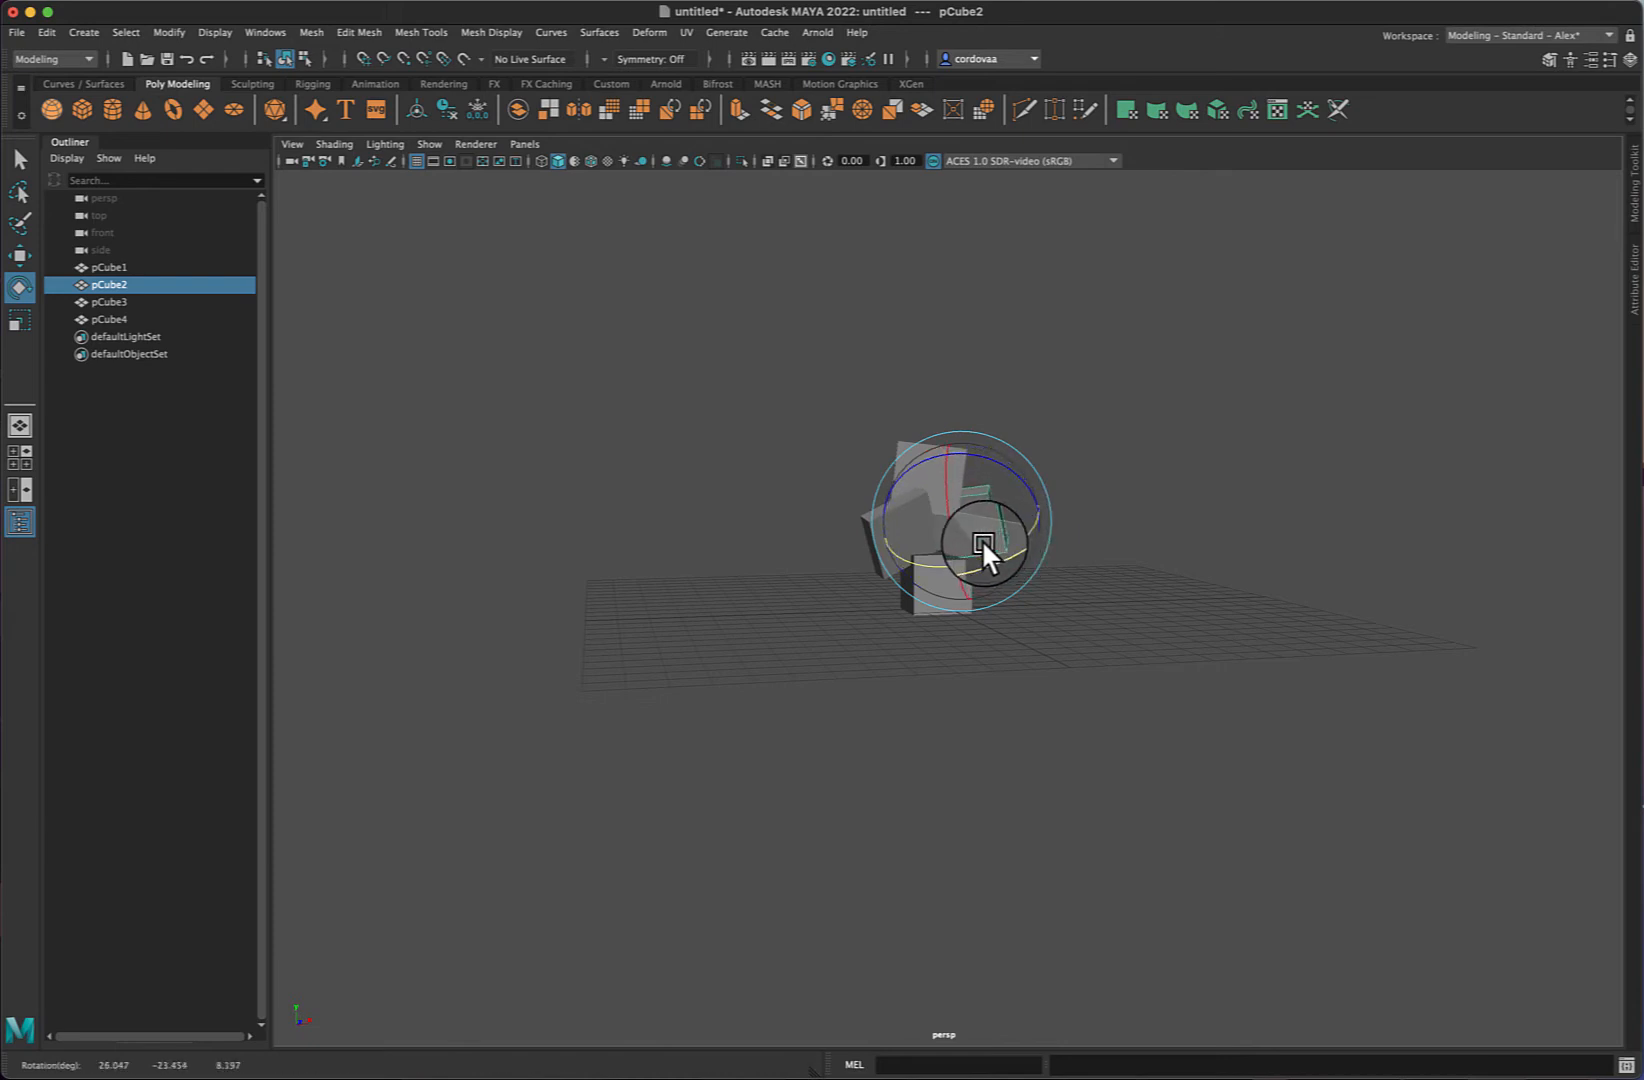
click(1232, 412)
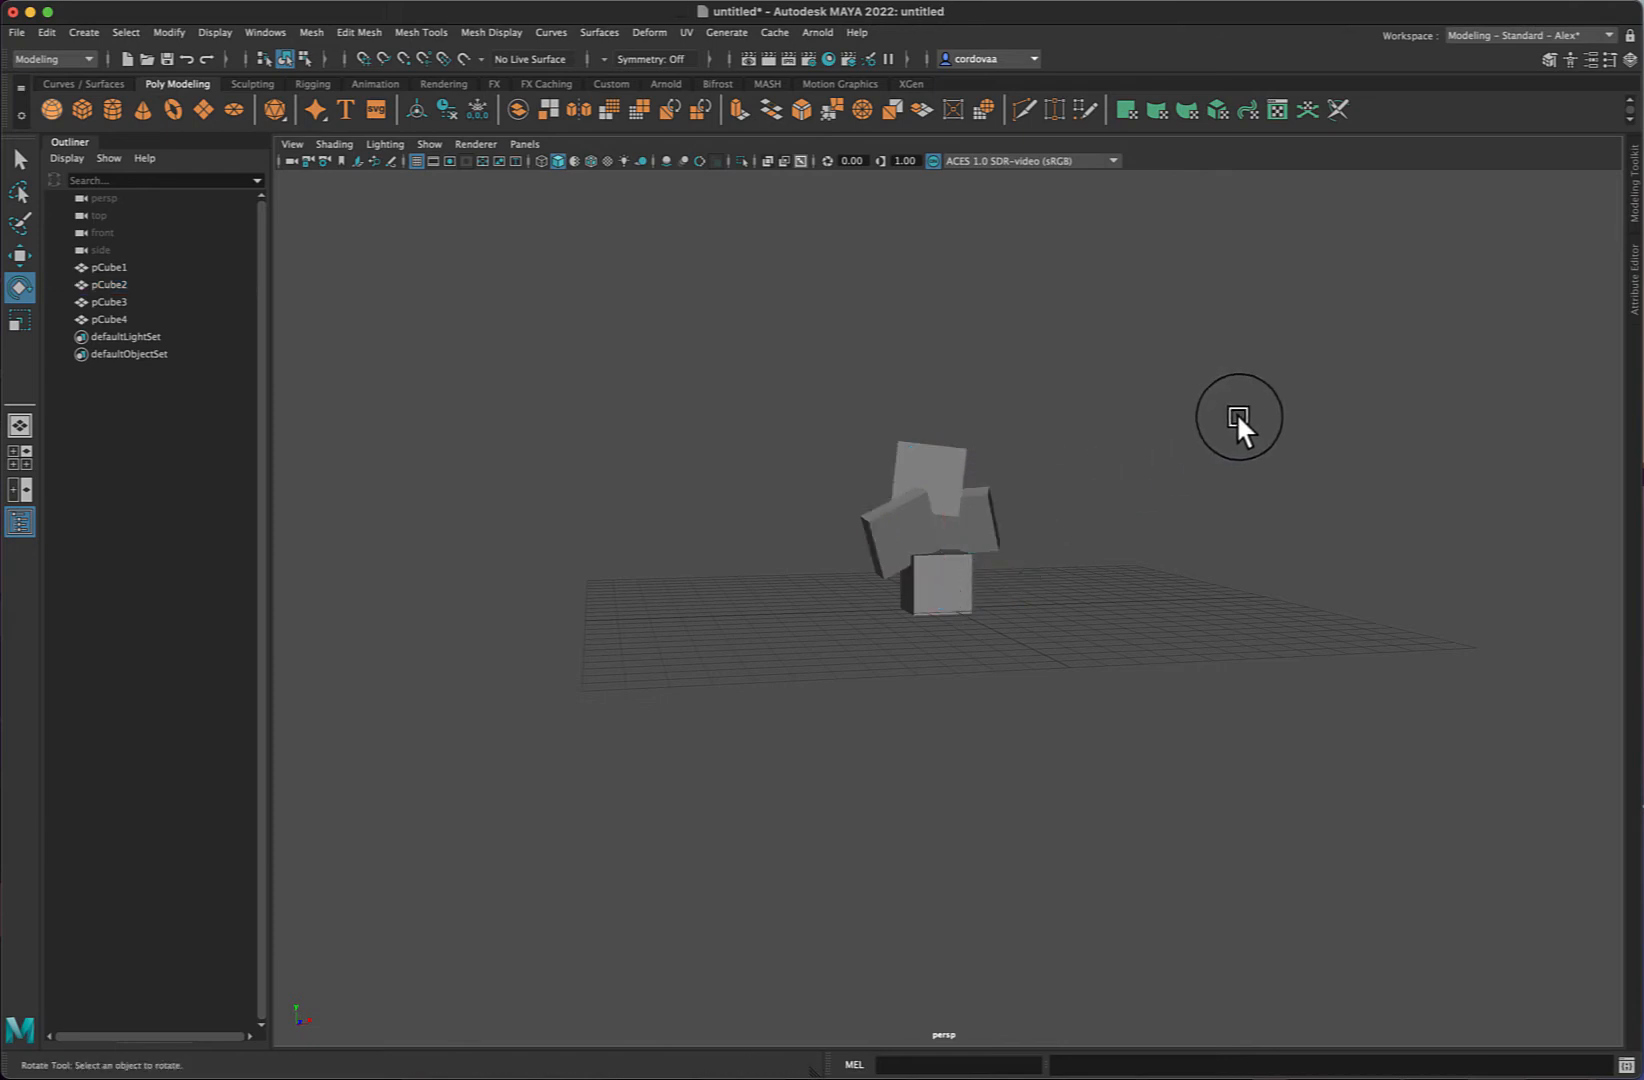
- Scale the second cube slightly, move it along X, and deselect it
alt+drag(1279, 455, 1245, 493)
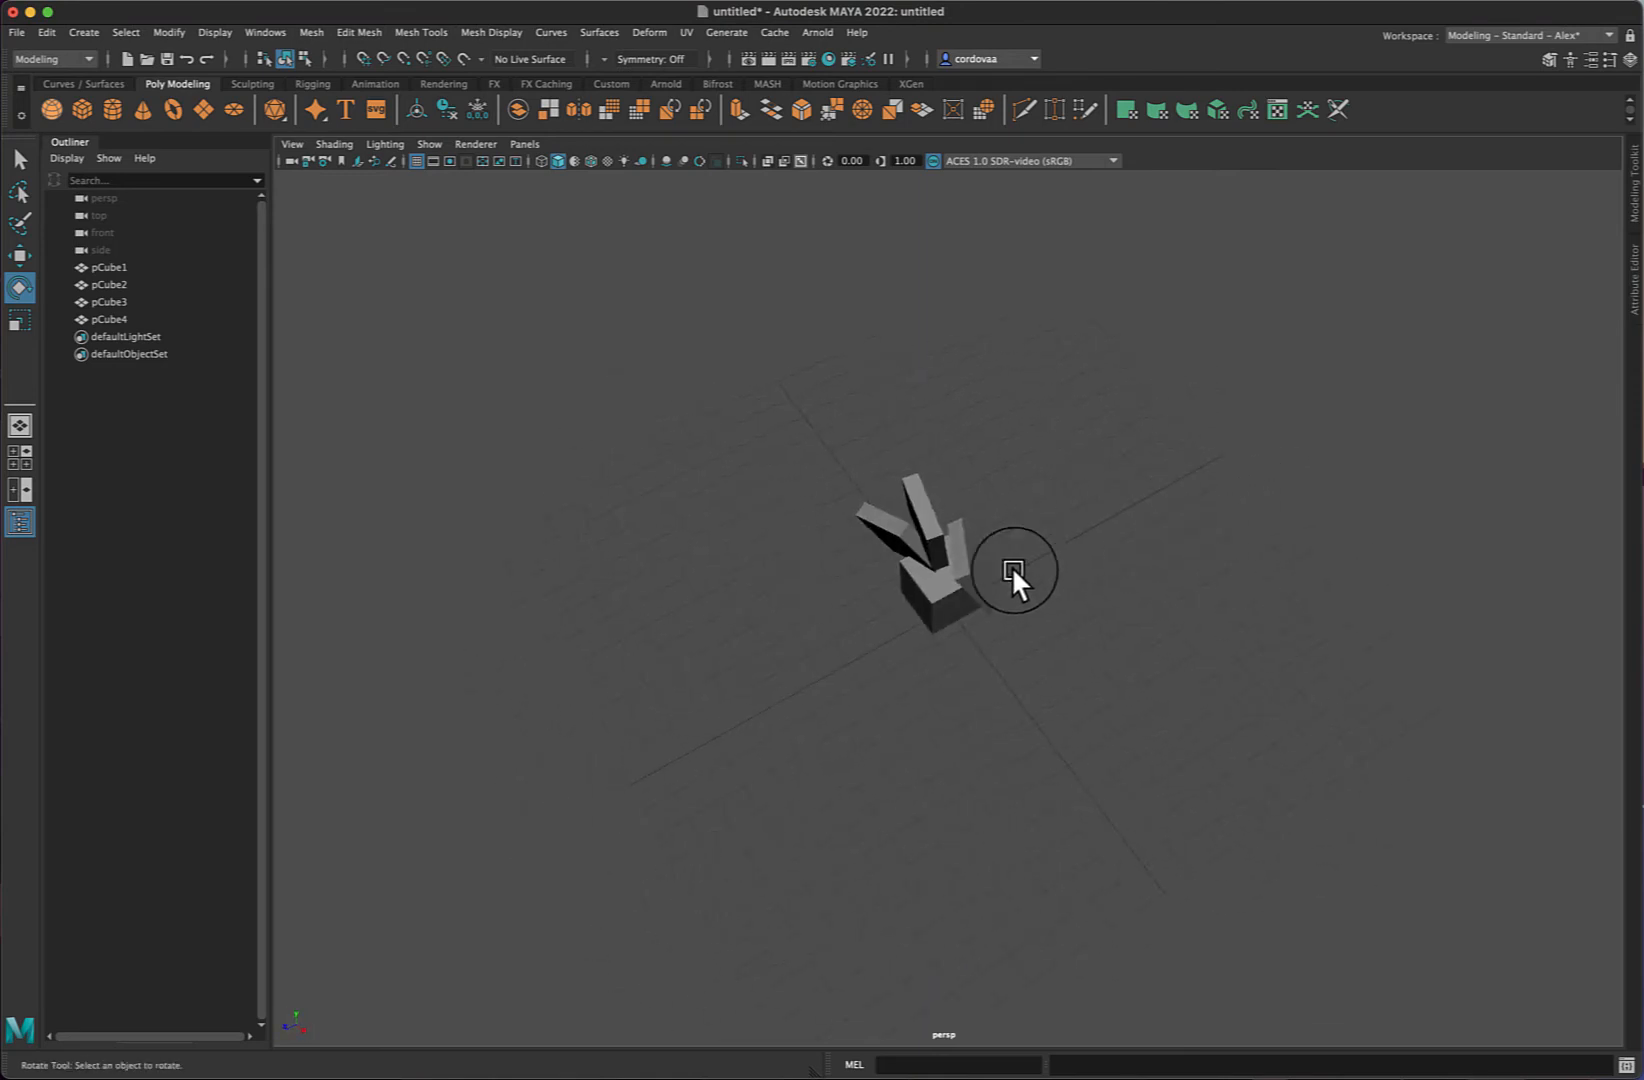
click(982, 576)
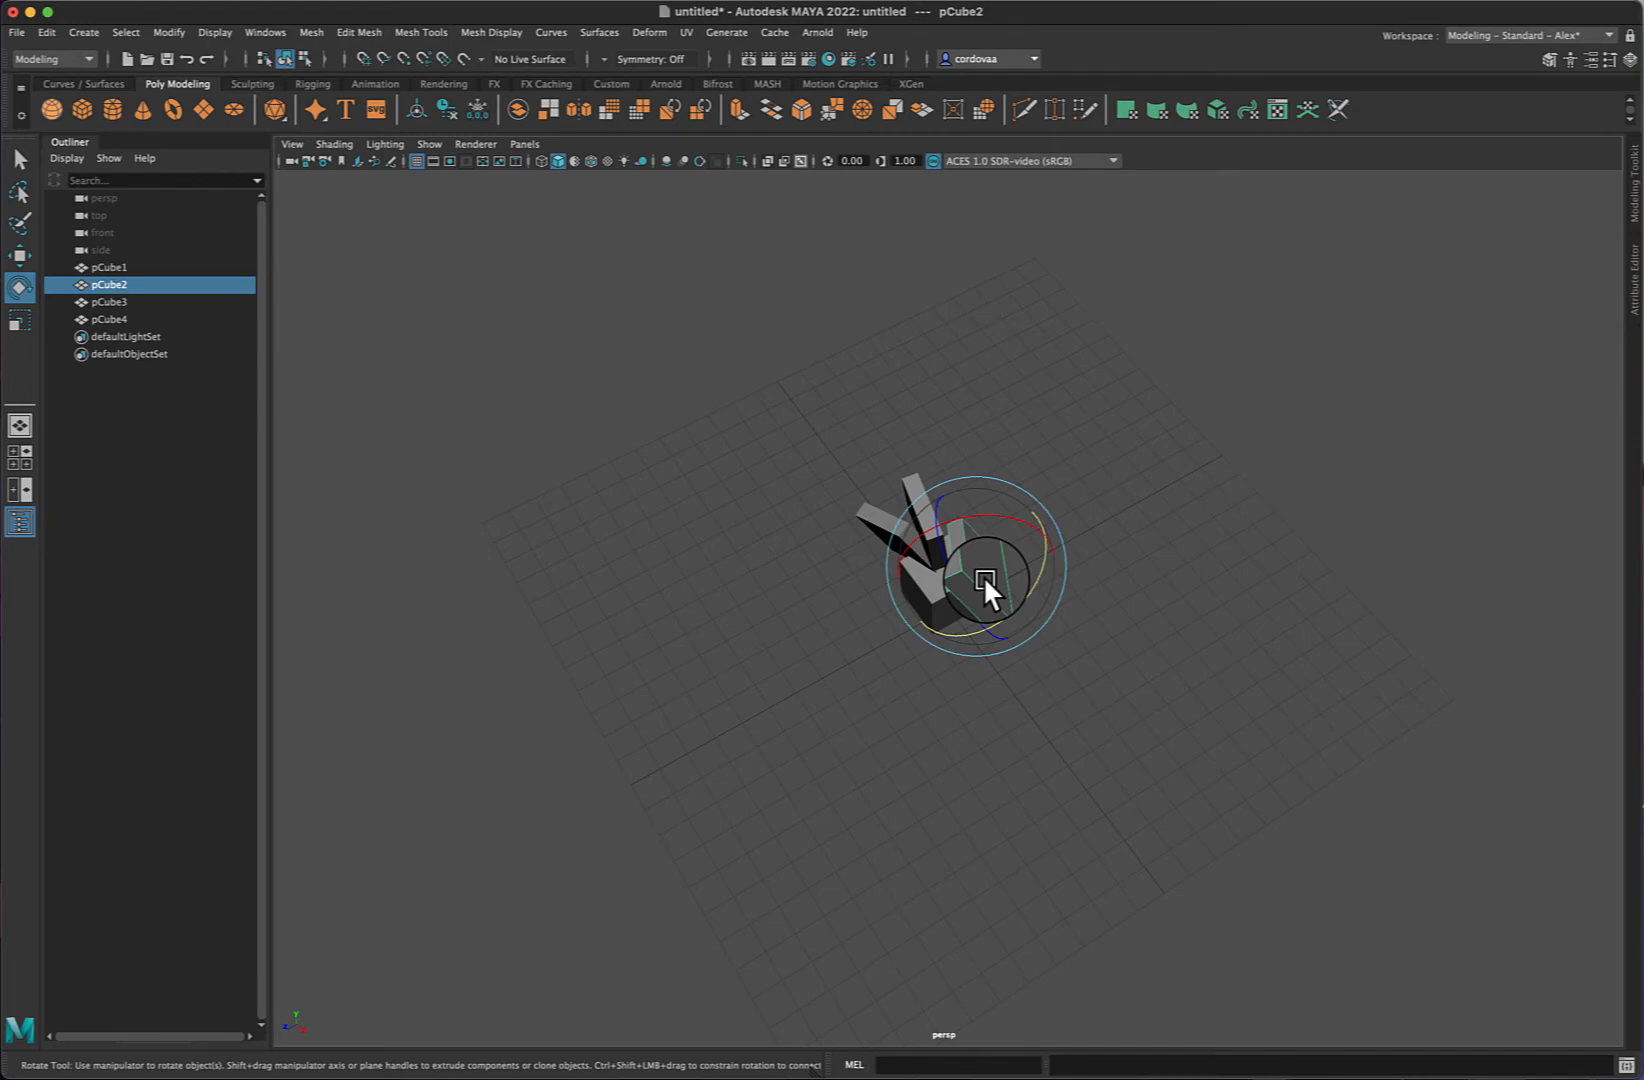
key(r)
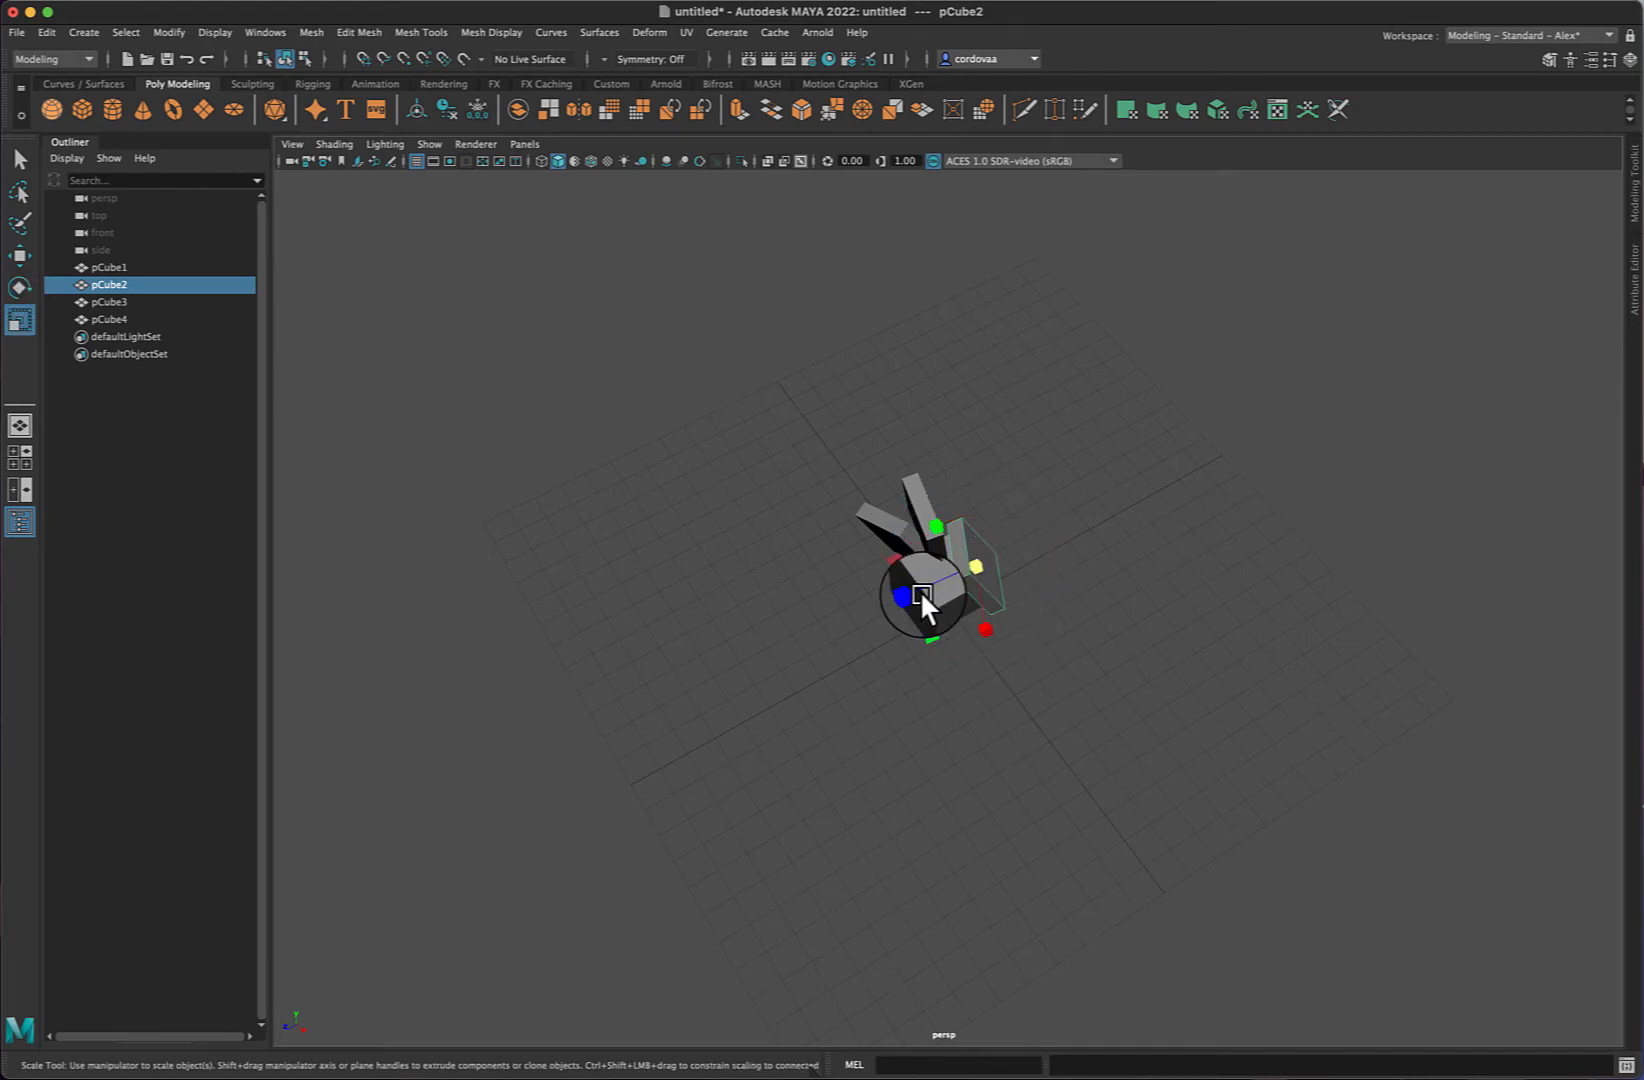
drag(978, 567, 975, 566)
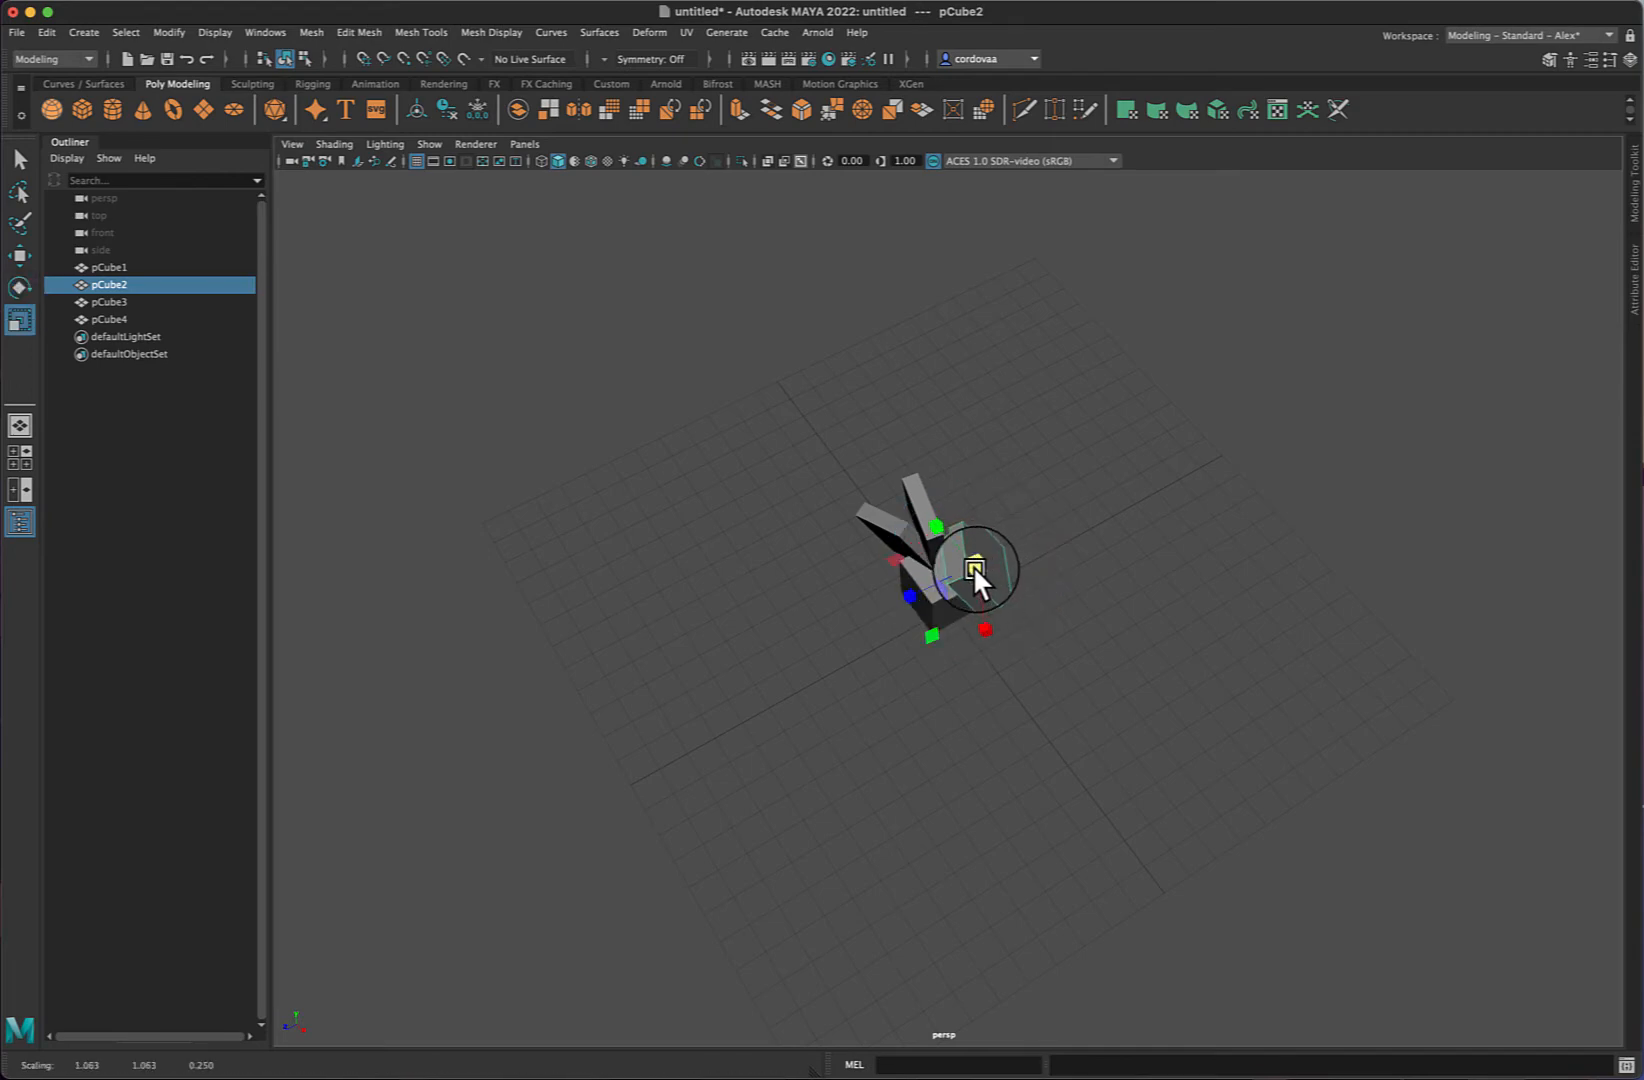
key(w)
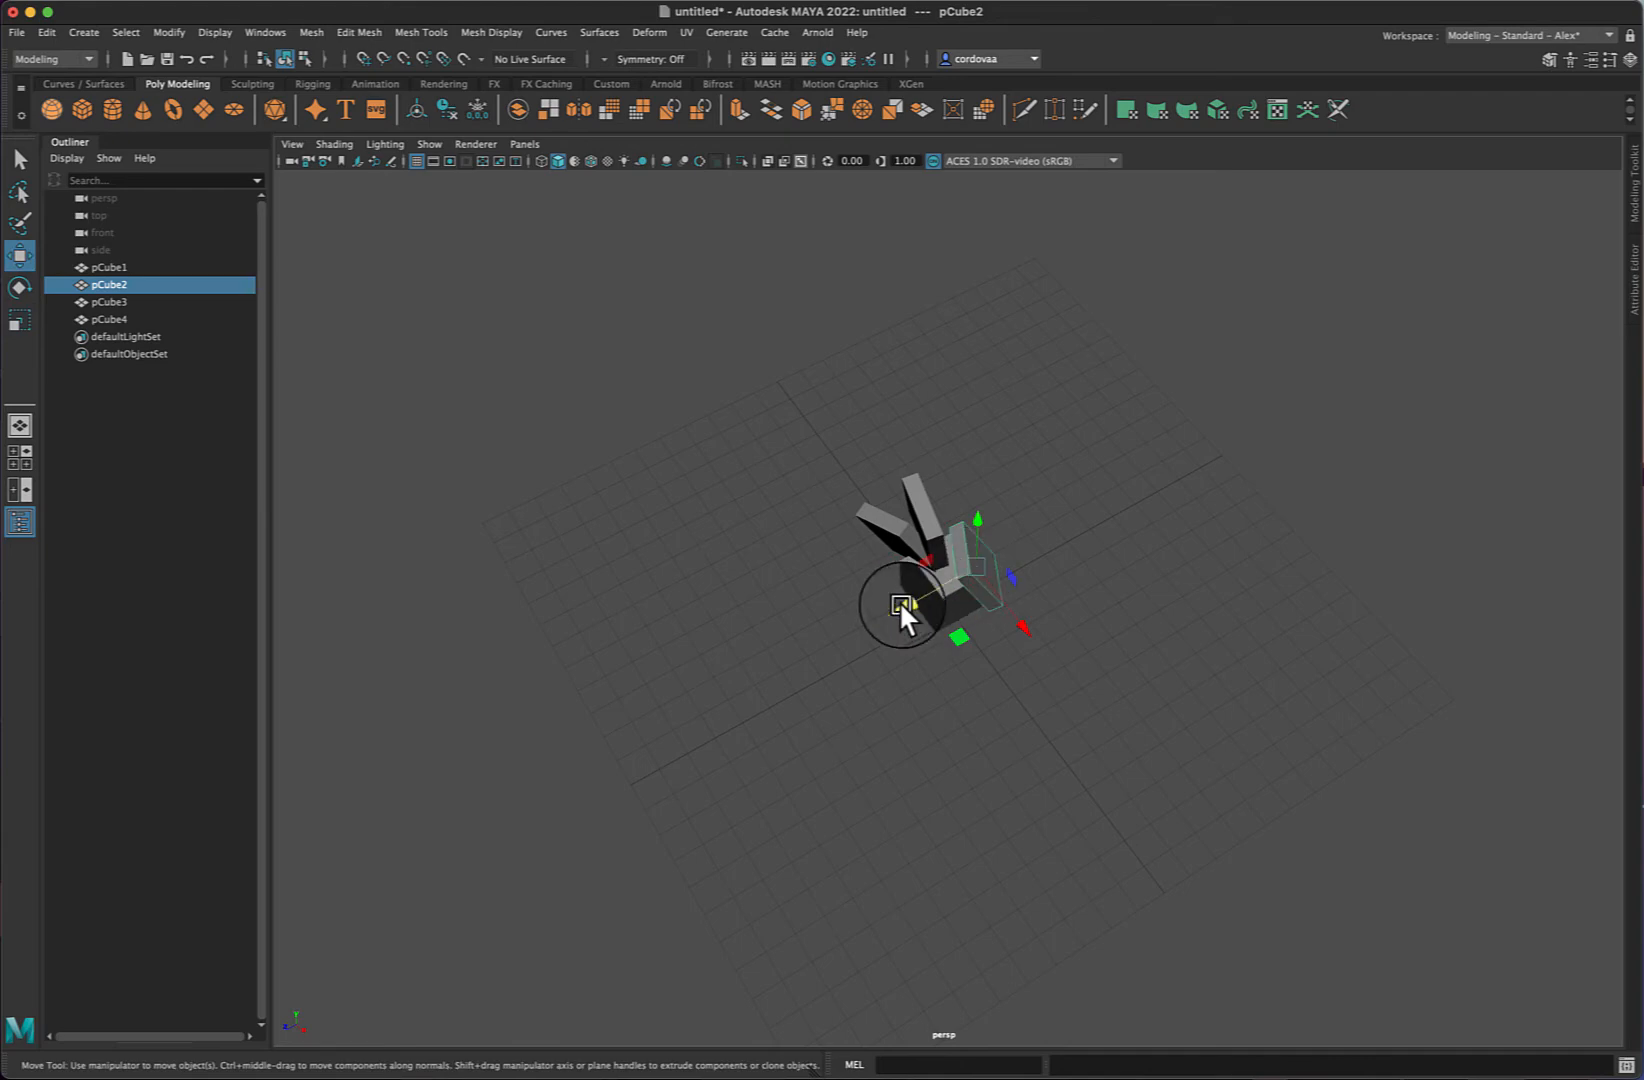
drag(900, 602, 1042, 580)
key(e)
click(1266, 438)
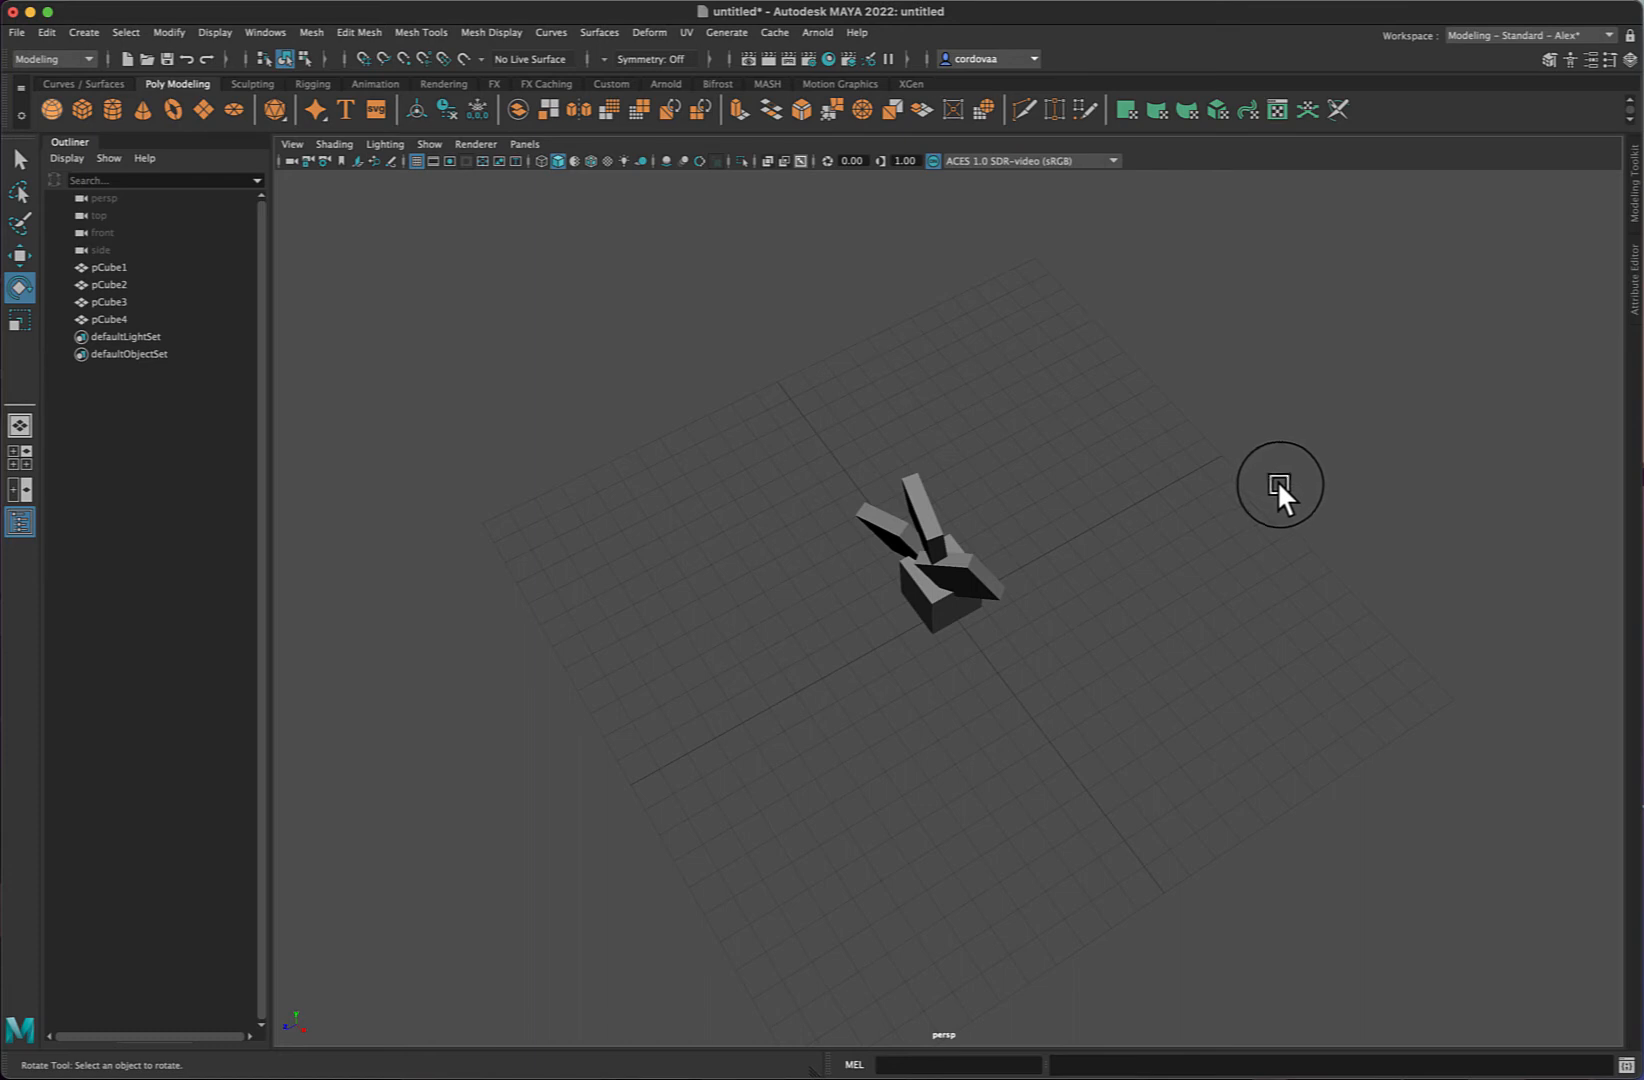
- Browse the Sculpting and Rendering shelves before returning to the Poly Modeling shelf
alt+drag(1291, 488, 1331, 453)
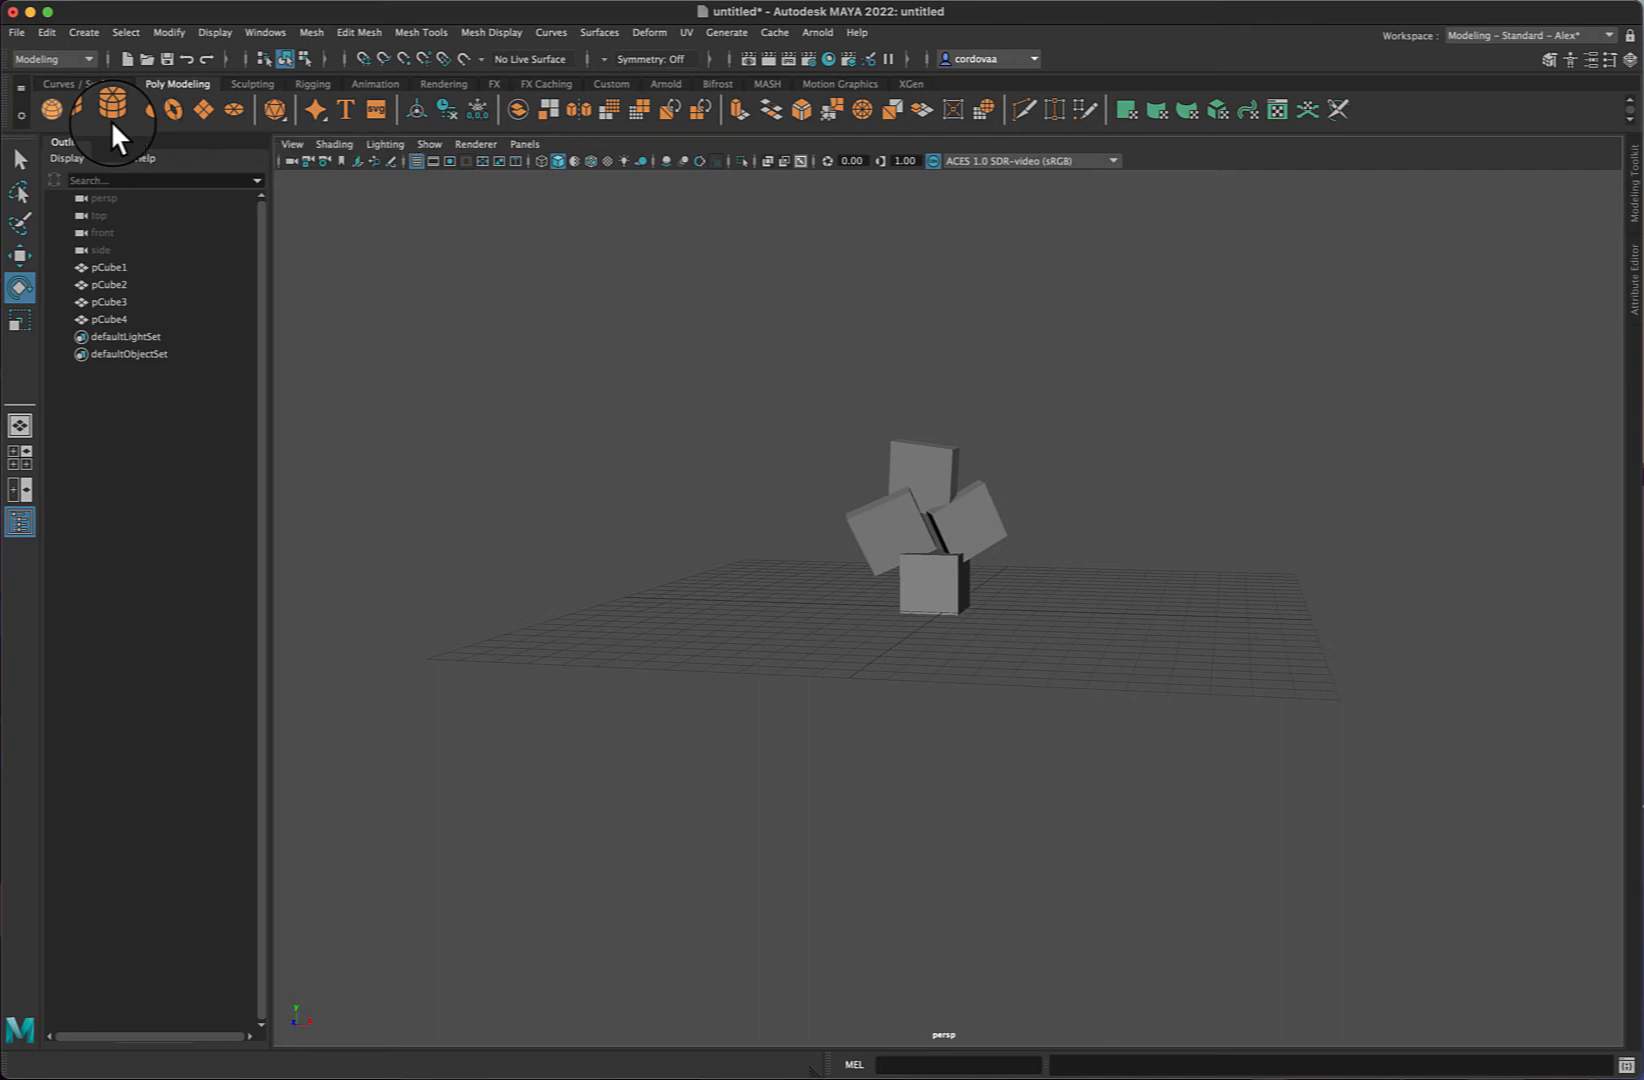
click(251, 89)
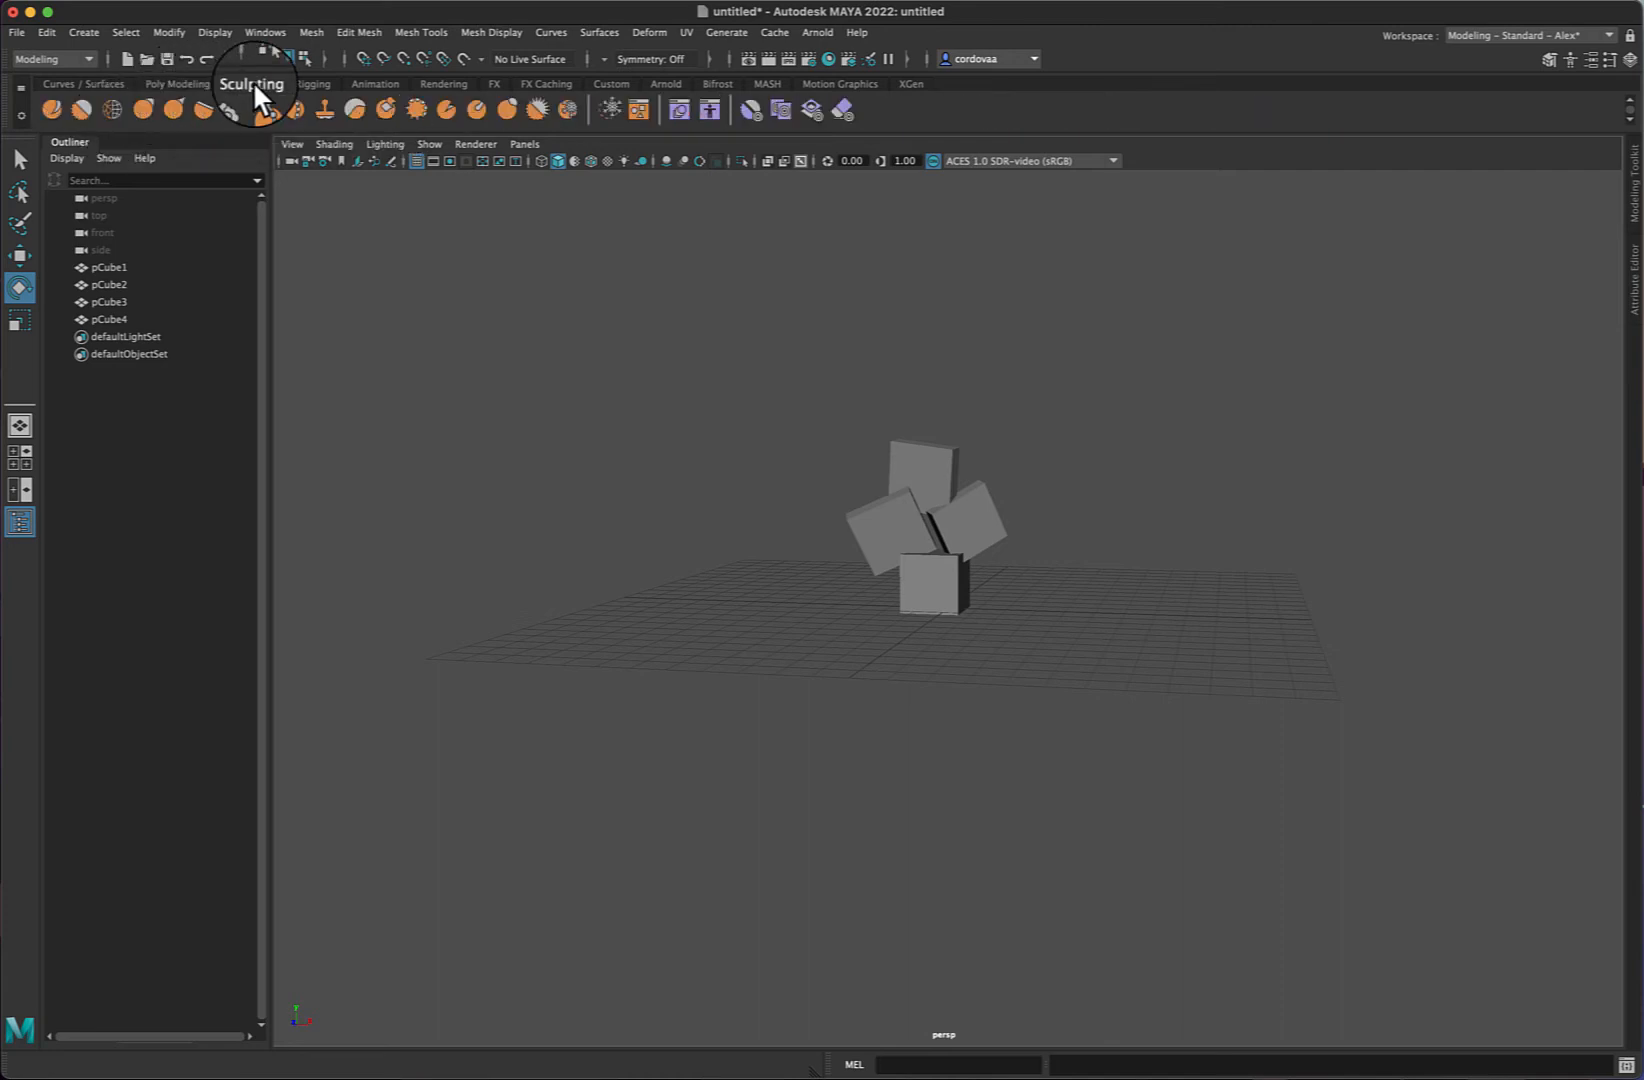
click(362, 83)
click(440, 81)
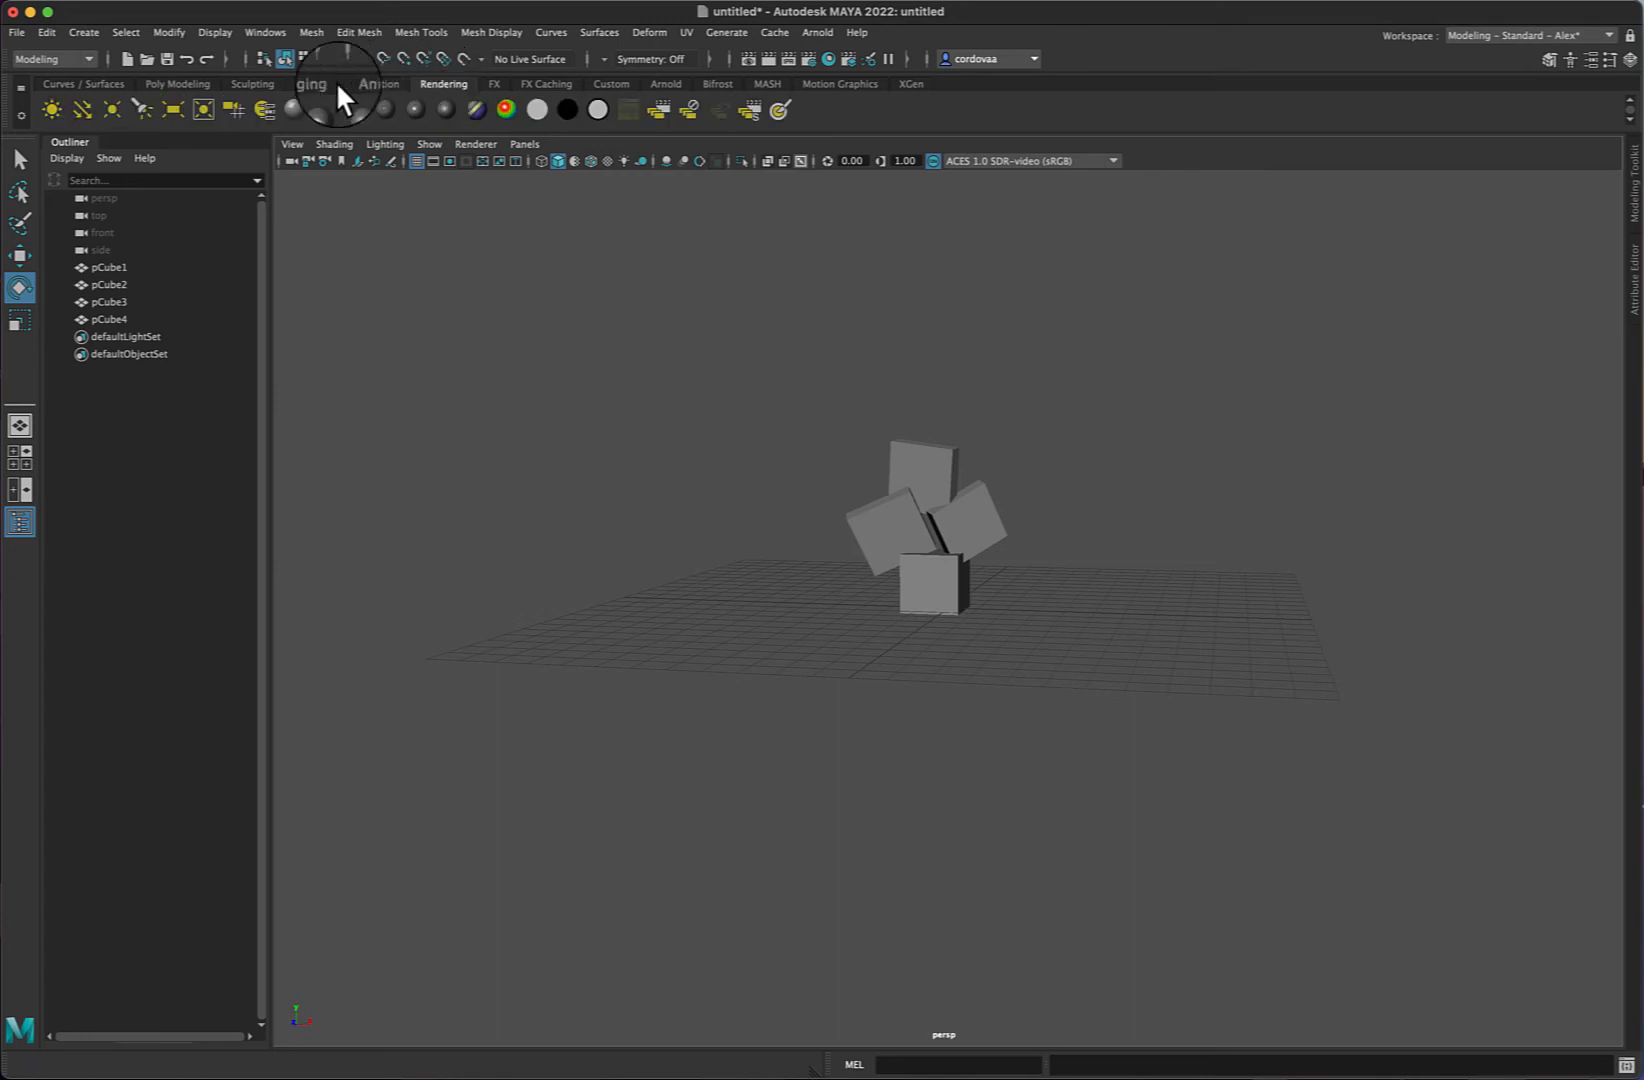
click(168, 84)
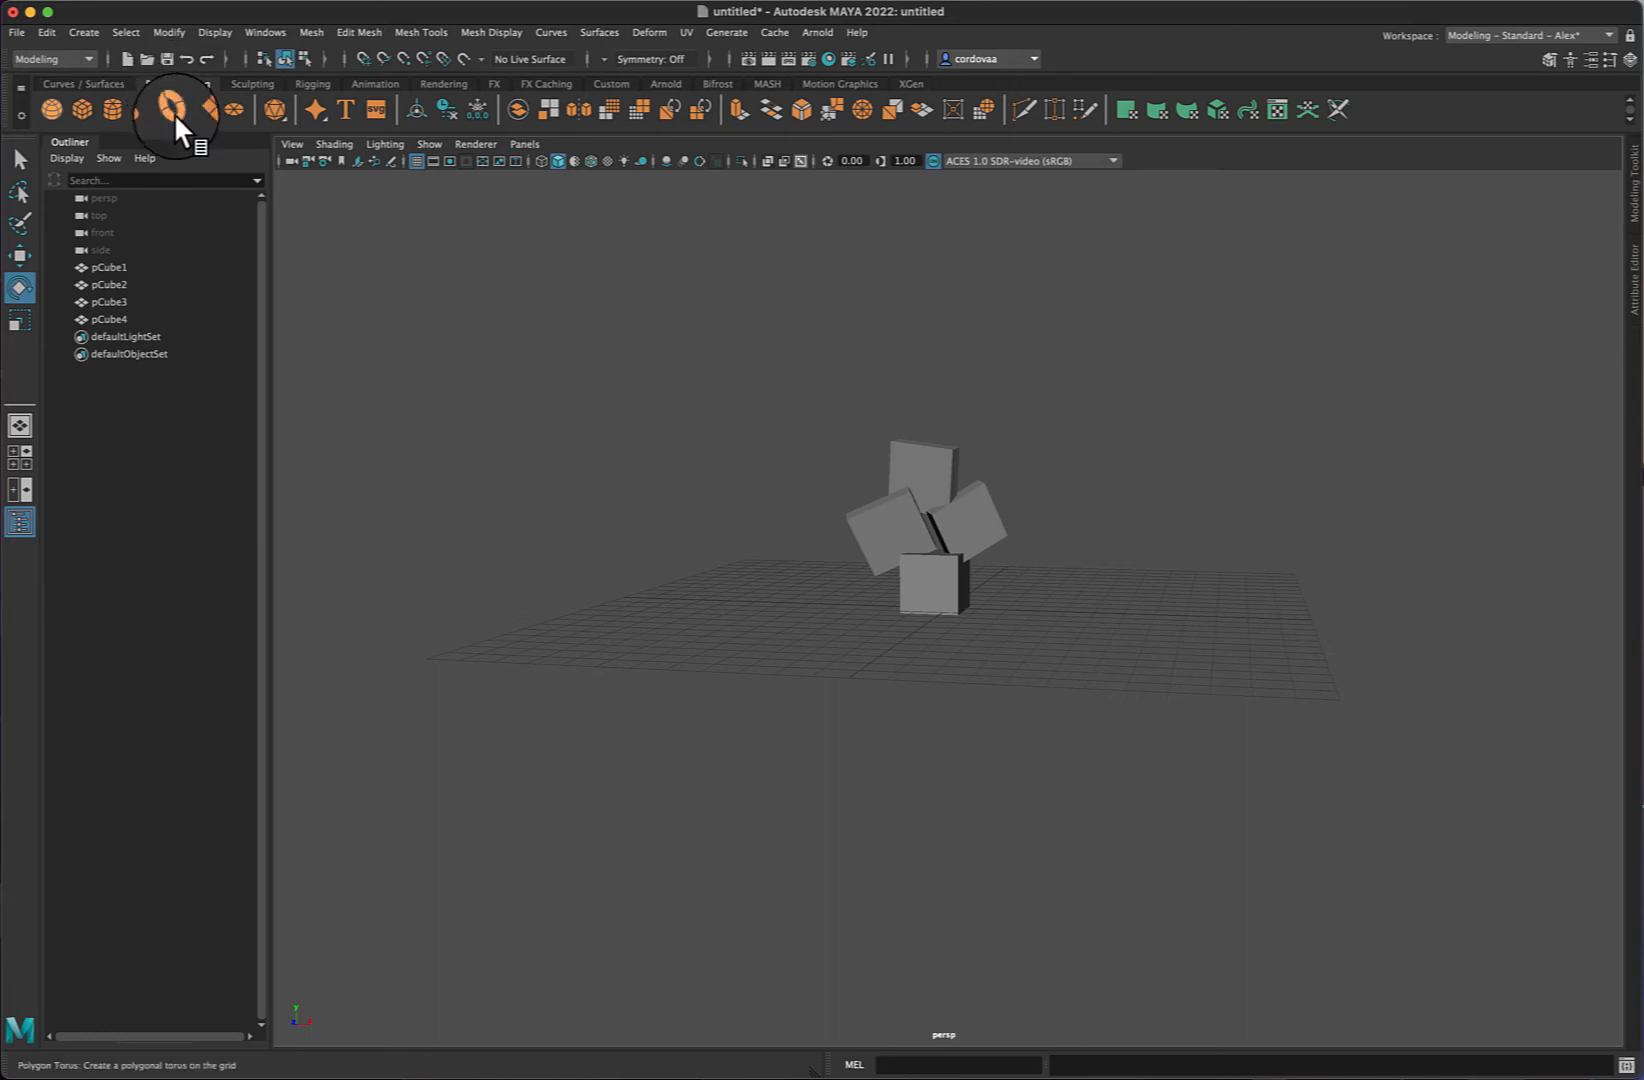
- Create a polygon torus in the scene
click(174, 112)
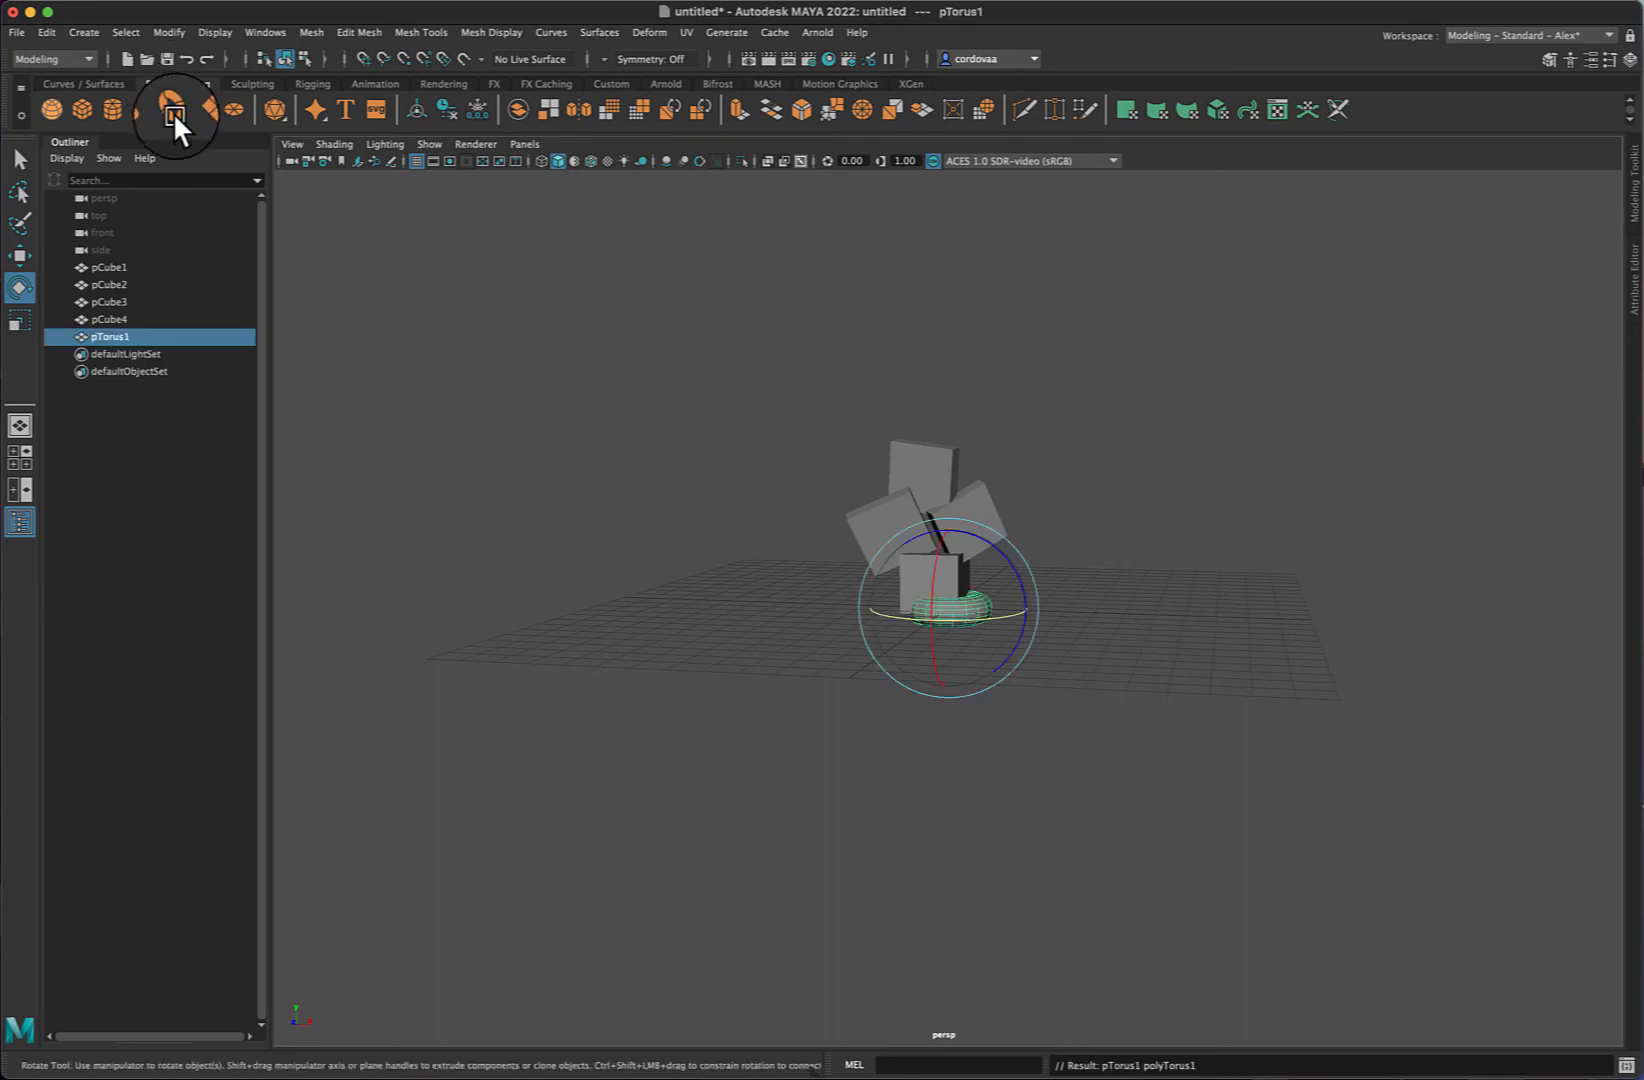
alt+drag(1356, 536, 1343, 555)
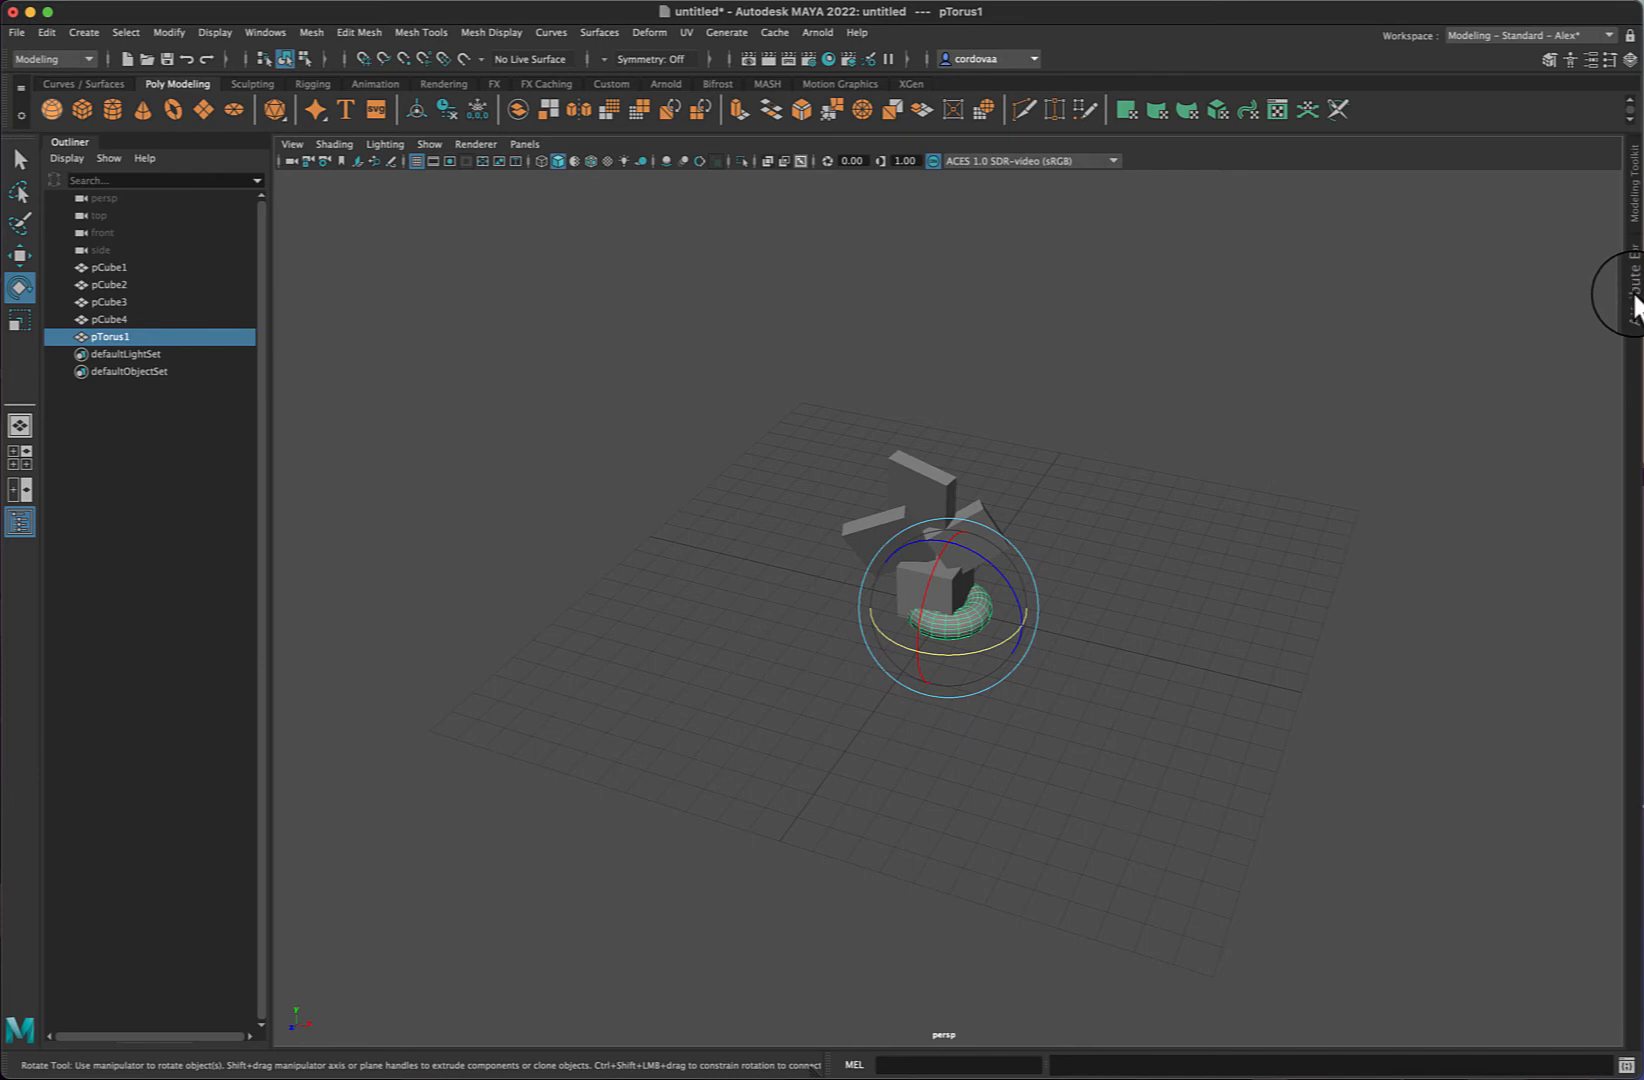
- Open the Attribute Editor and view the torus's pTorus1, pTorusShape1 and polyTorus1 tabs
click(1634, 298)
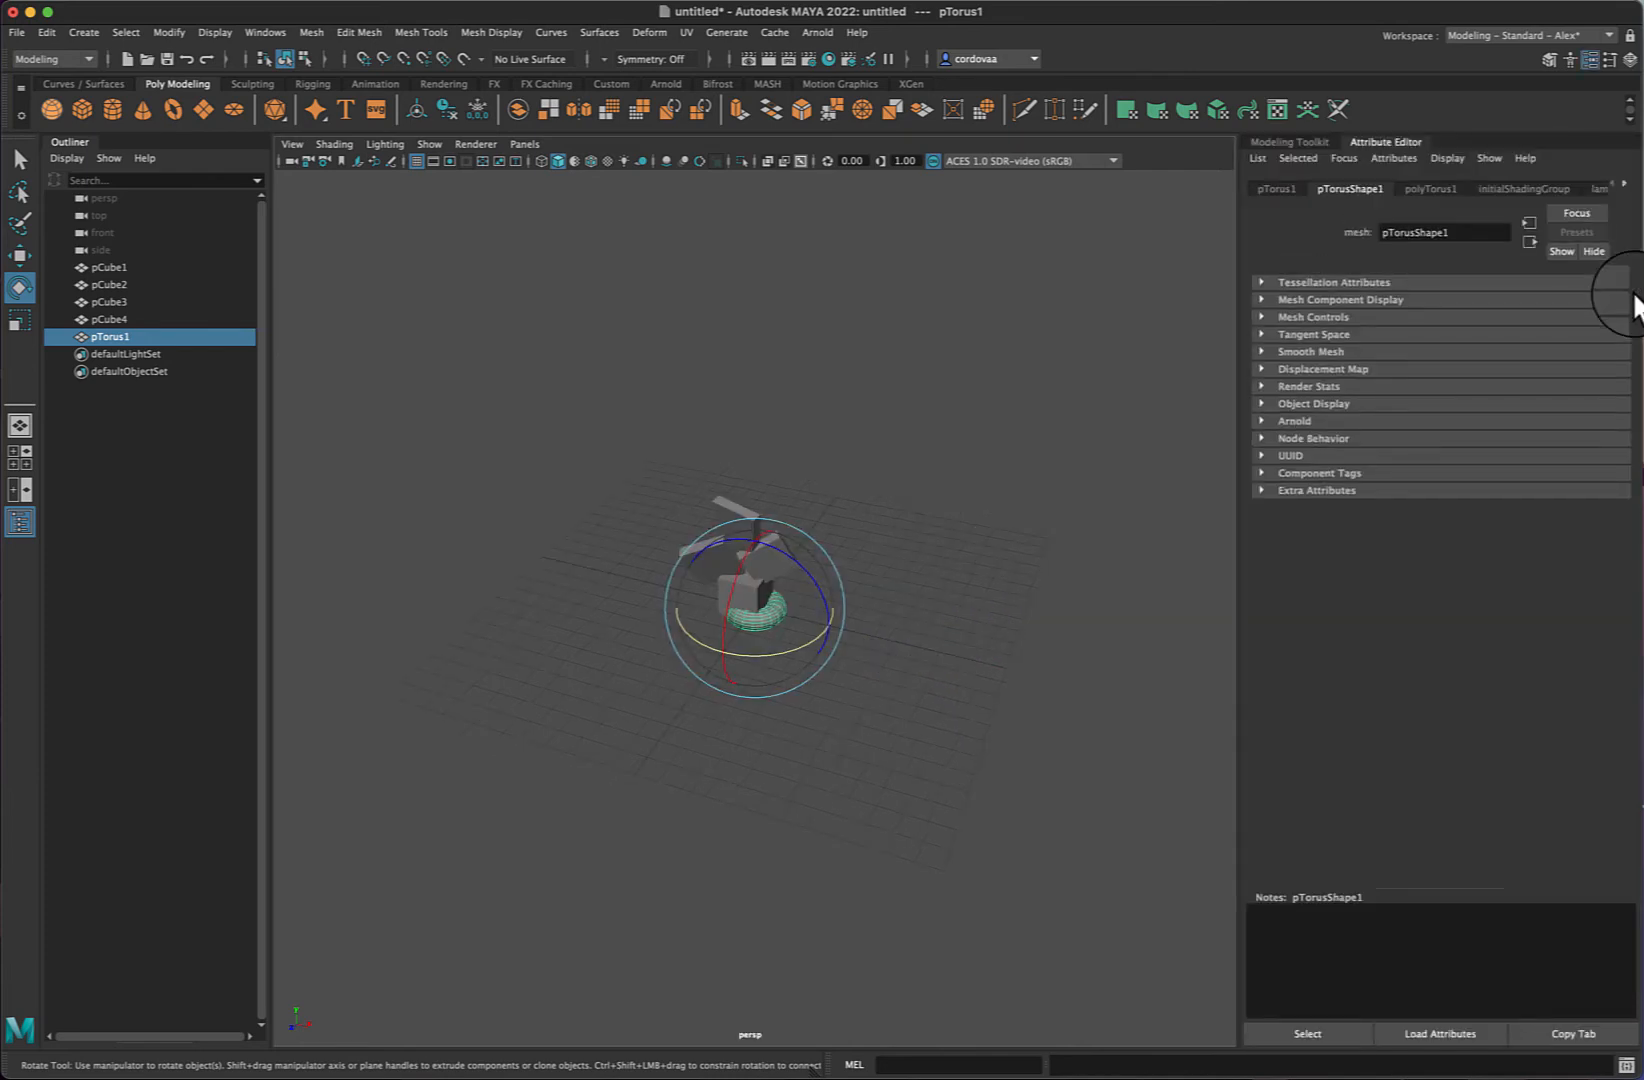
click(1427, 187)
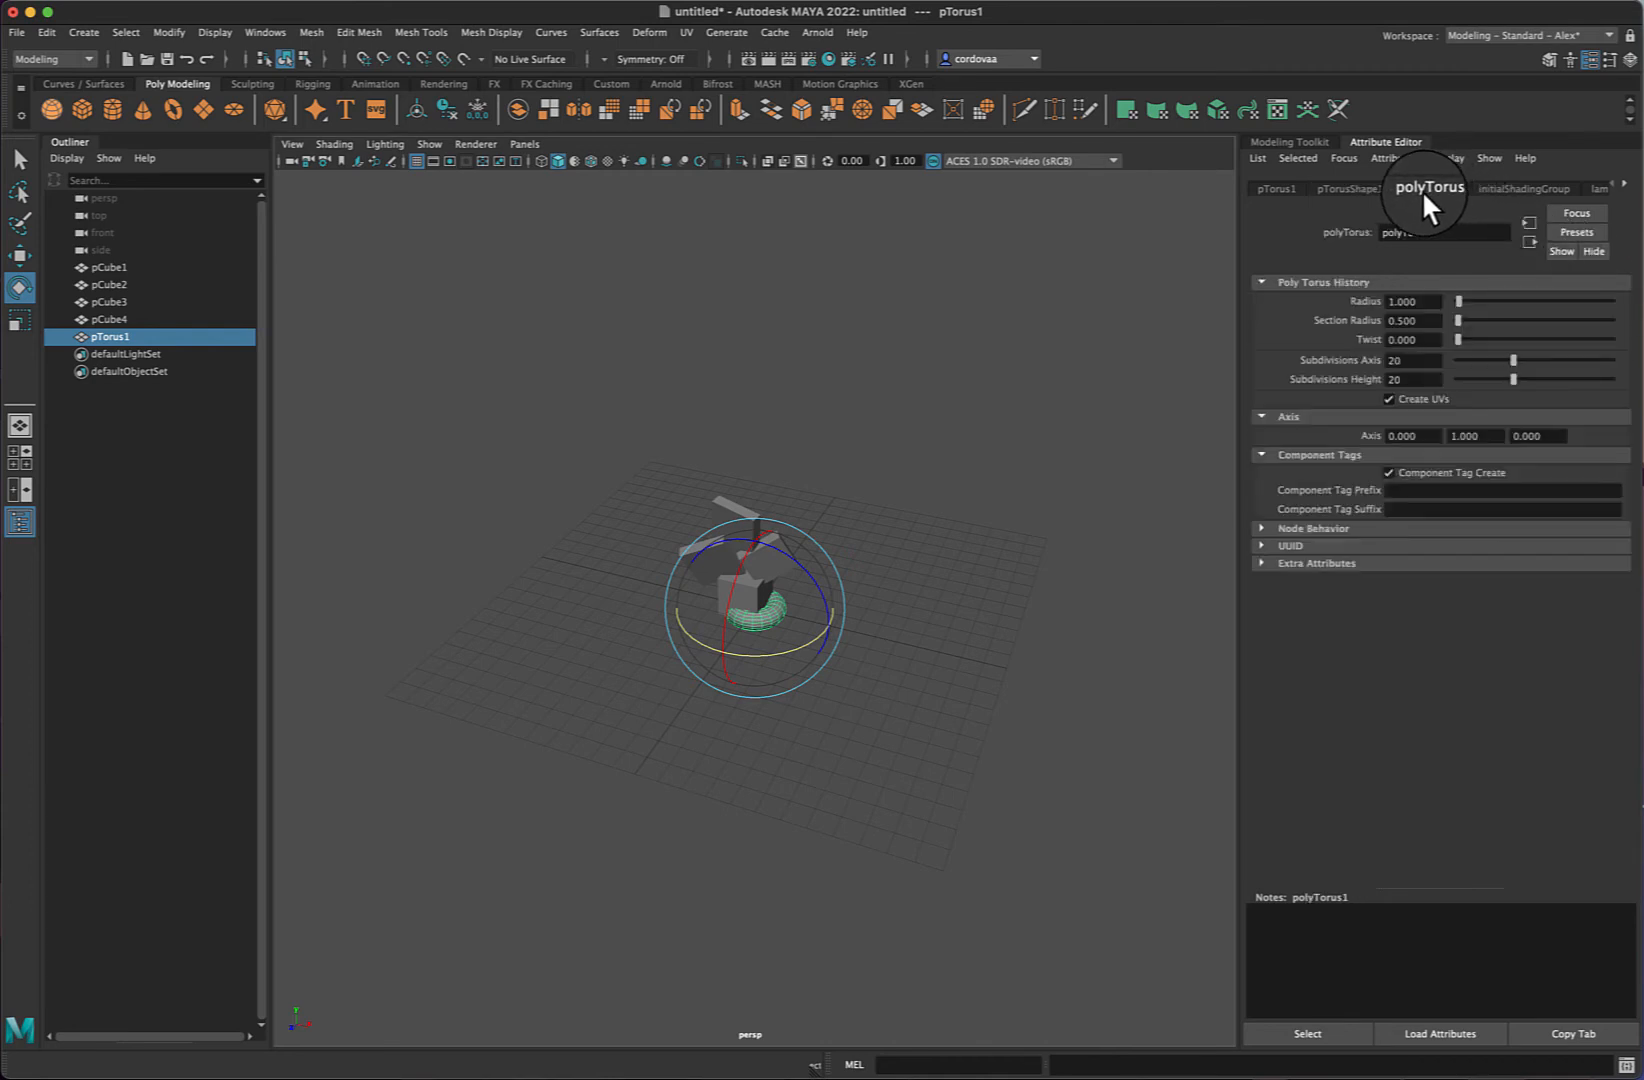
click(1347, 187)
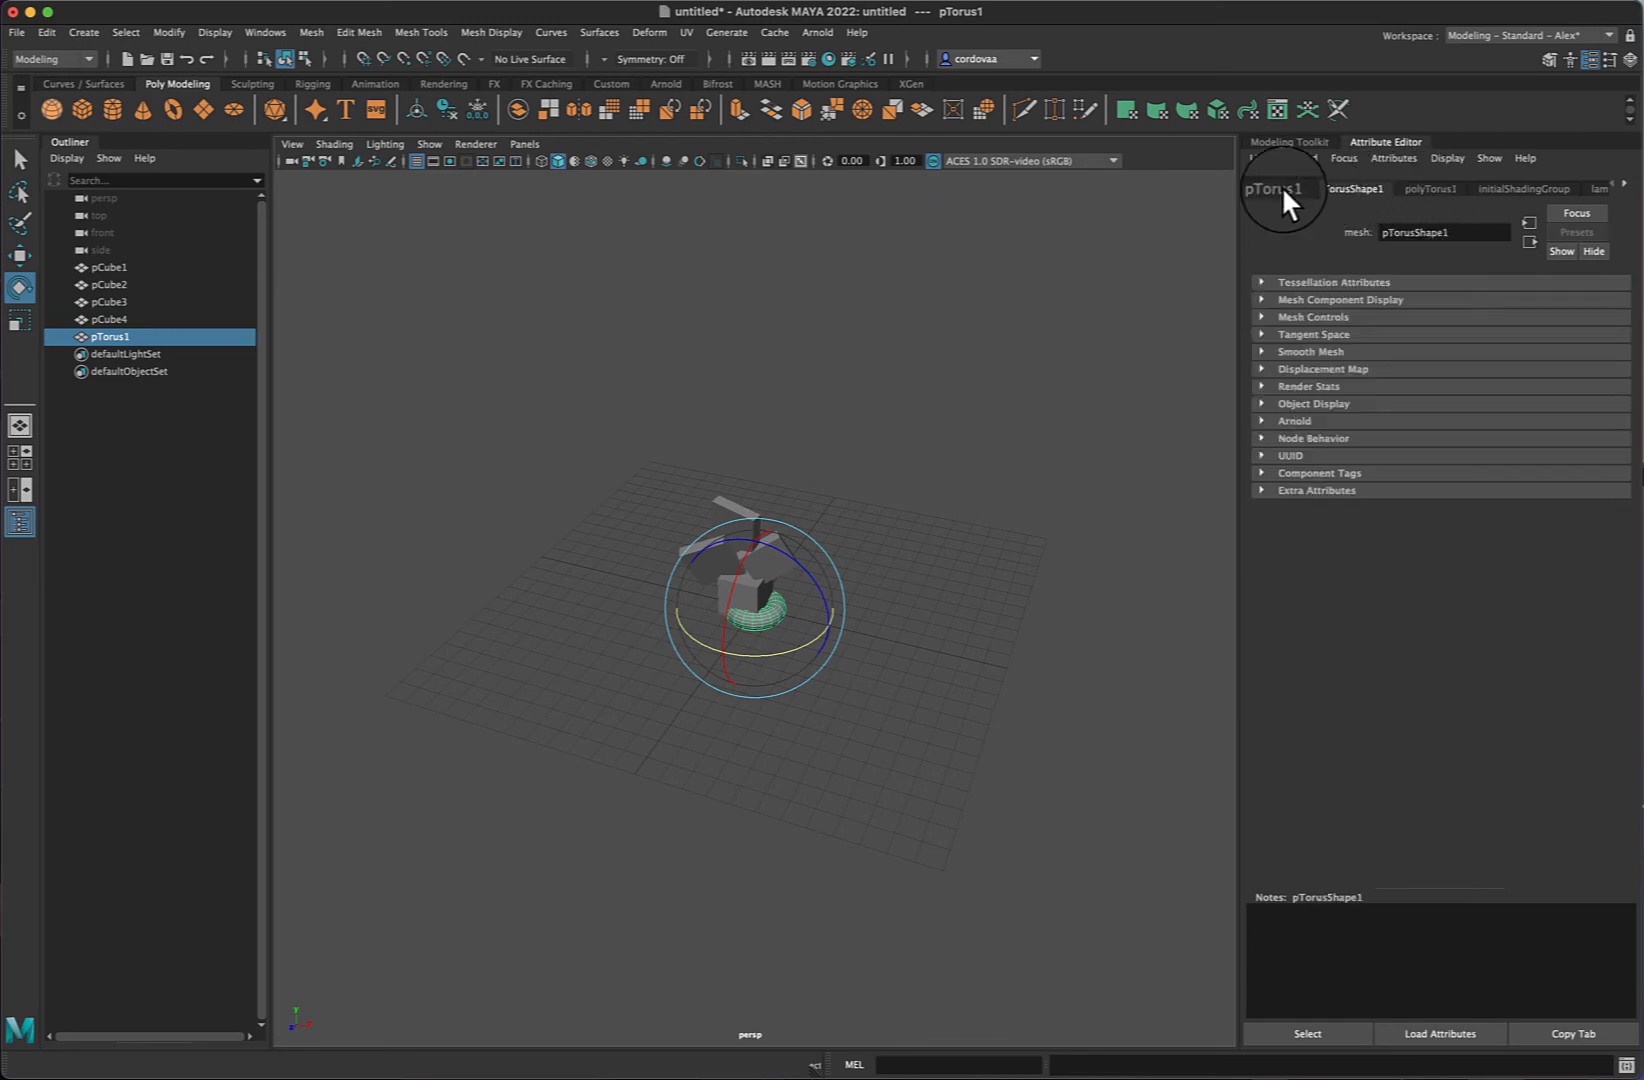
click(1275, 188)
click(1340, 188)
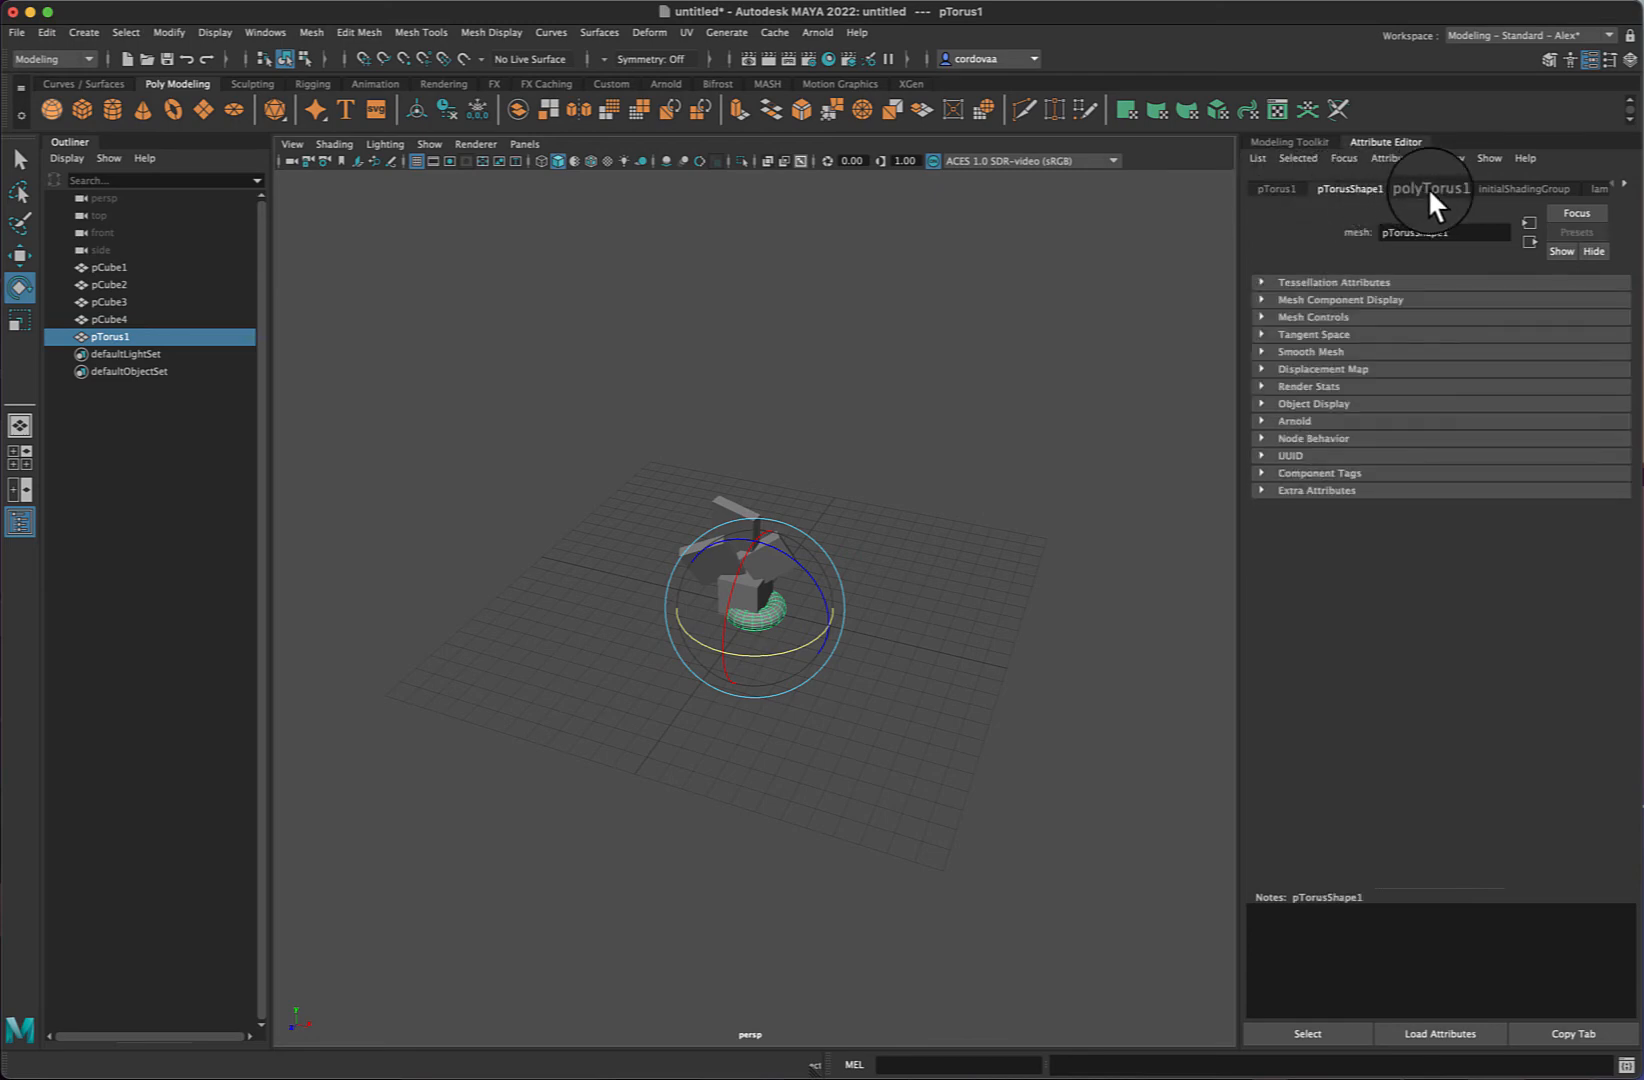
click(1428, 188)
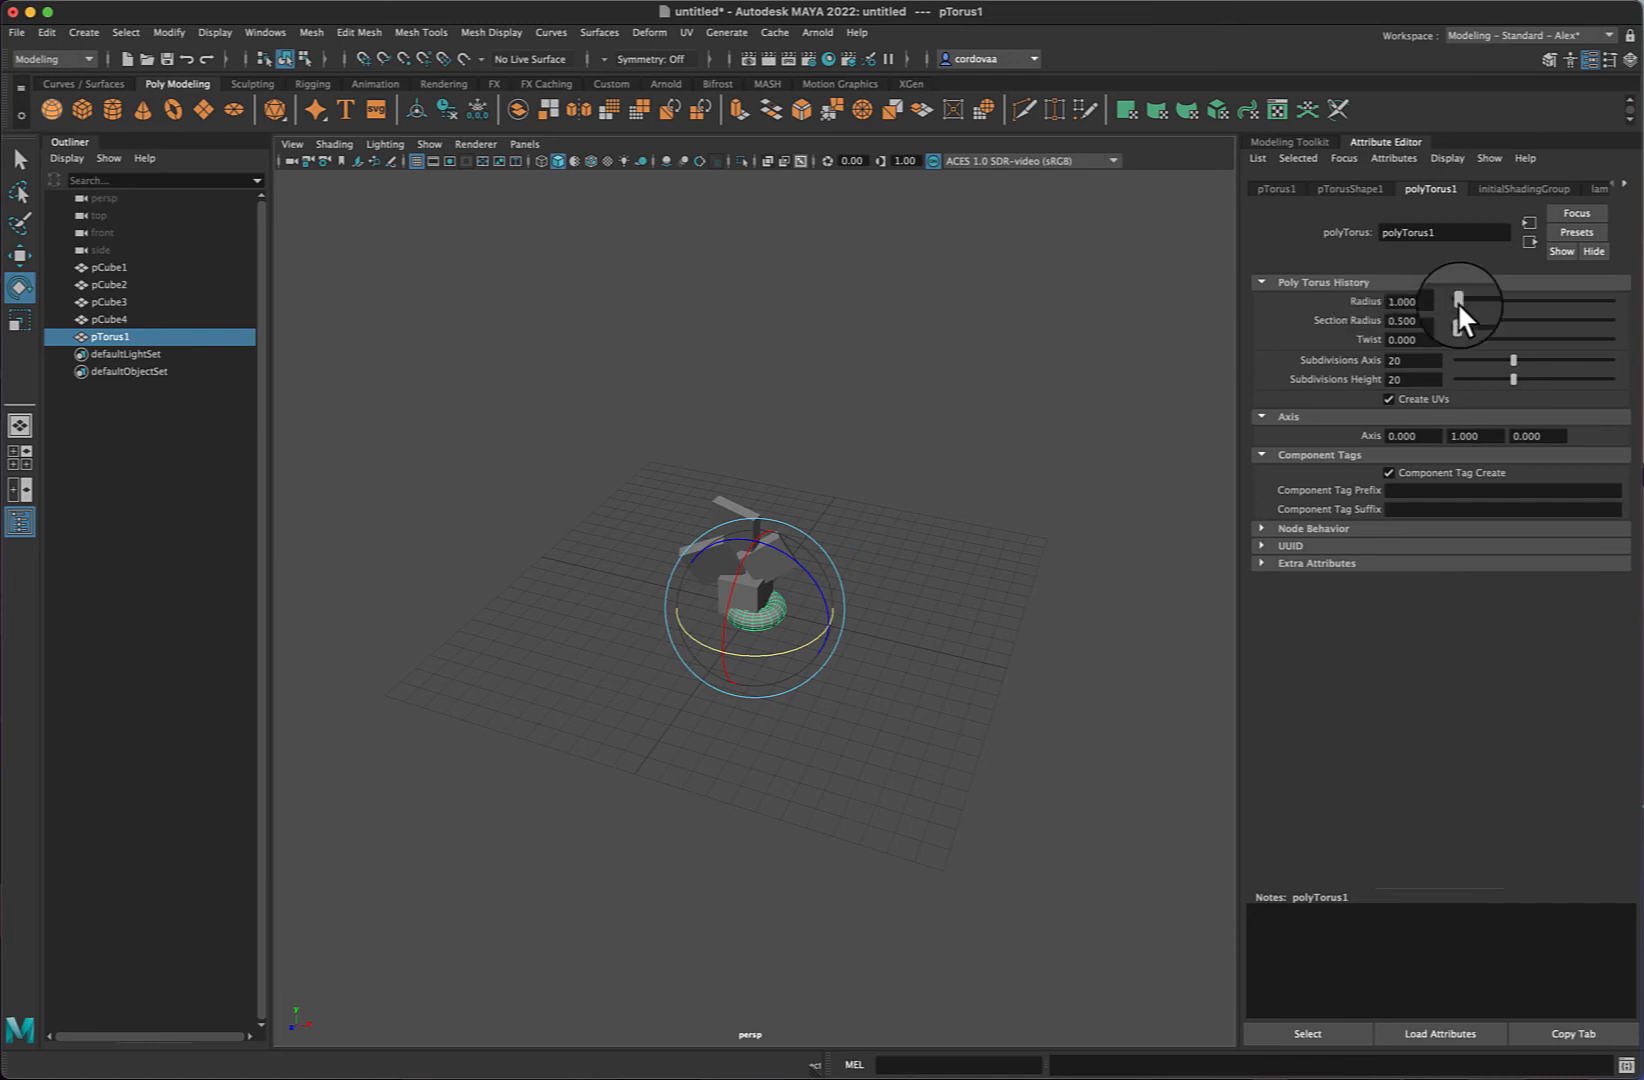
- Set the torus Radius to about 14.78 in its polyTorus1 history attributes
drag(1456, 303, 1475, 301)
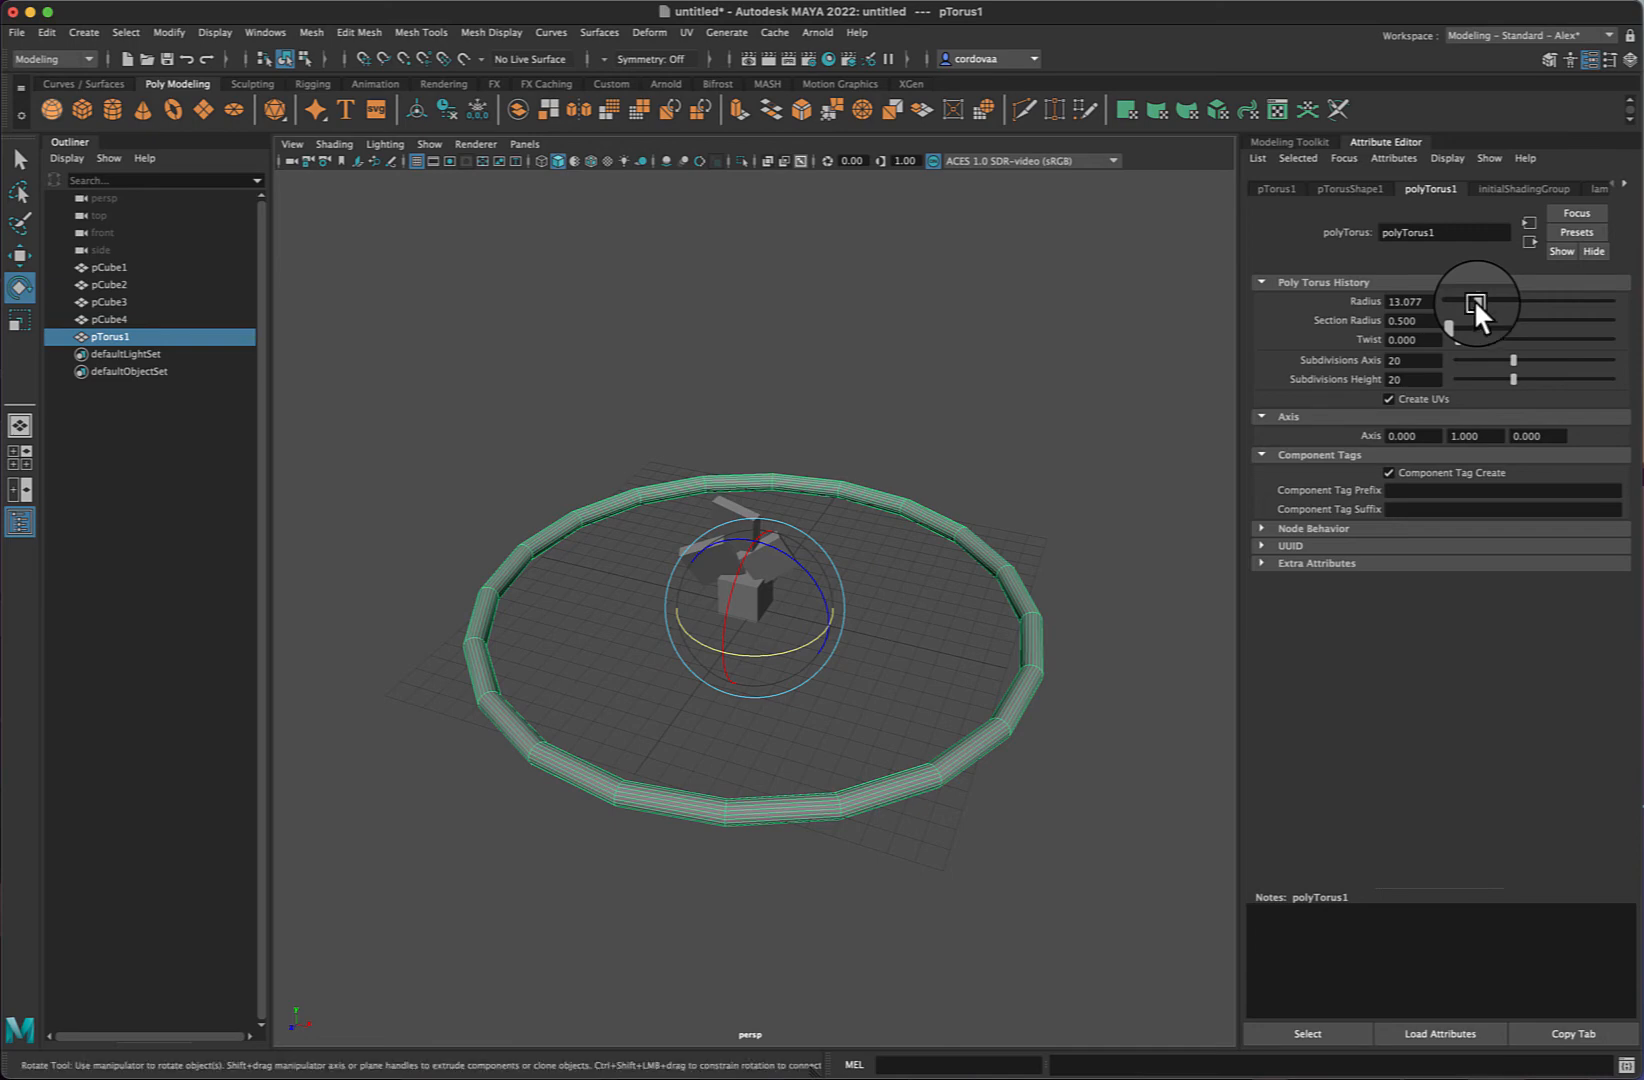
mouse_move(1476, 298)
mouse_down()
mouse_move(1457, 298)
mouse_move(1477, 296)
mouse_up()
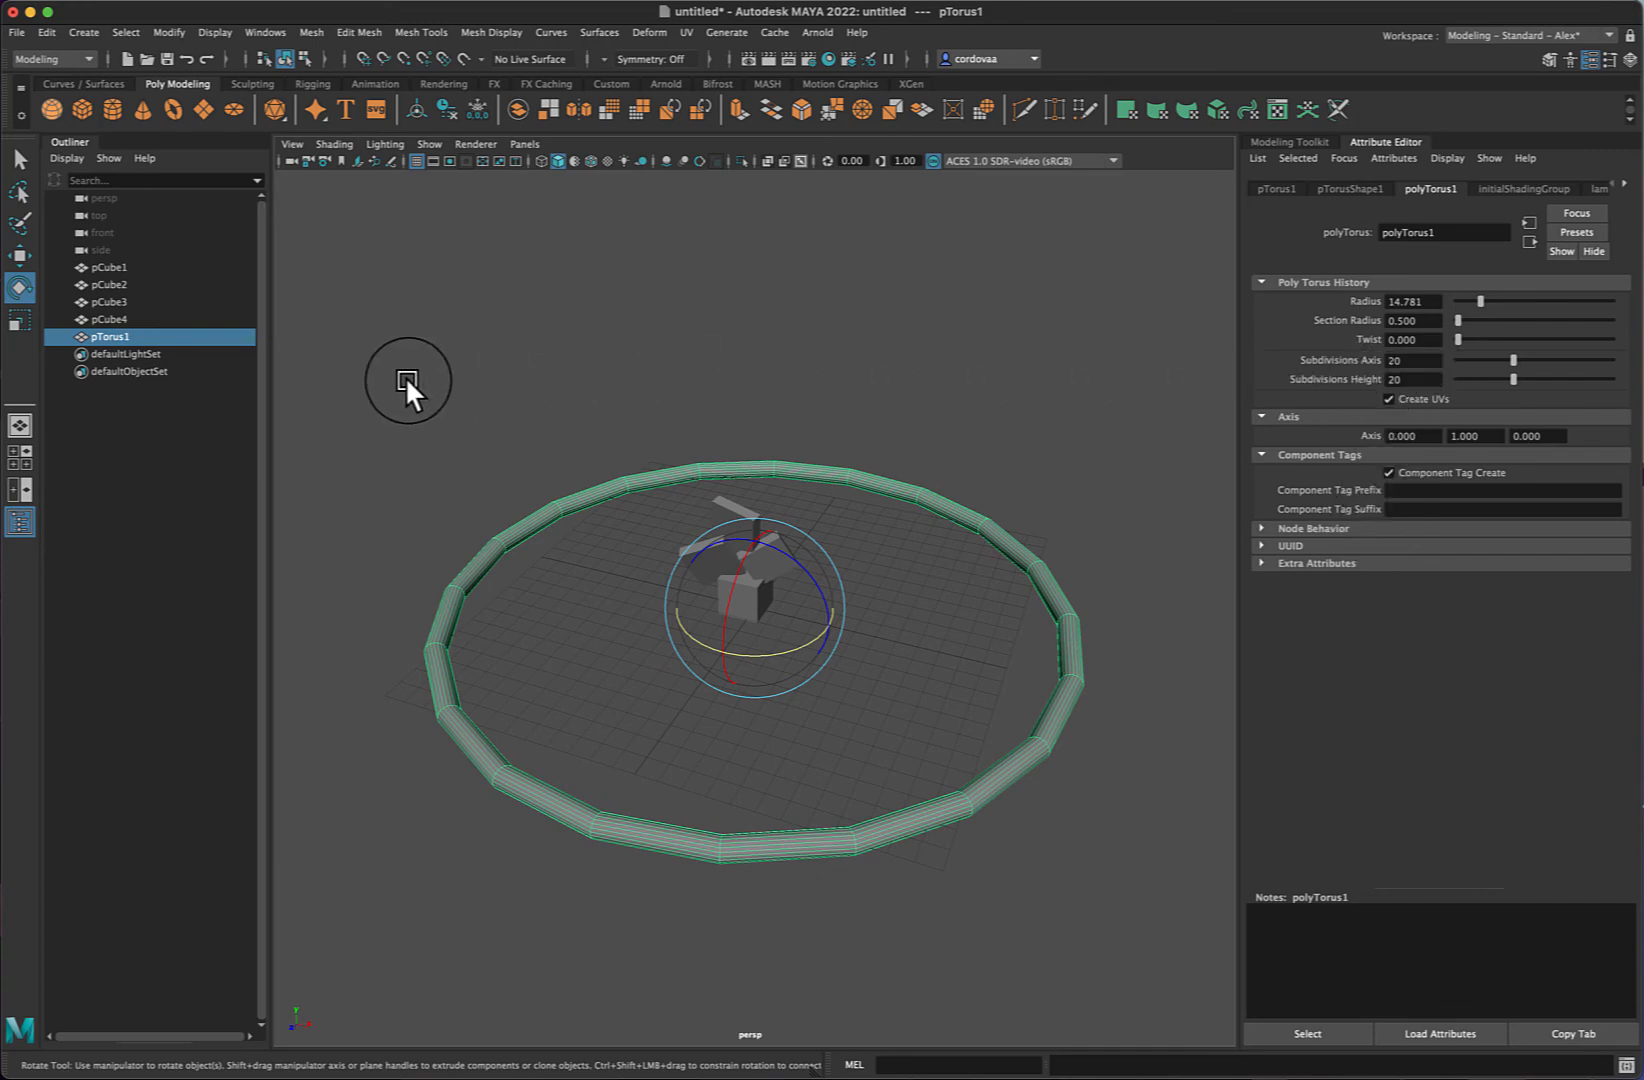
- Move the torus upward and scale it down uniformly to about 0.27
key(w)
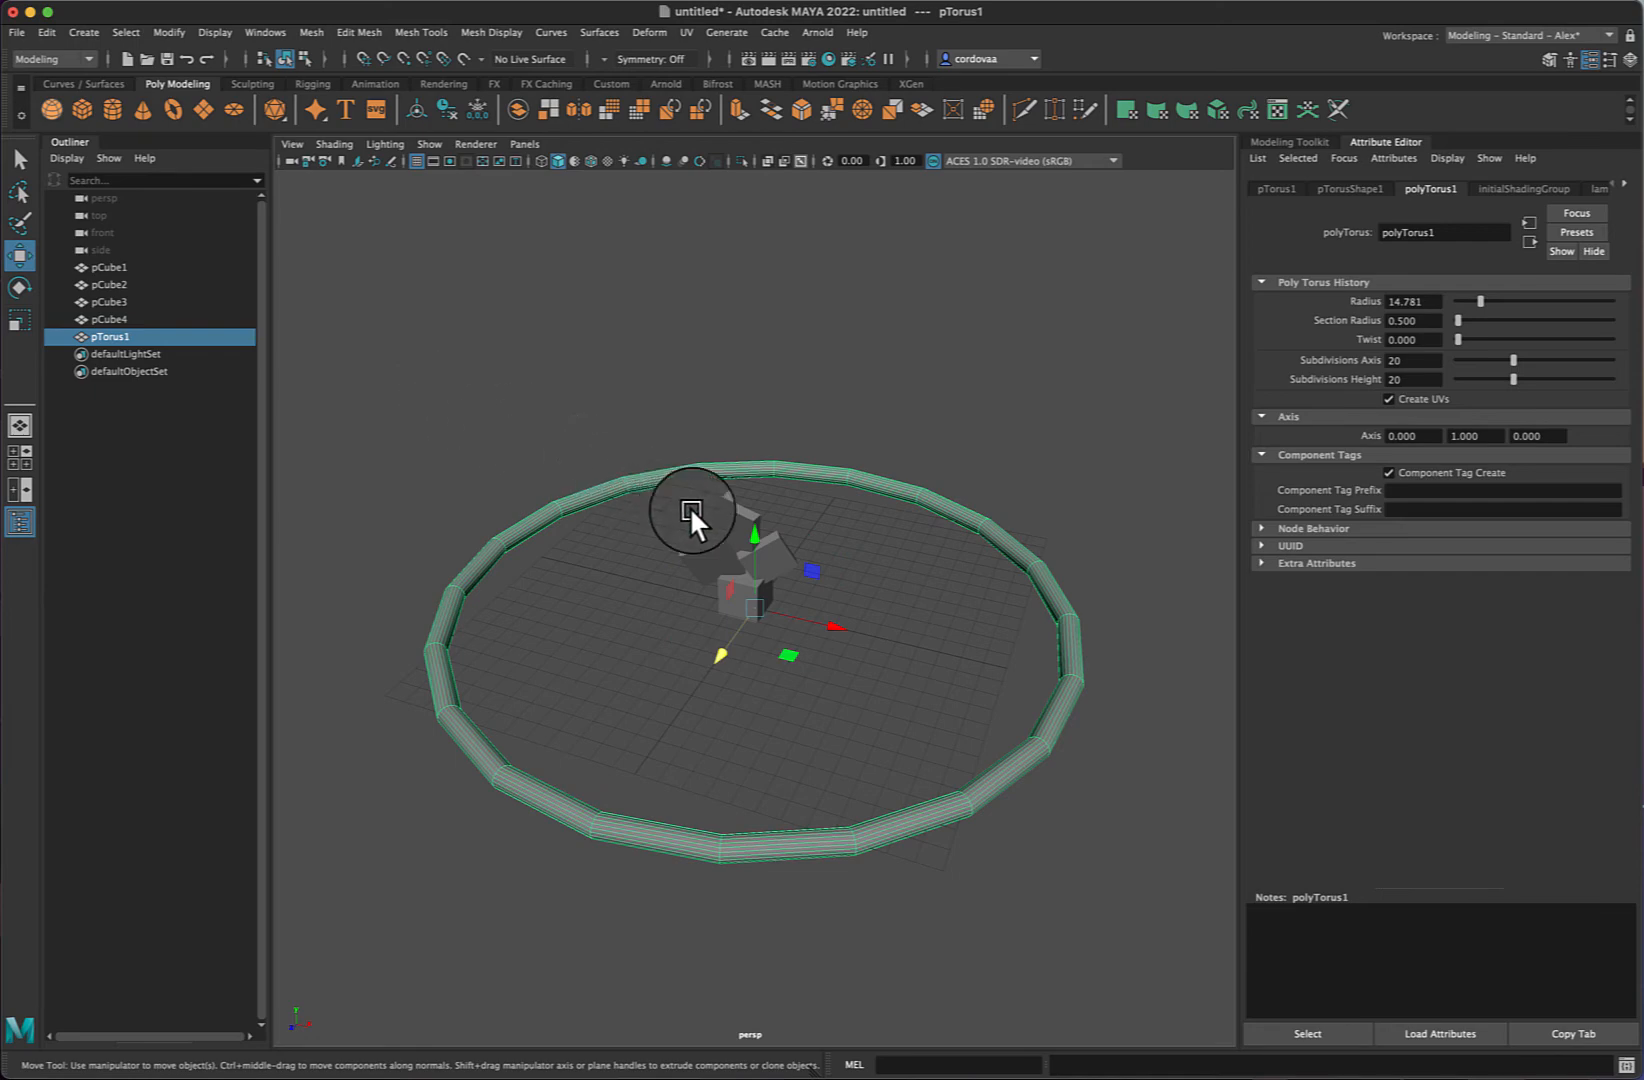
drag(752, 535, 749, 442)
key(r)
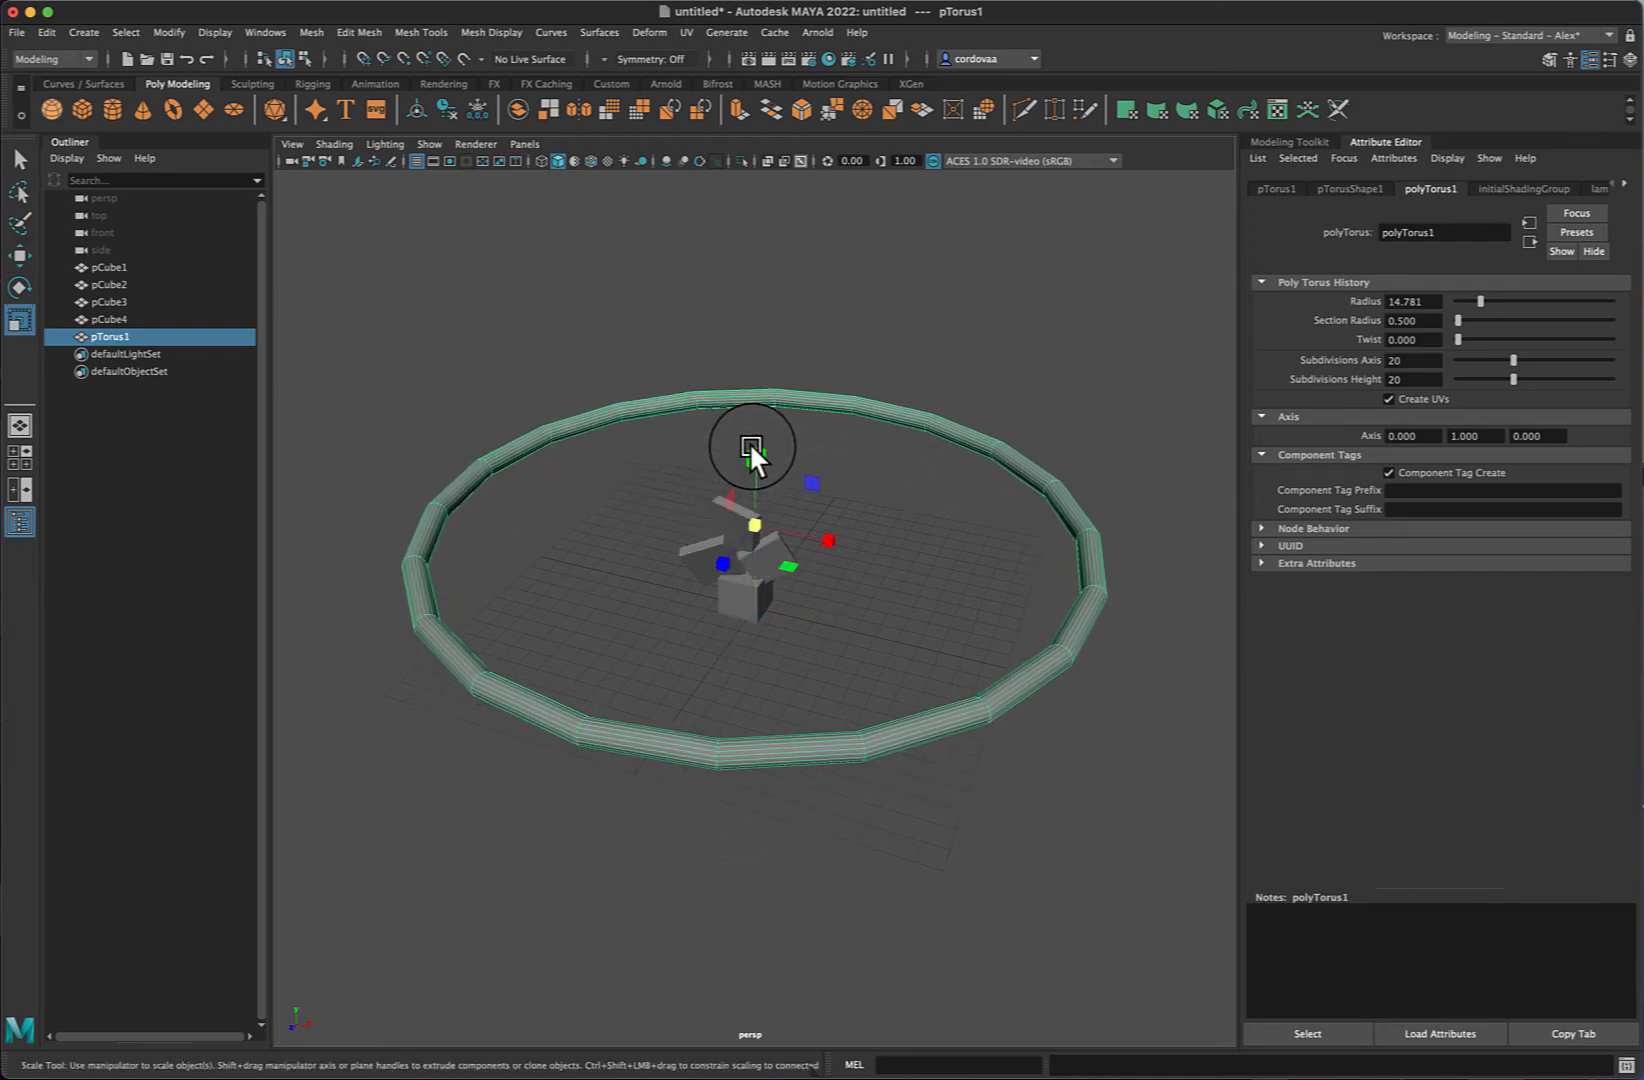
drag(757, 522, 632, 517)
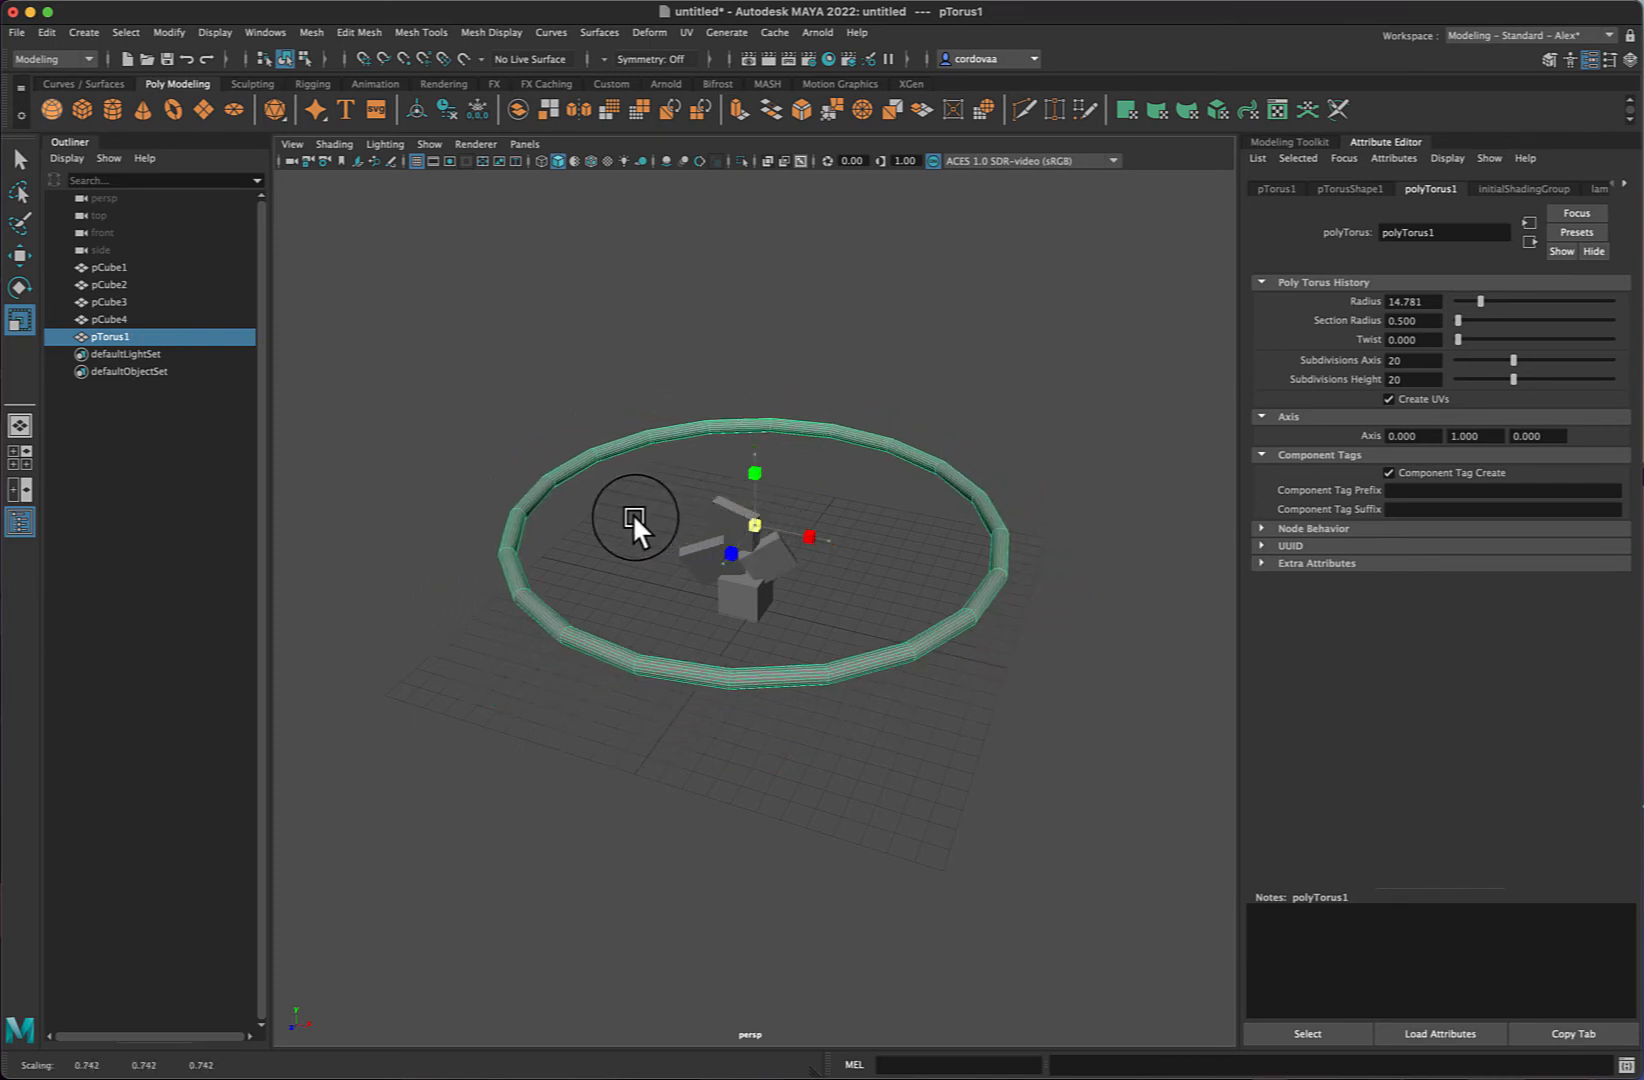
mouse_move(752, 525)
mouse_down()
mouse_move(670, 527)
mouse_move(757, 535)
mouse_move(700, 535)
mouse_move(732, 527)
mouse_up()
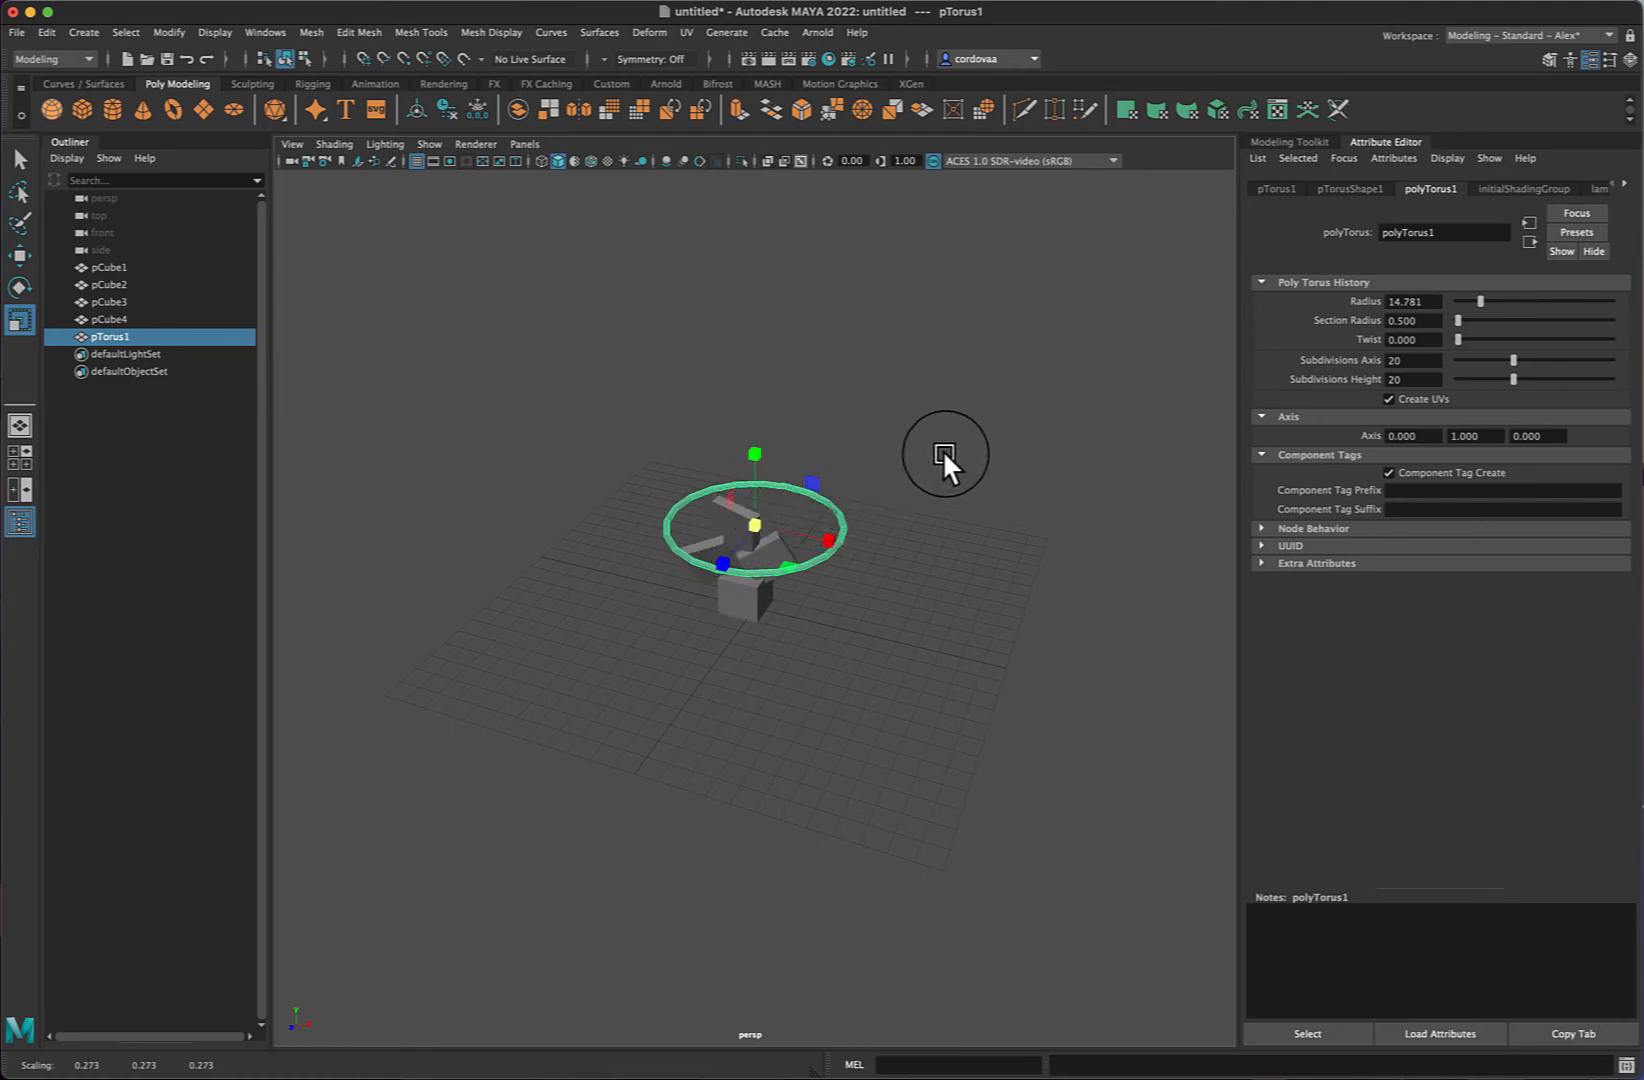
- Reselect the torus and move it up to about 3.4 in Y and slightly along X
click(961, 453)
mouse_move(1064, 510)
alt+mouse_down()
mouse_move(1028, 493)
mouse_move(1059, 490)
alt+mouse_up()
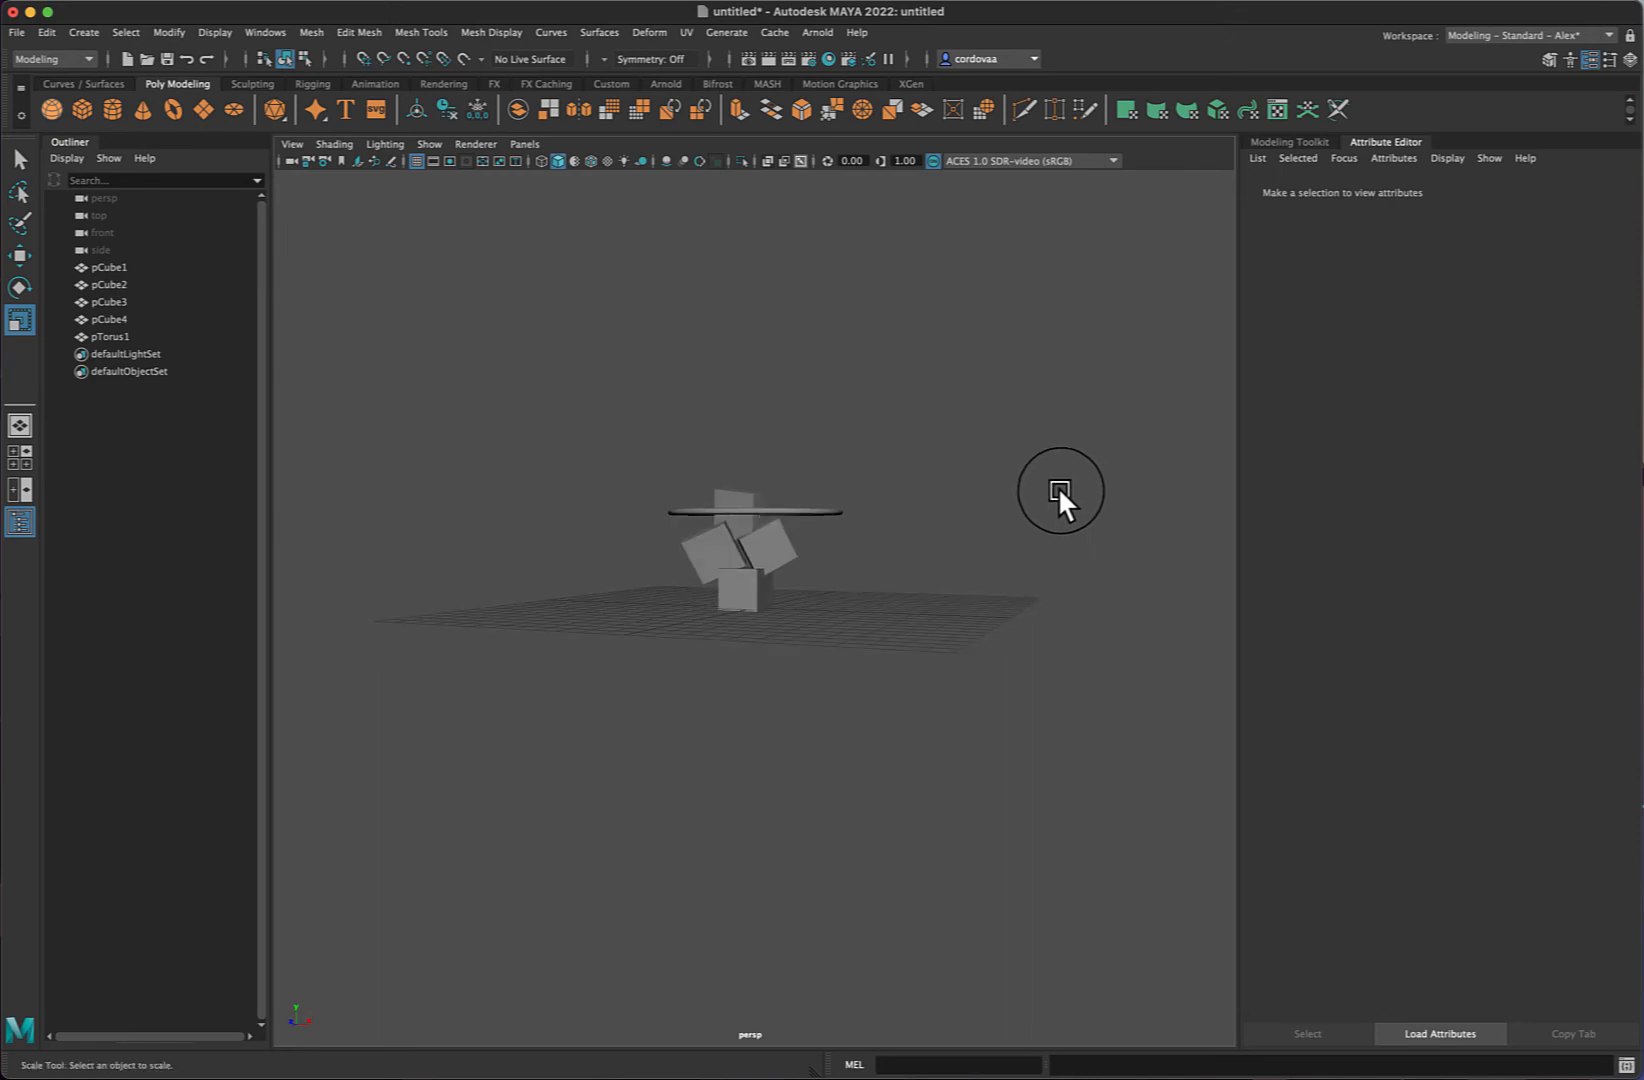
click(816, 510)
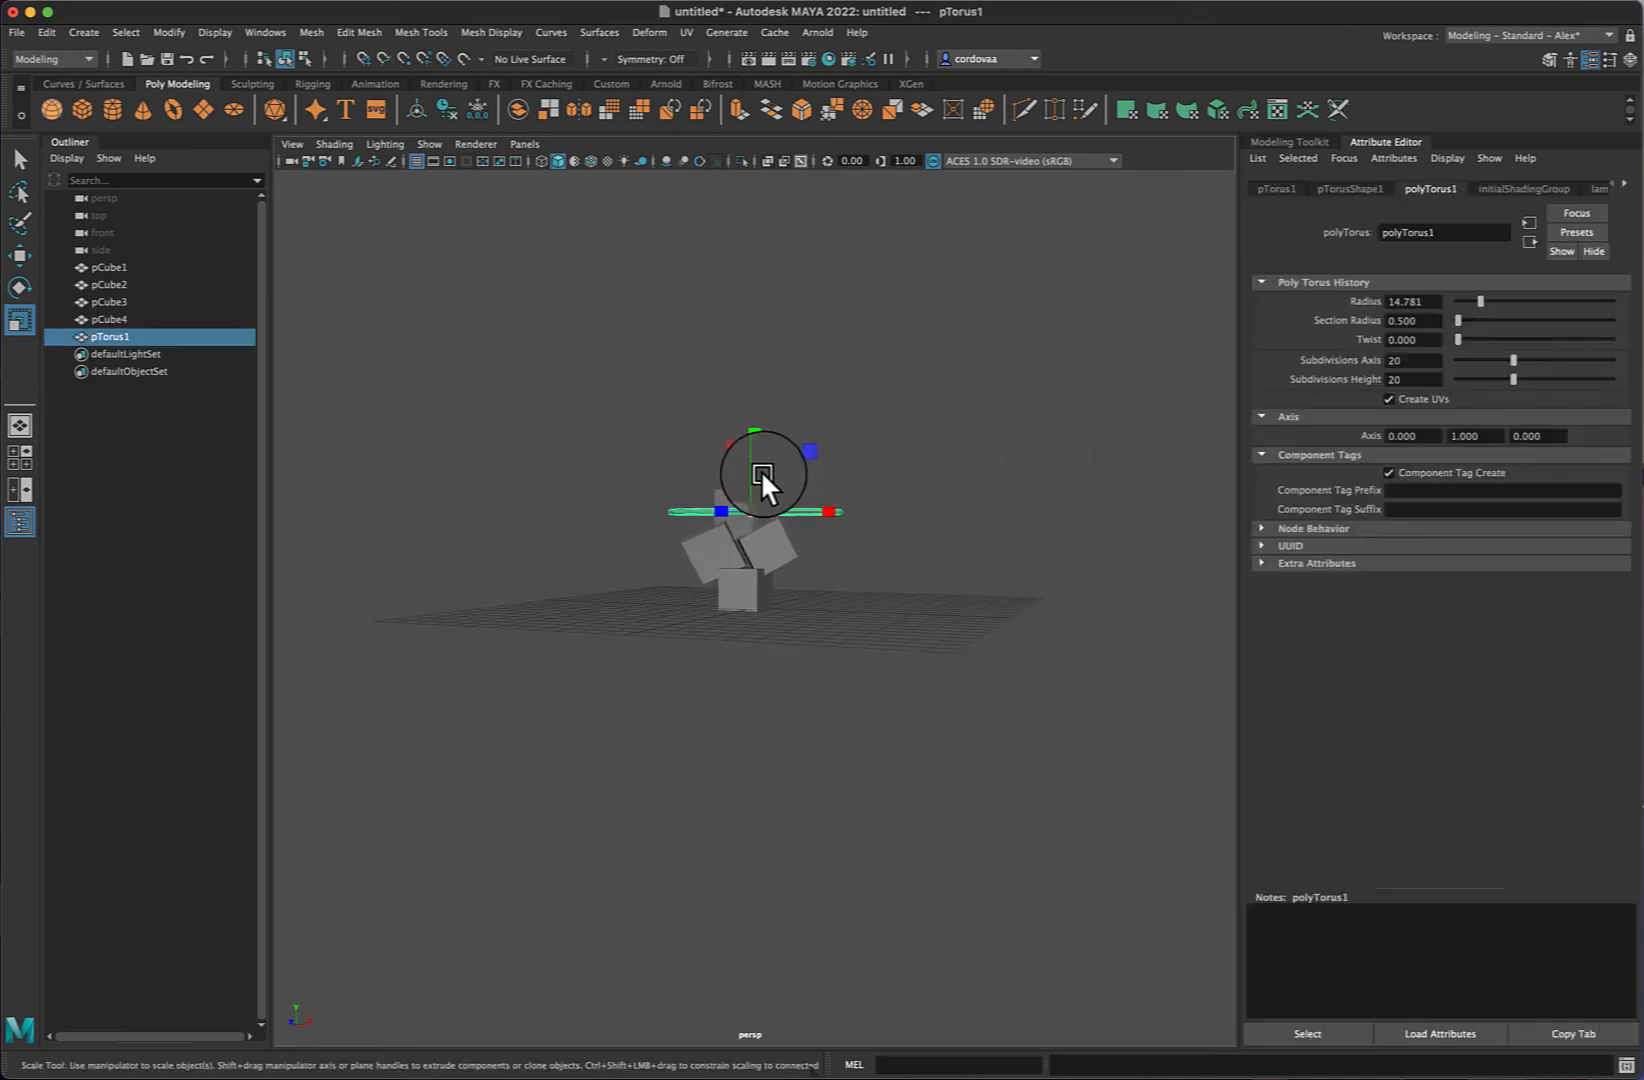
key(w)
drag(756, 445, 750, 453)
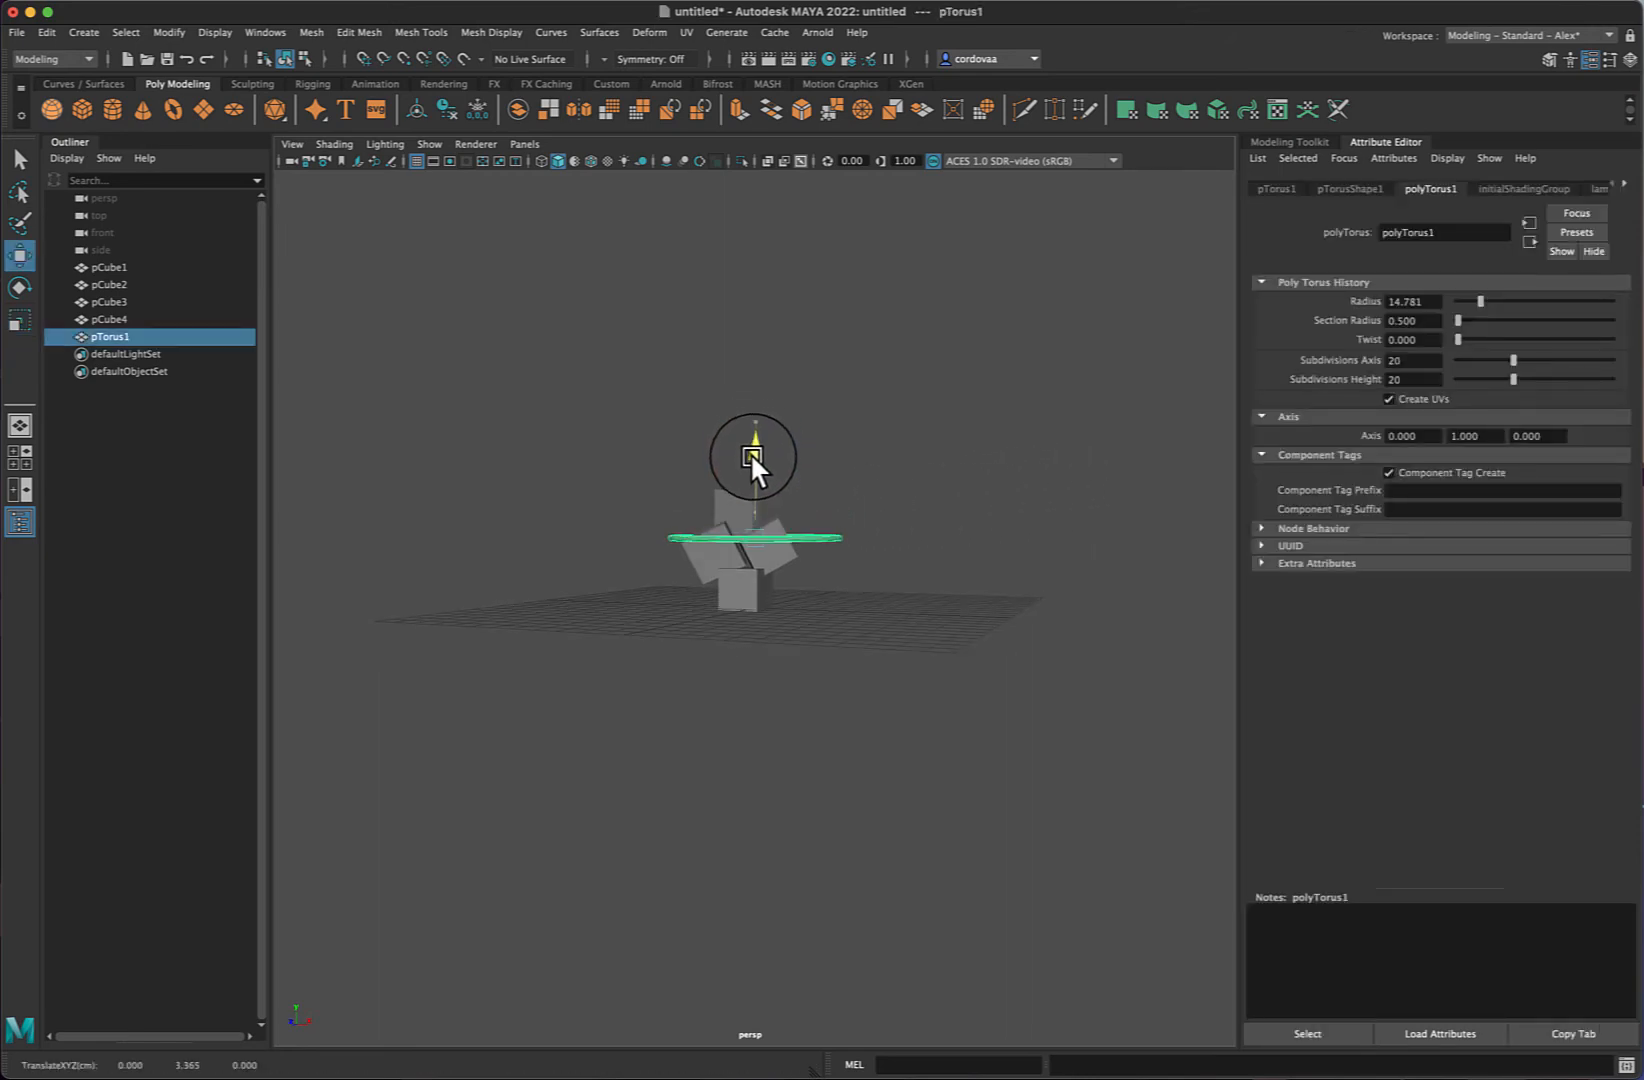
drag(834, 531, 809, 530)
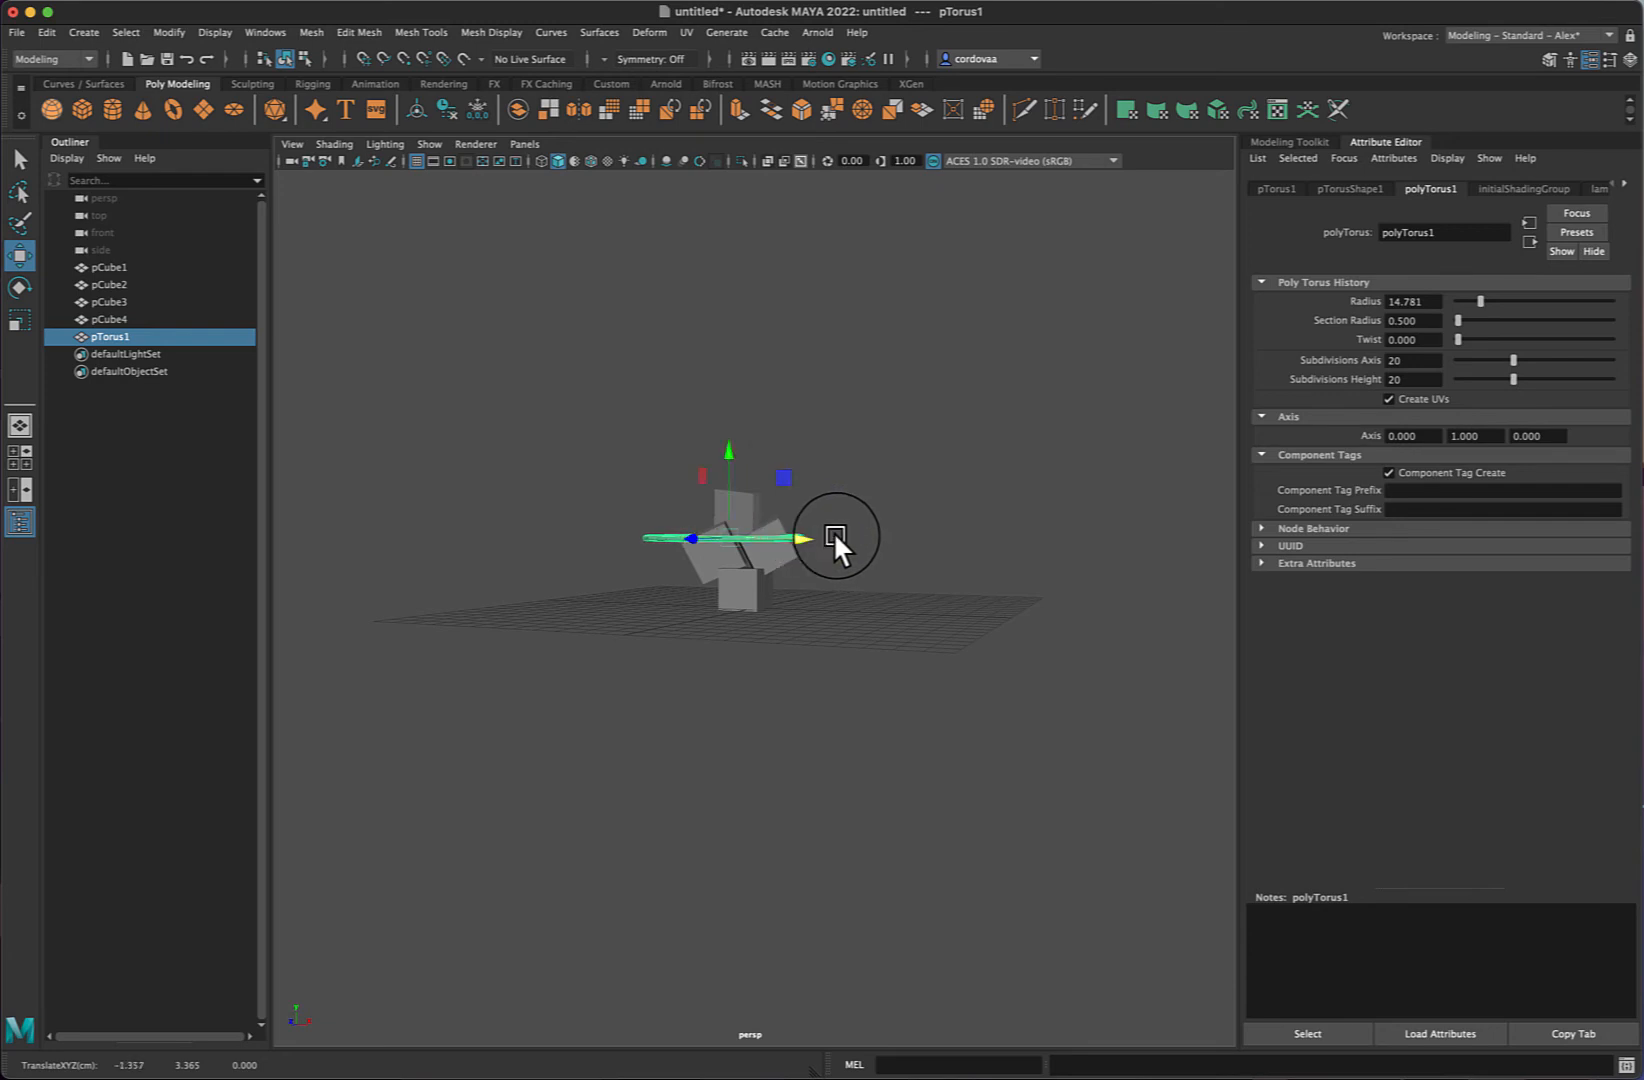
- Rotate the torus and shorten it by scaling along a single axis
key(e)
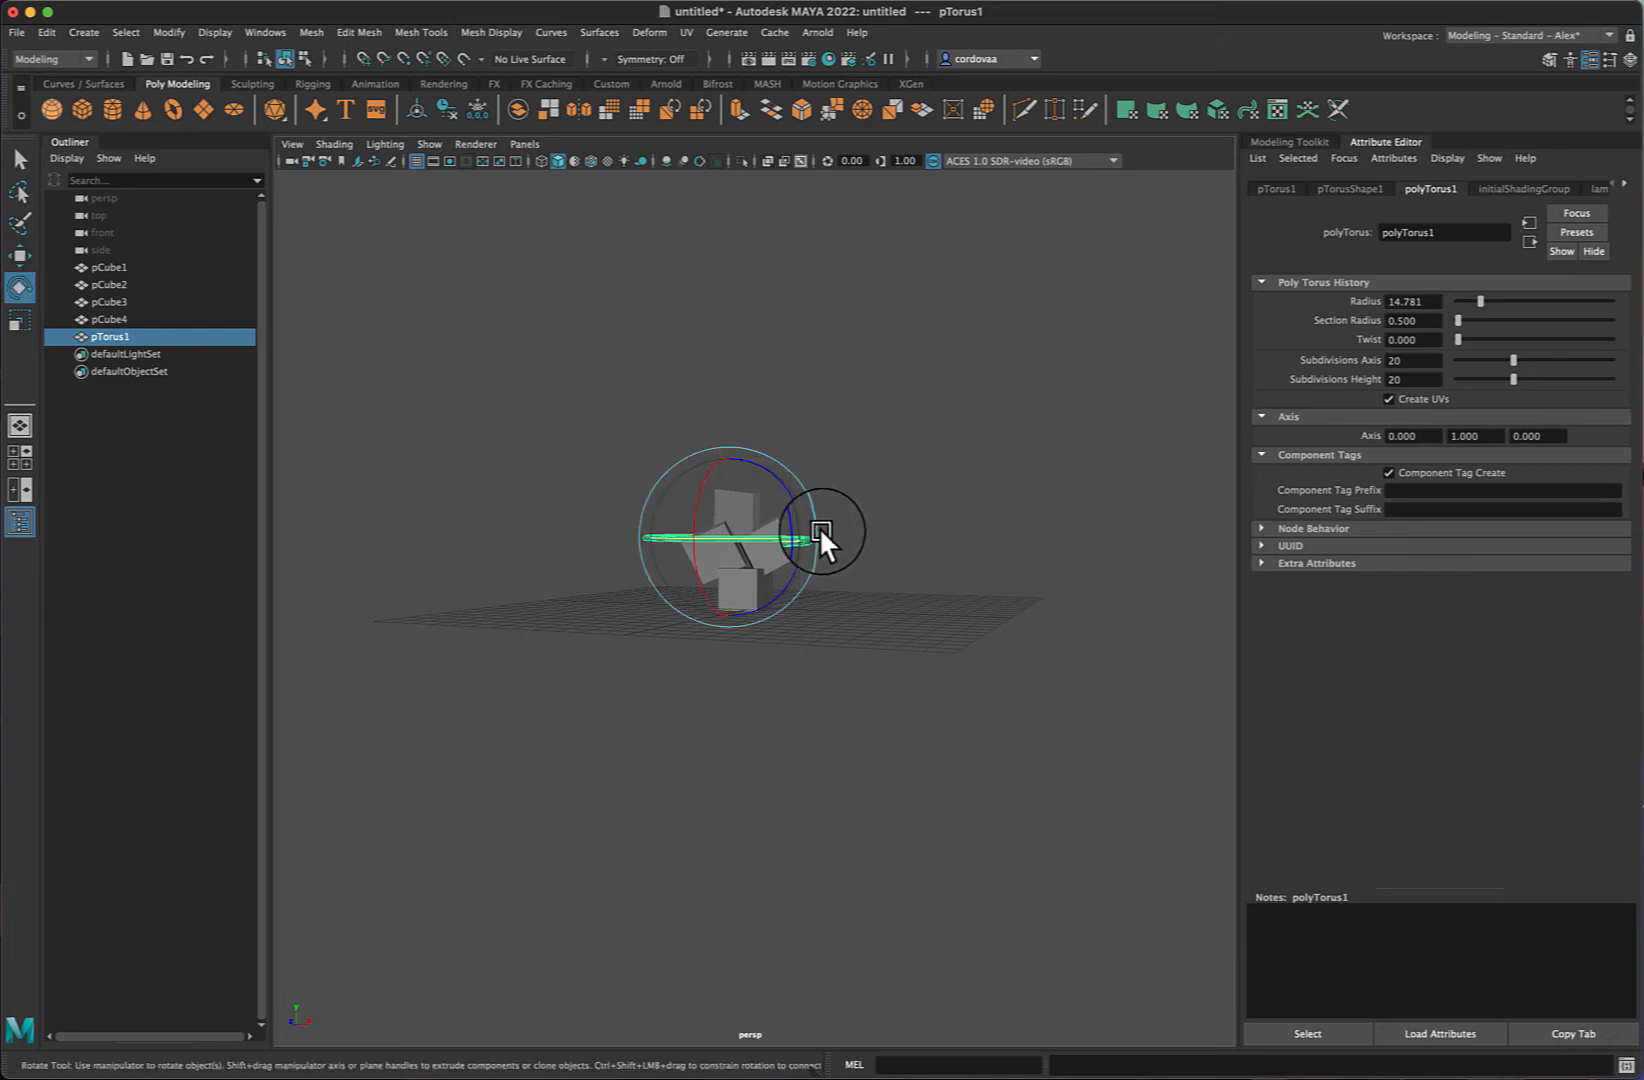
drag(817, 527, 794, 483)
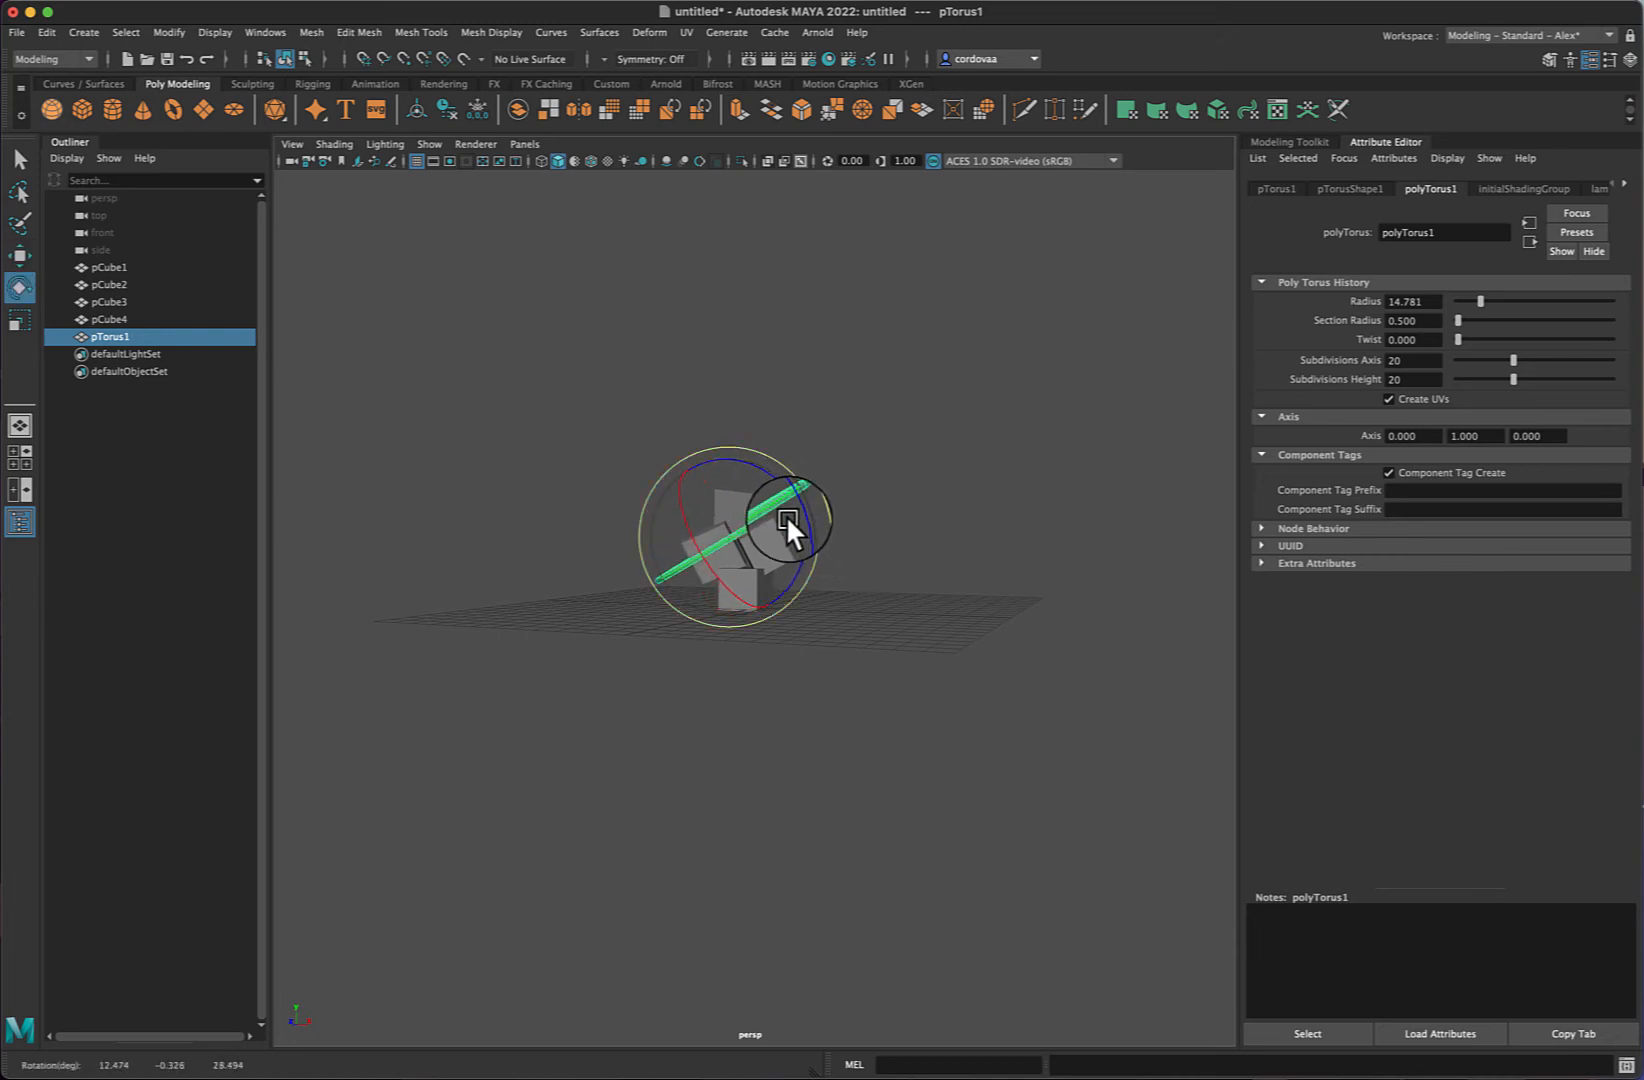
key(r)
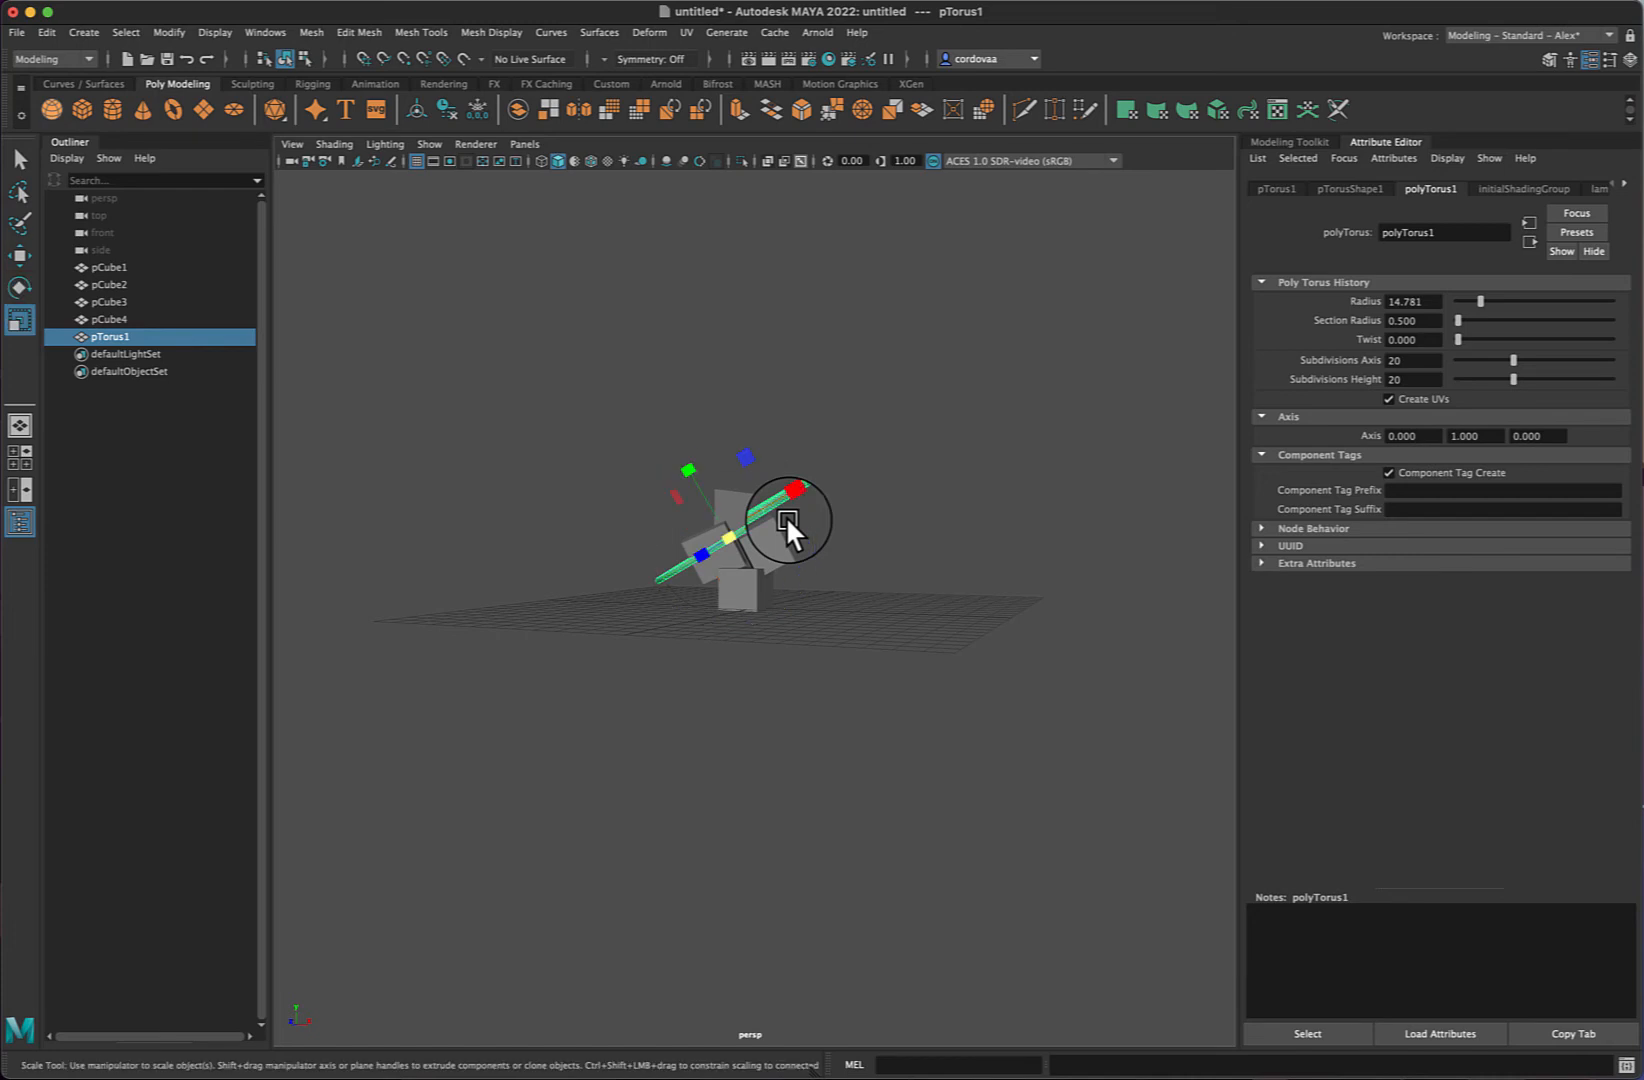
drag(732, 531, 673, 539)
- Move the torus to about 0.28 in X and 5.4 in Y
key(w)
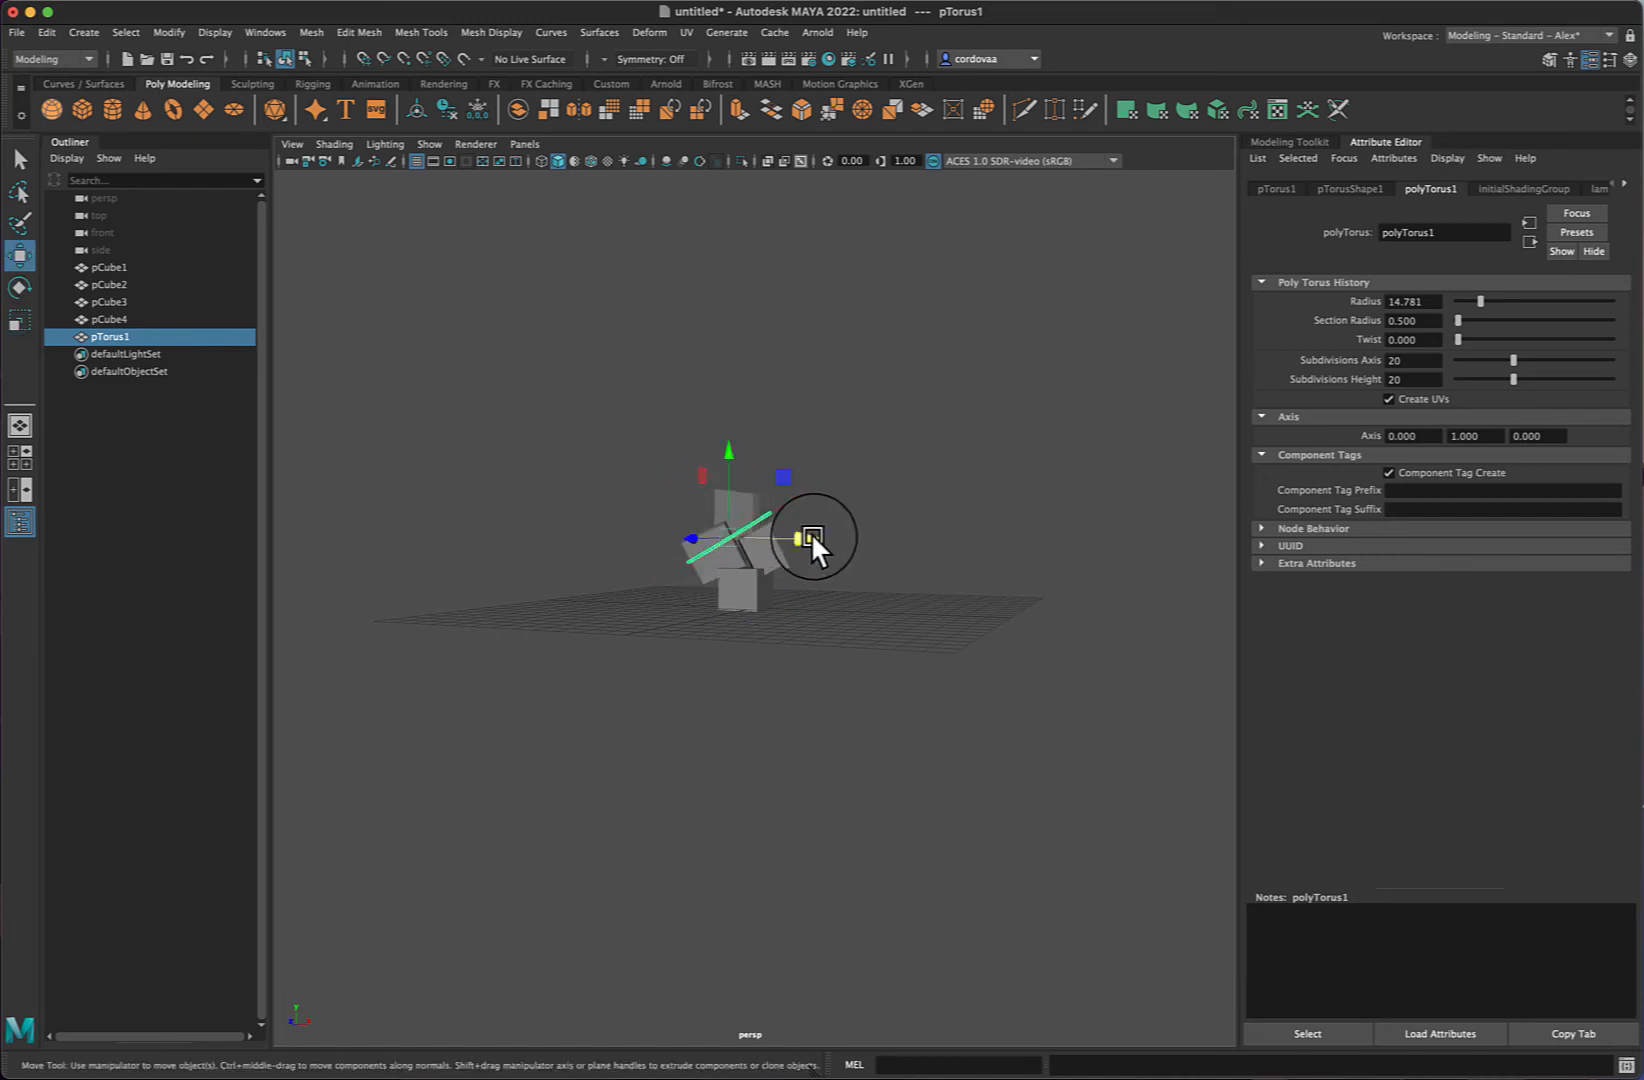
drag(811, 532, 843, 509)
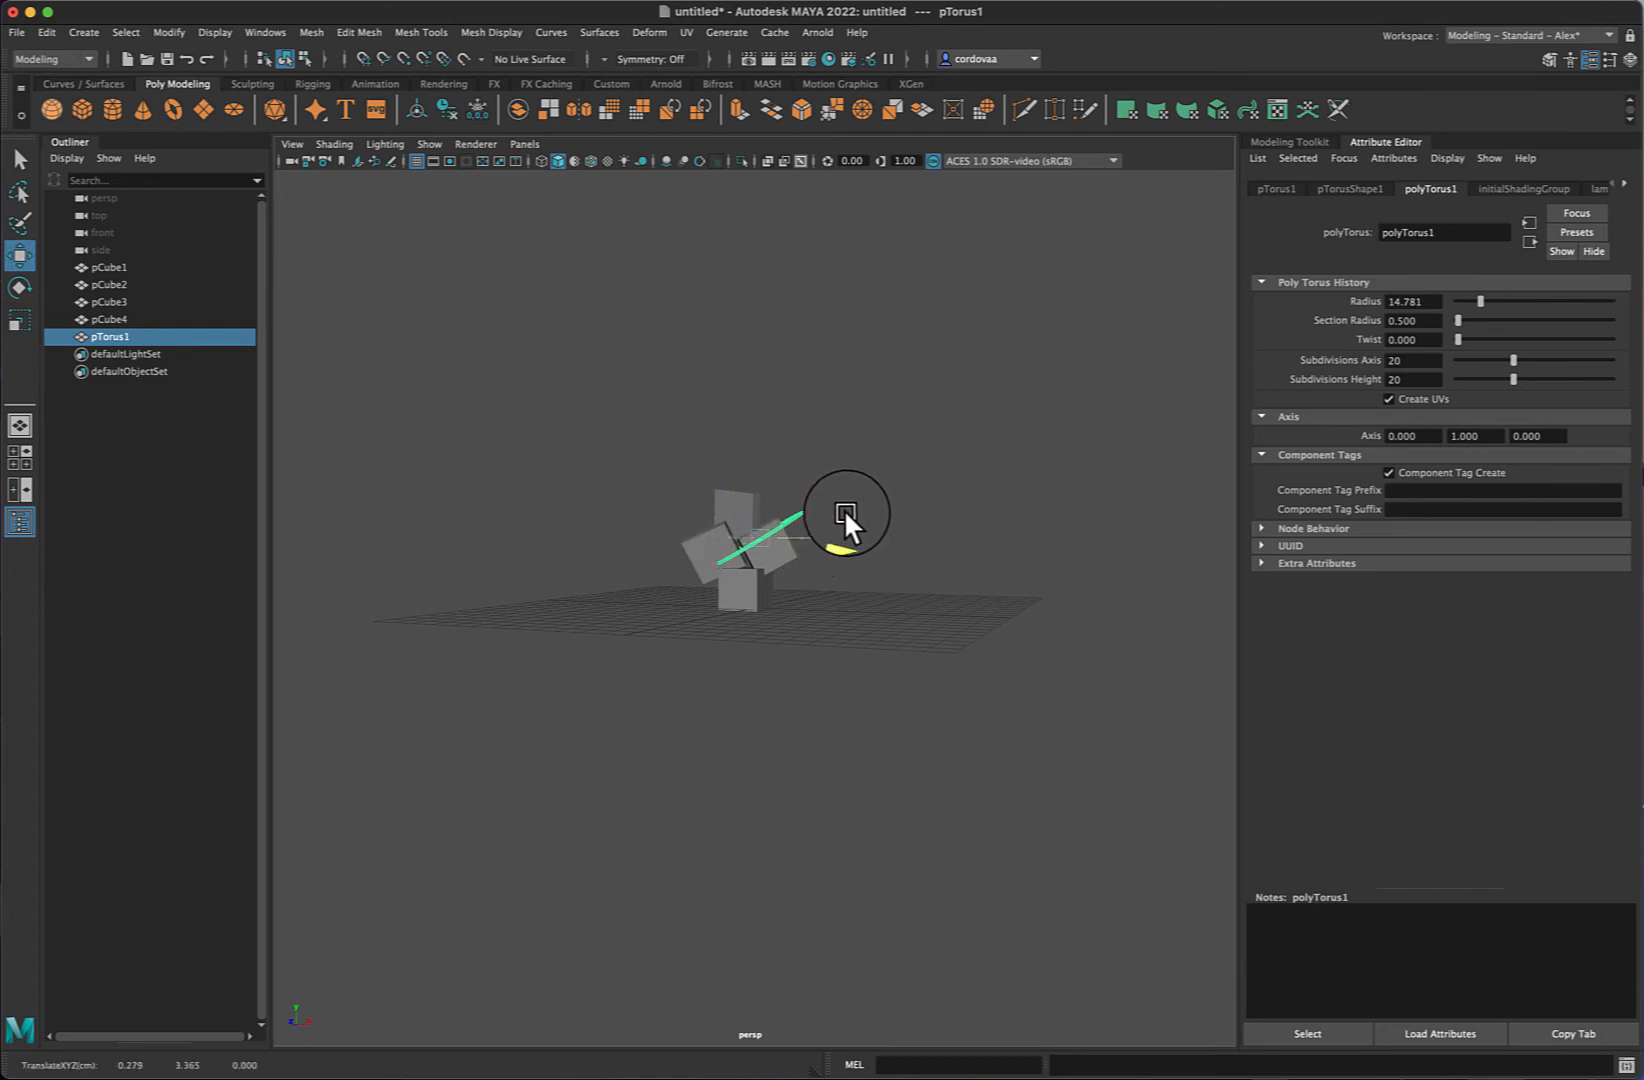
drag(764, 459, 763, 413)
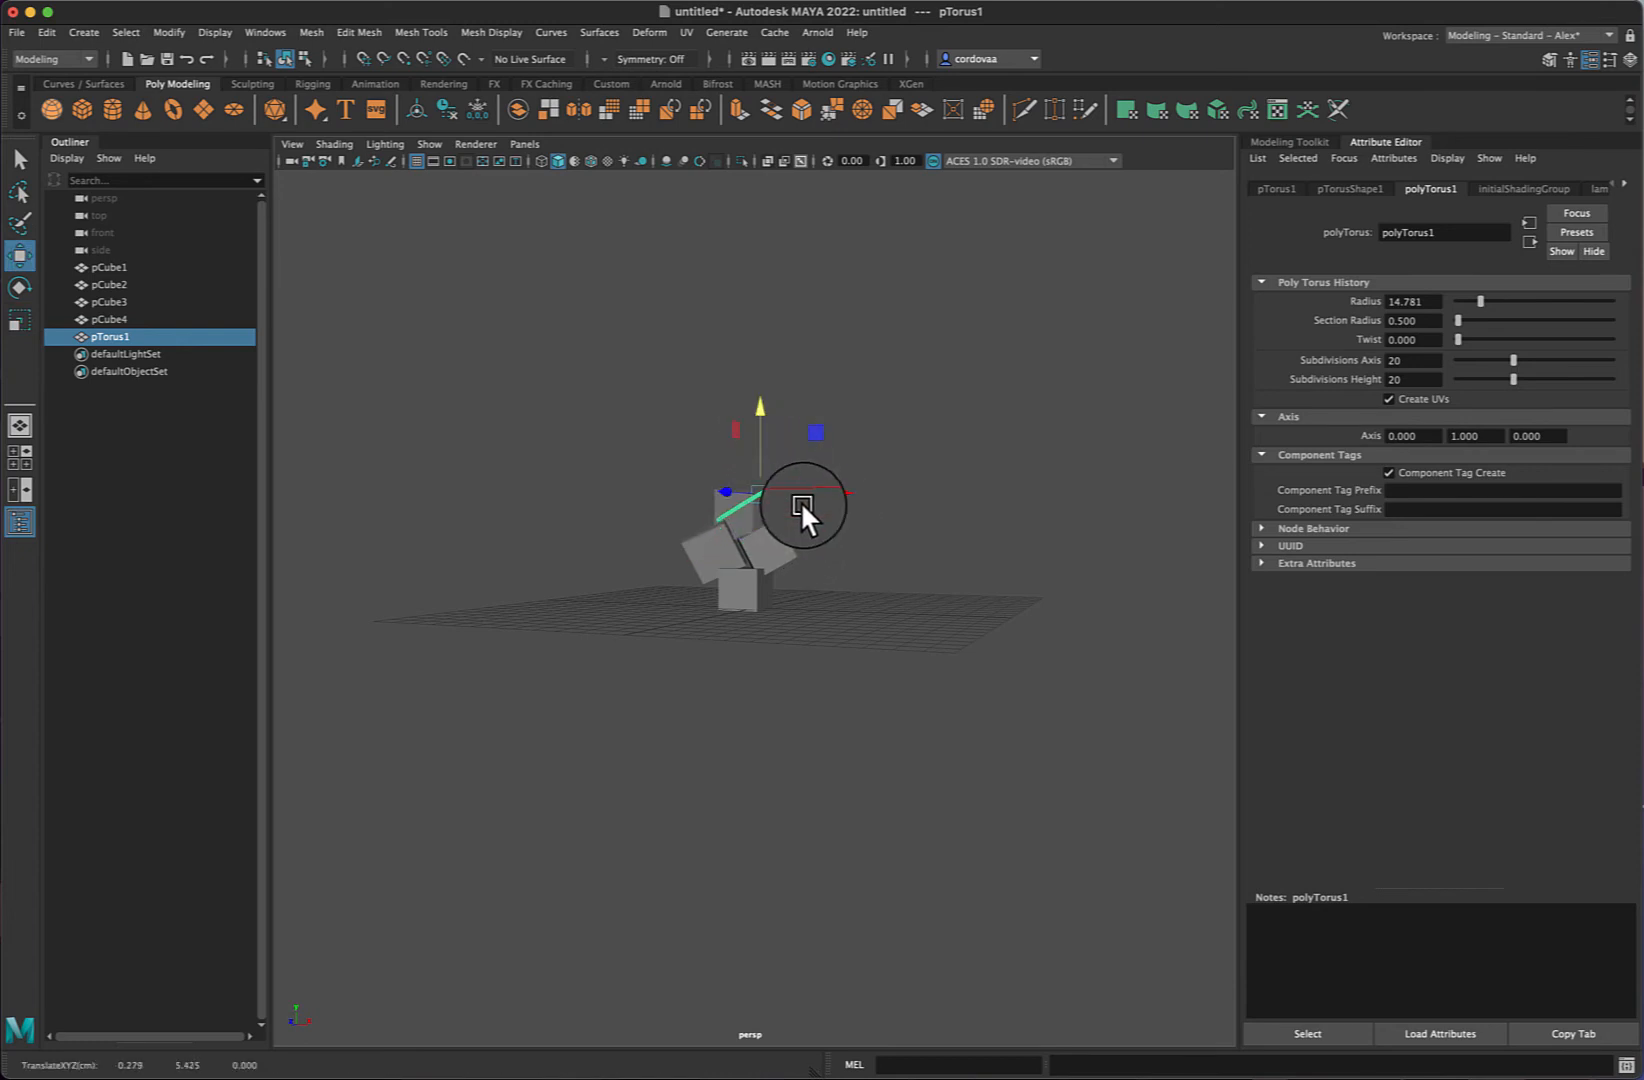
- Rotate the torus to about 40 degrees around X, then deselect and reselect it
key(e)
drag(745, 520, 784, 538)
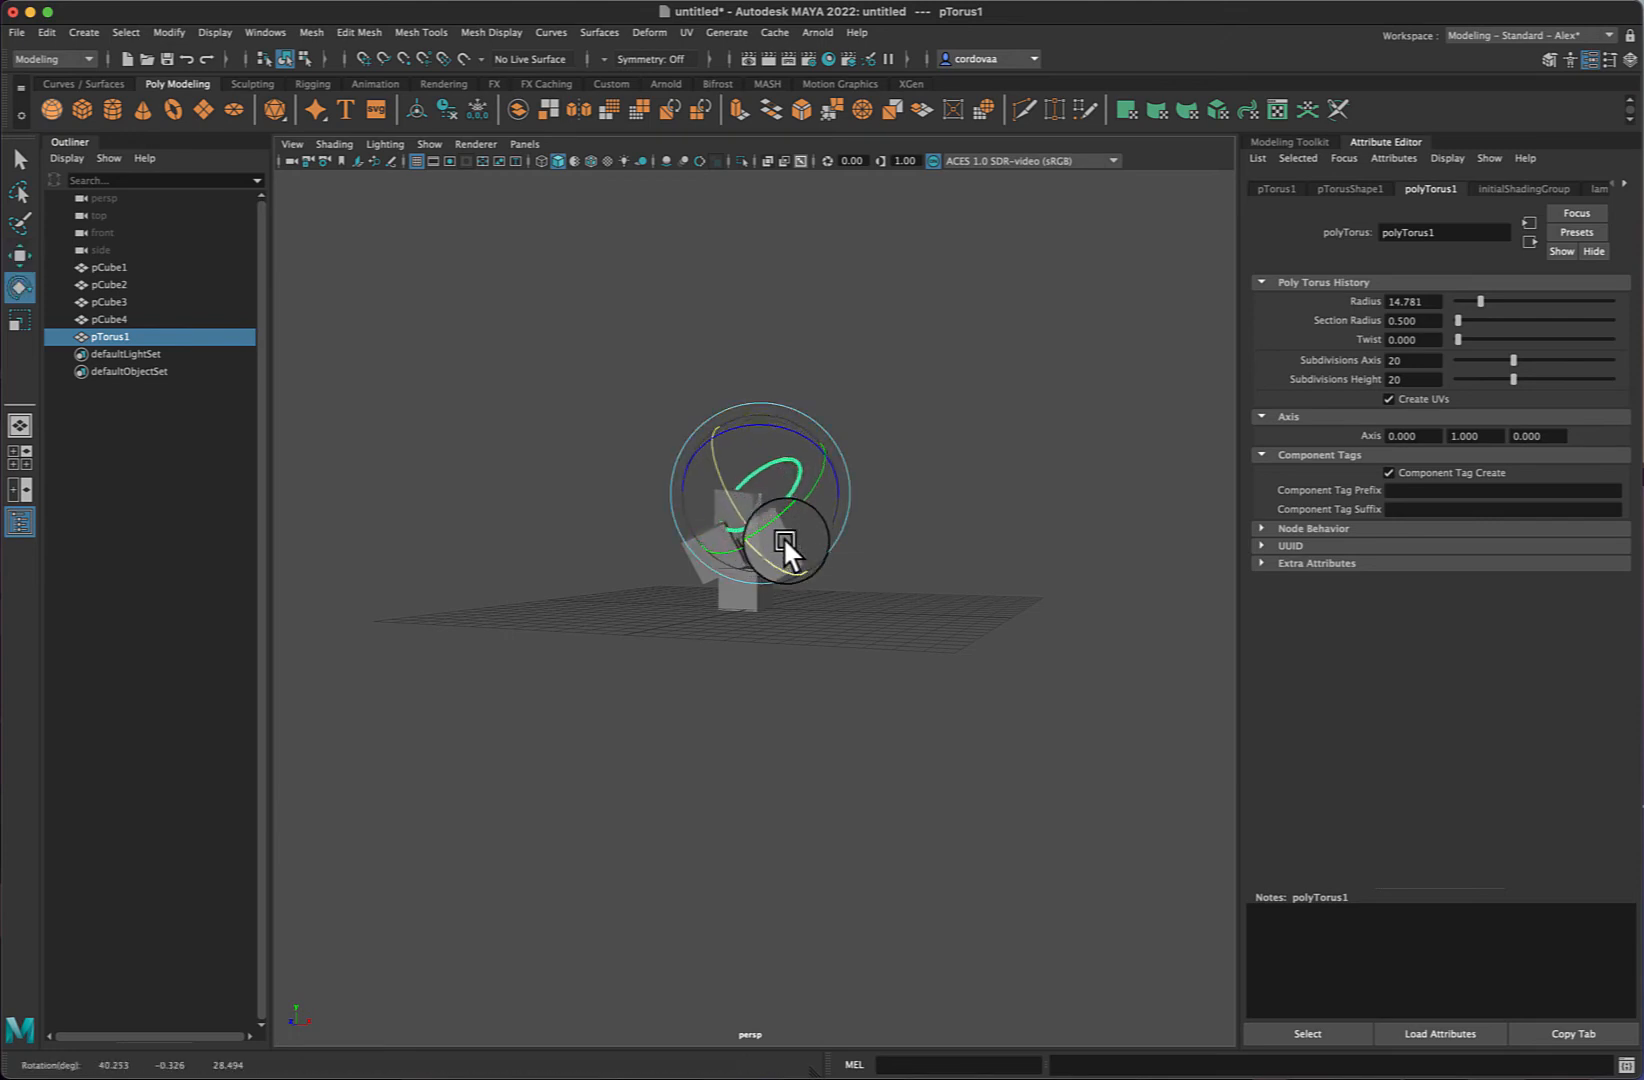
click(932, 487)
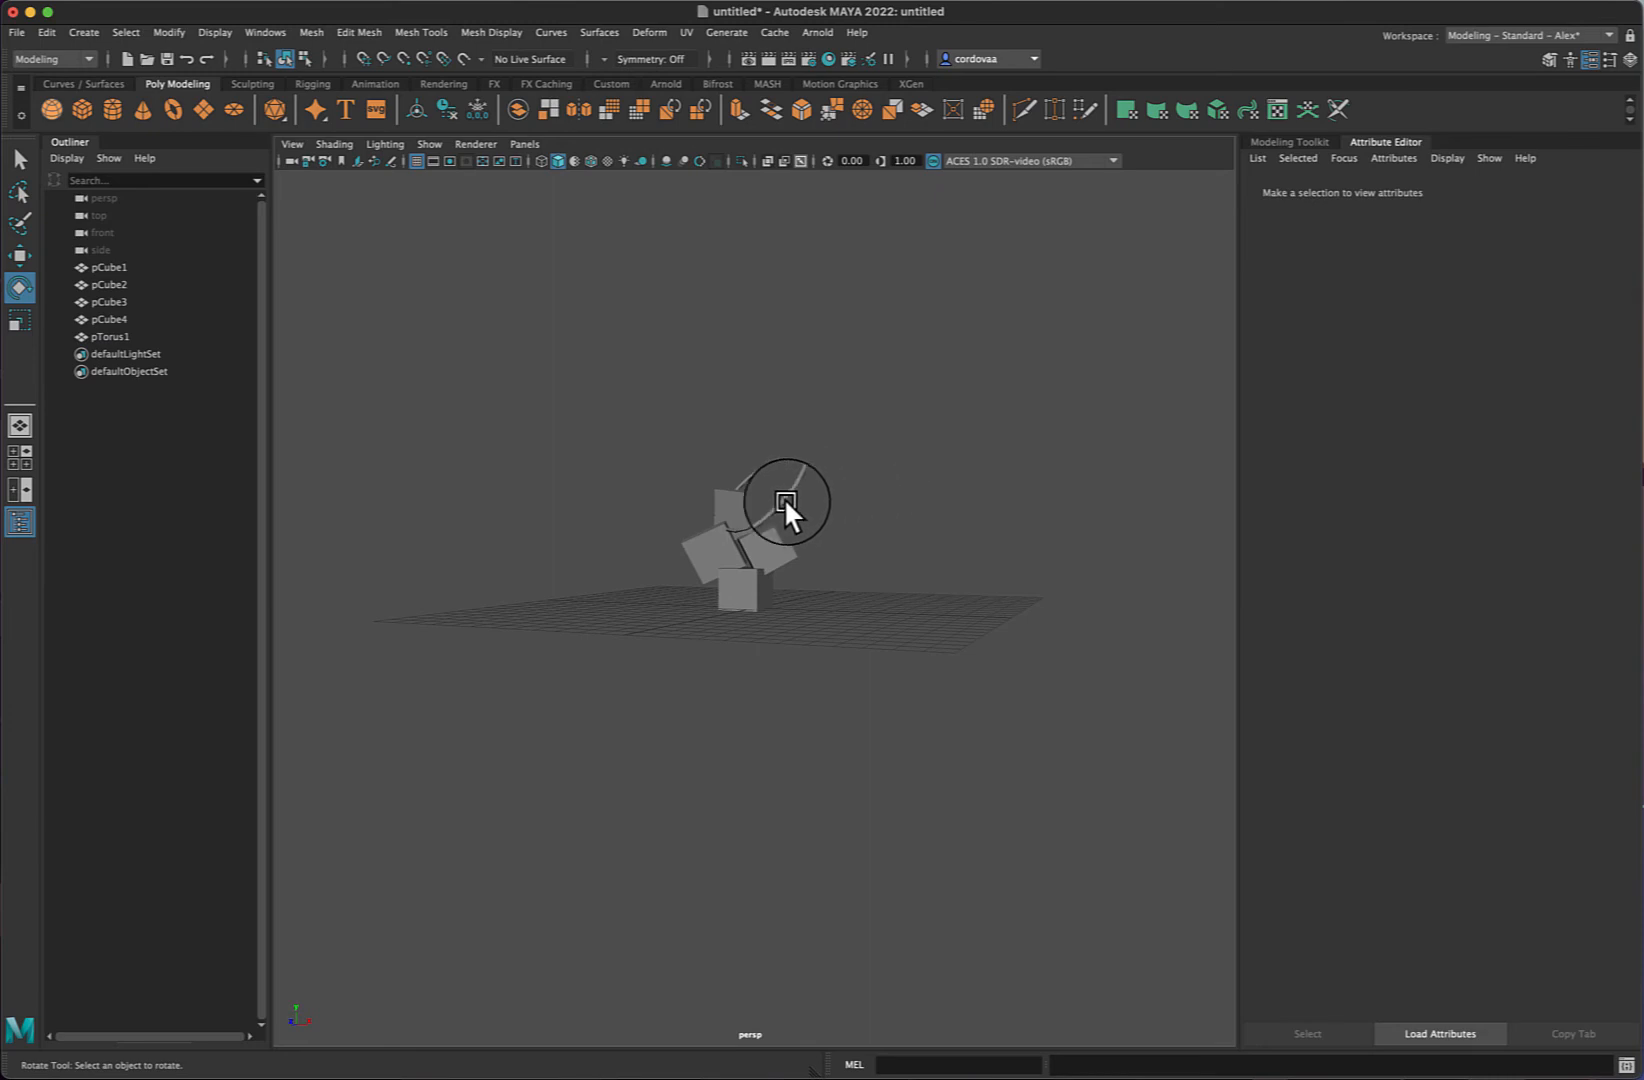
click(785, 502)
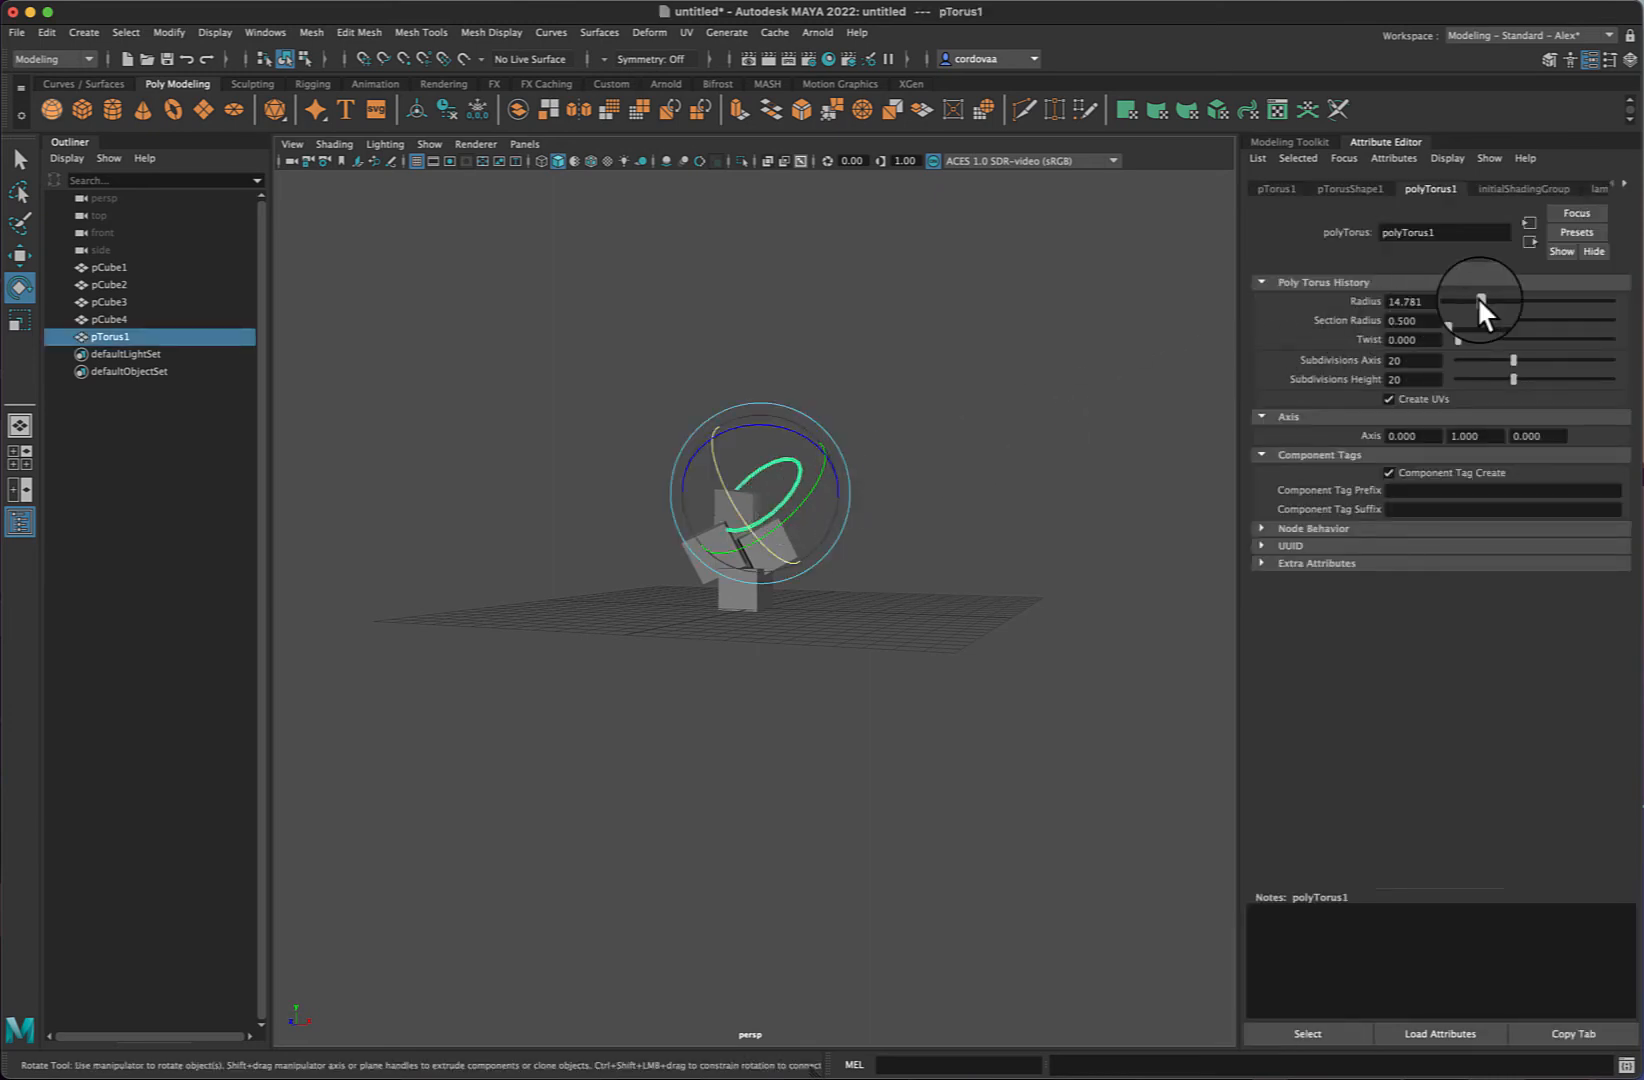
- Set the torus Radius to 13.077 and Section Radius to 1.714, then reselect the torus
drag(1477, 296, 1458, 323)
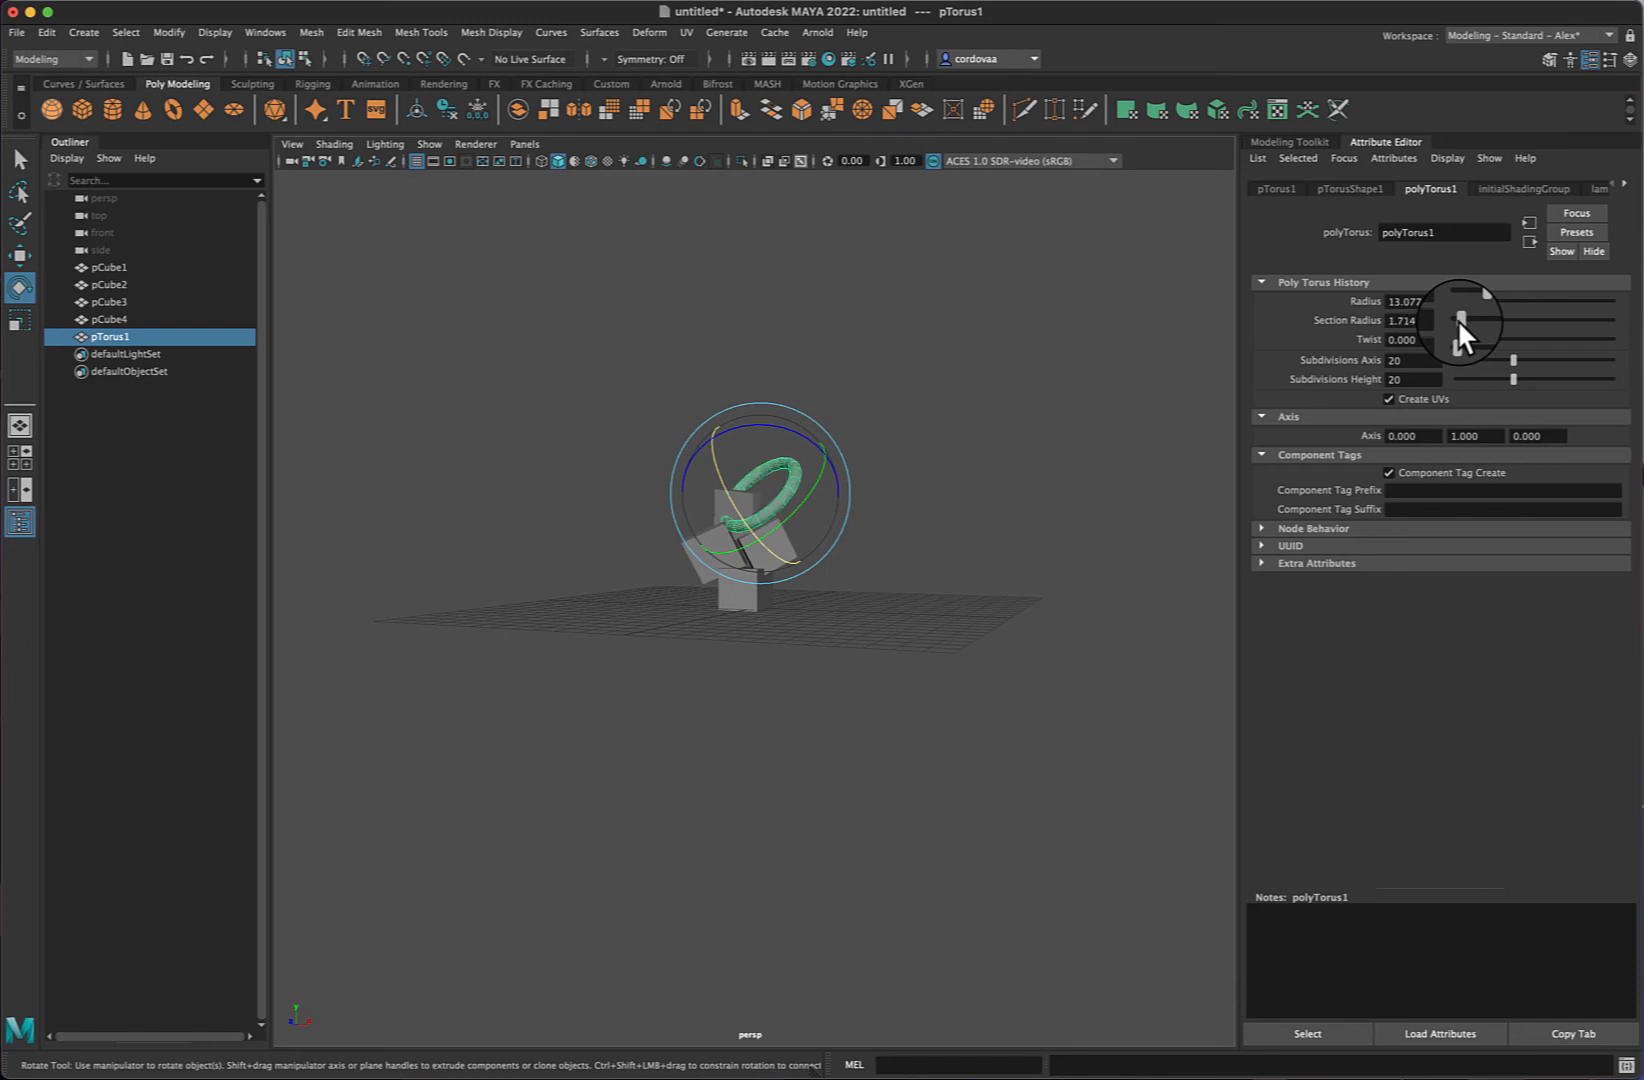
drag(1457, 318, 1456, 319)
click(1041, 410)
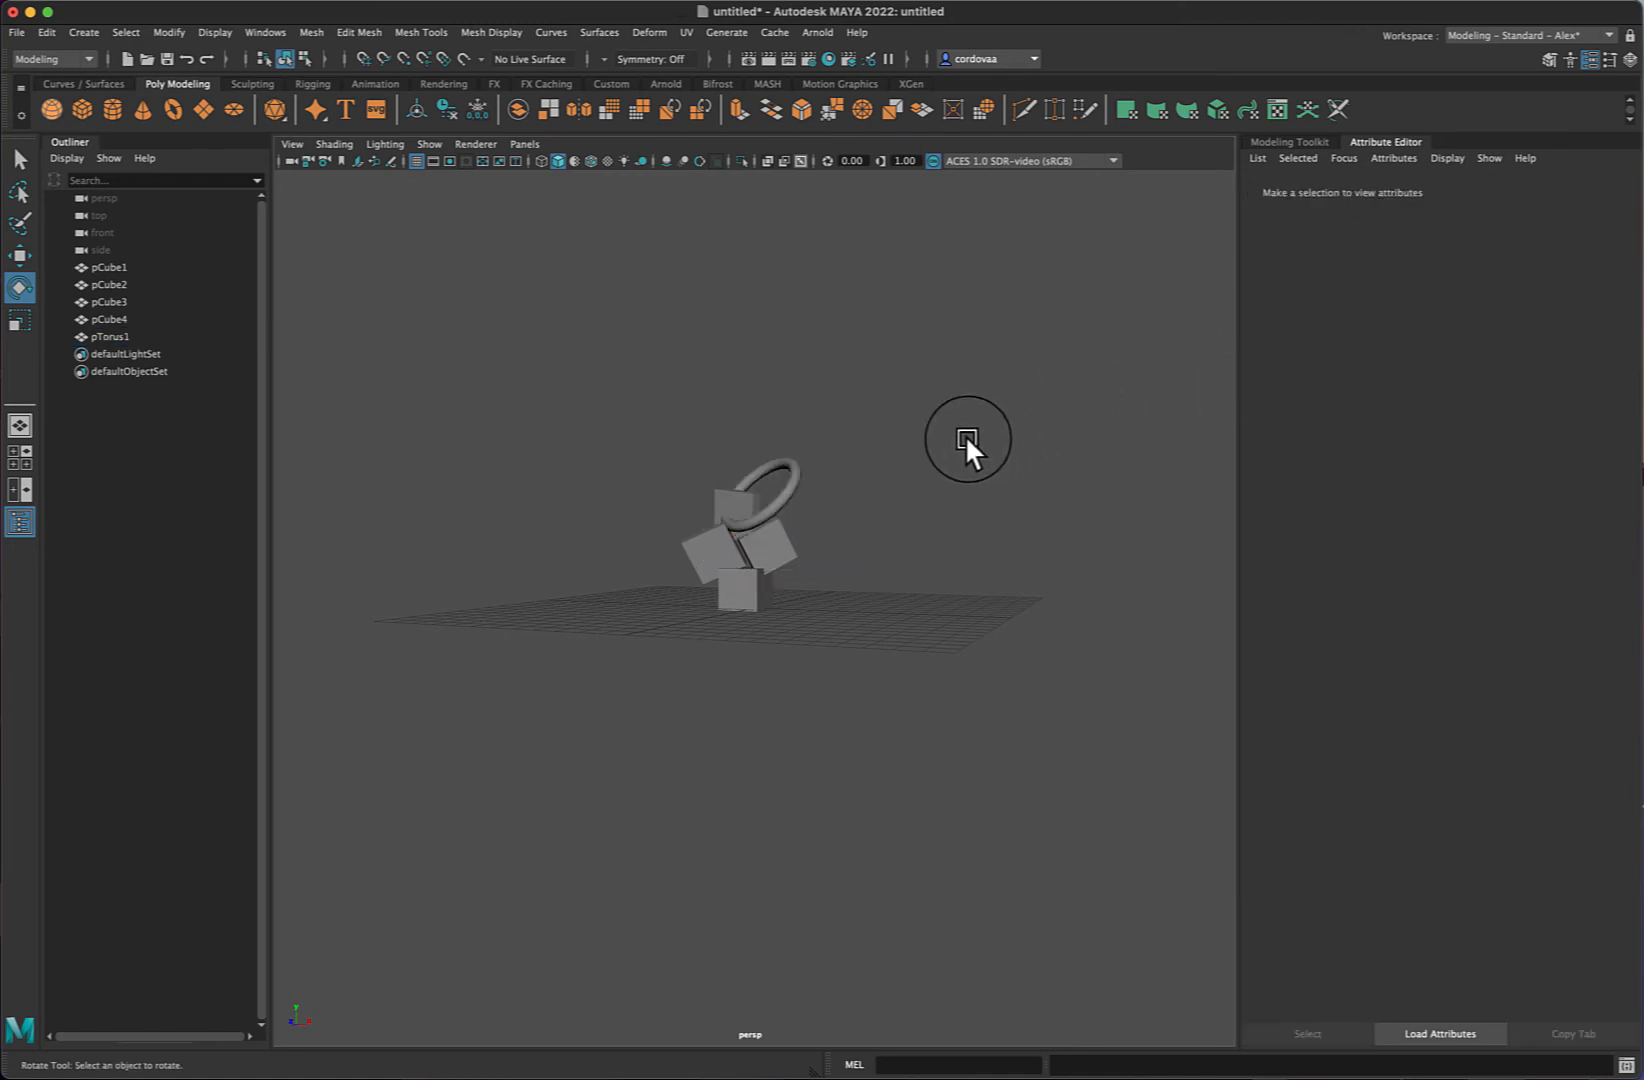
click(782, 493)
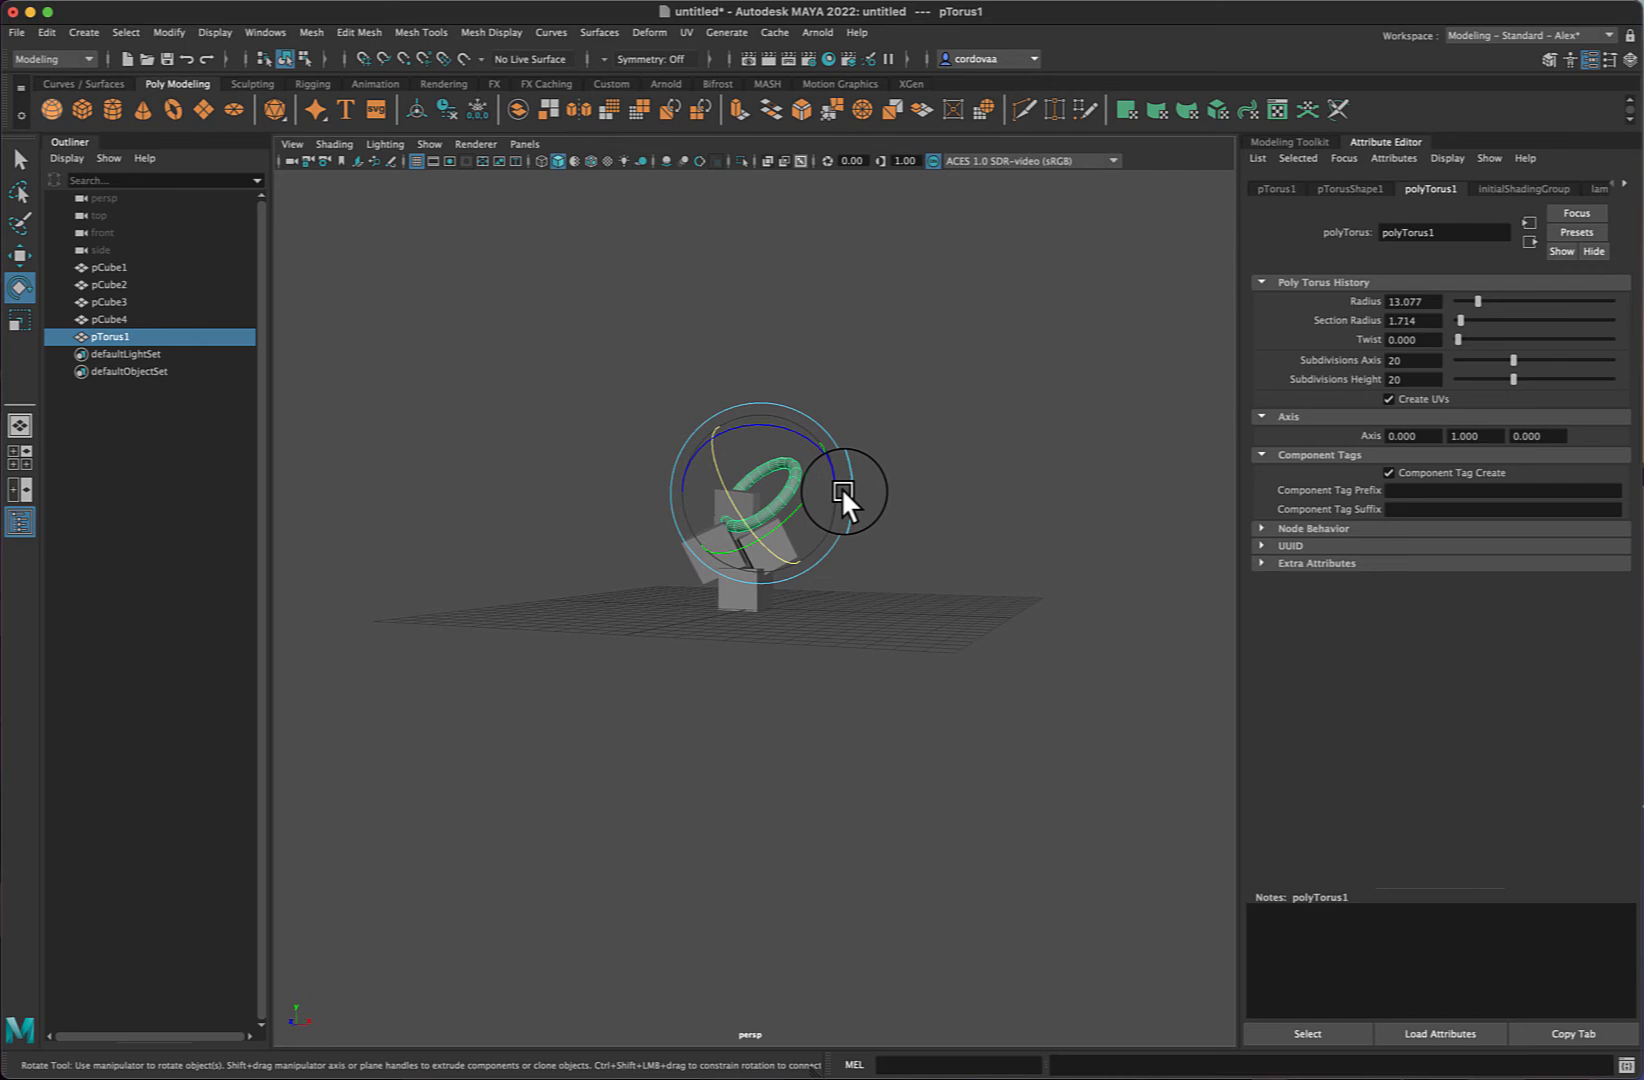
- Duplicate the torus and move and rotate the copy upward above the original
key(super+d)
drag(776, 468, 758, 463)
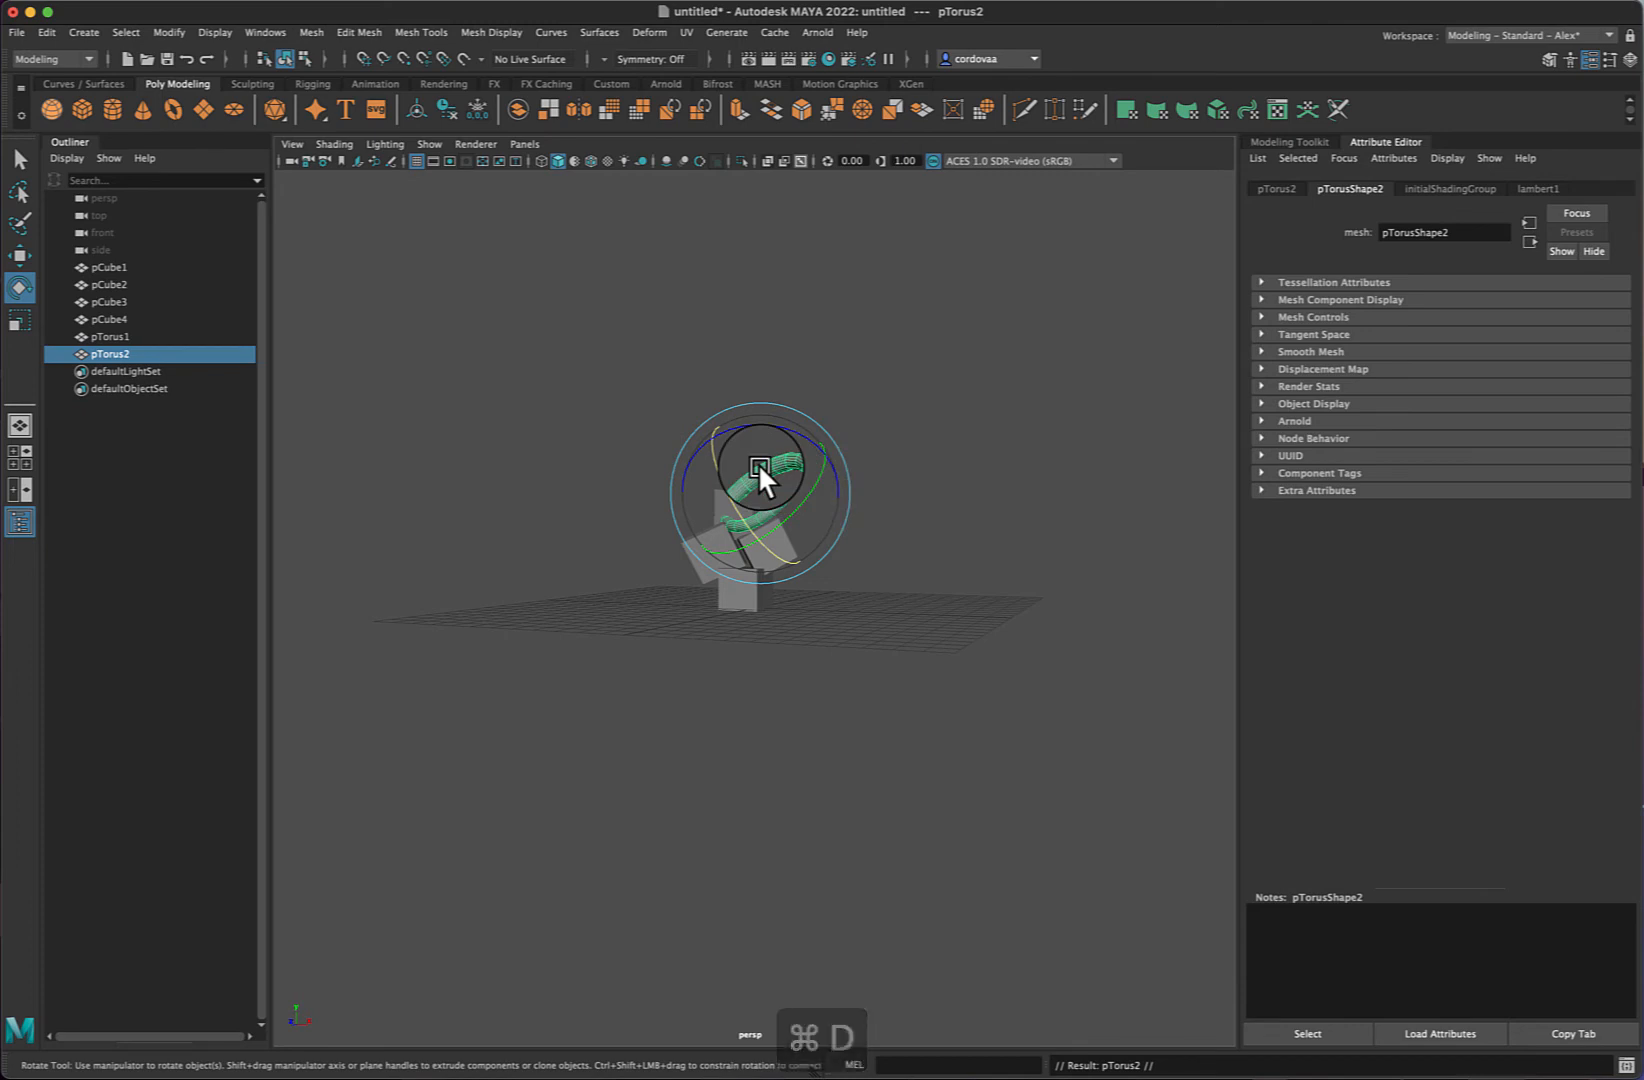
key(w)
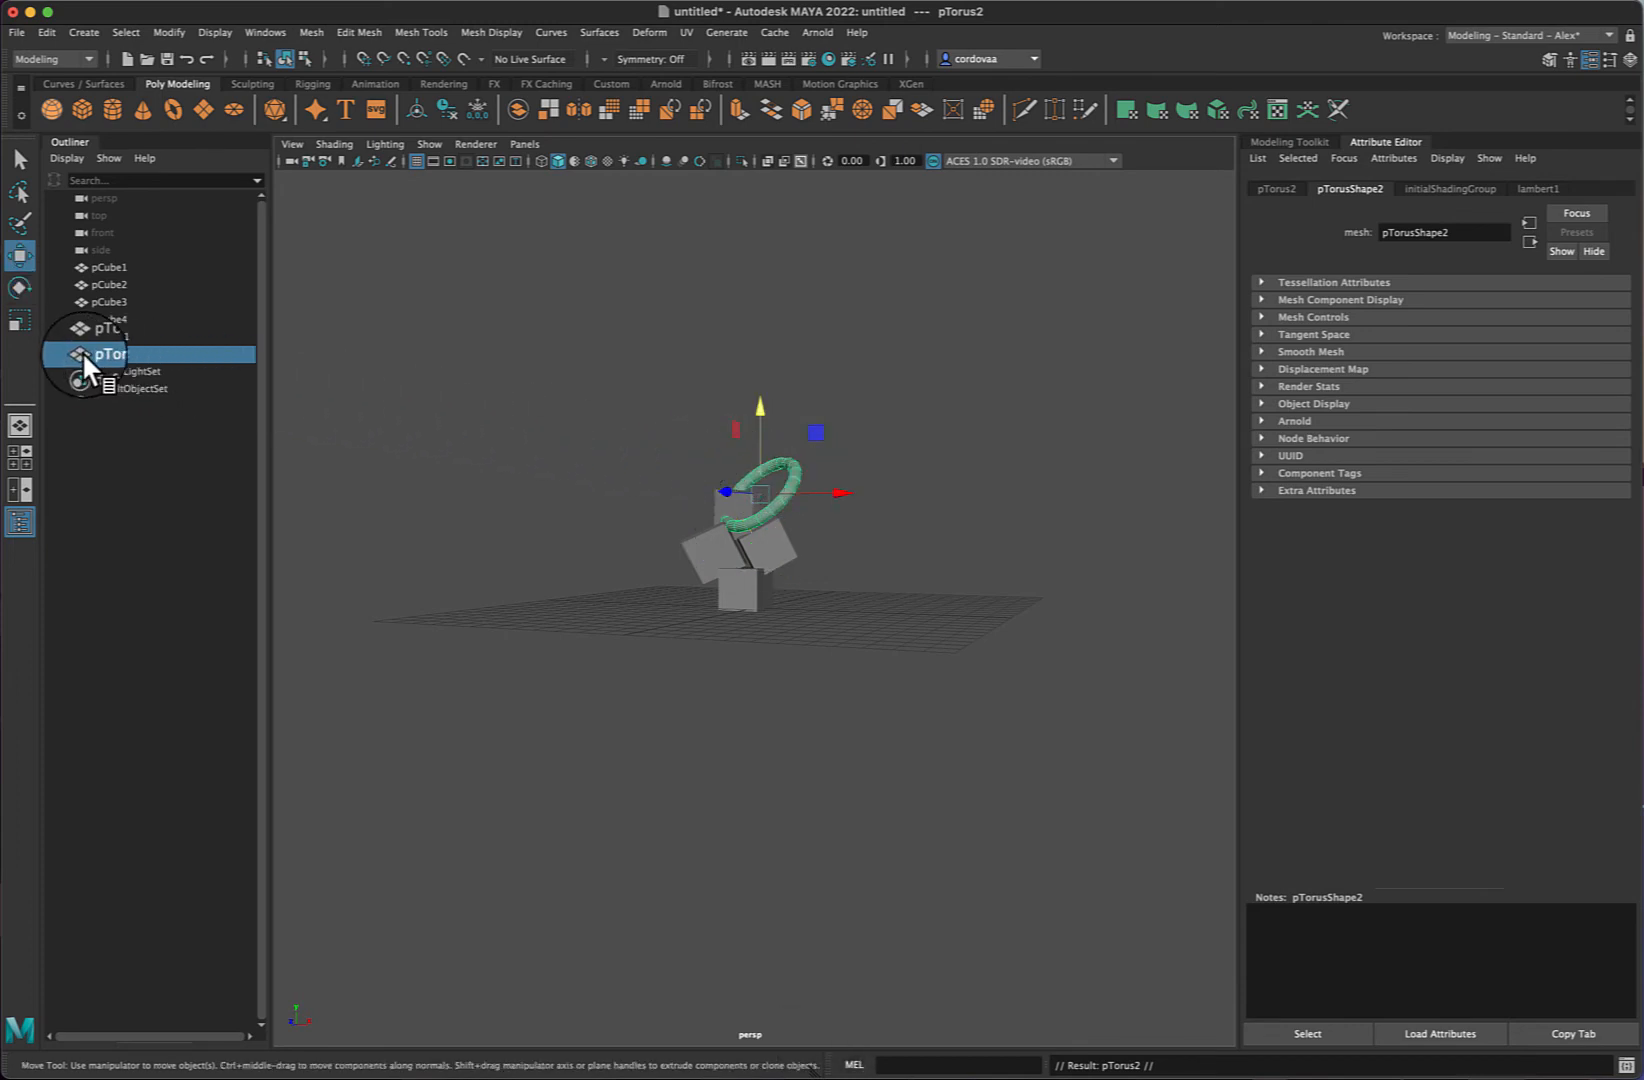
middle_drag(727, 405, 756, 373)
key(e)
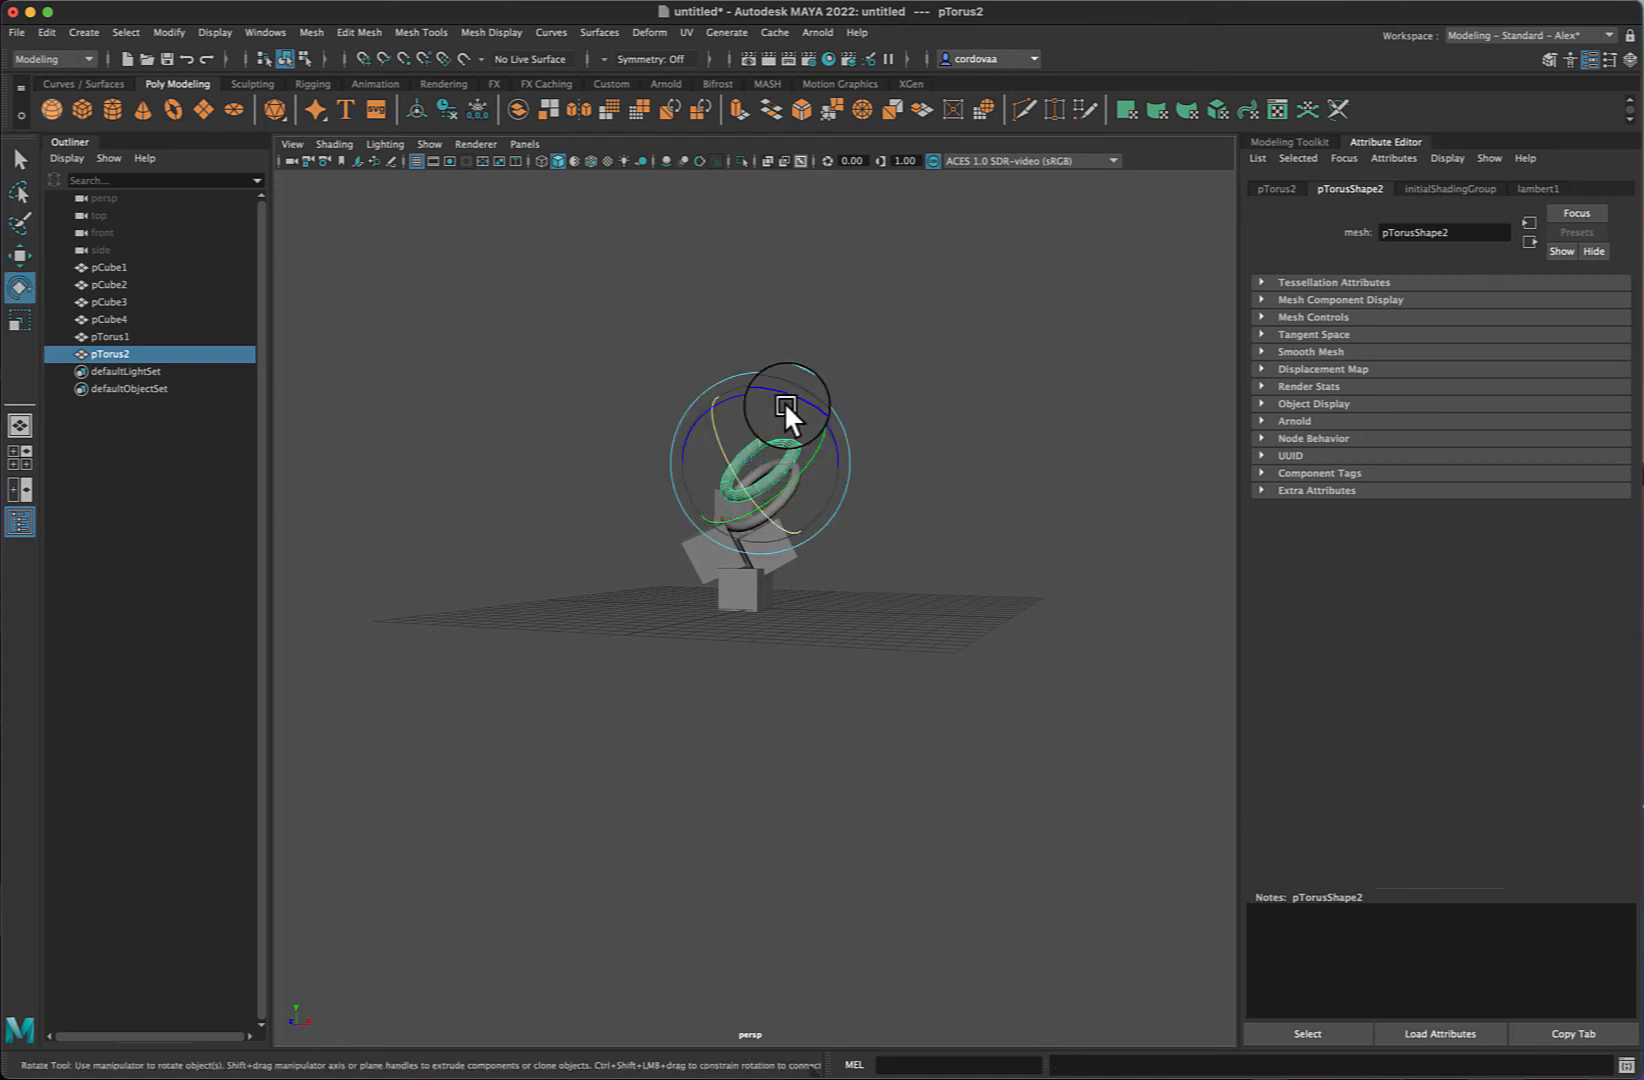
drag(830, 412, 842, 467)
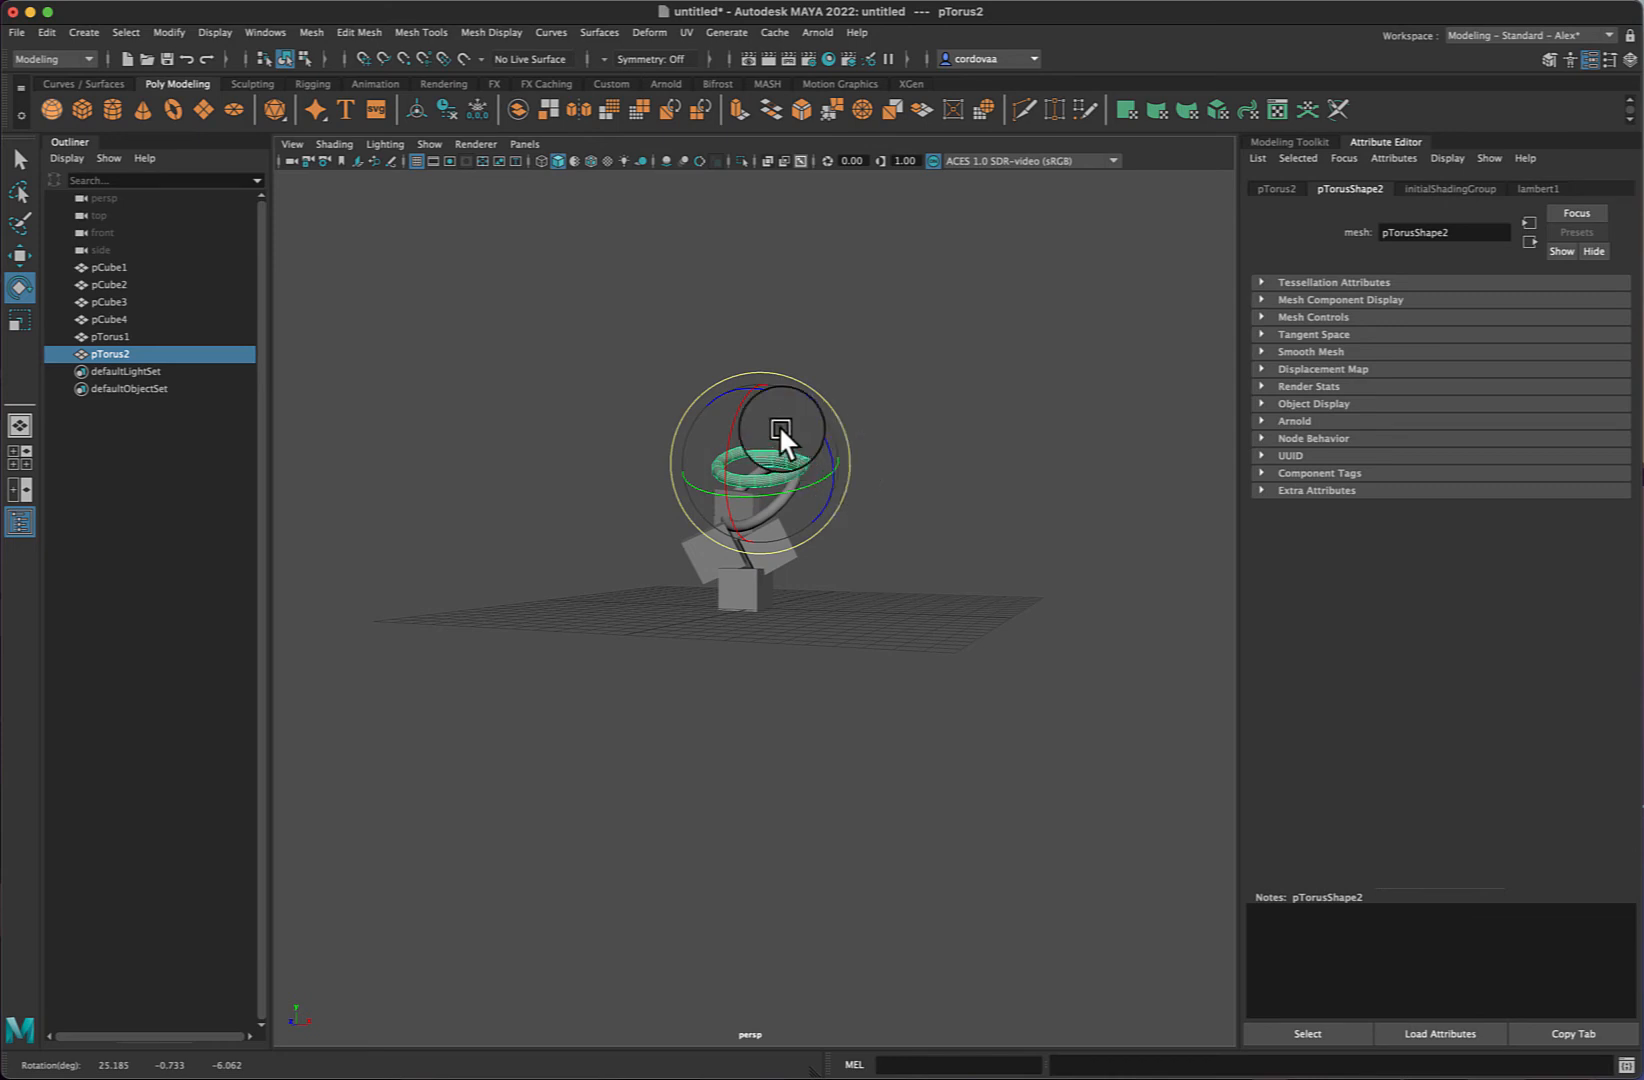
- Scale the duplicated torus slightly and rotate it further to about 35 degrees in X
key(r)
drag(765, 443, 771, 458)
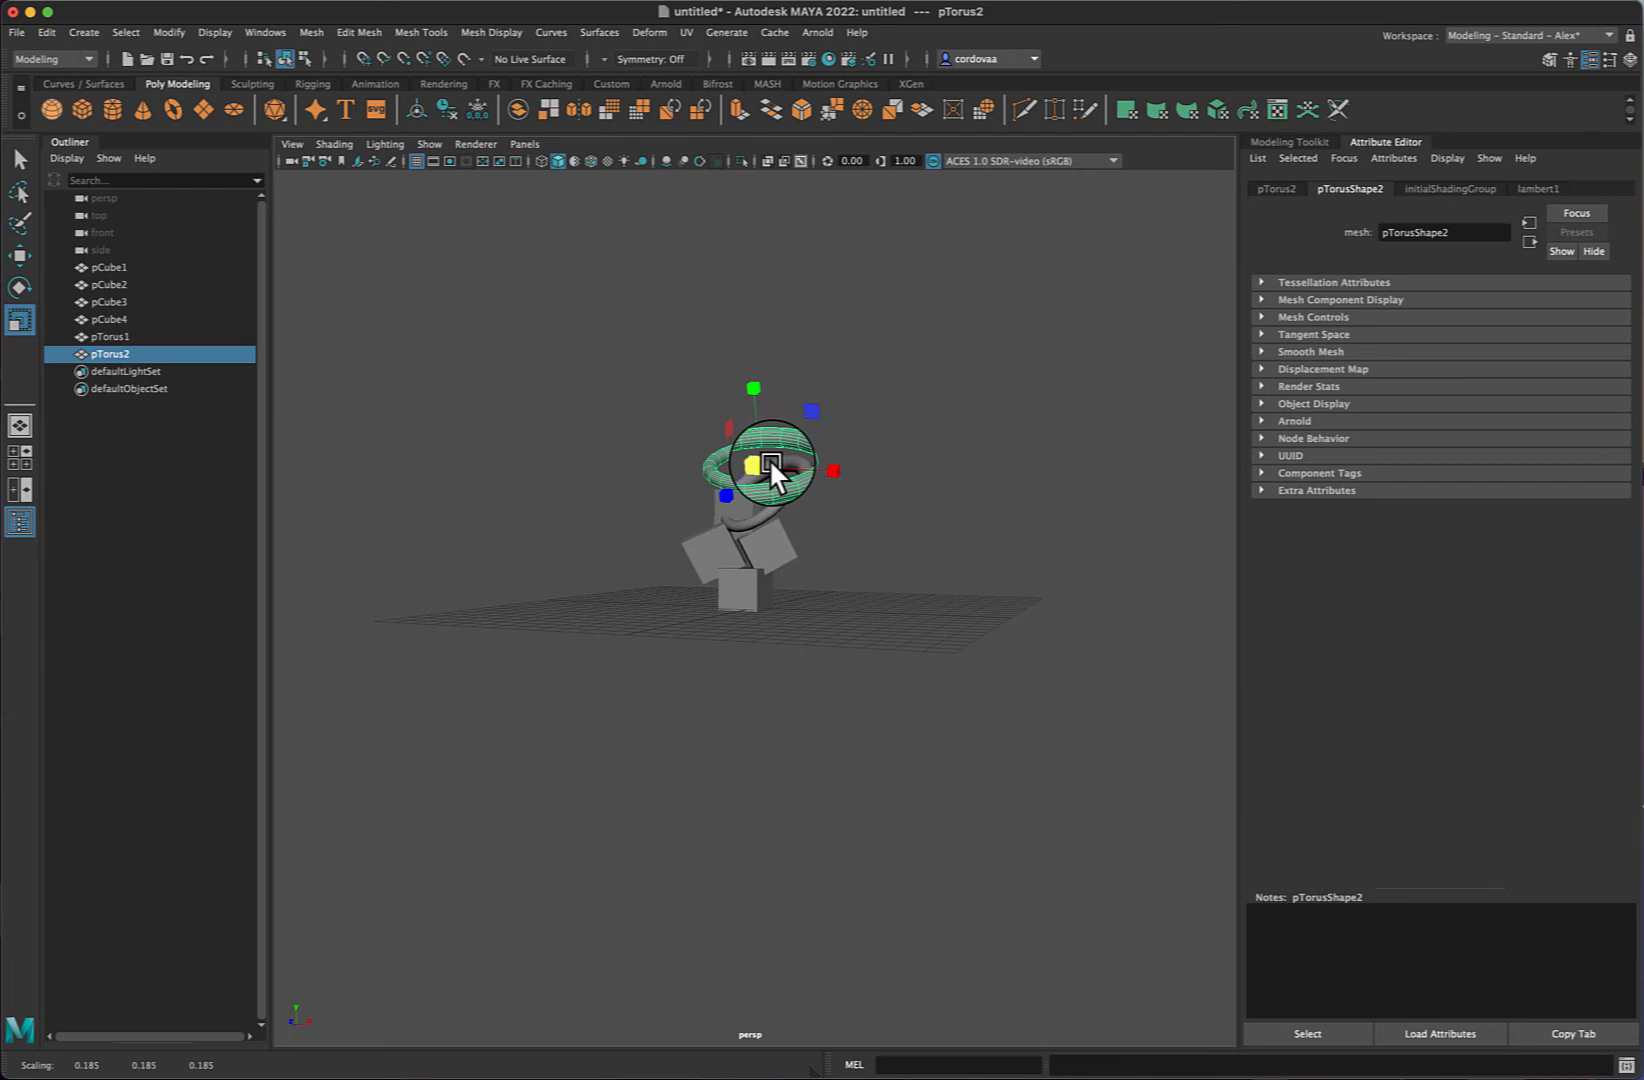
key(e)
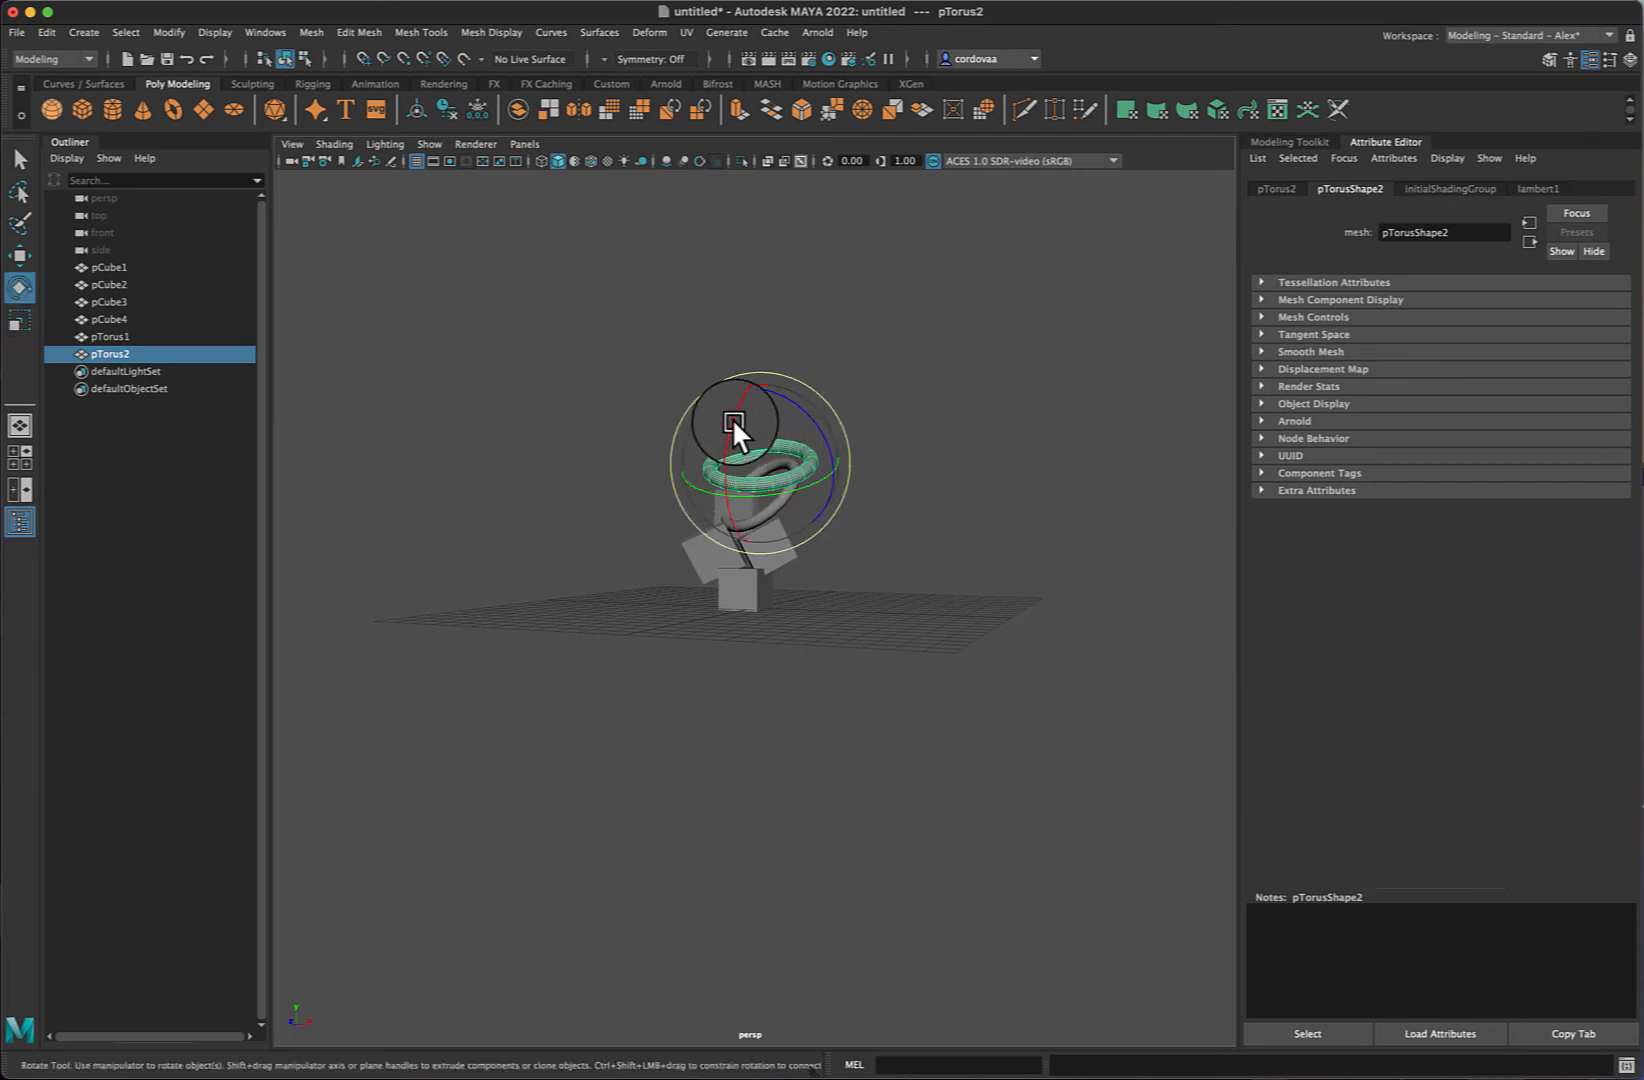
drag(731, 418, 730, 432)
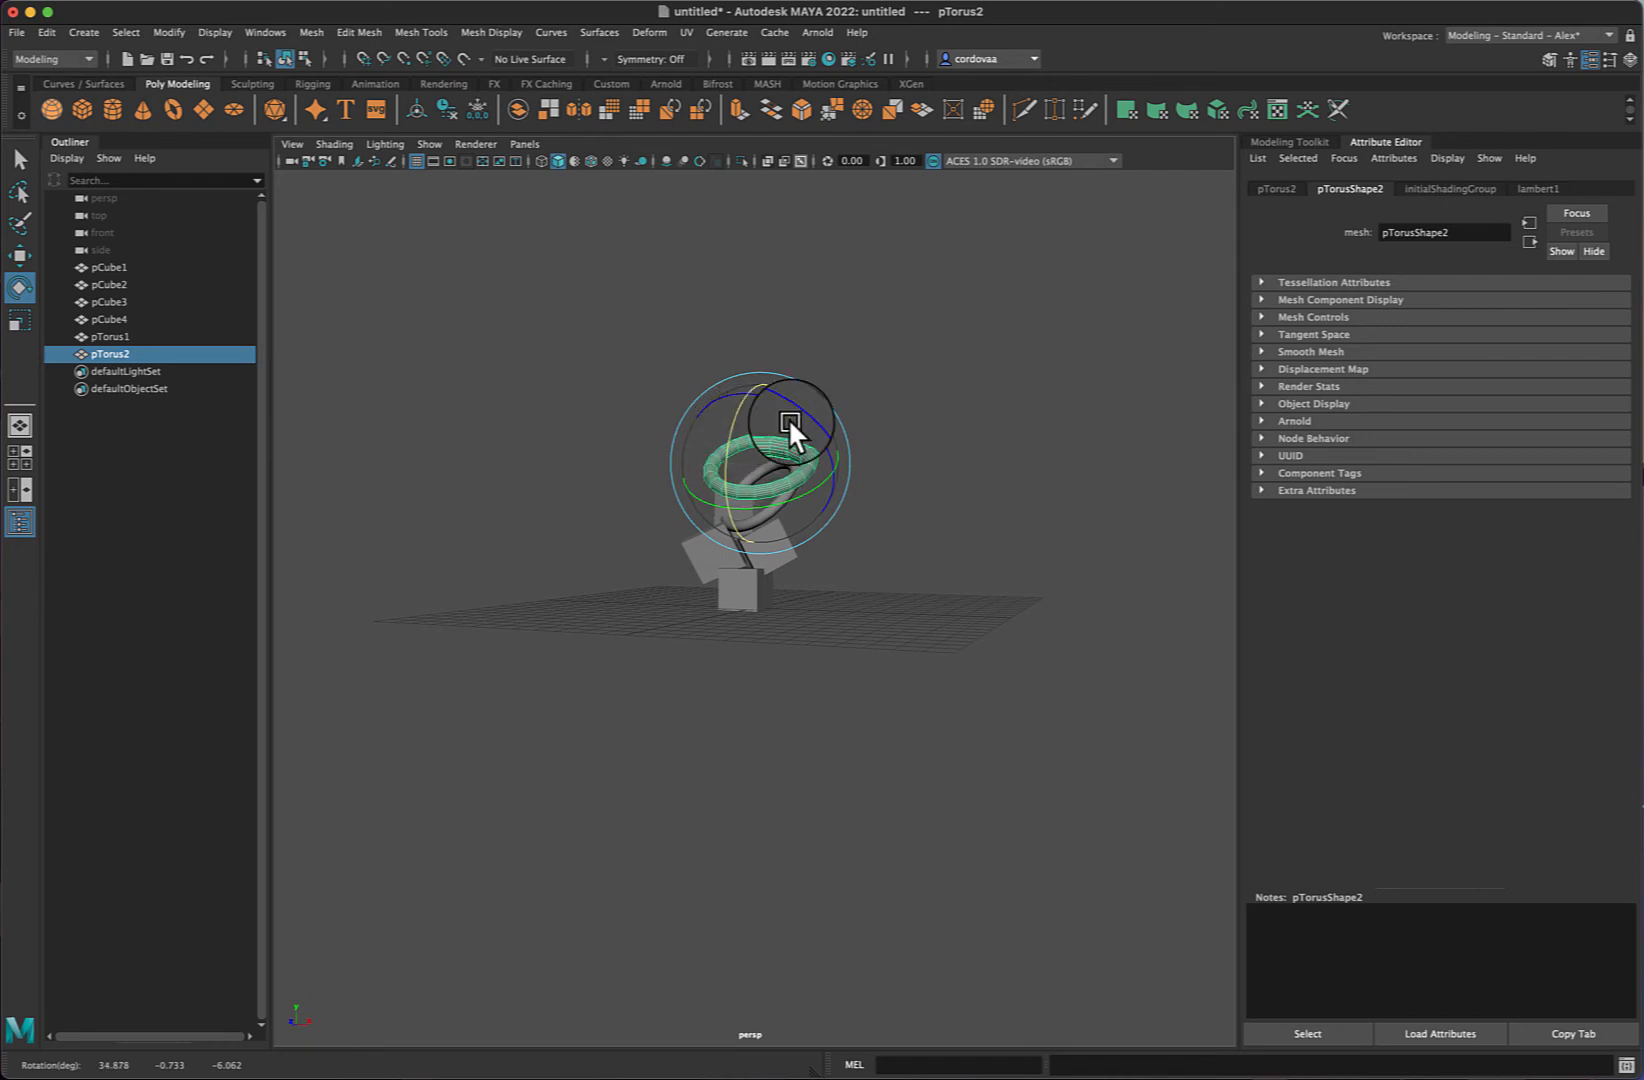
key(w)
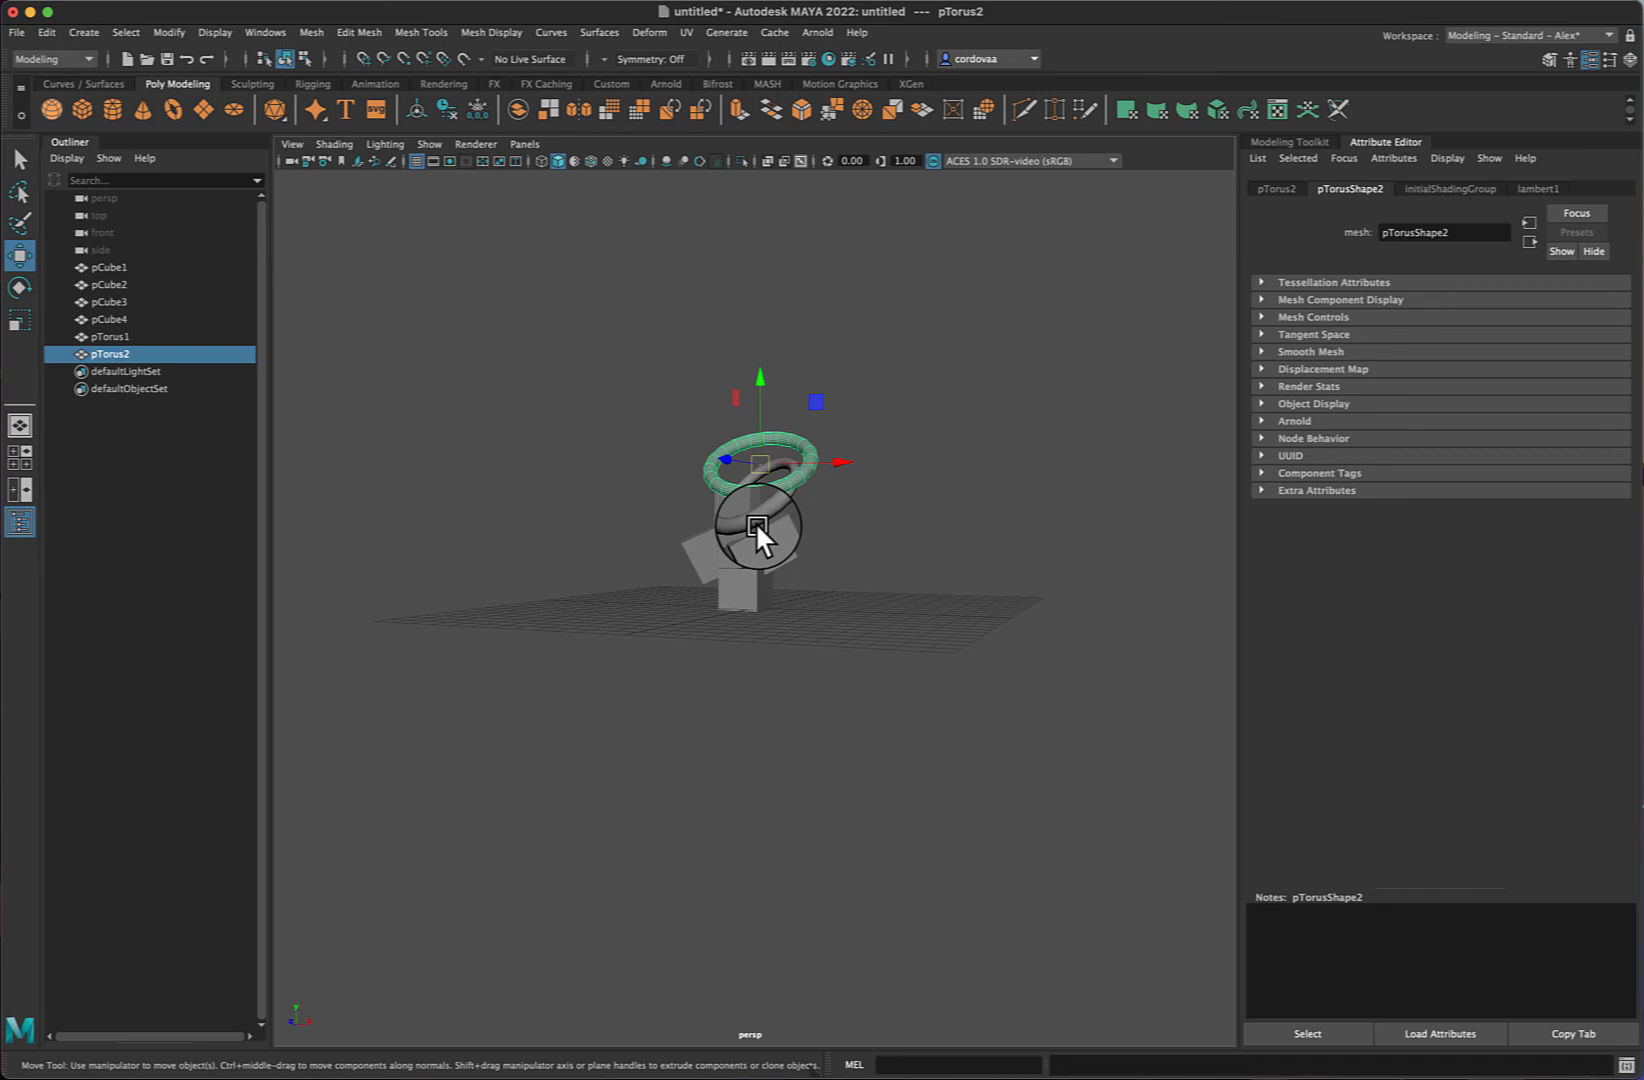
- Repeat Duplicate with Transform eleven times to build a spiral of torus copies
key(shift+d)
key(shift+d)
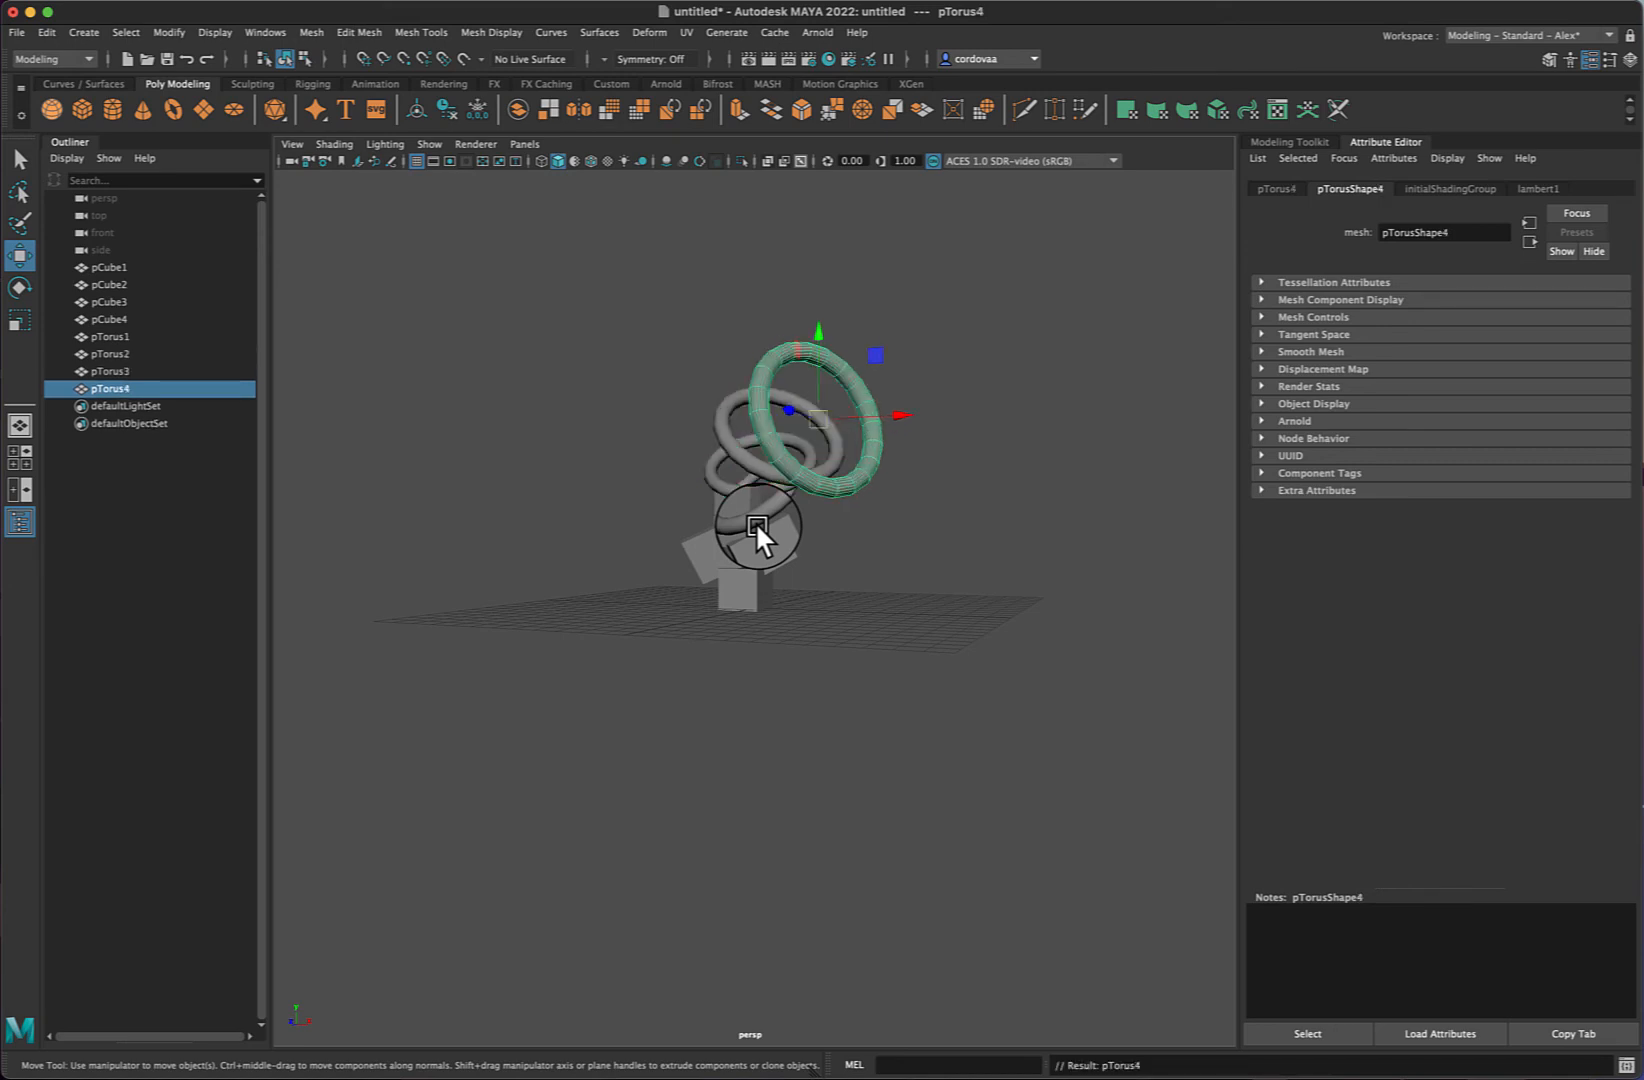
key(shift+d)
key(shift+d)
key(shift+d)
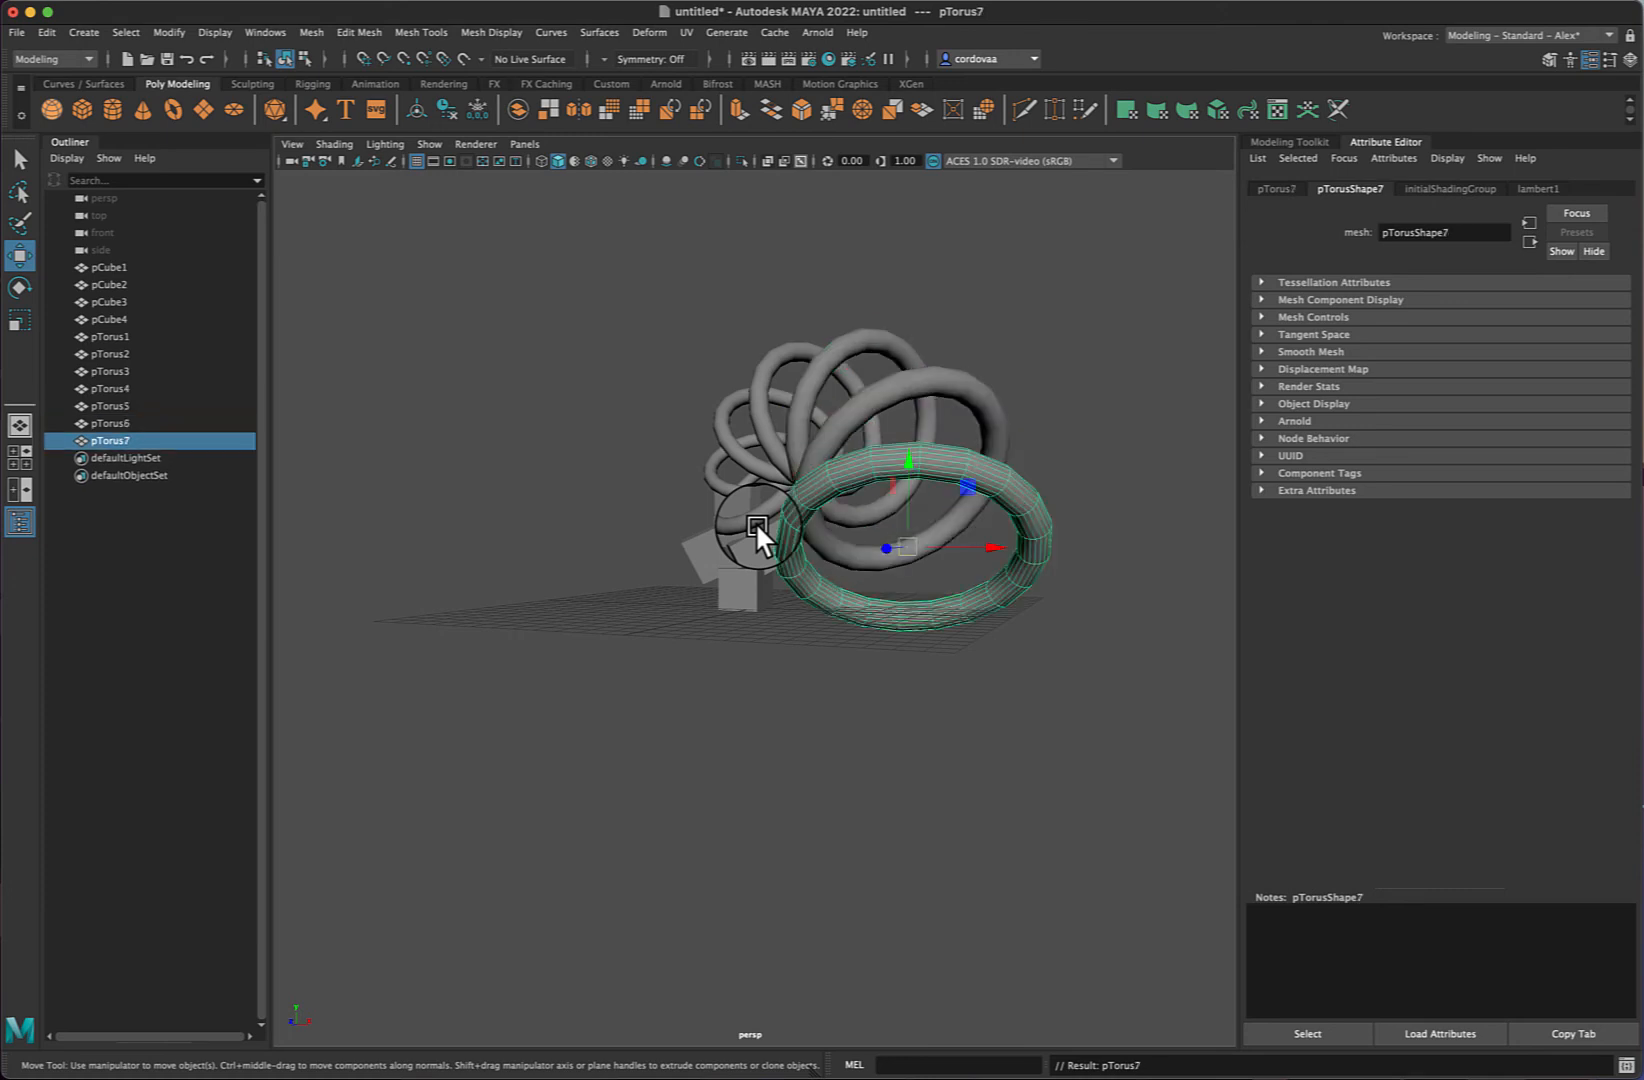
key(shift+d)
key(shift+d)
key(shift+d)
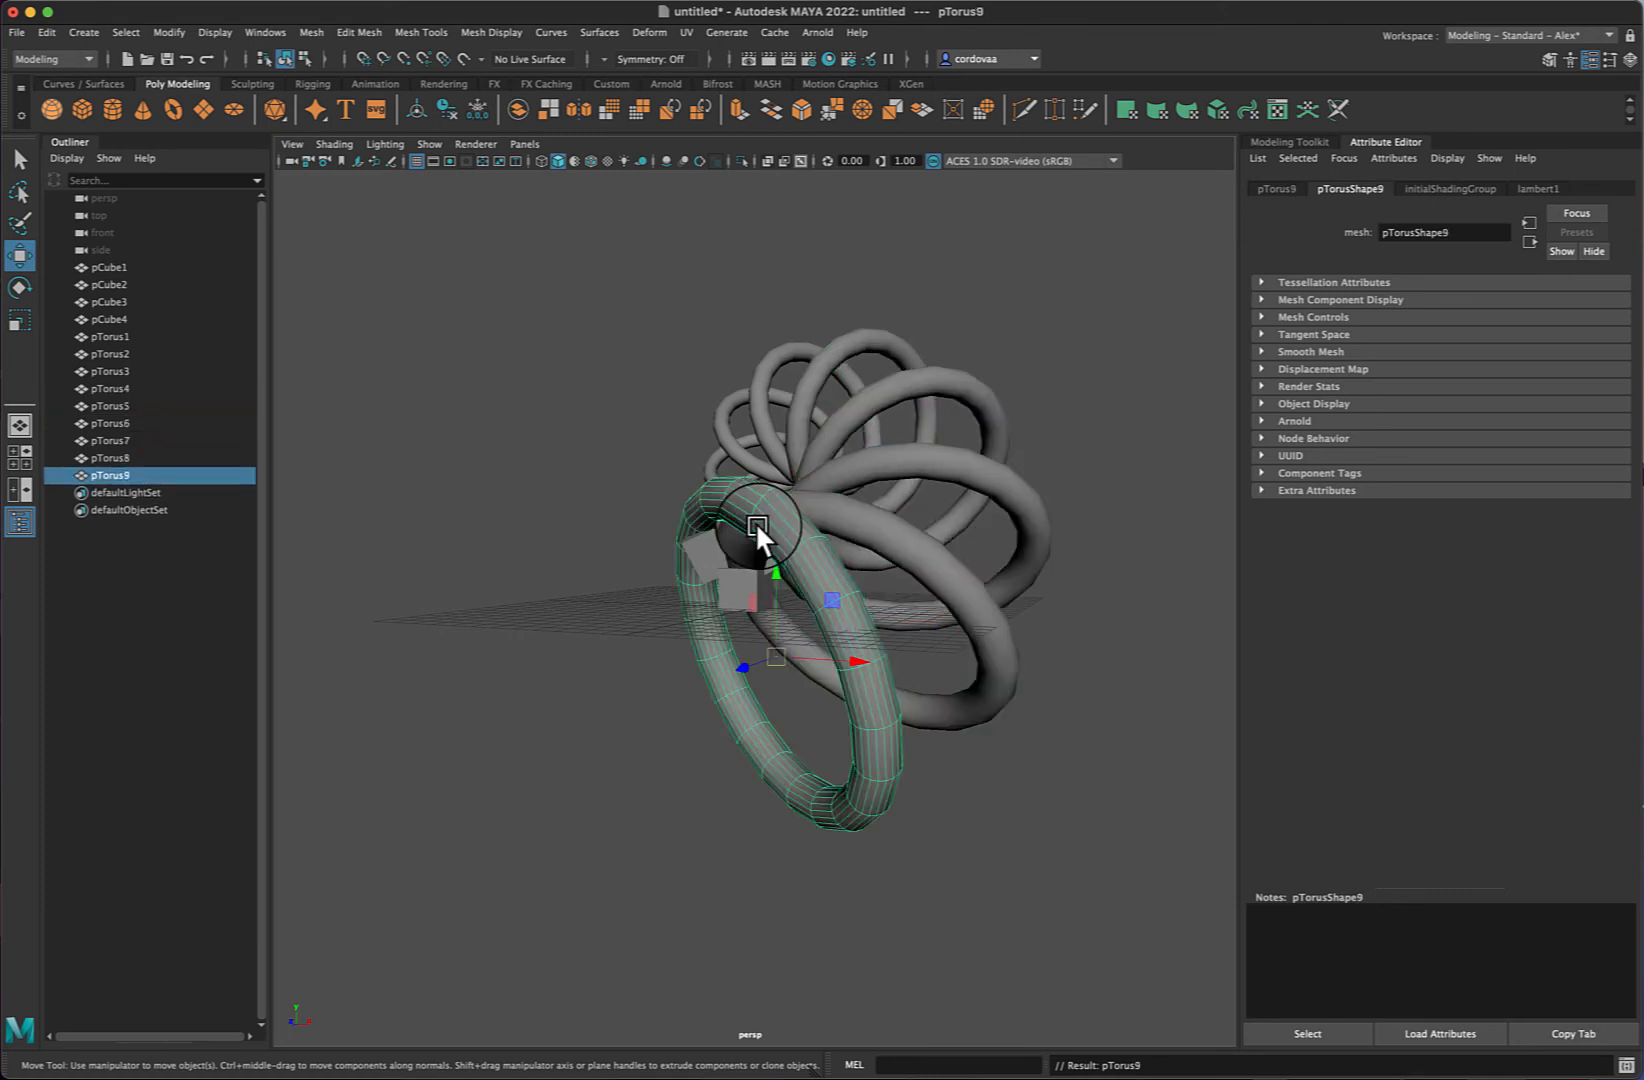
key(shift+d)
key(shift+d)
key(shift+d)
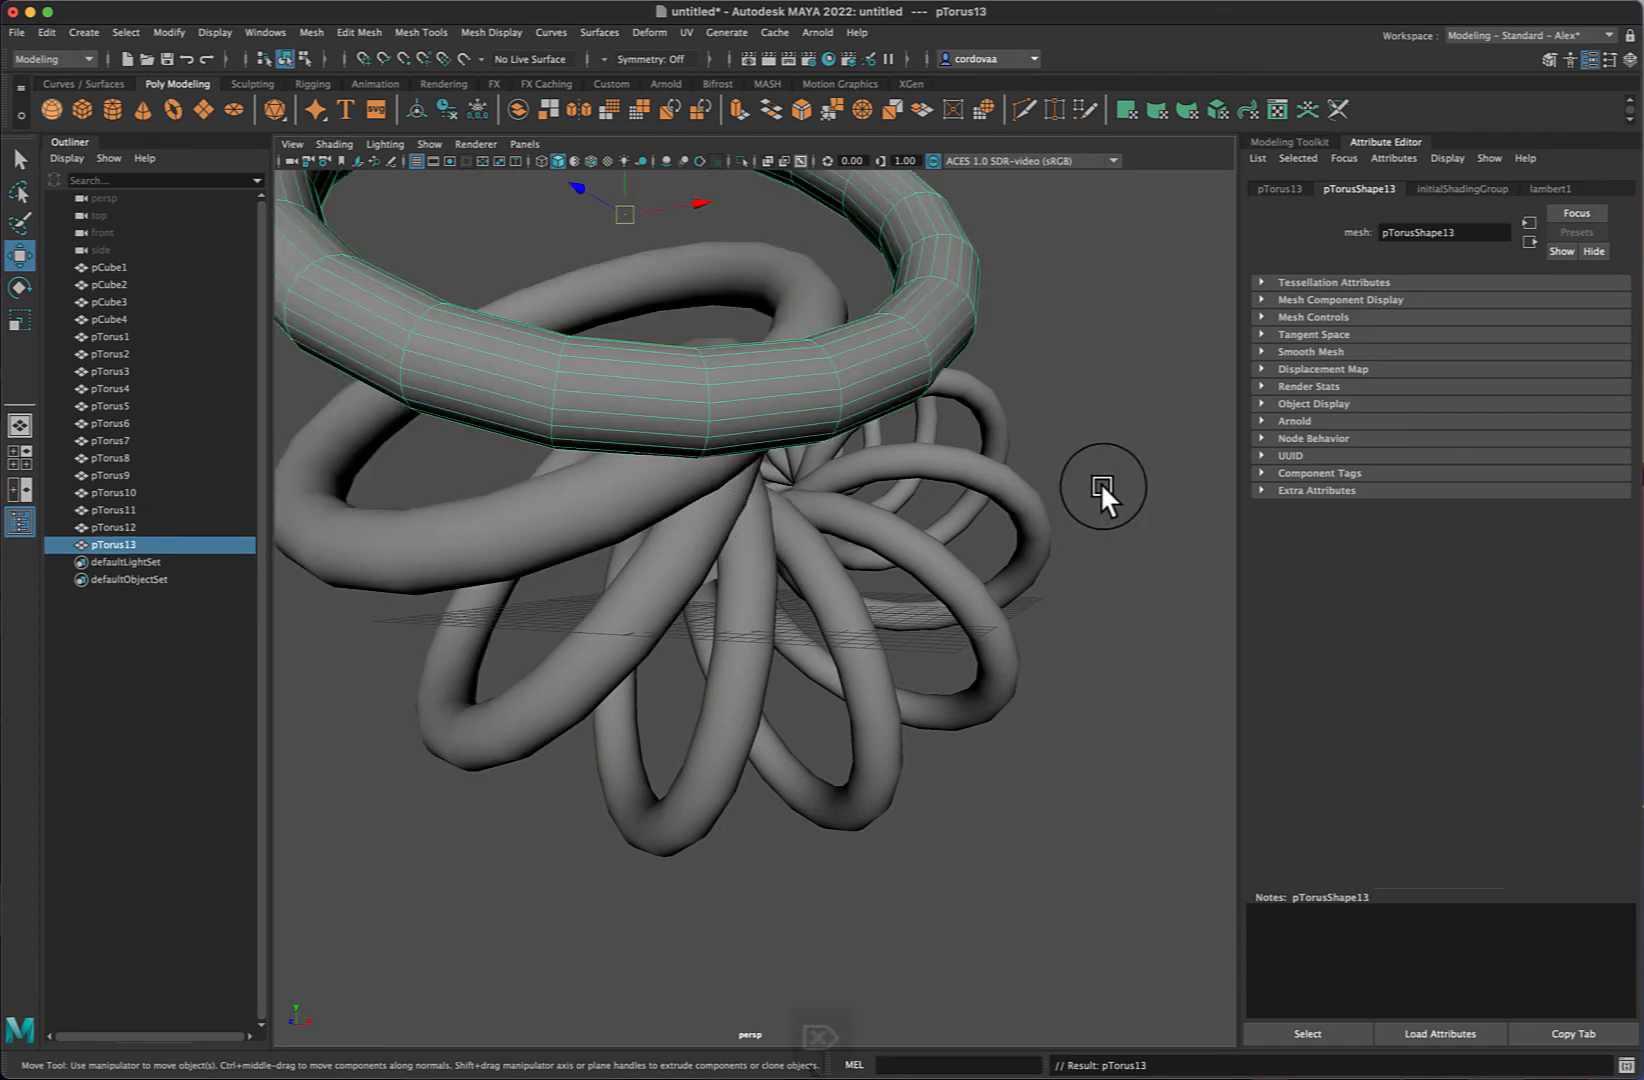
- Delete the two most recently created torus copies
key(Delete)
click(740, 426)
key(Delete)
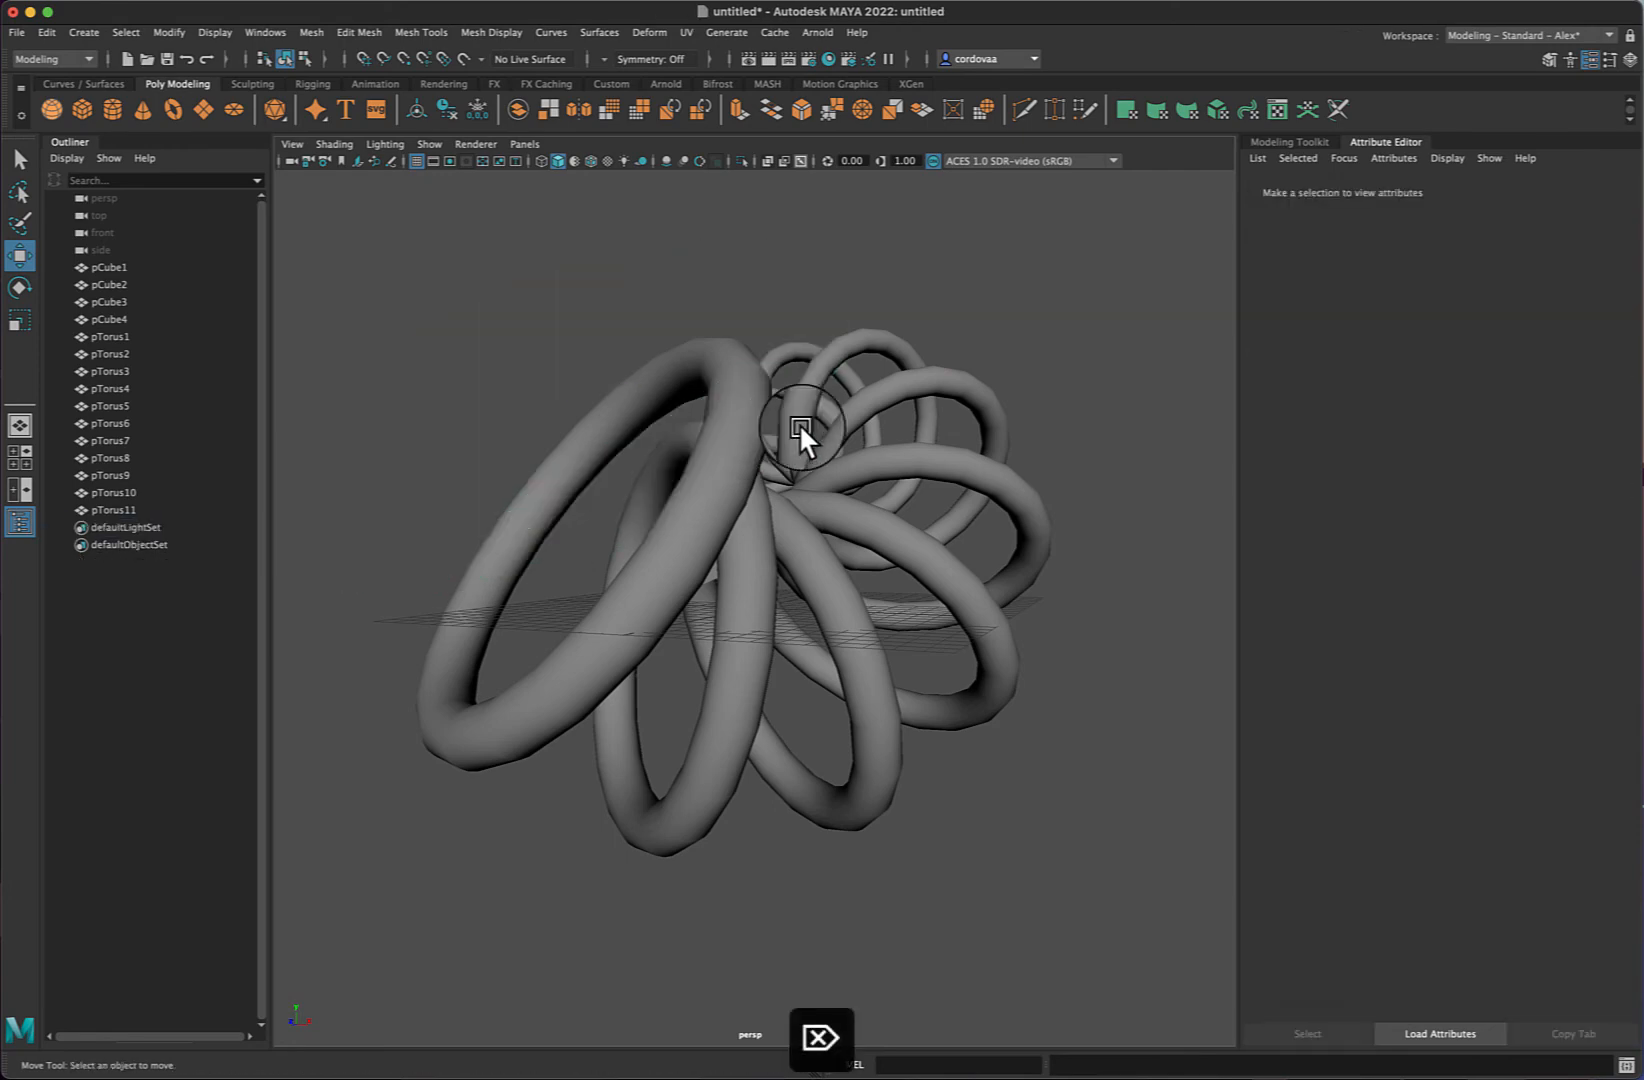
- Undo repeatedly to remove the torus spiral copies and the duplicate's last move, leaving two tori
mouse_move(1091, 423)
alt+mouse_down()
mouse_move(1060, 451)
mouse_move(871, 417)
mouse_move(962, 467)
mouse_move(1057, 424)
mouse_move(1154, 420)
mouse_move(1081, 445)
mouse_move(915, 429)
mouse_move(886, 482)
mouse_move(932, 499)
mouse_move(1116, 429)
alt+mouse_up()
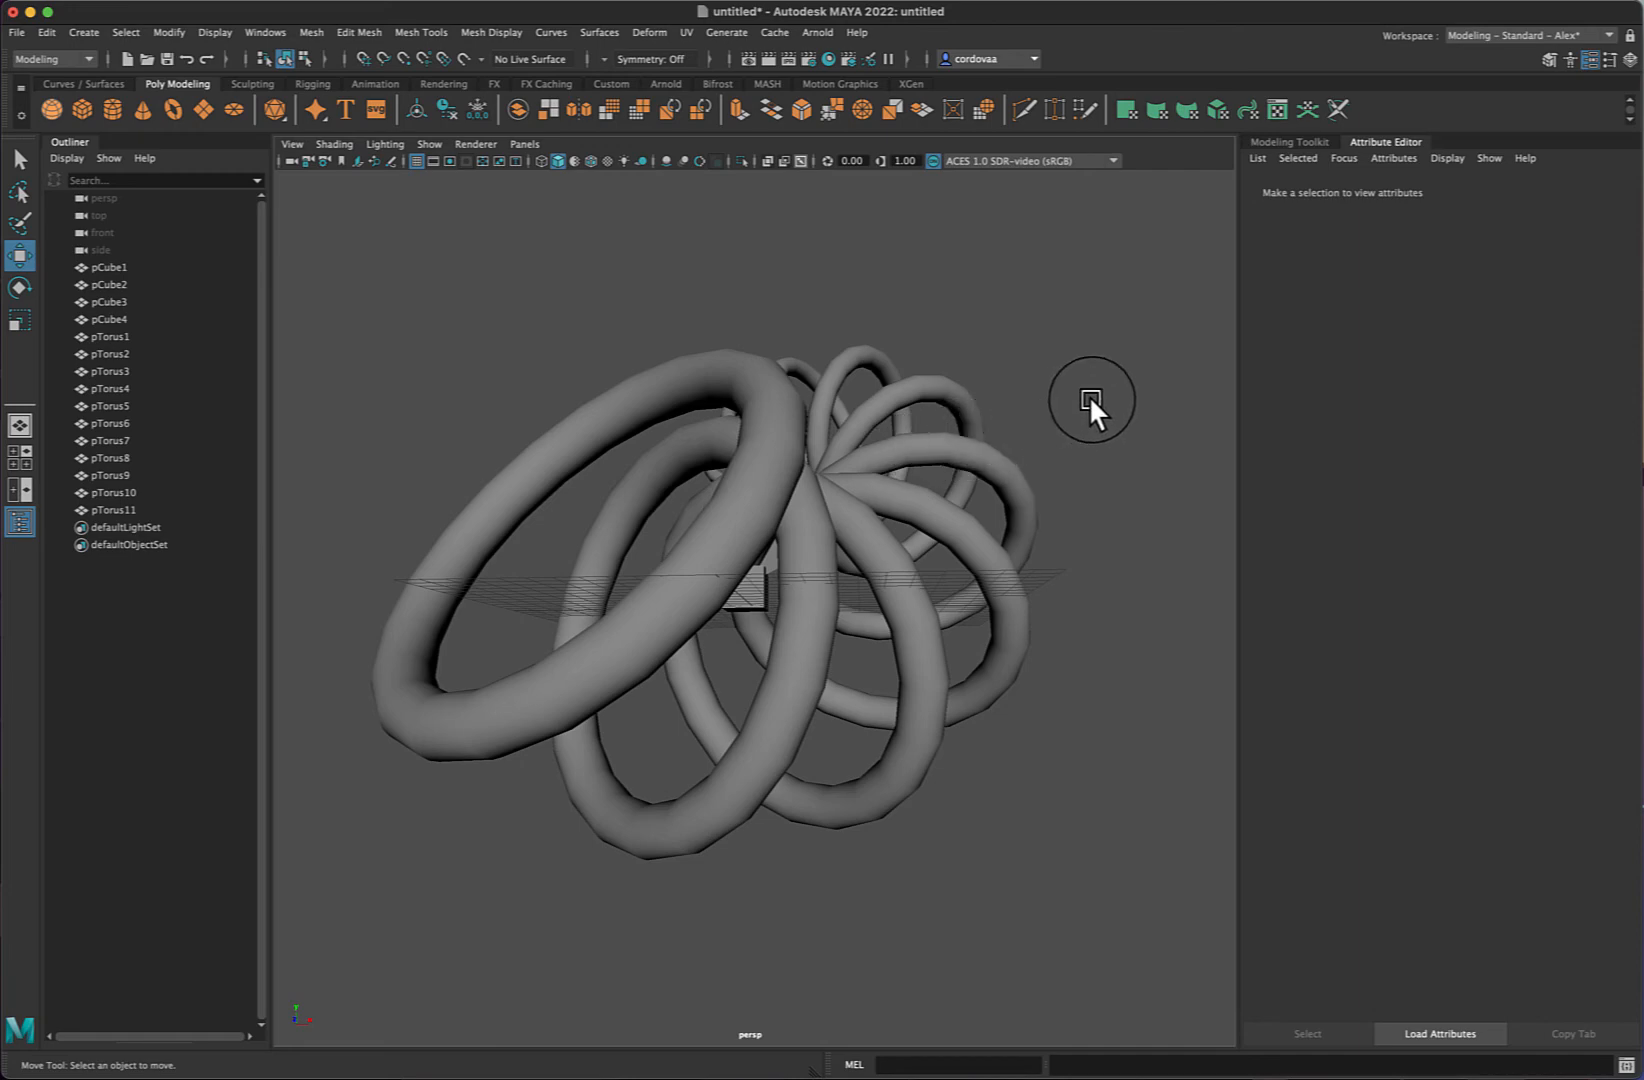
alt+drag(1090, 395, 941, 391)
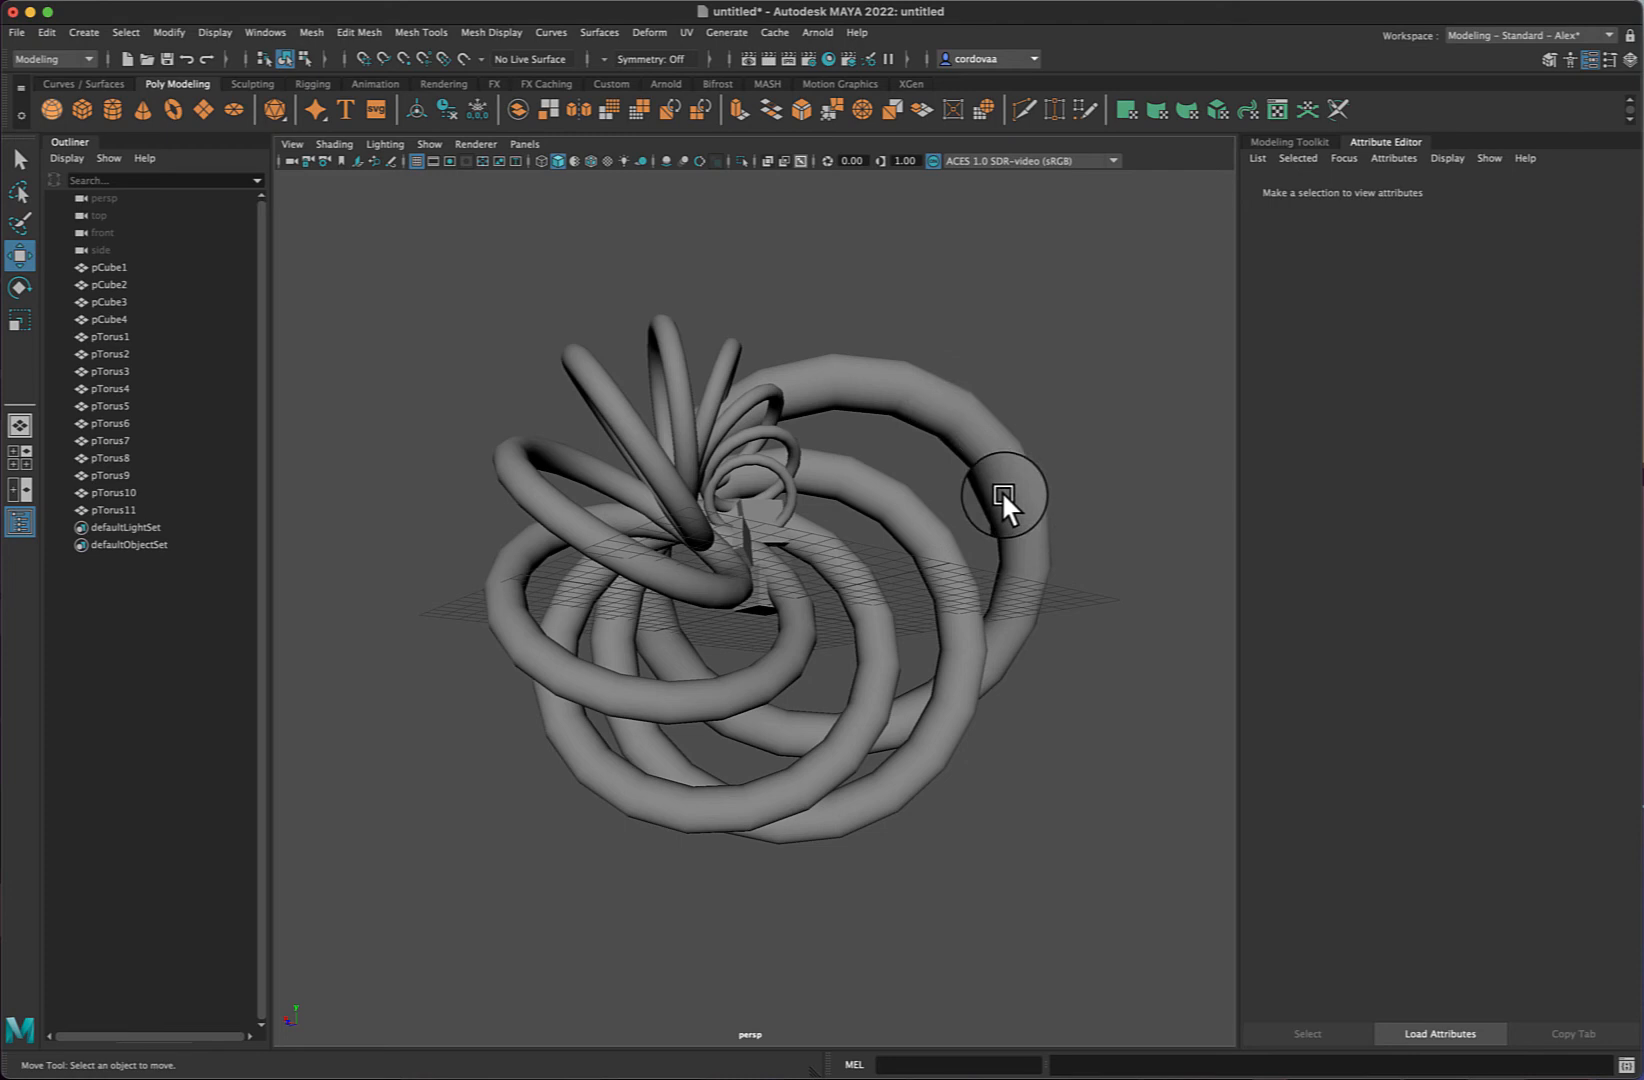
key(super+z)
key(super+z)
key(super+z)
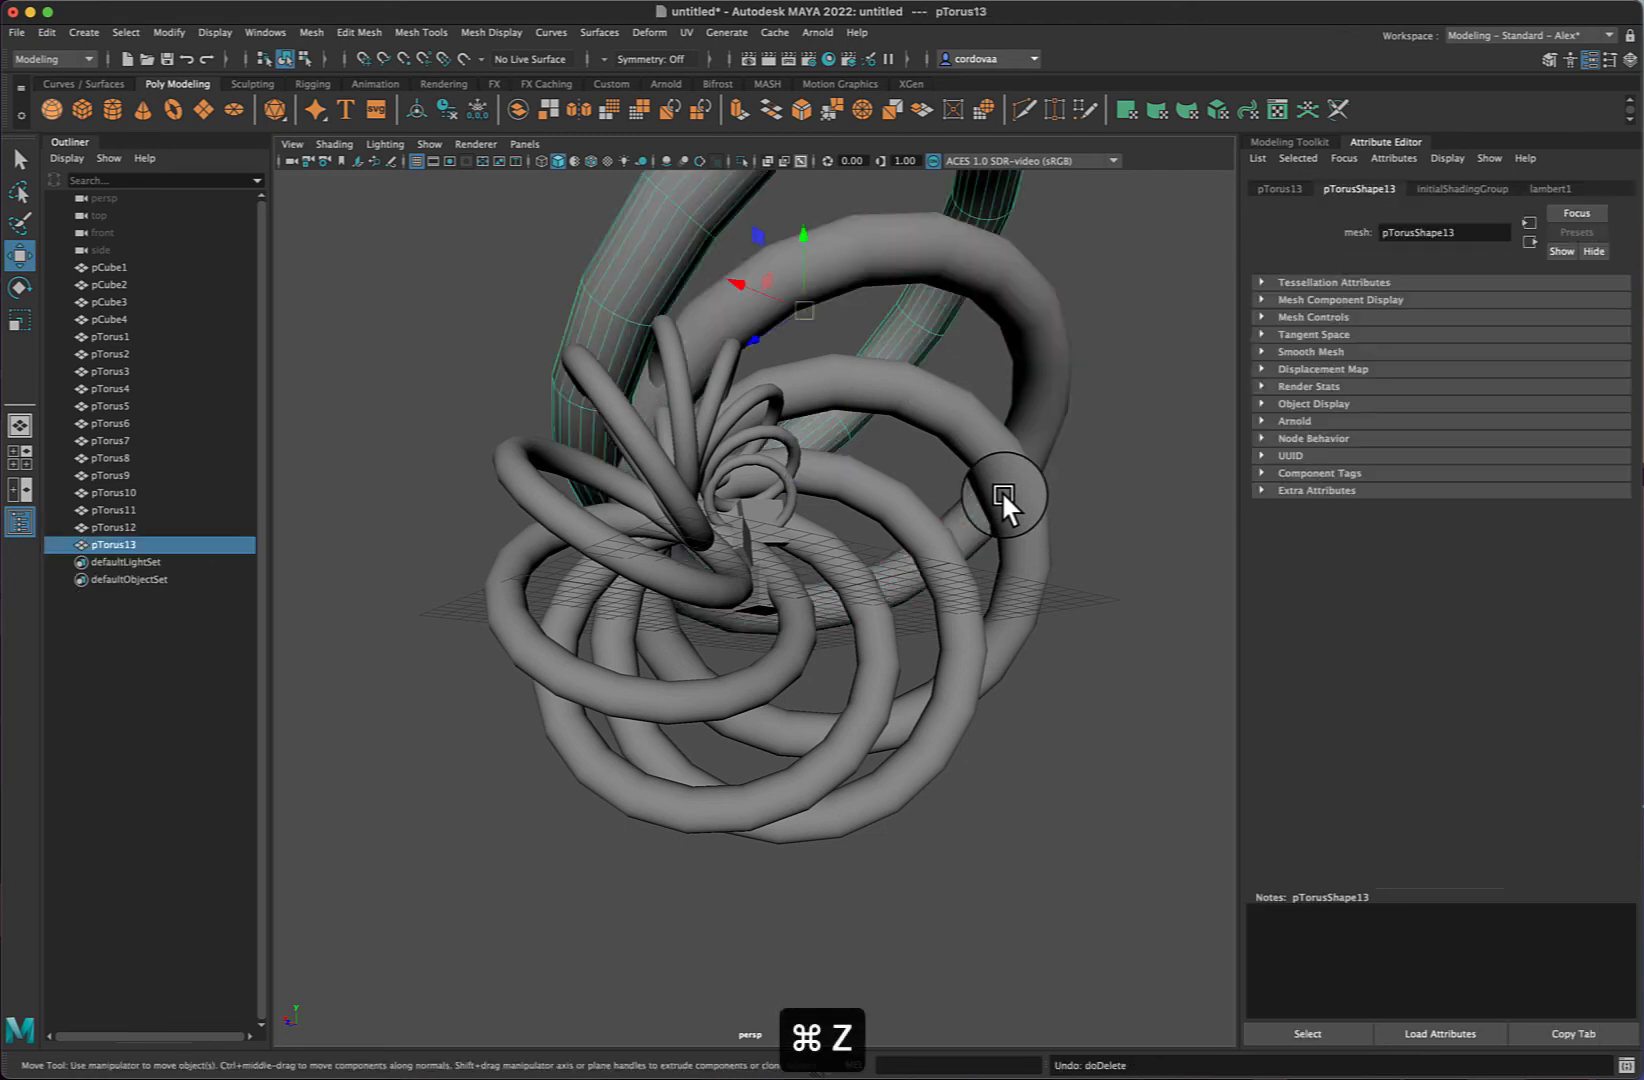
key(super+z)
key(super+z)
key(super+z)
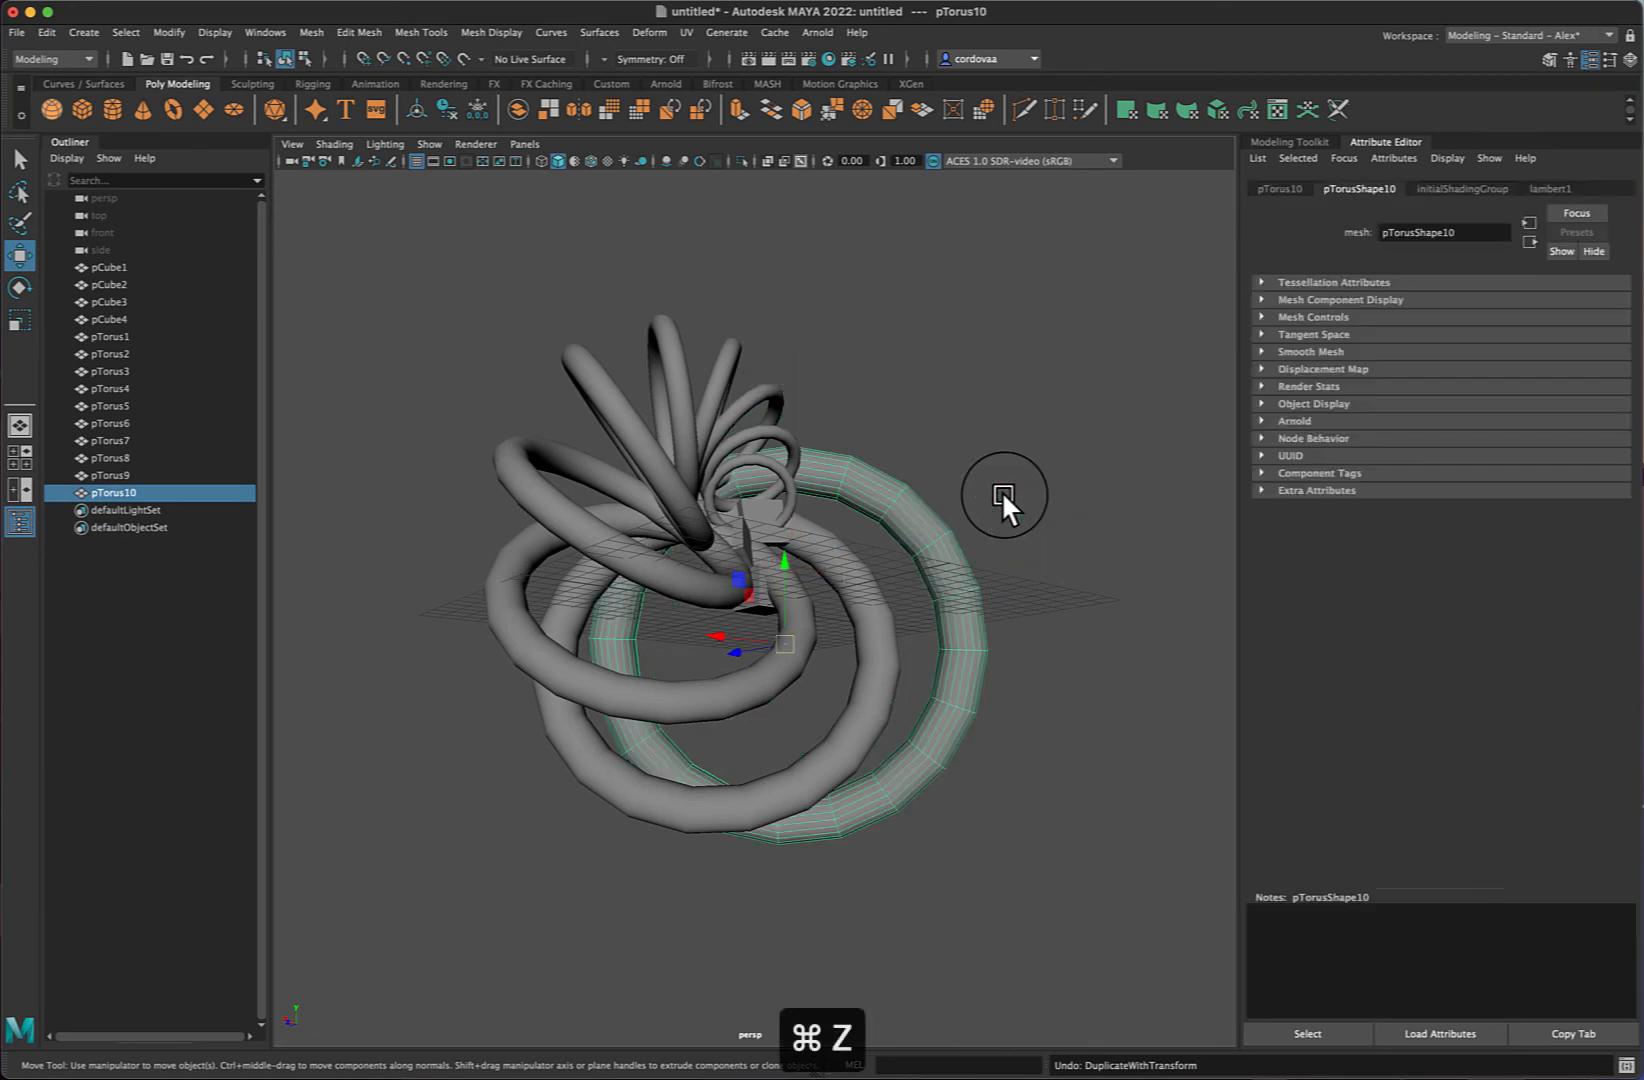
key(super+z)
key(super+z)
key(super+z)
key(super+z)
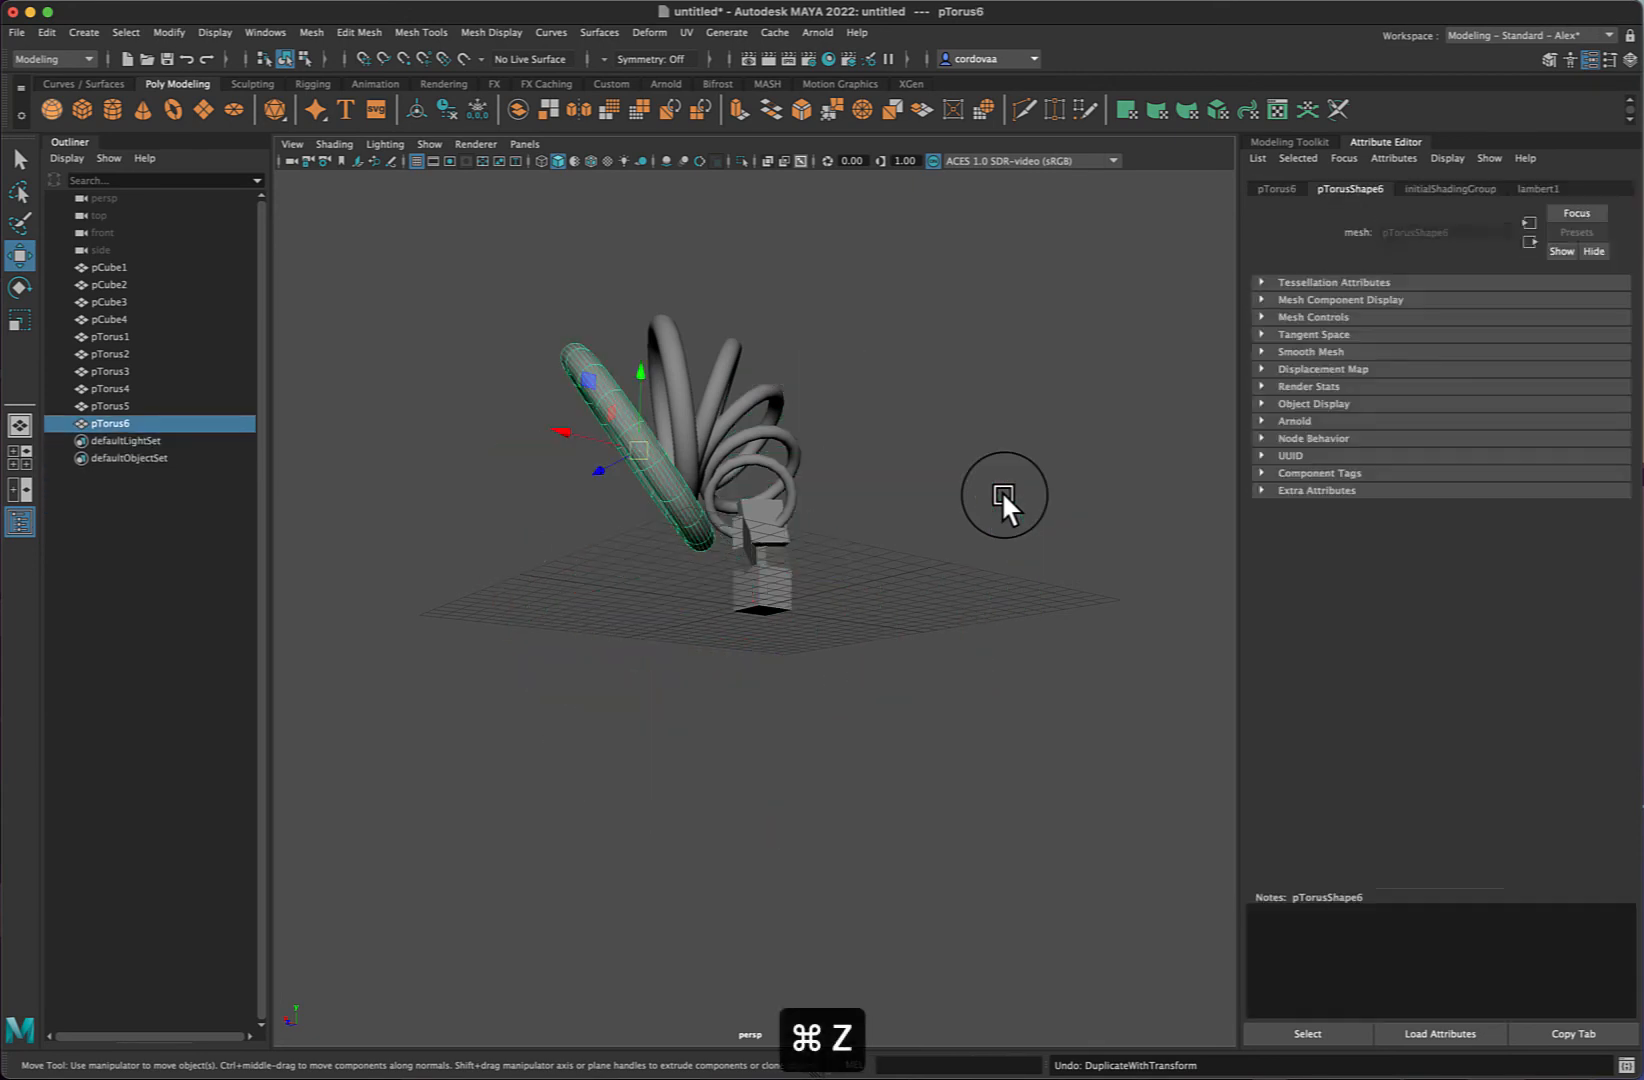
key(super+z)
key(super+z)
key(super+z)
key(super+z)
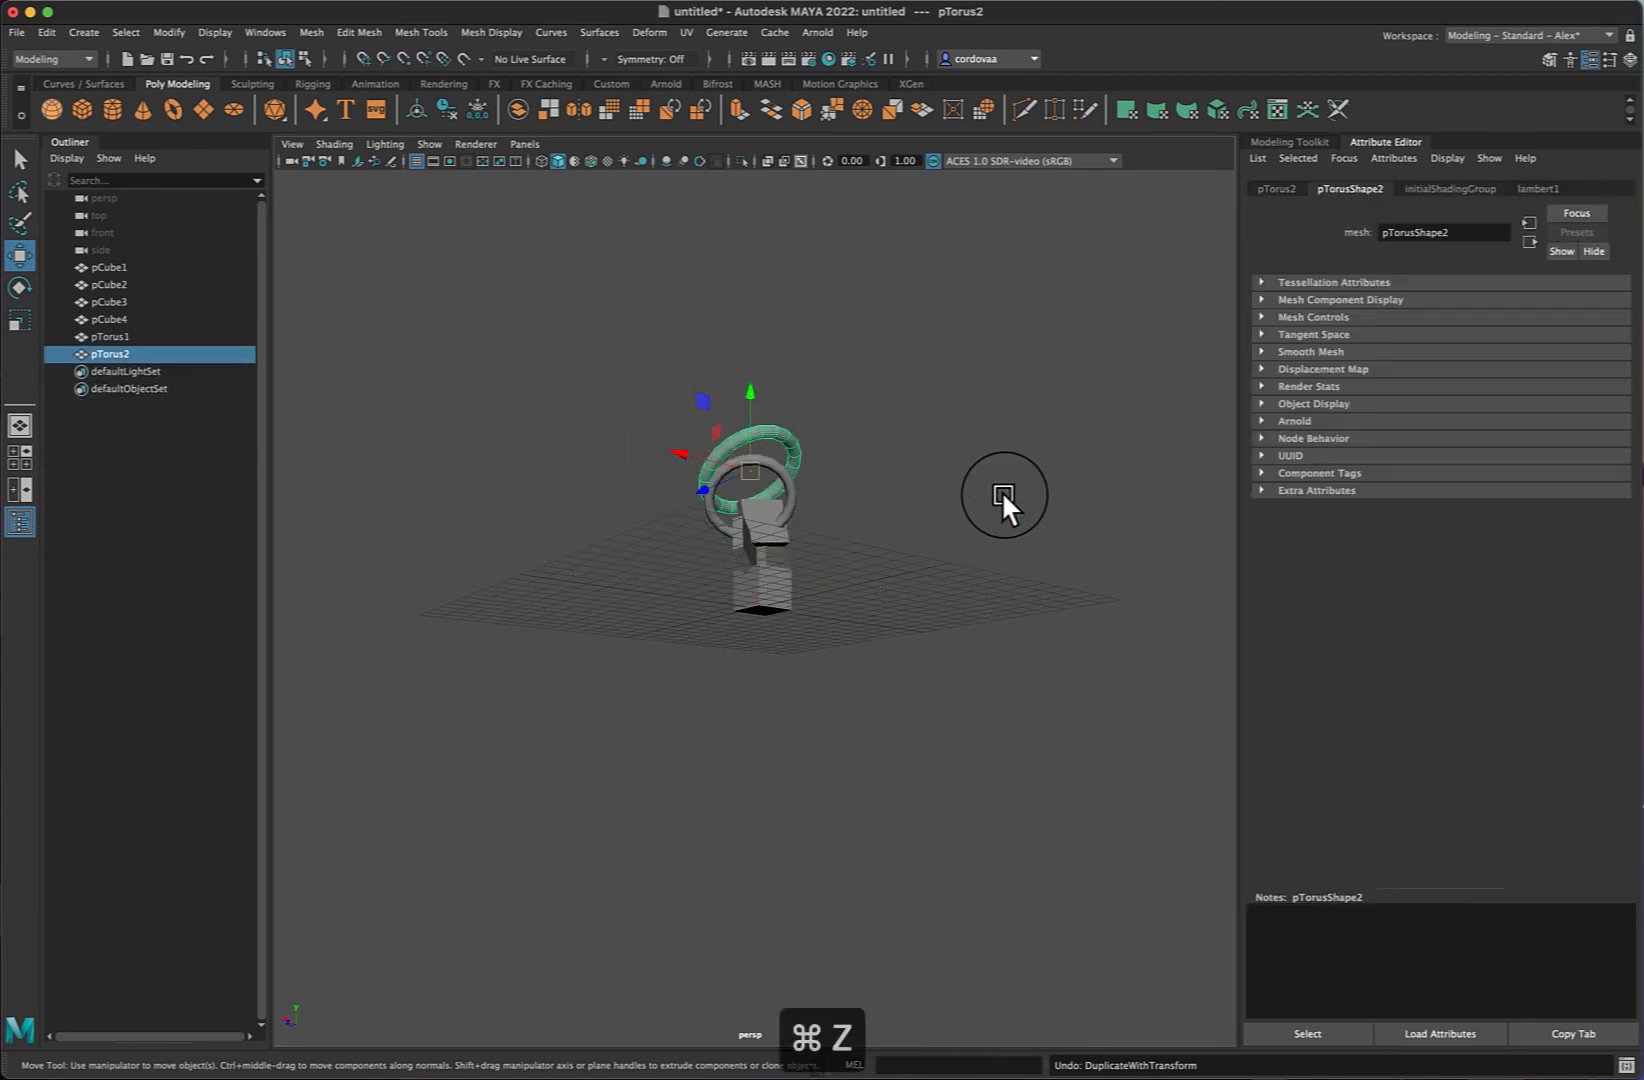
key(super+z)
key(super+z)
key(super+z)
key(super+z)
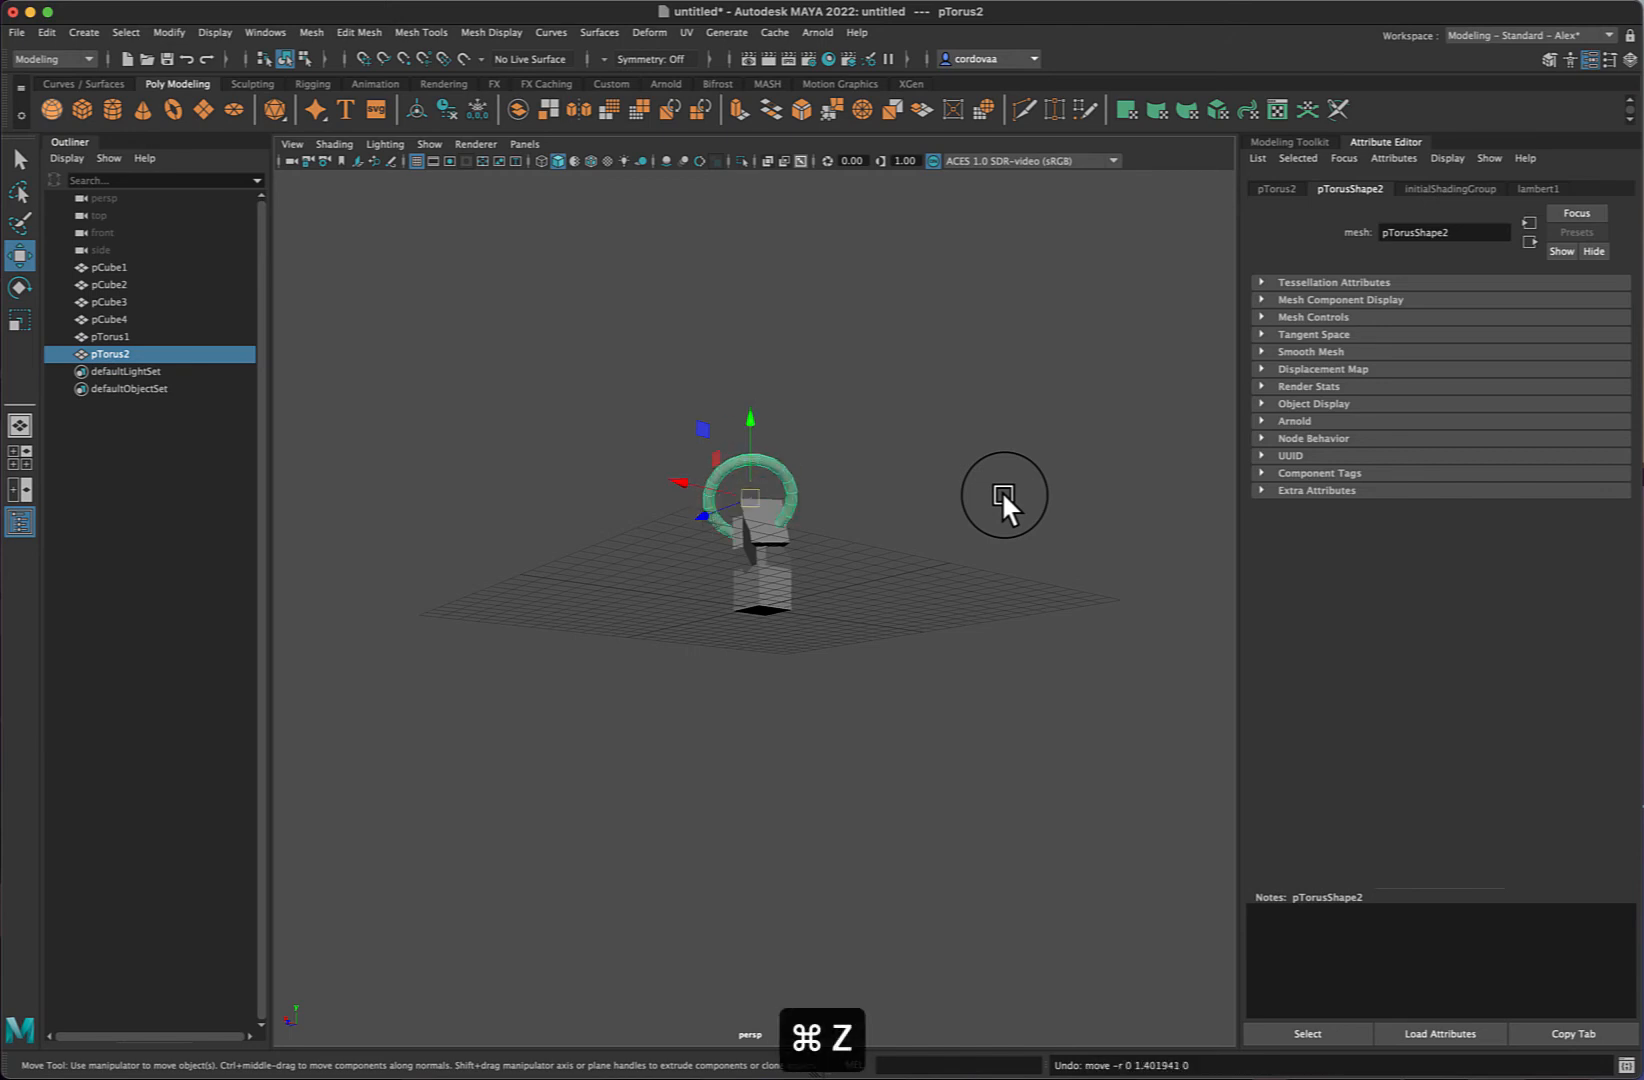
- Scale up the original torus and move it down so it rings the base of the cube stack
click(939, 482)
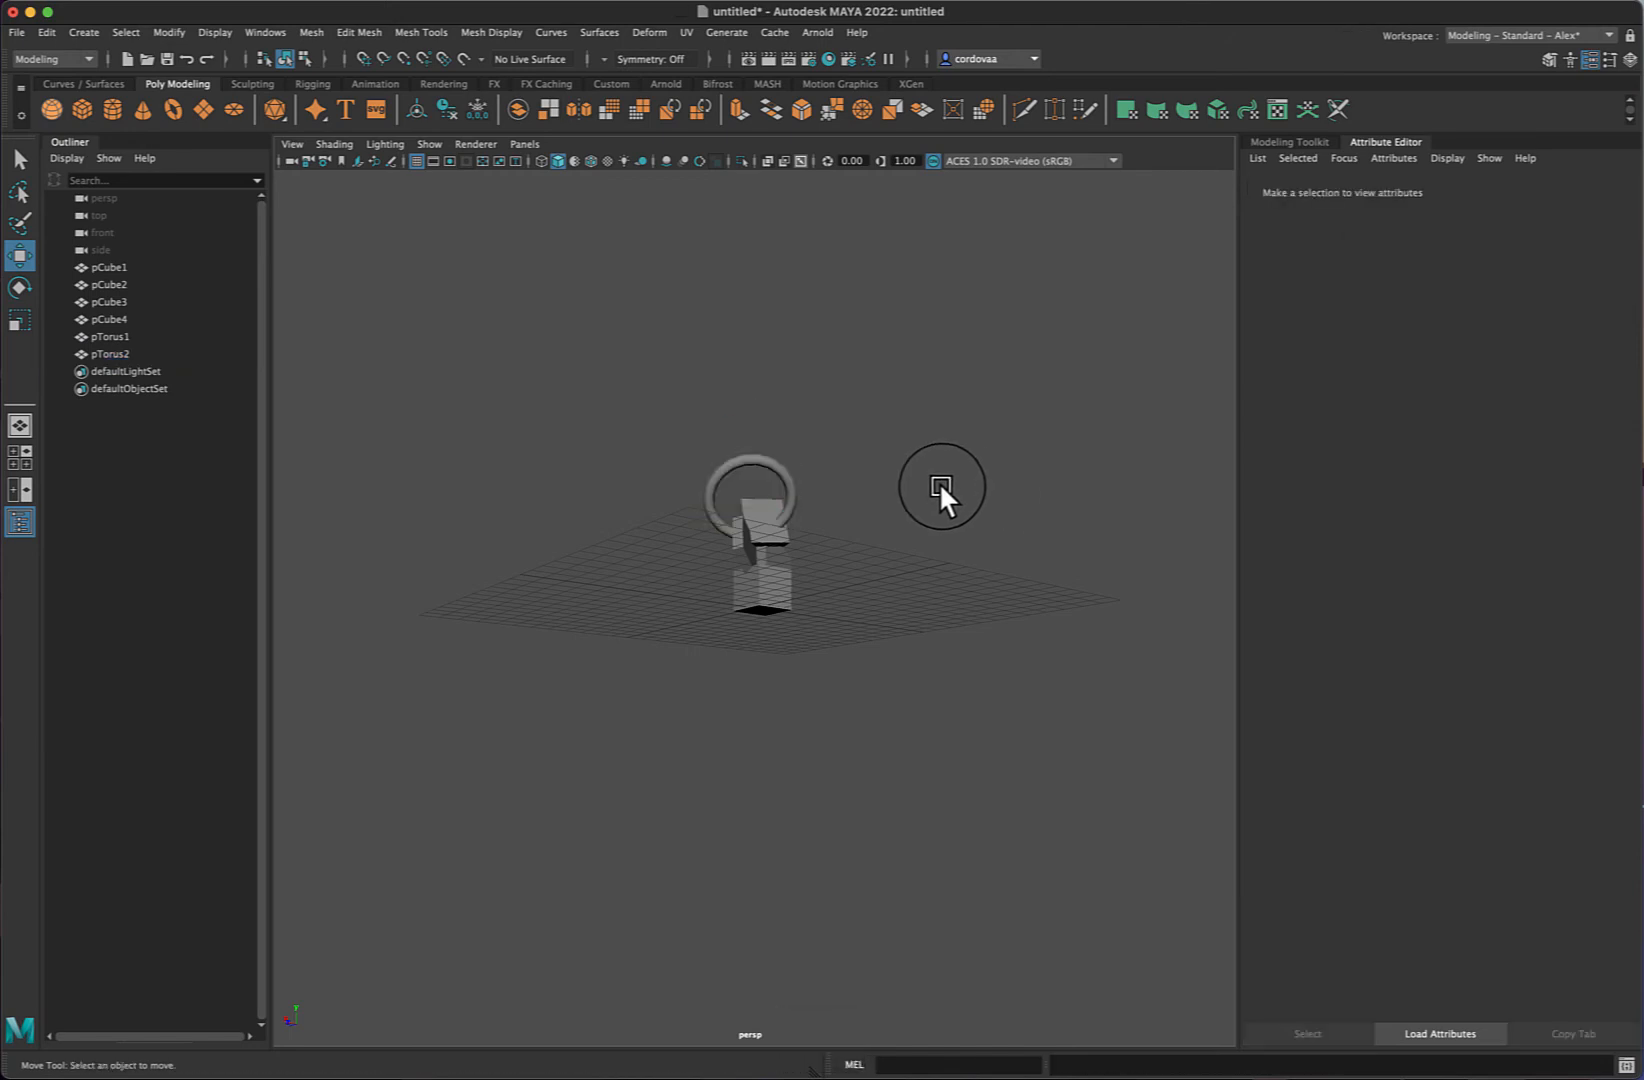
alt+drag(953, 485, 1066, 503)
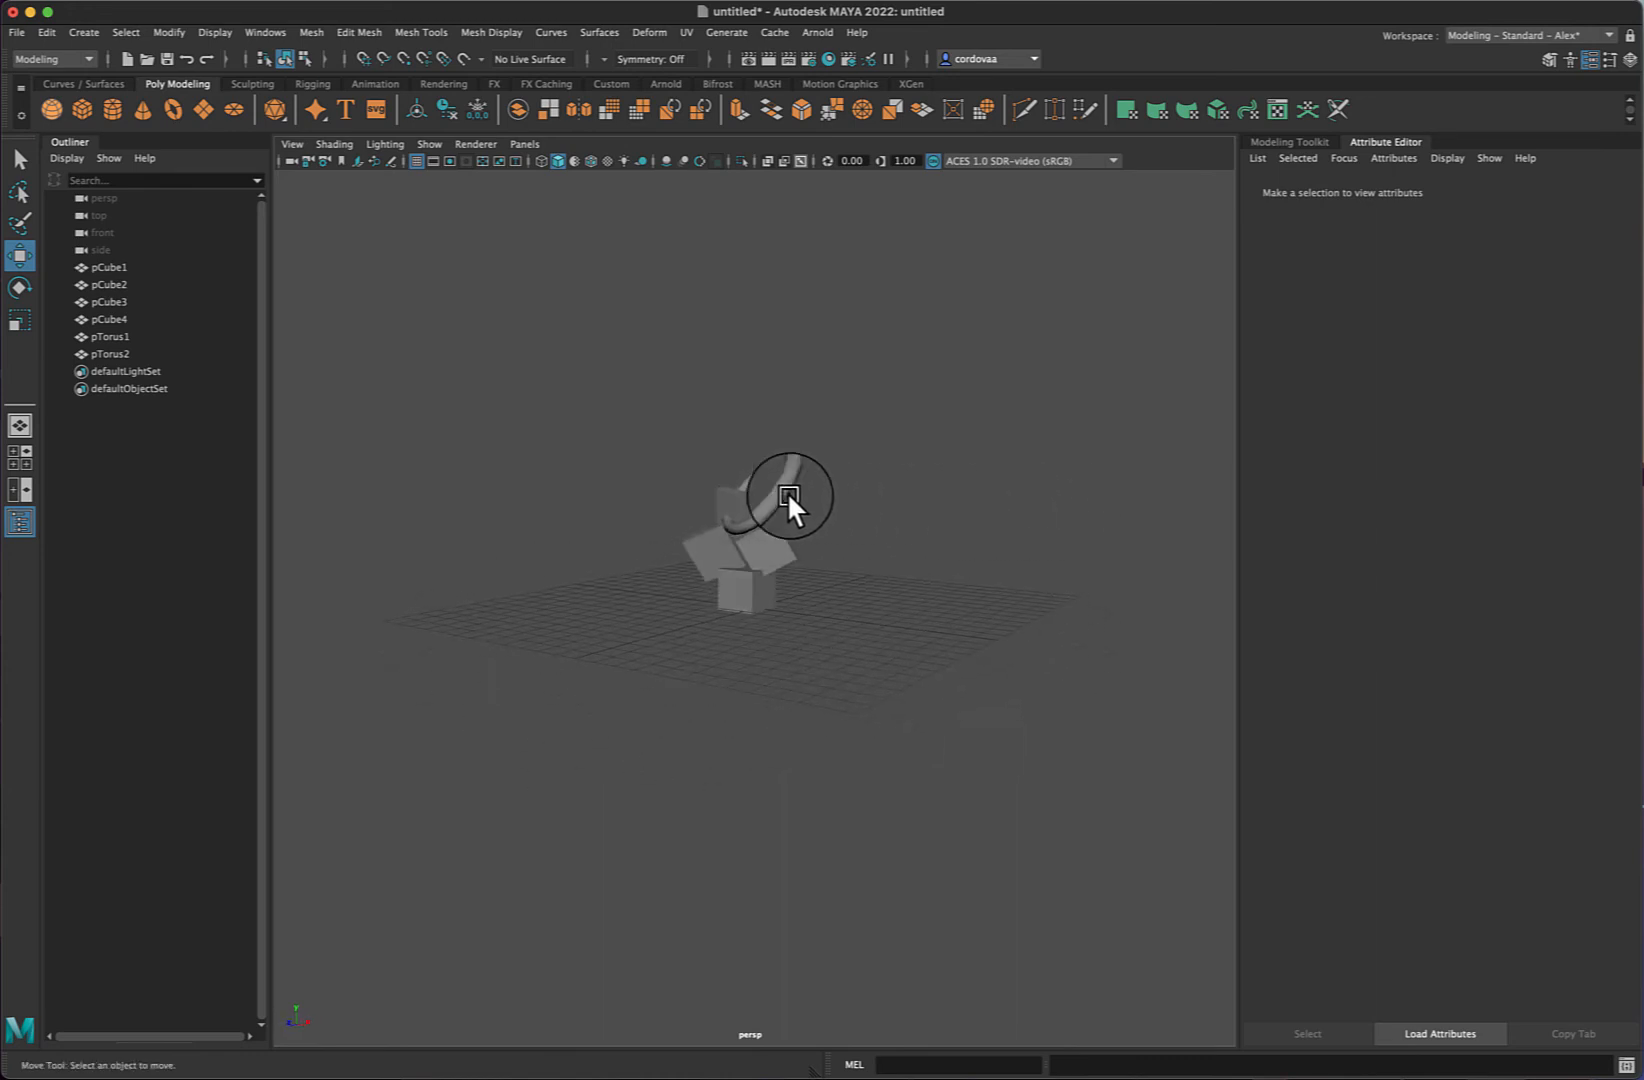
click(782, 490)
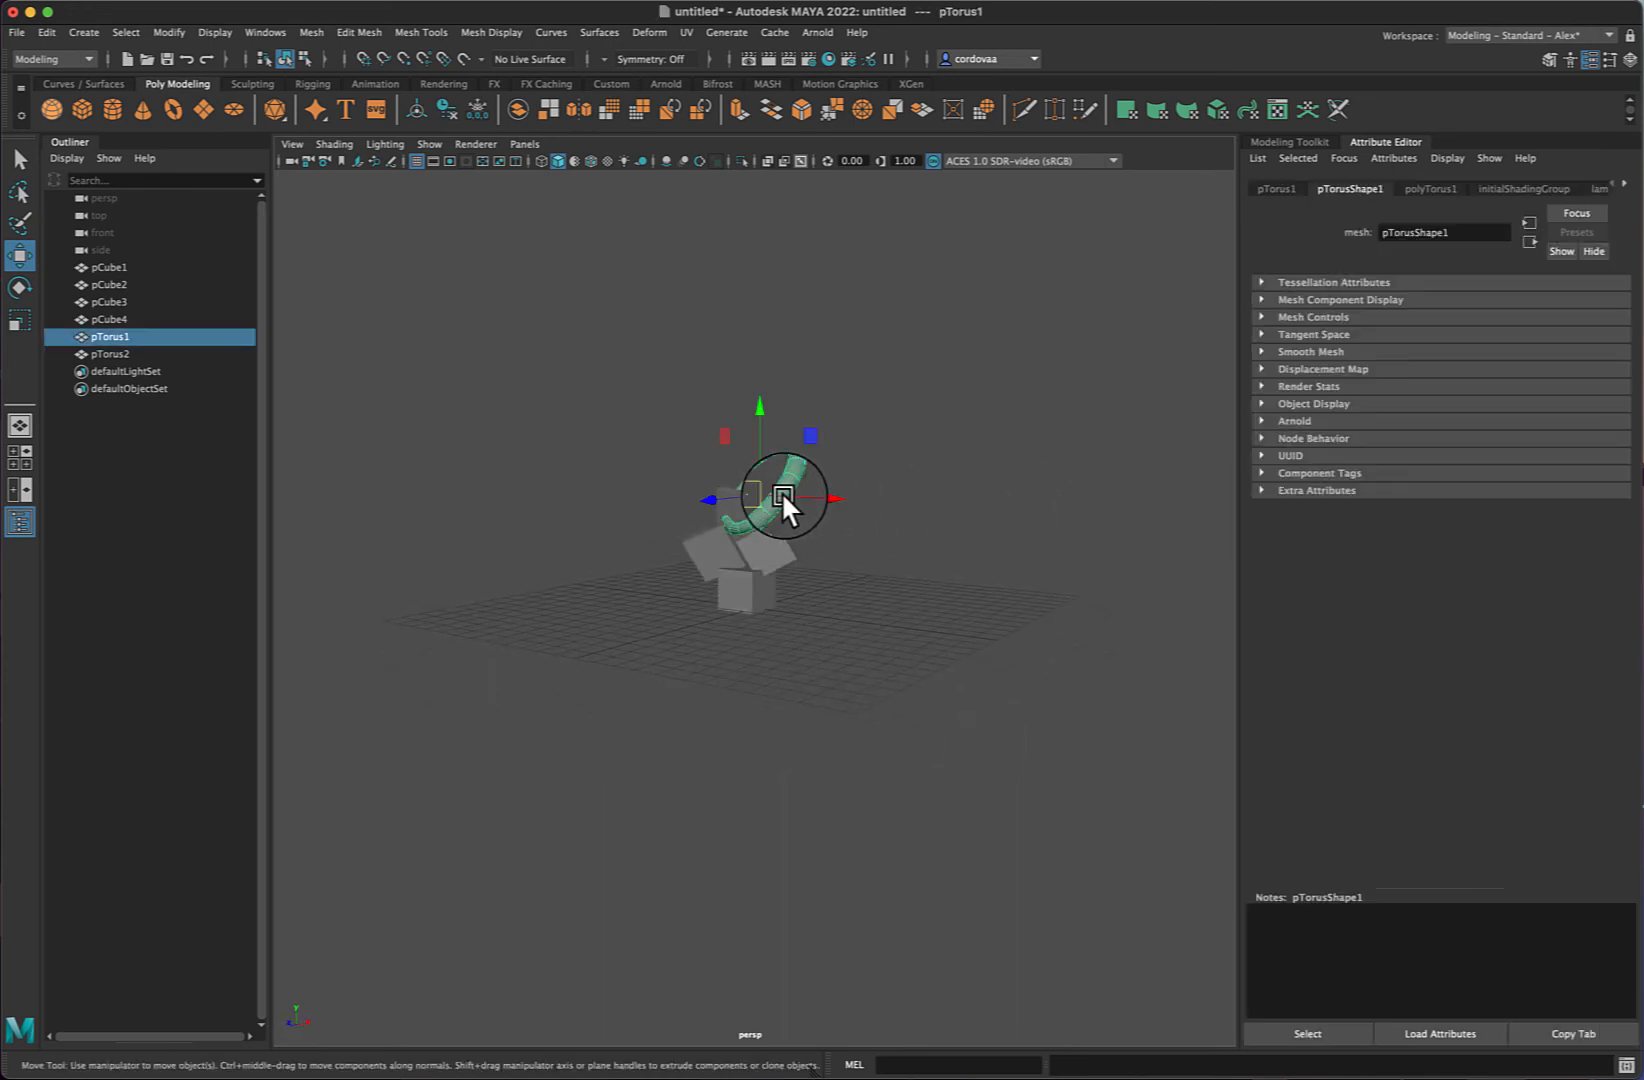
key(r)
drag(771, 488, 887, 459)
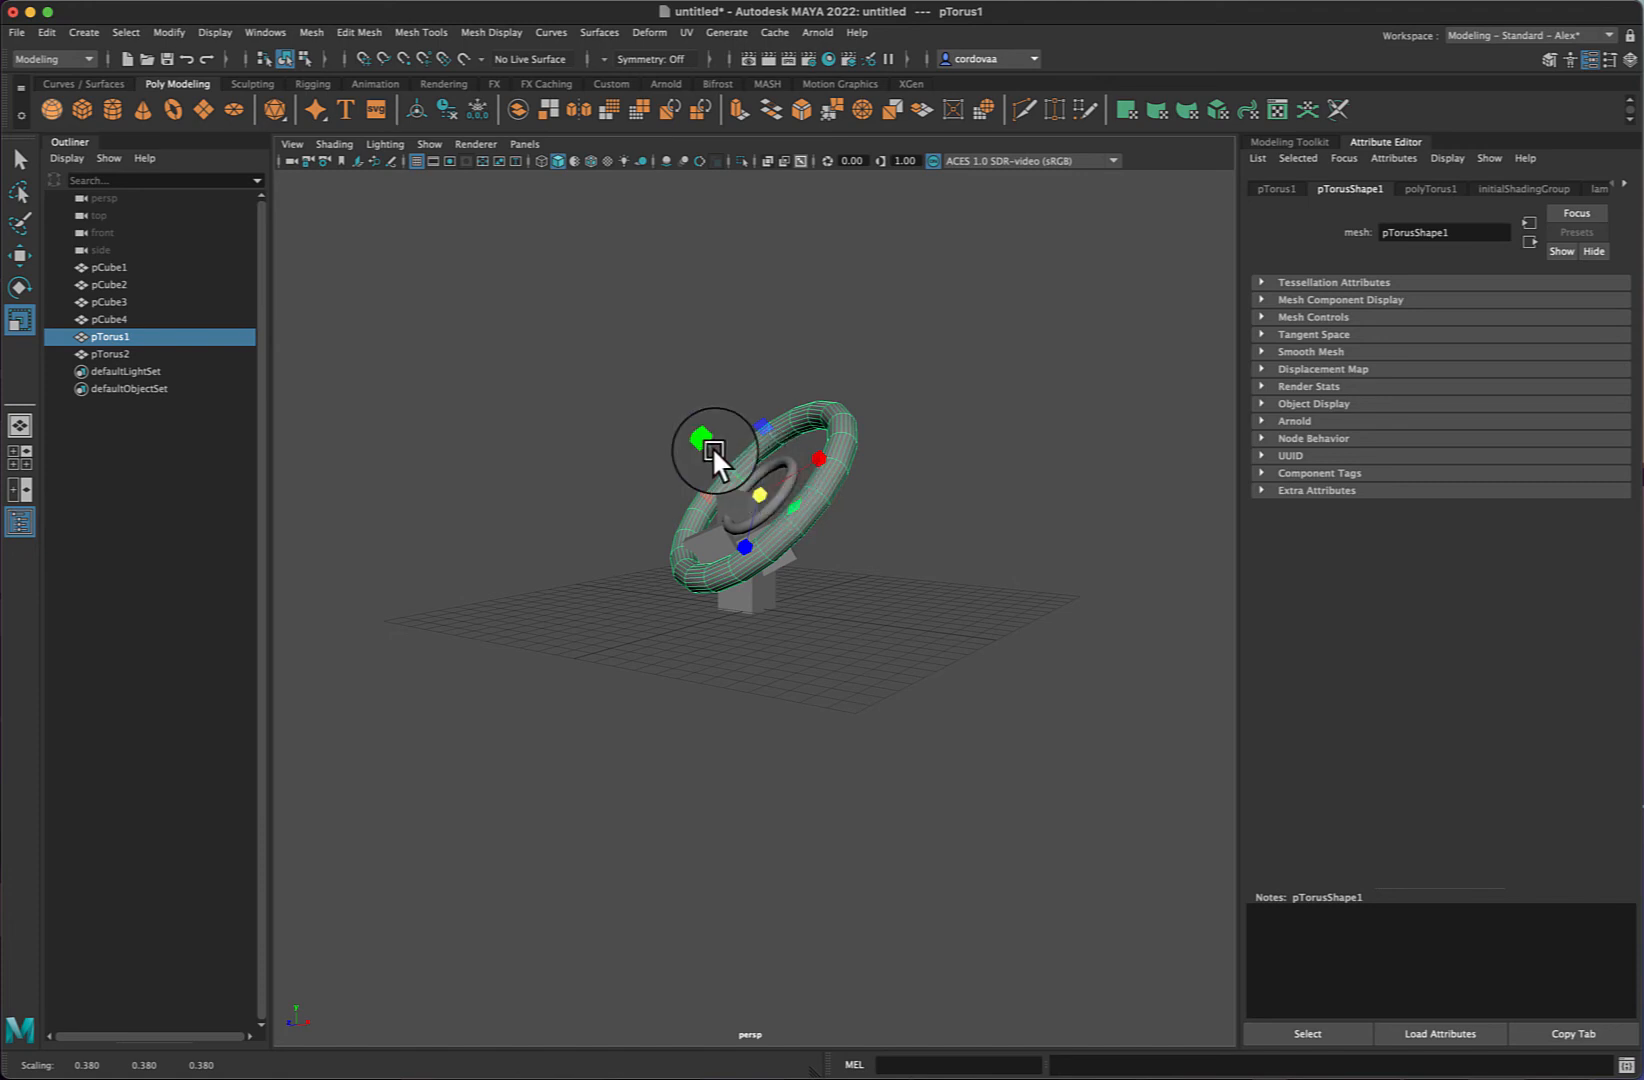
key(w)
drag(730, 428, 764, 507)
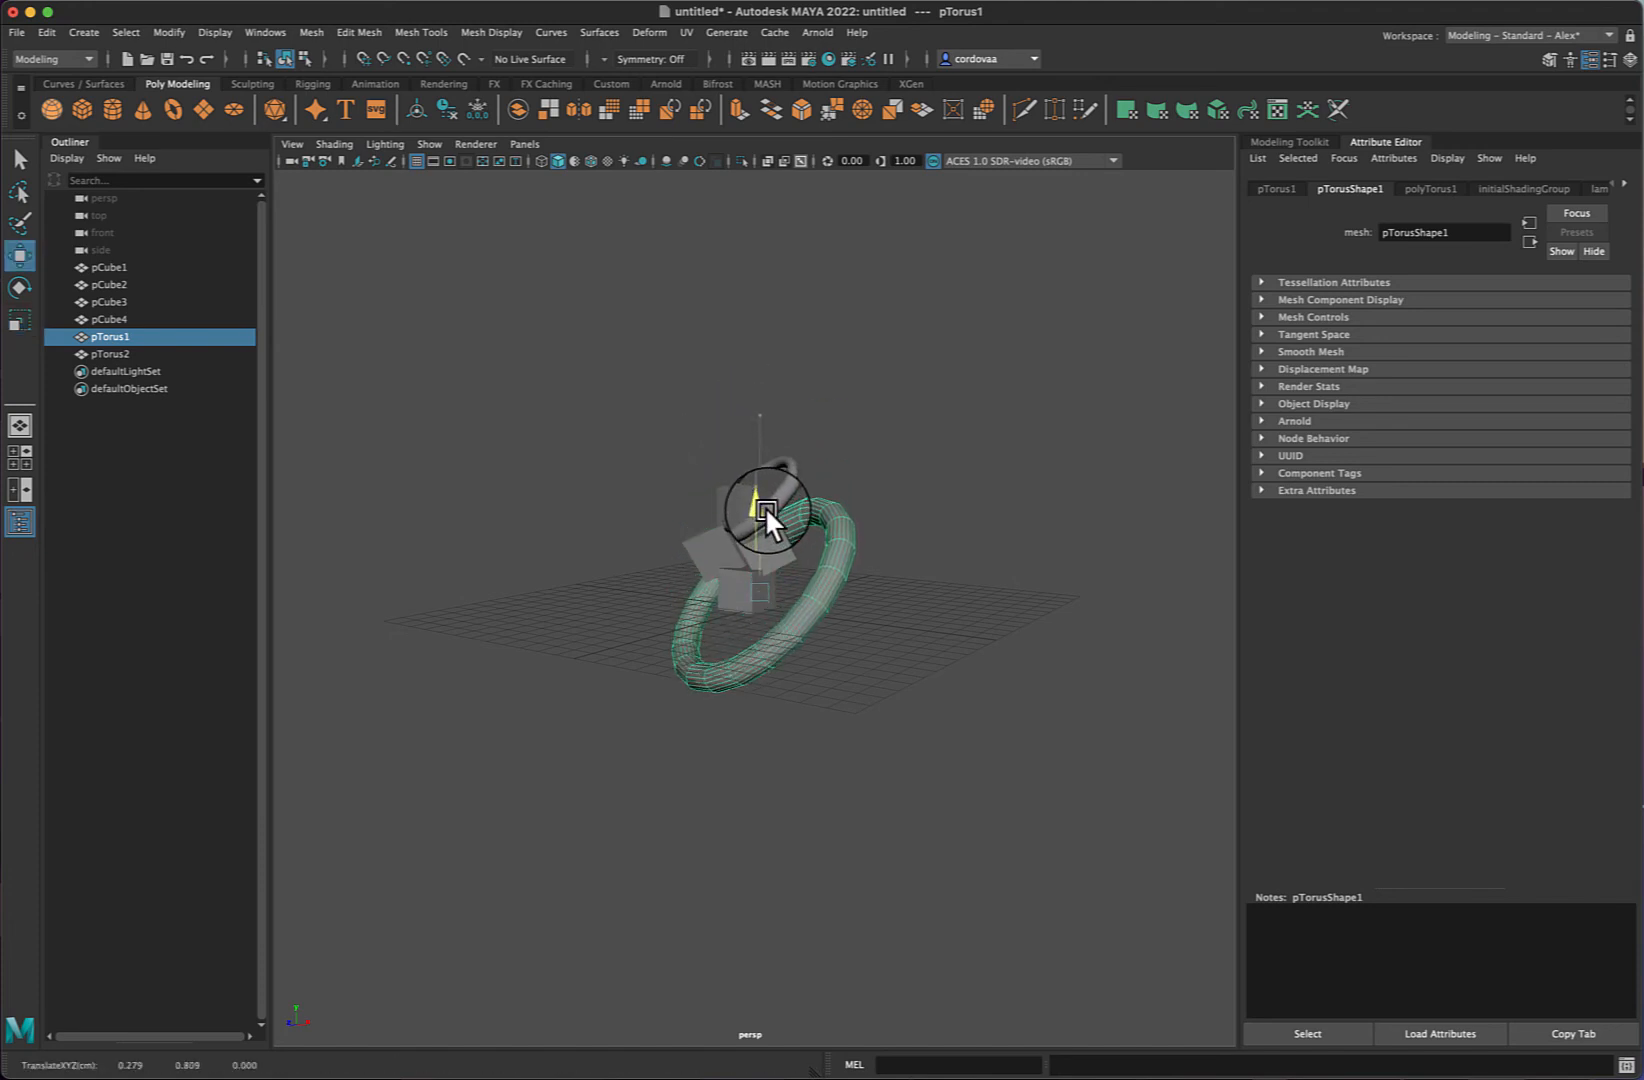
- Delete the remaining duplicate torus
click(785, 484)
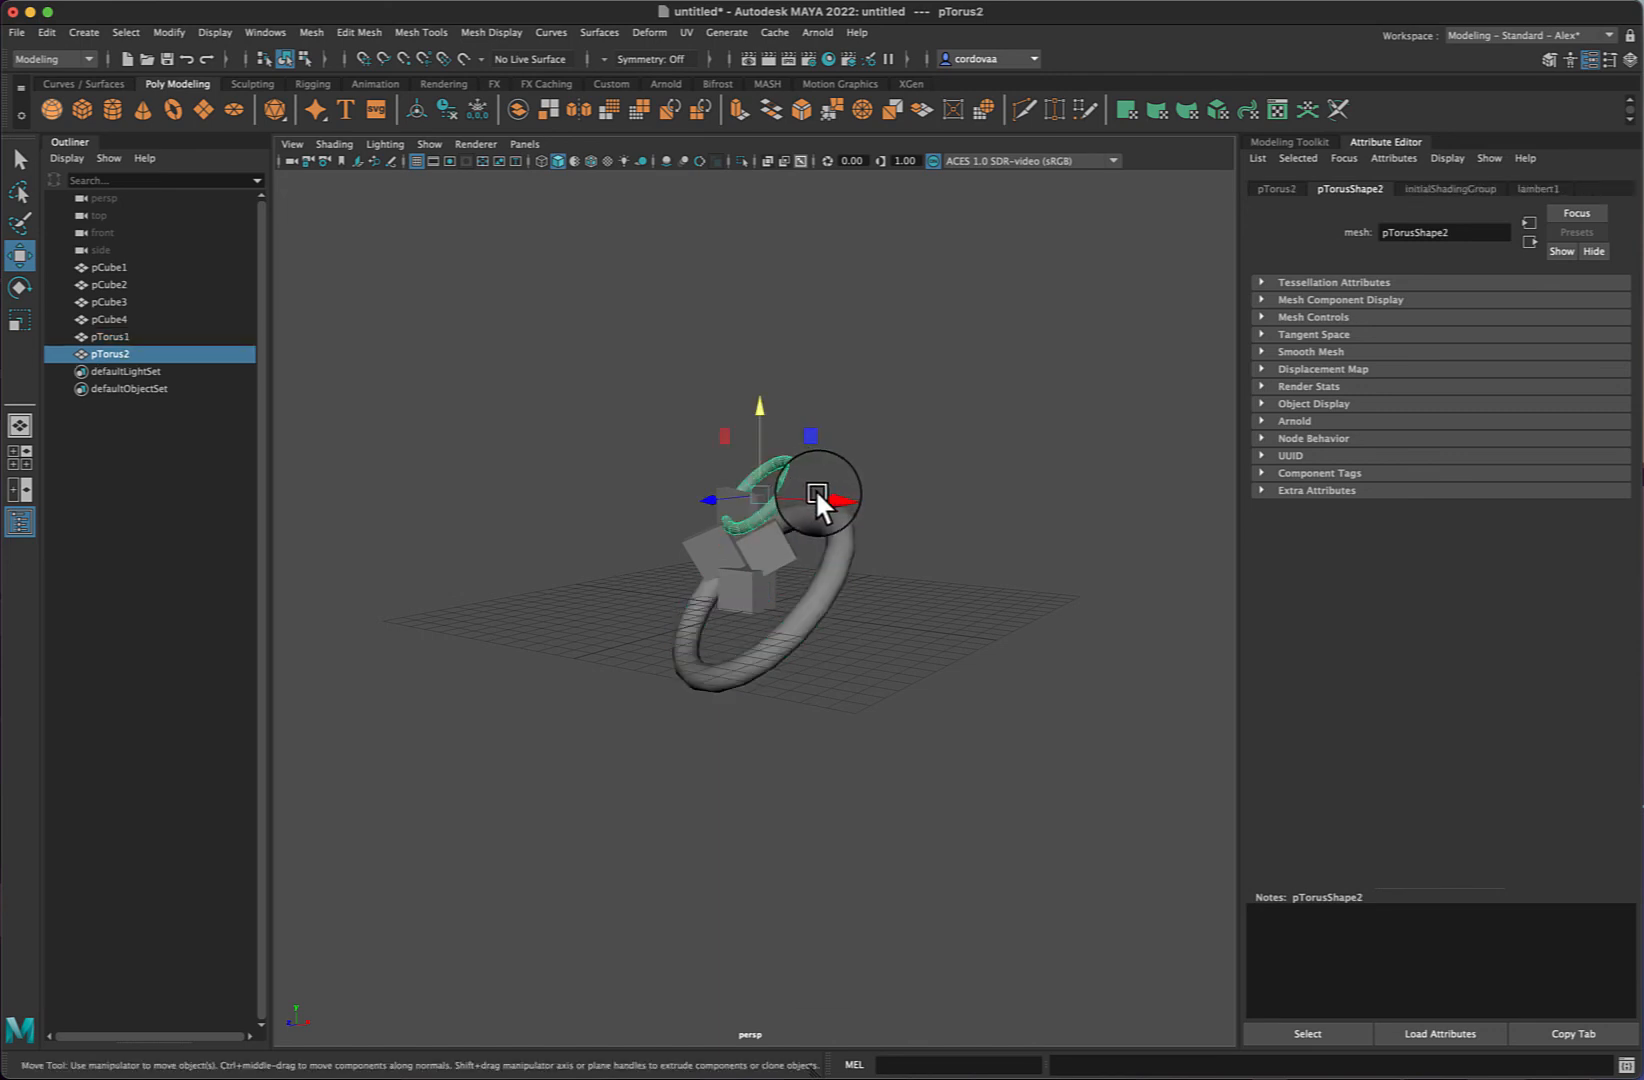
key(Delete)
click(819, 579)
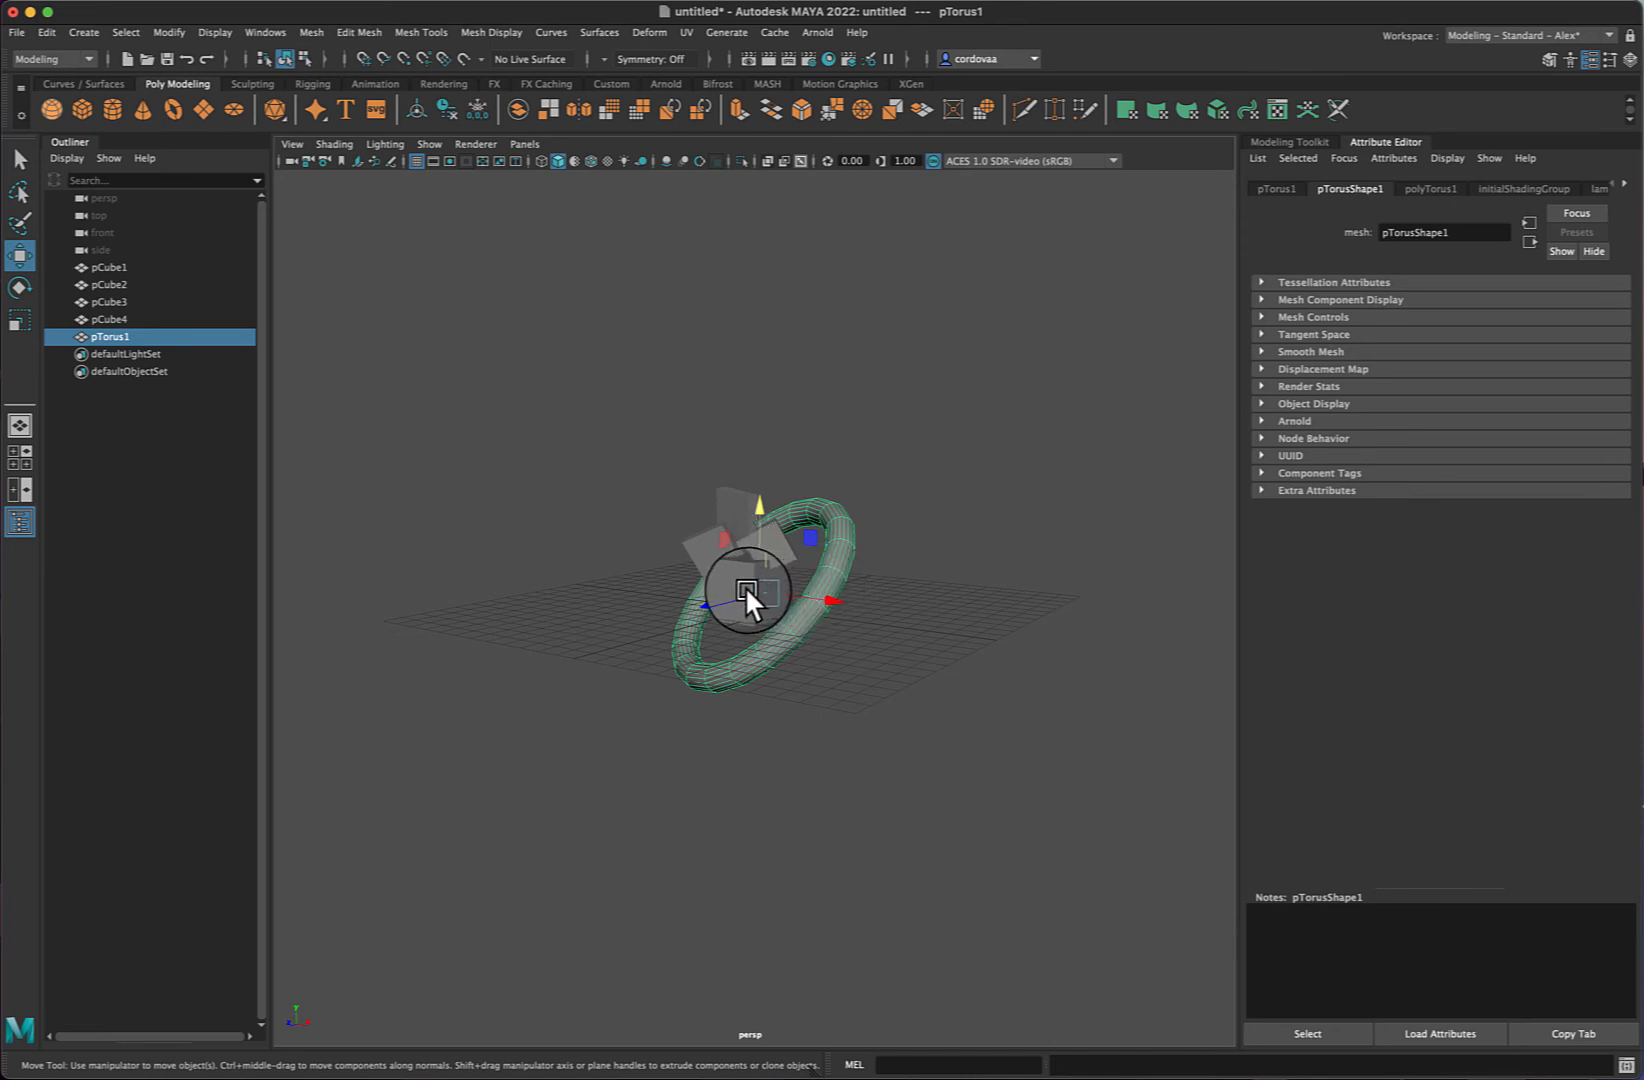
- Select individual cubes in the viewport to inspect them
click(764, 553)
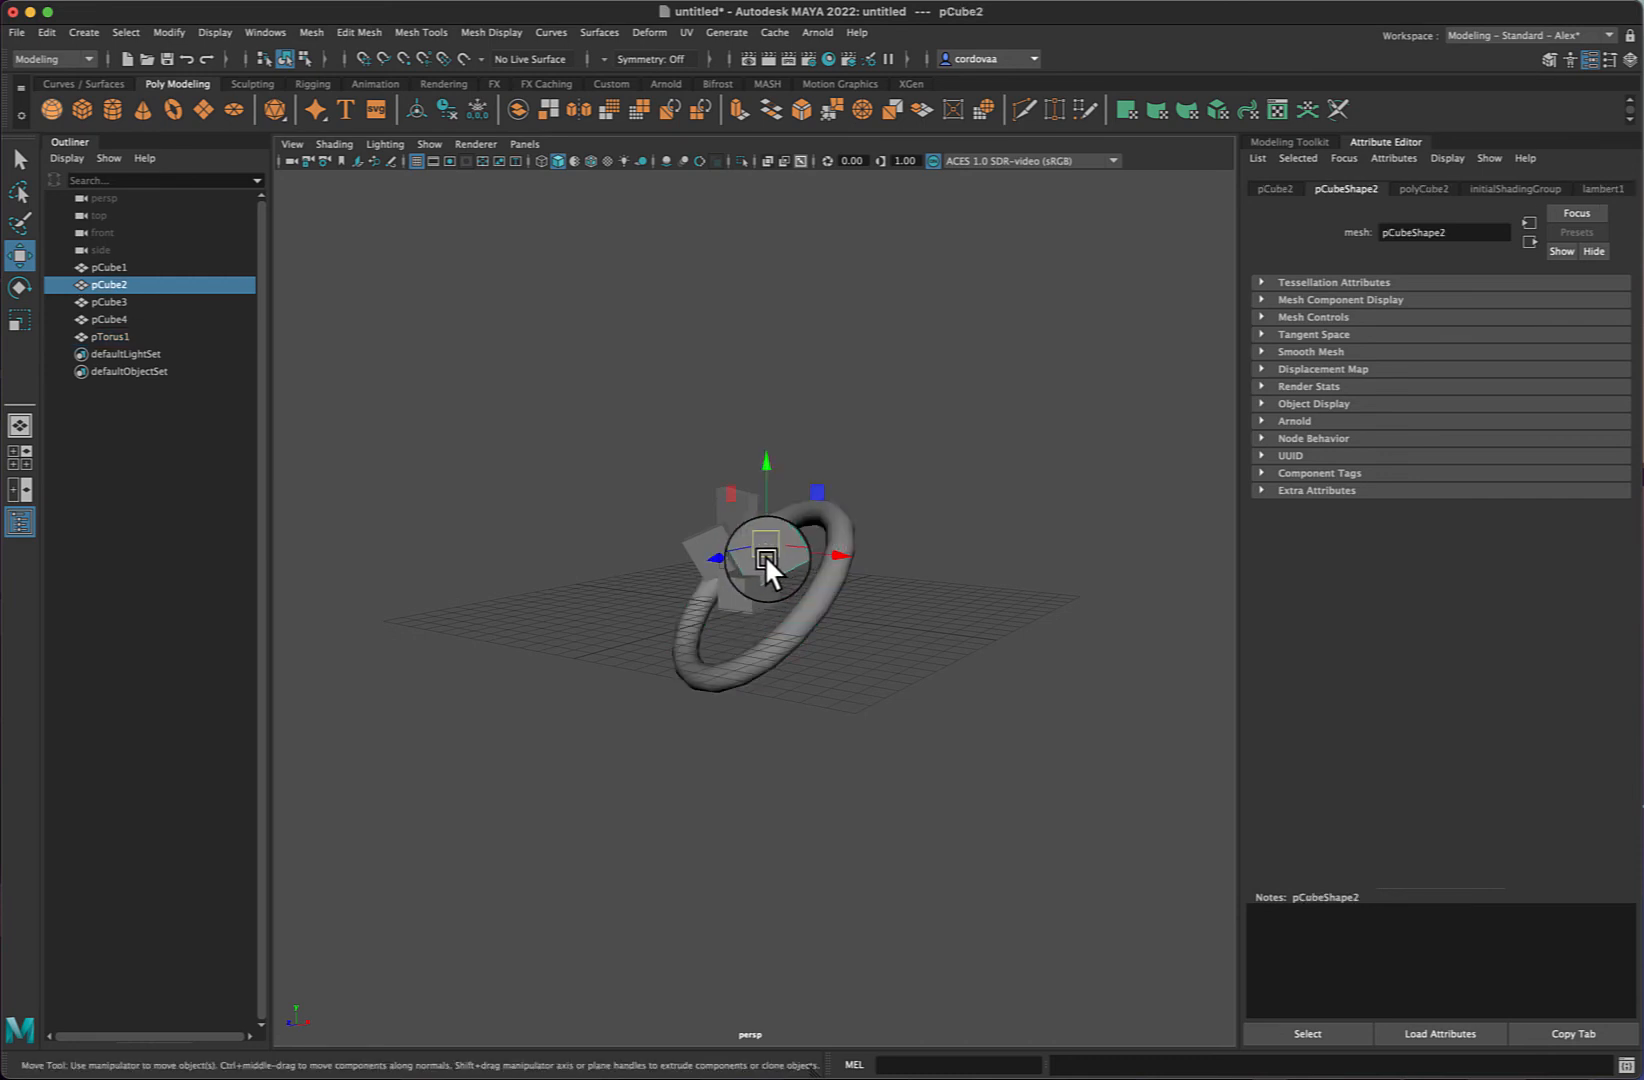
click(730, 510)
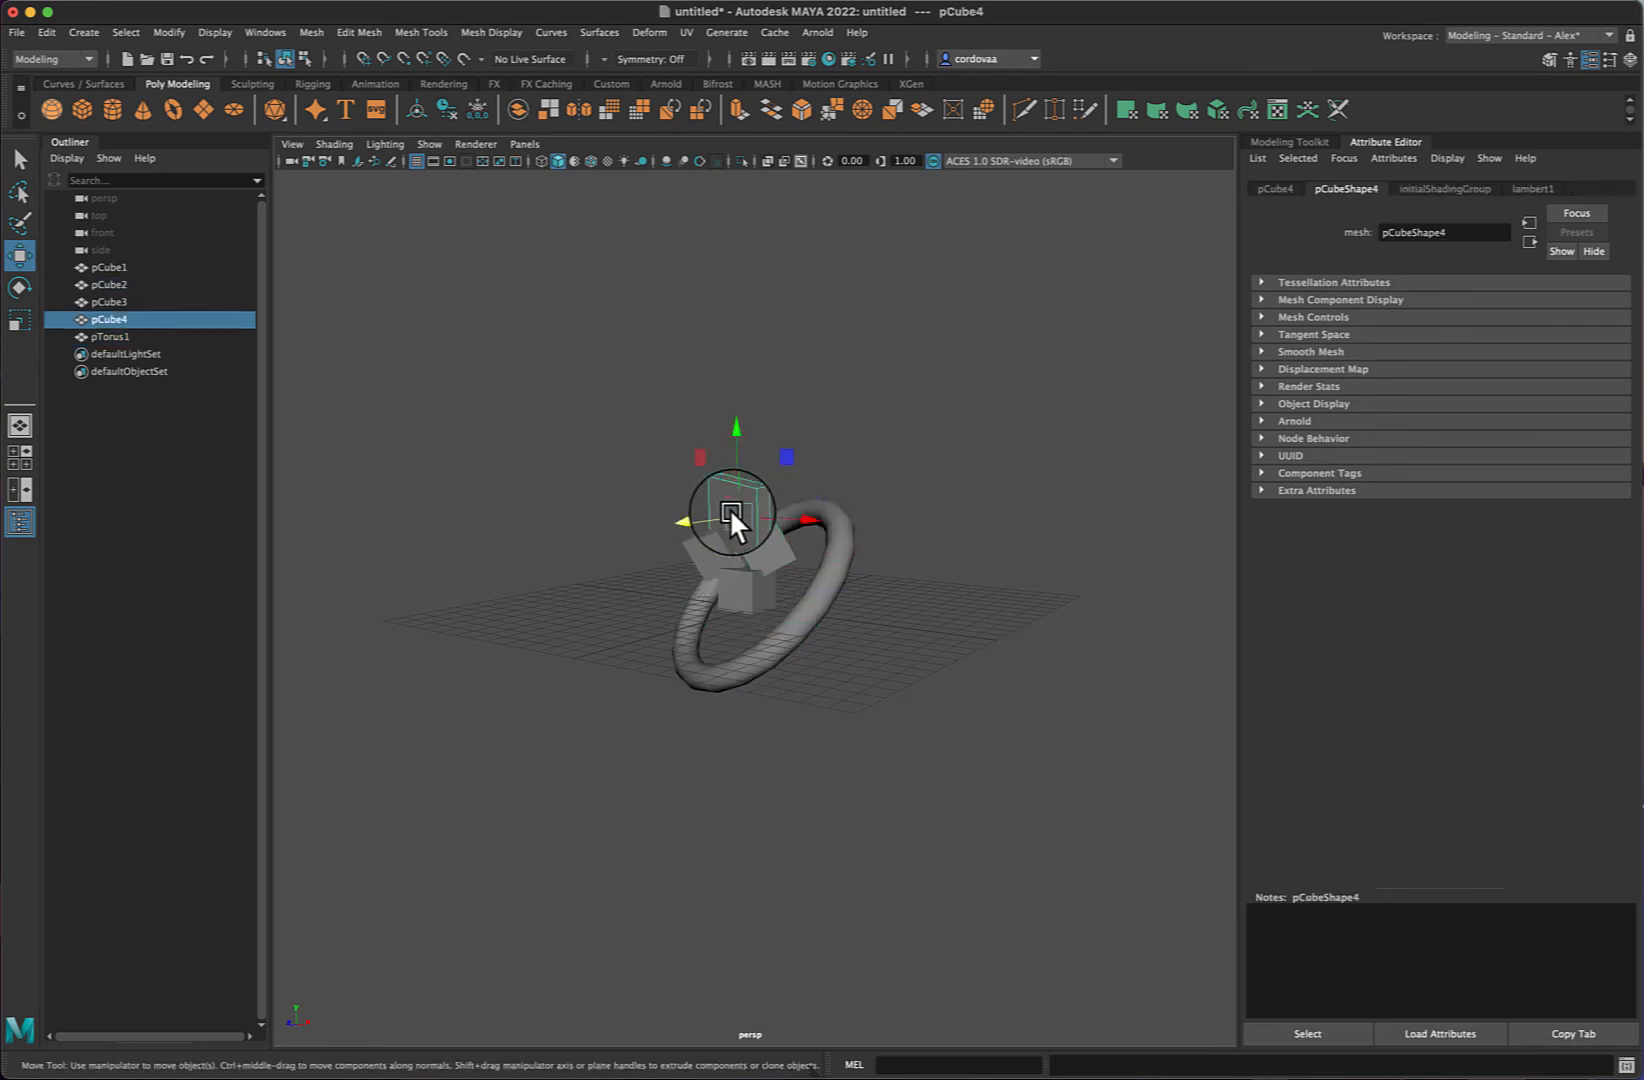
click(977, 513)
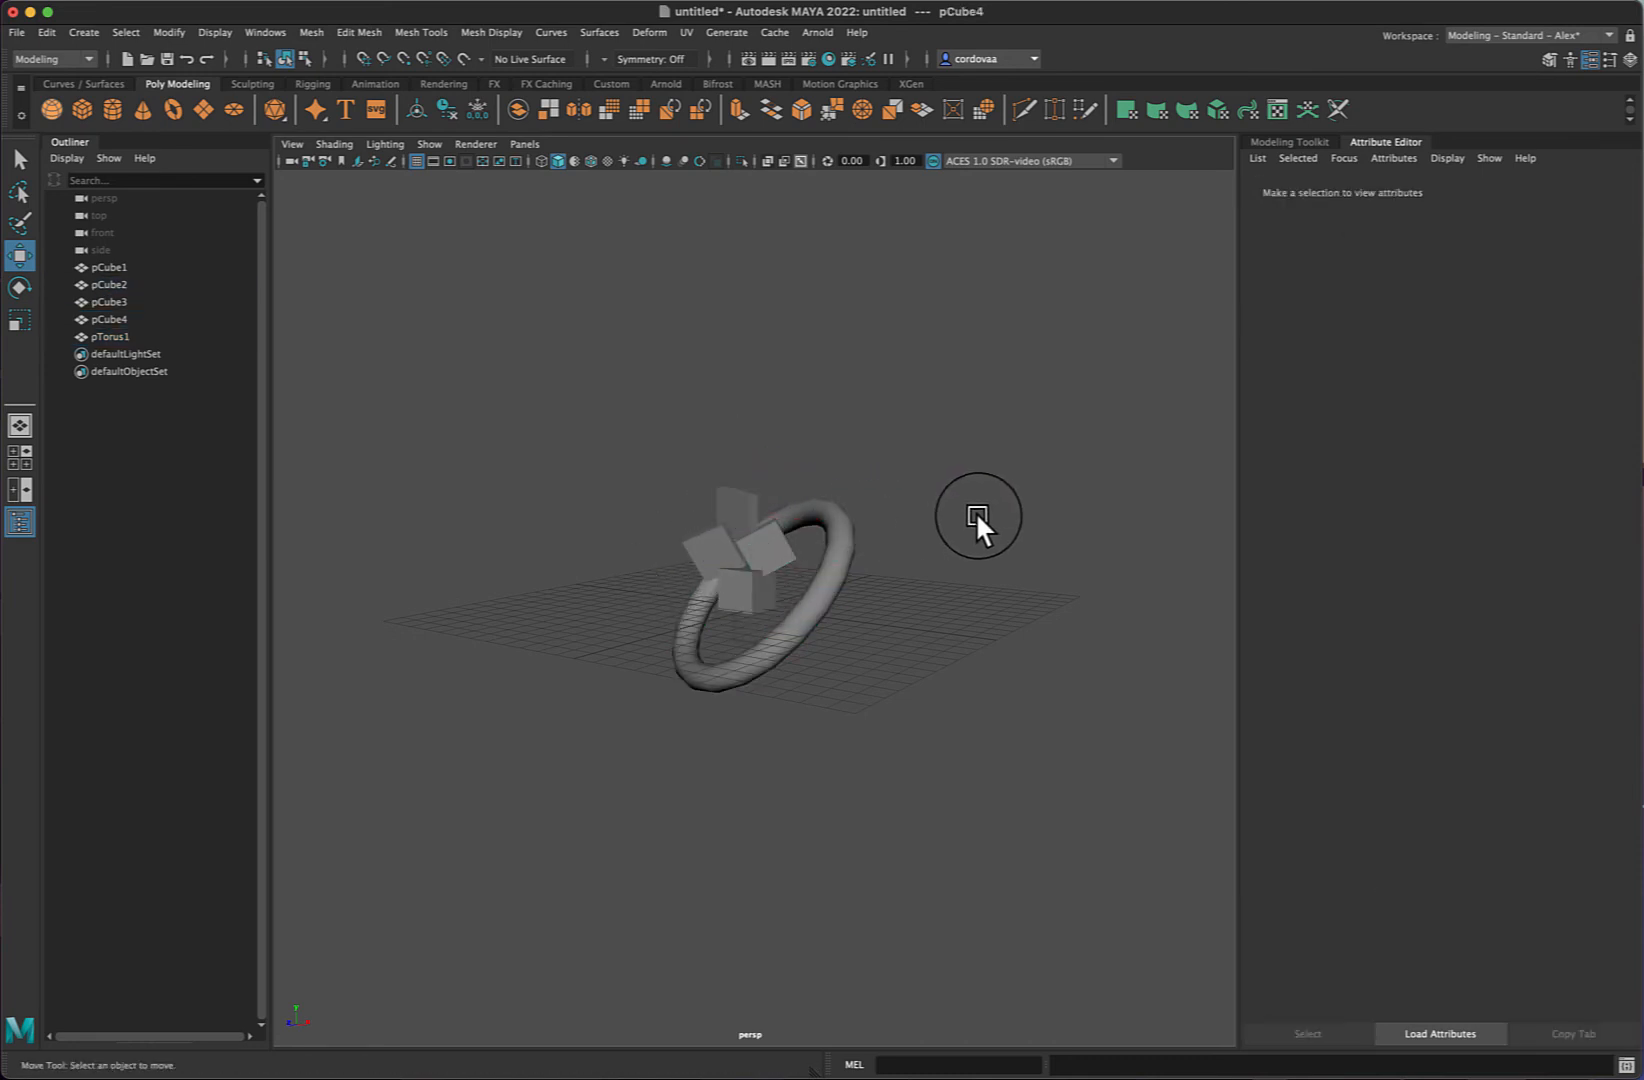
alt+drag(1043, 514, 1078, 522)
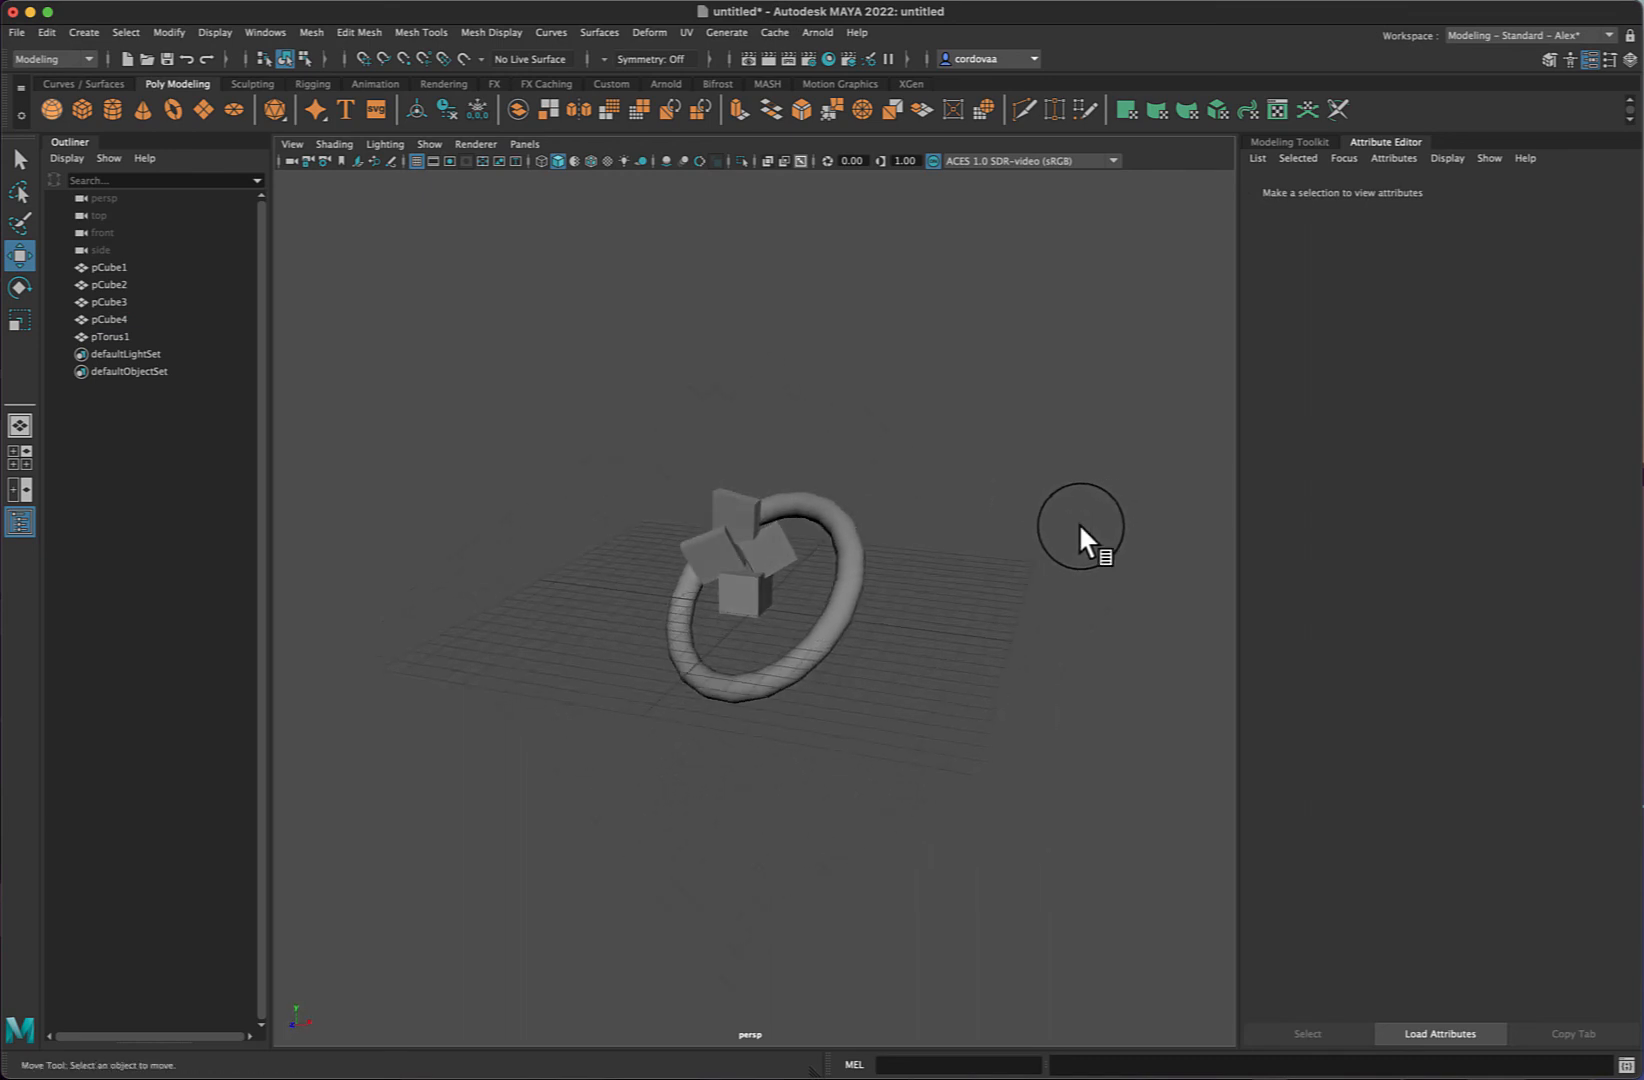
- Select pCube1 through pCube4 in the Outliner and group them
click(100, 264)
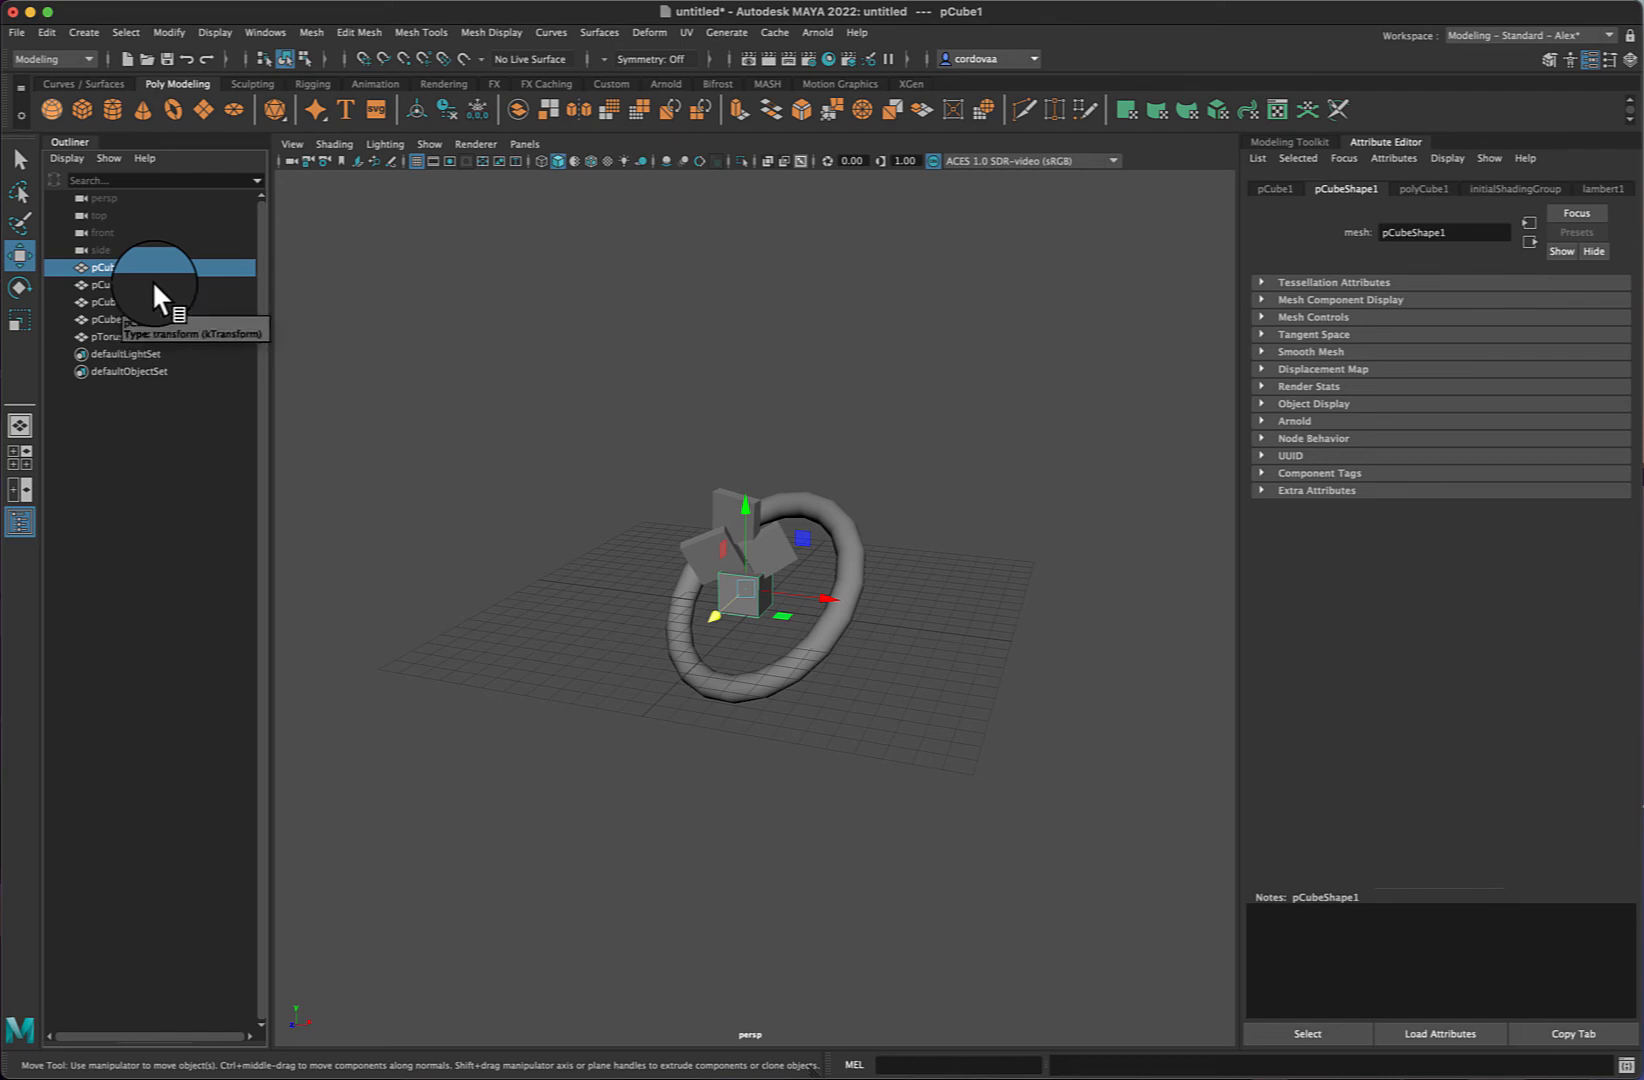
click(116, 282)
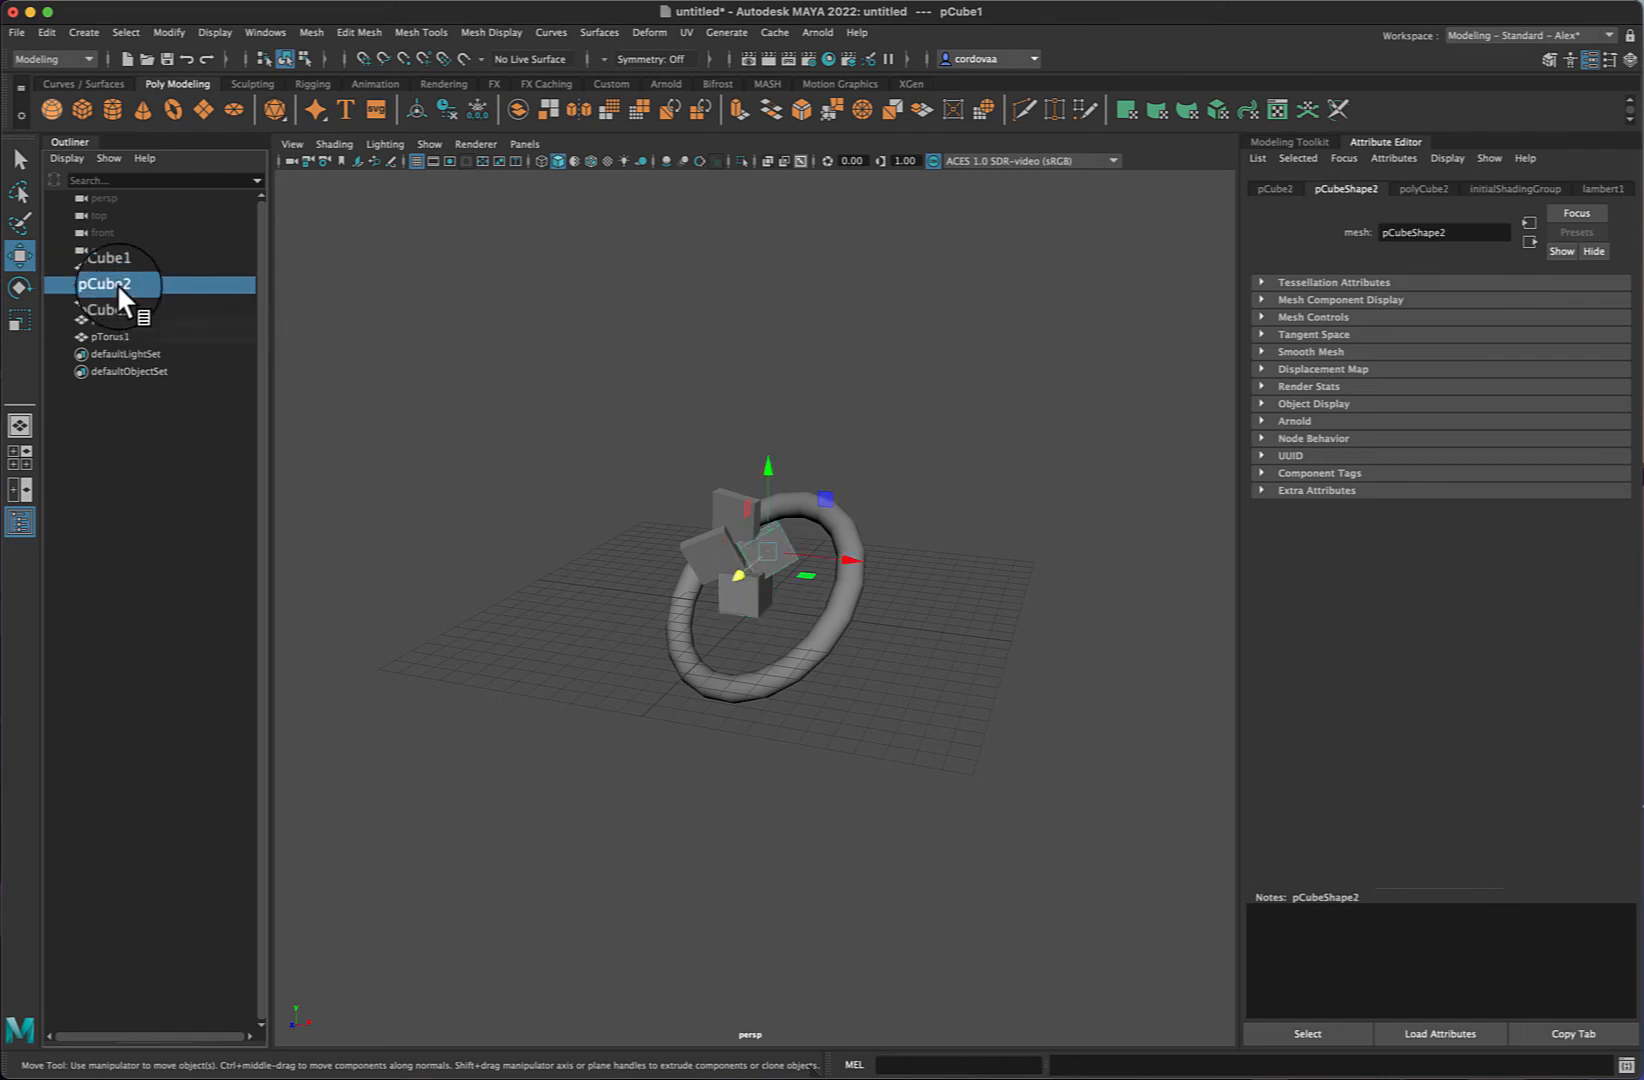
click(115, 301)
click(118, 268)
click(114, 283)
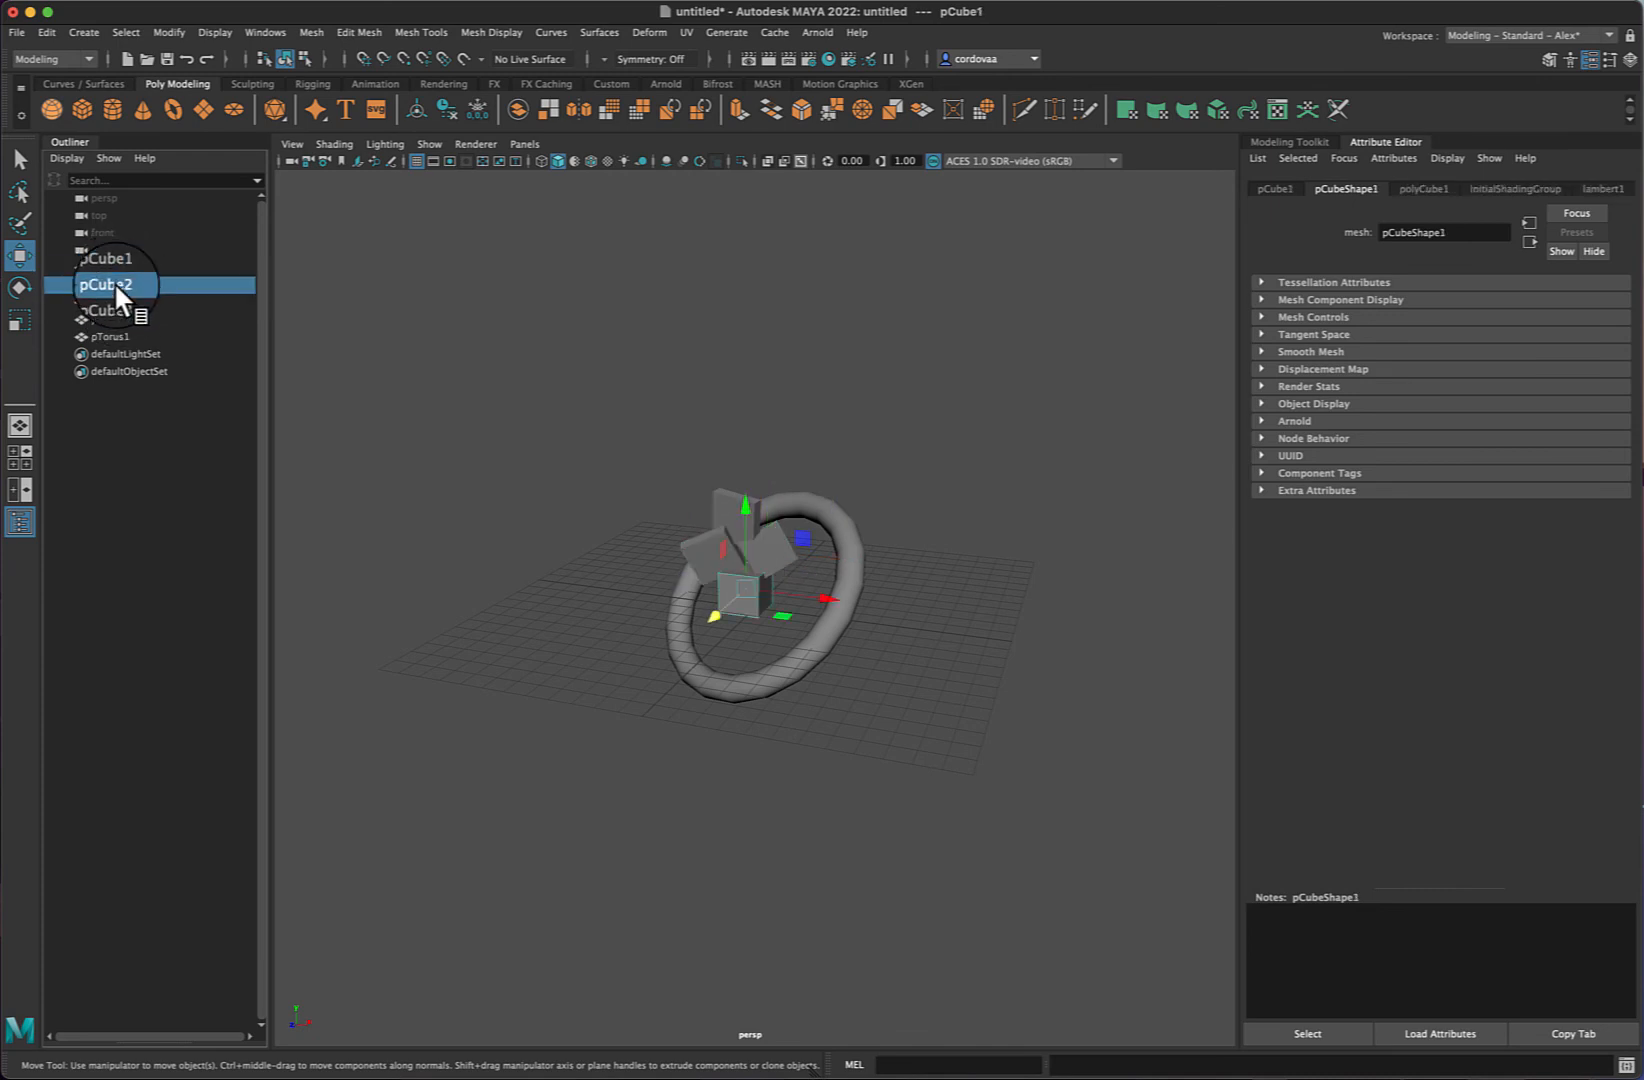
click(114, 265)
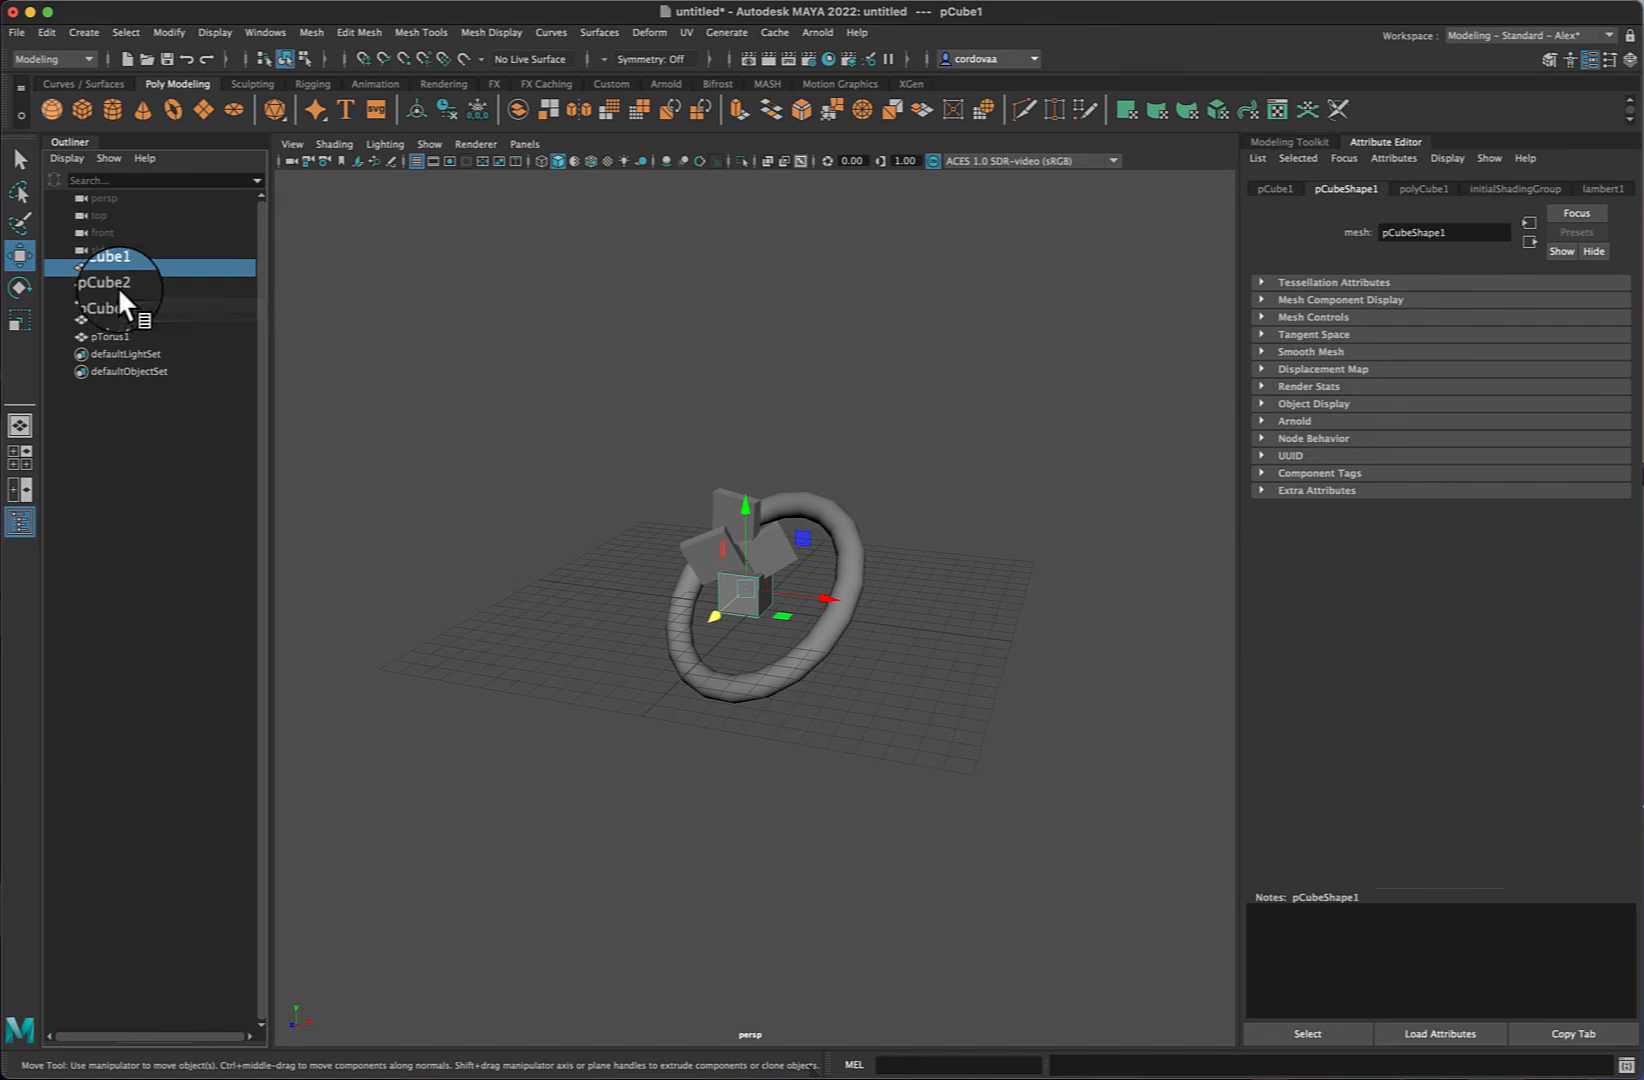
shift+click(108, 318)
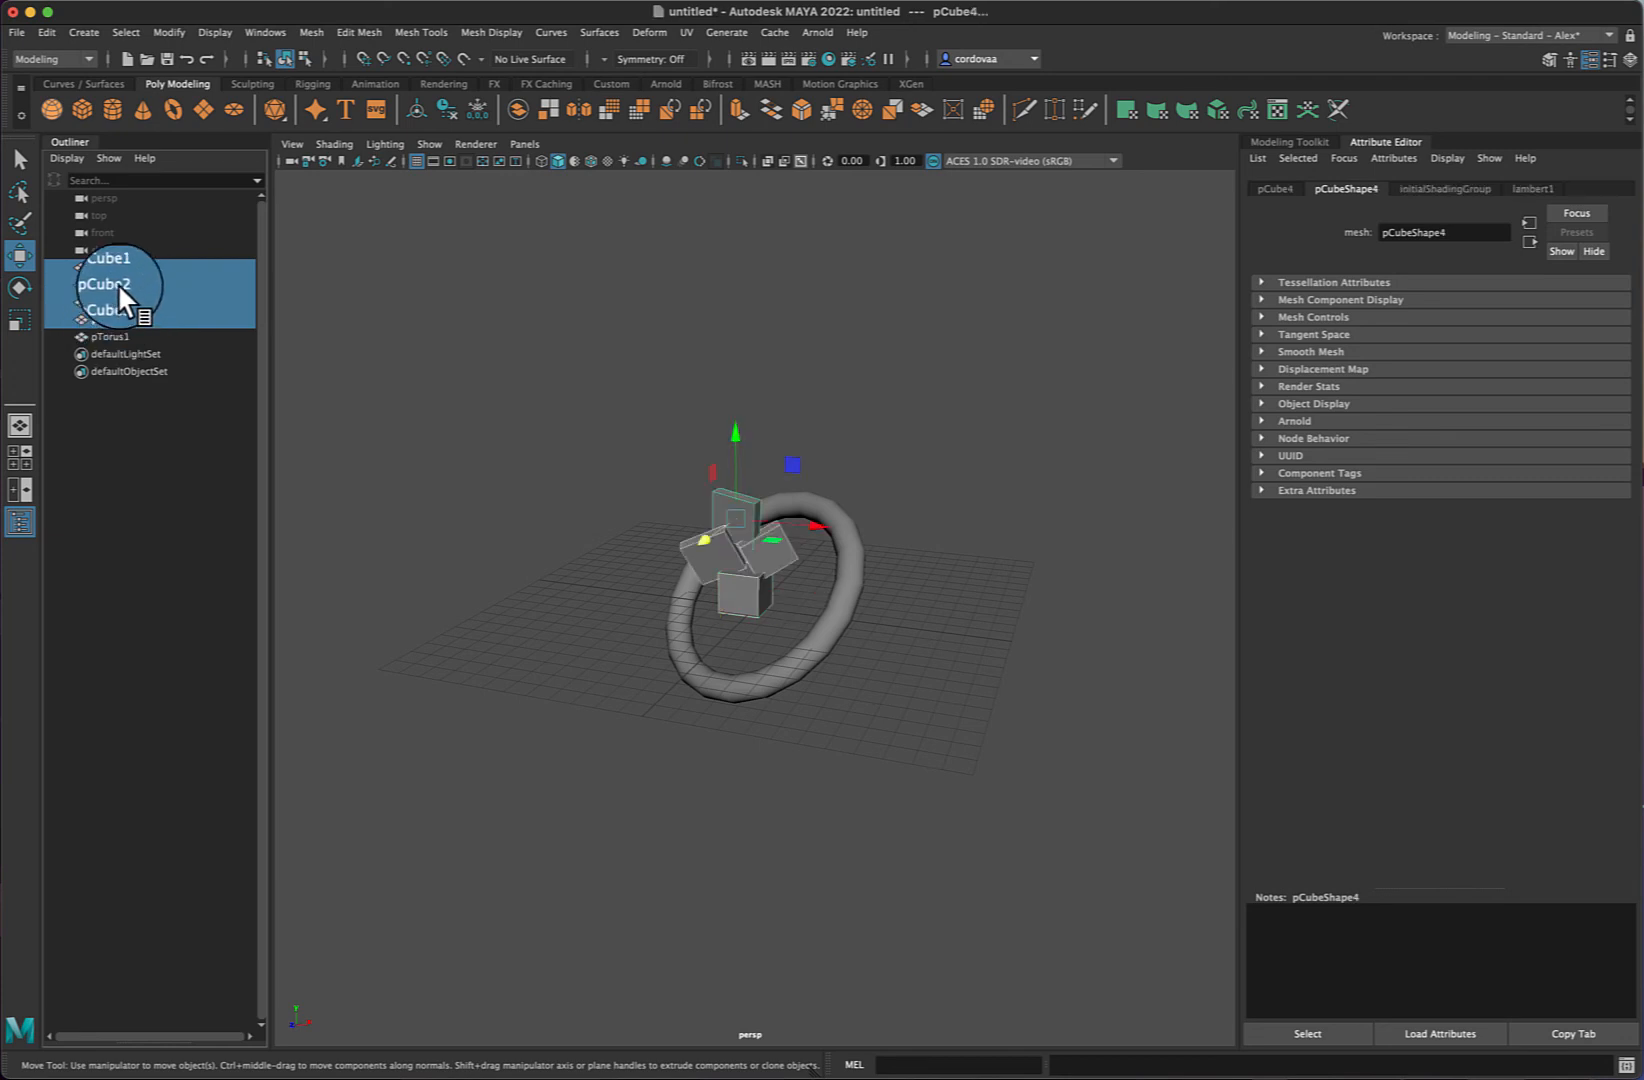
click(47, 30)
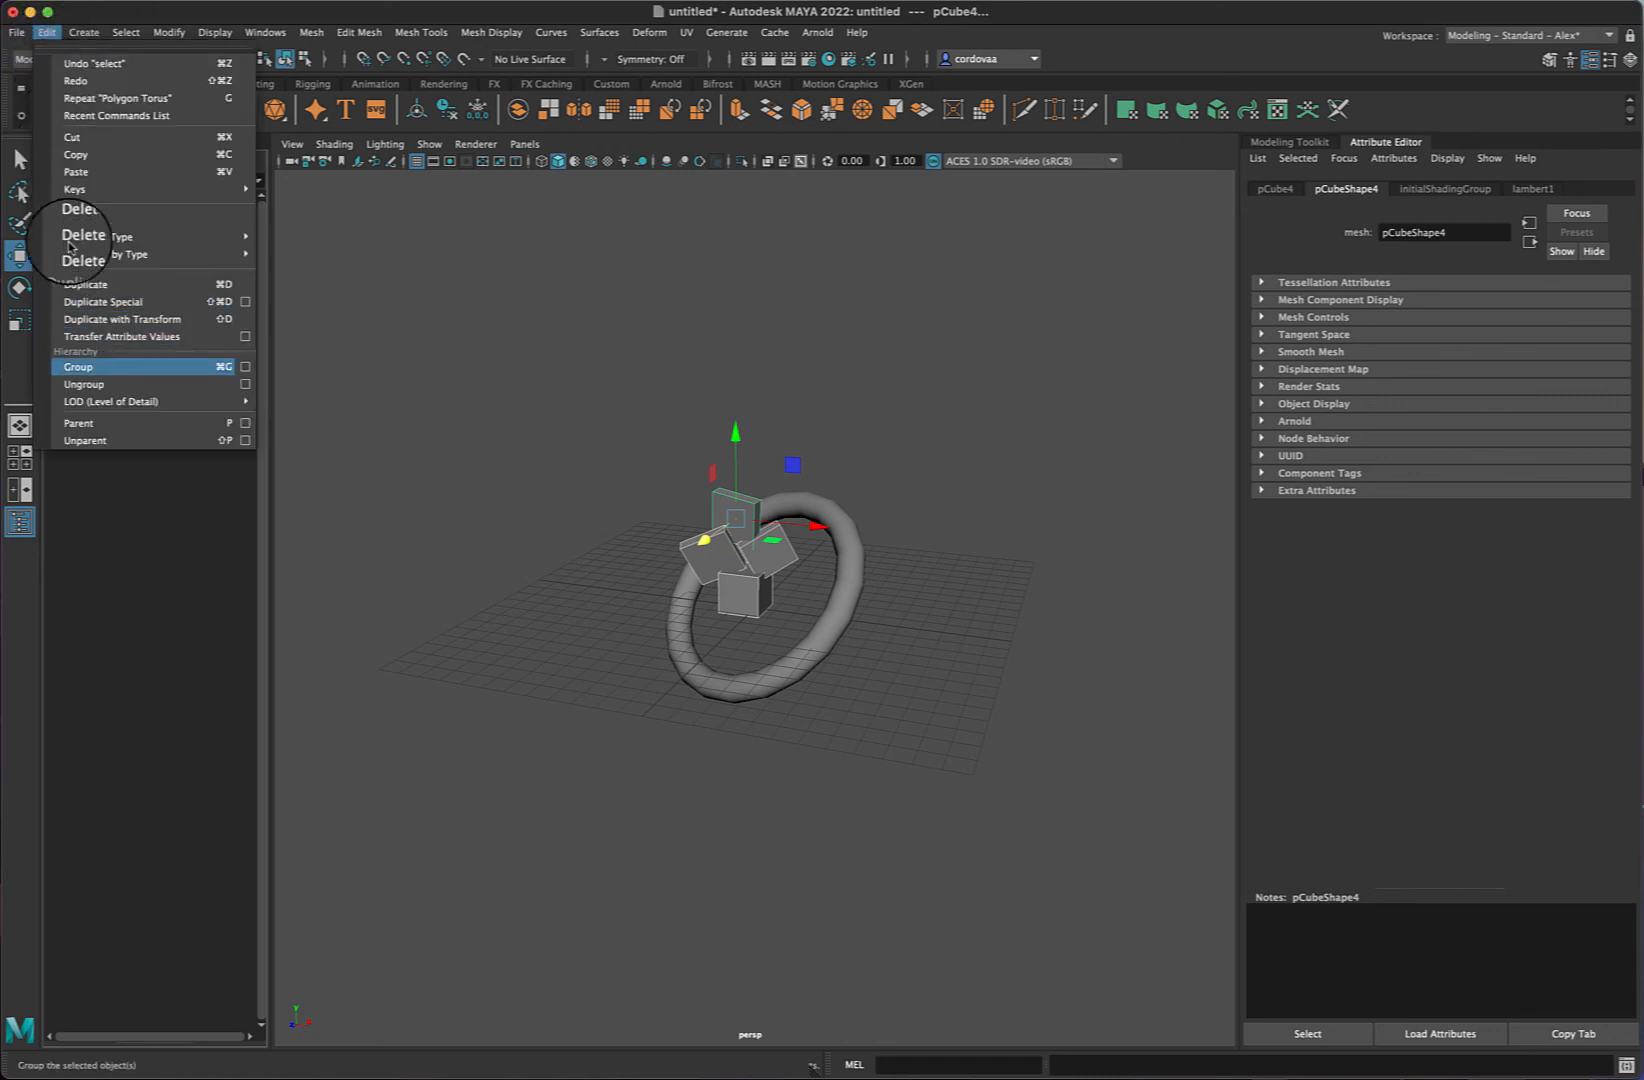
click(77, 367)
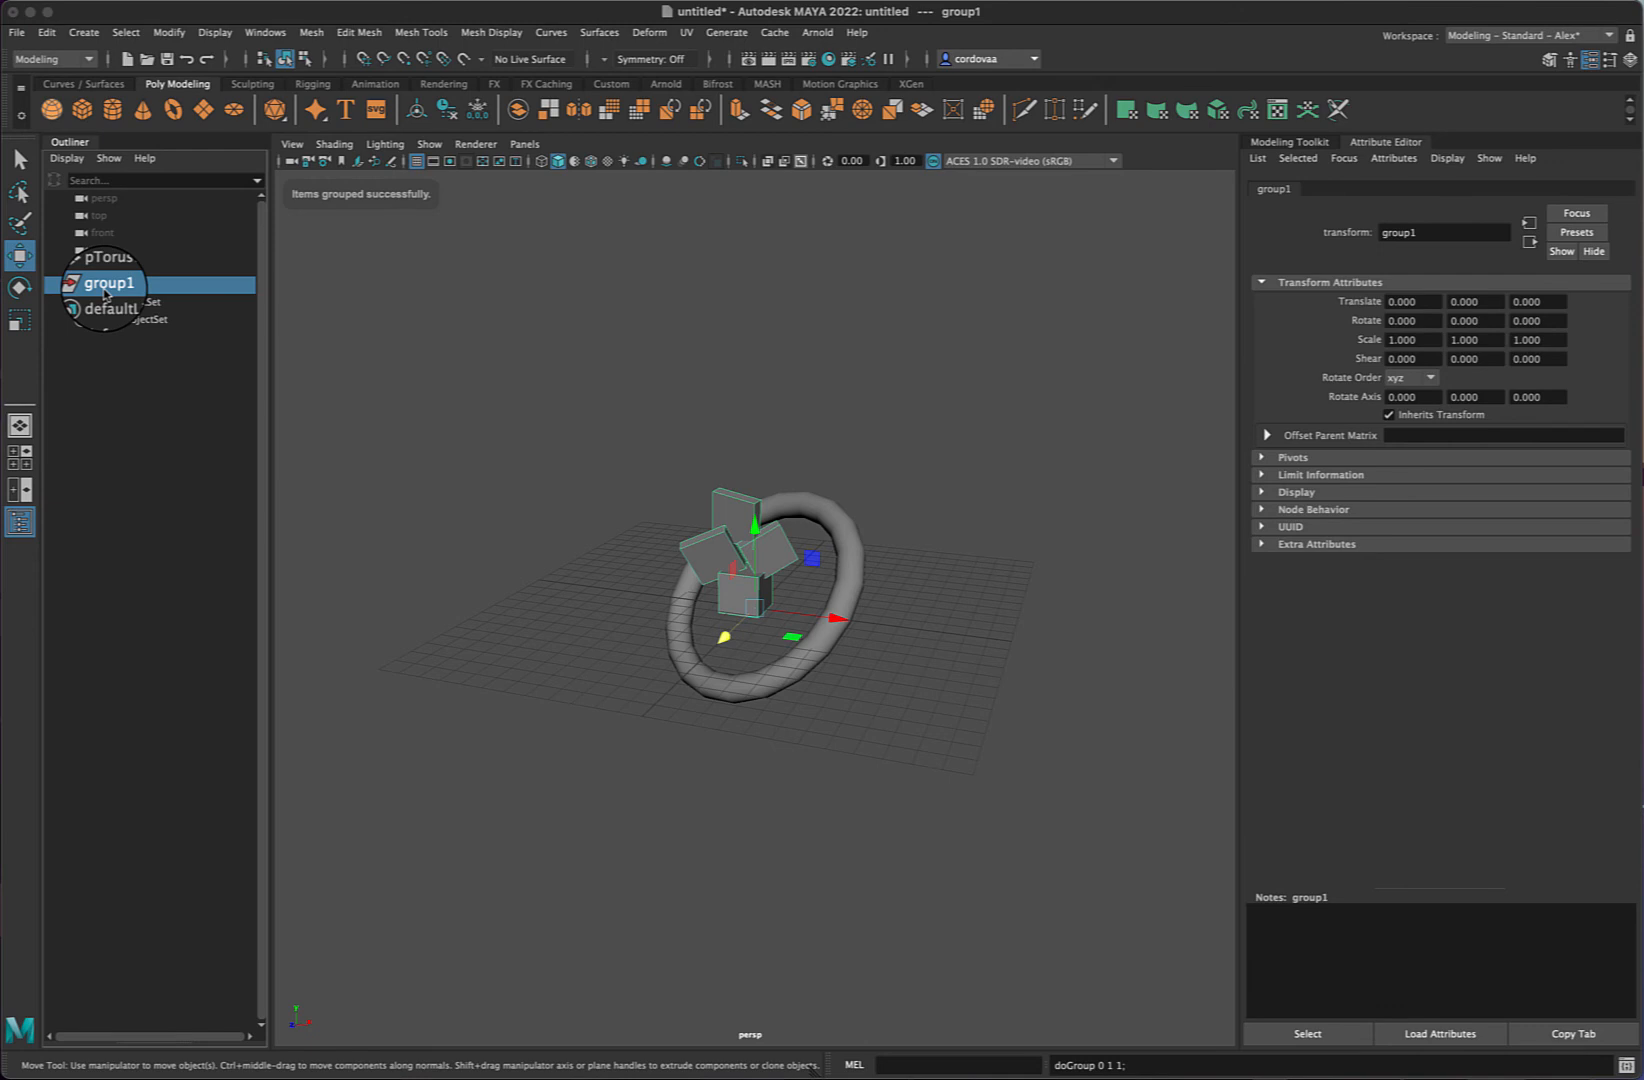
- Rename the new group to base_cubes
click(64, 284)
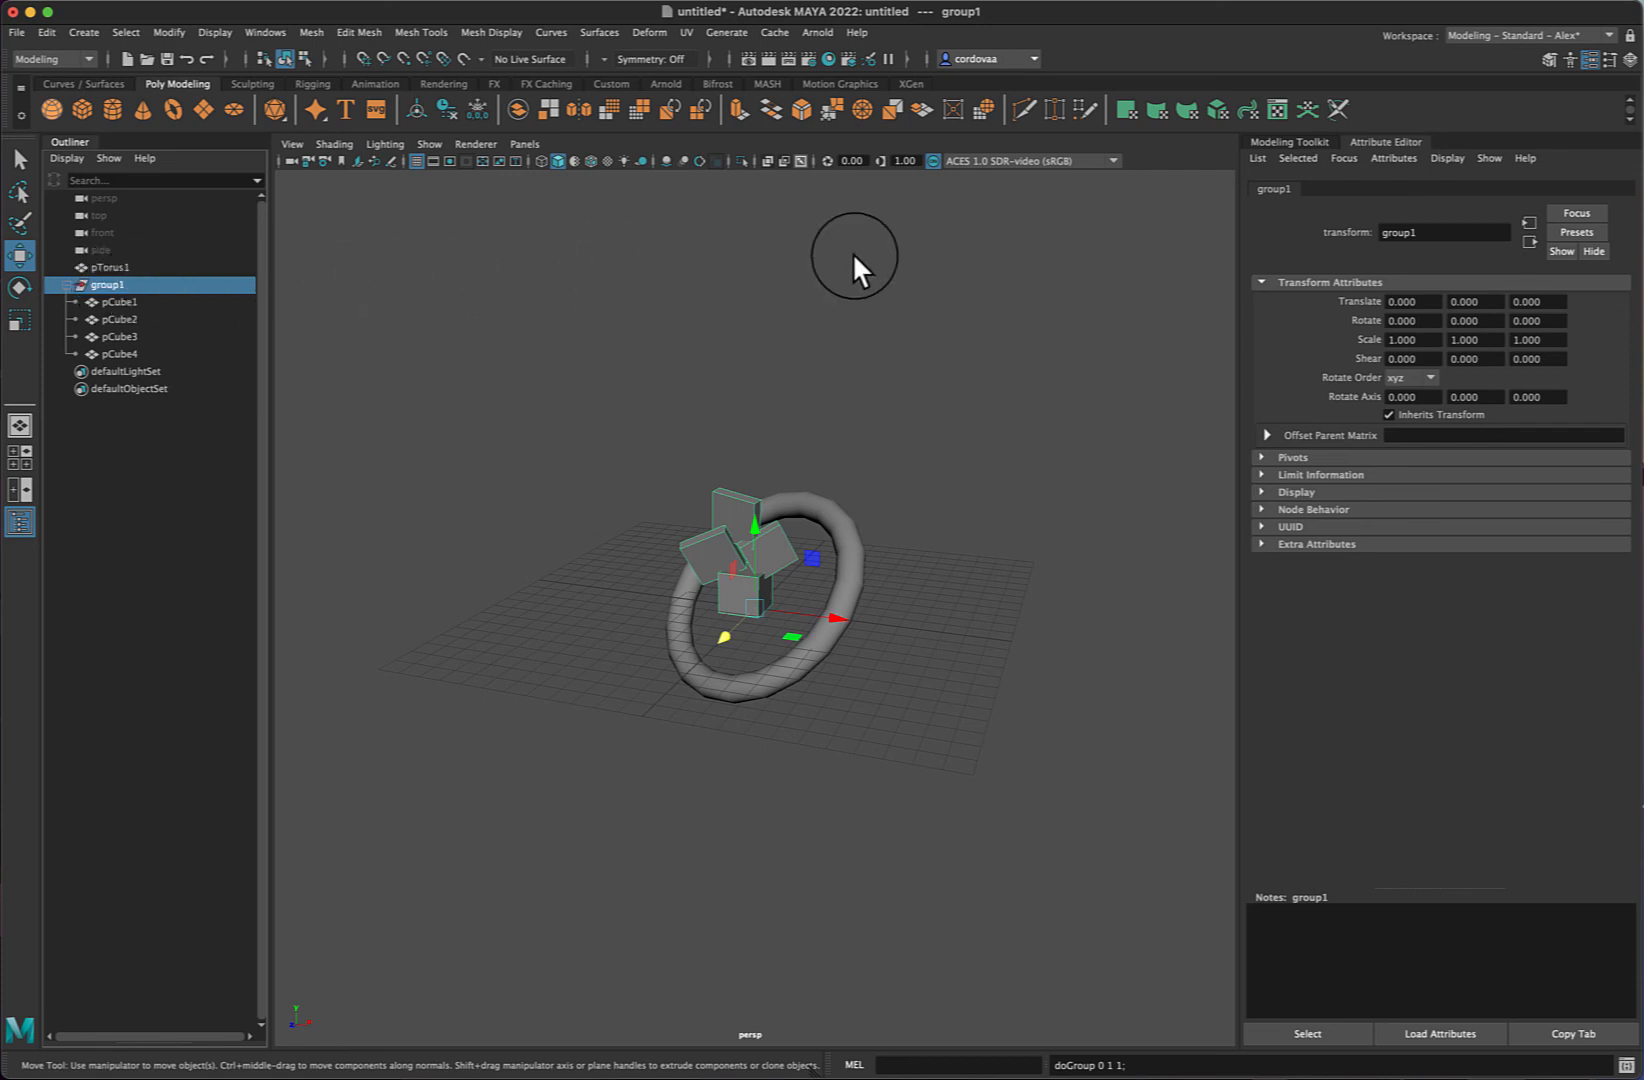
drag(1424, 232, 1313, 225)
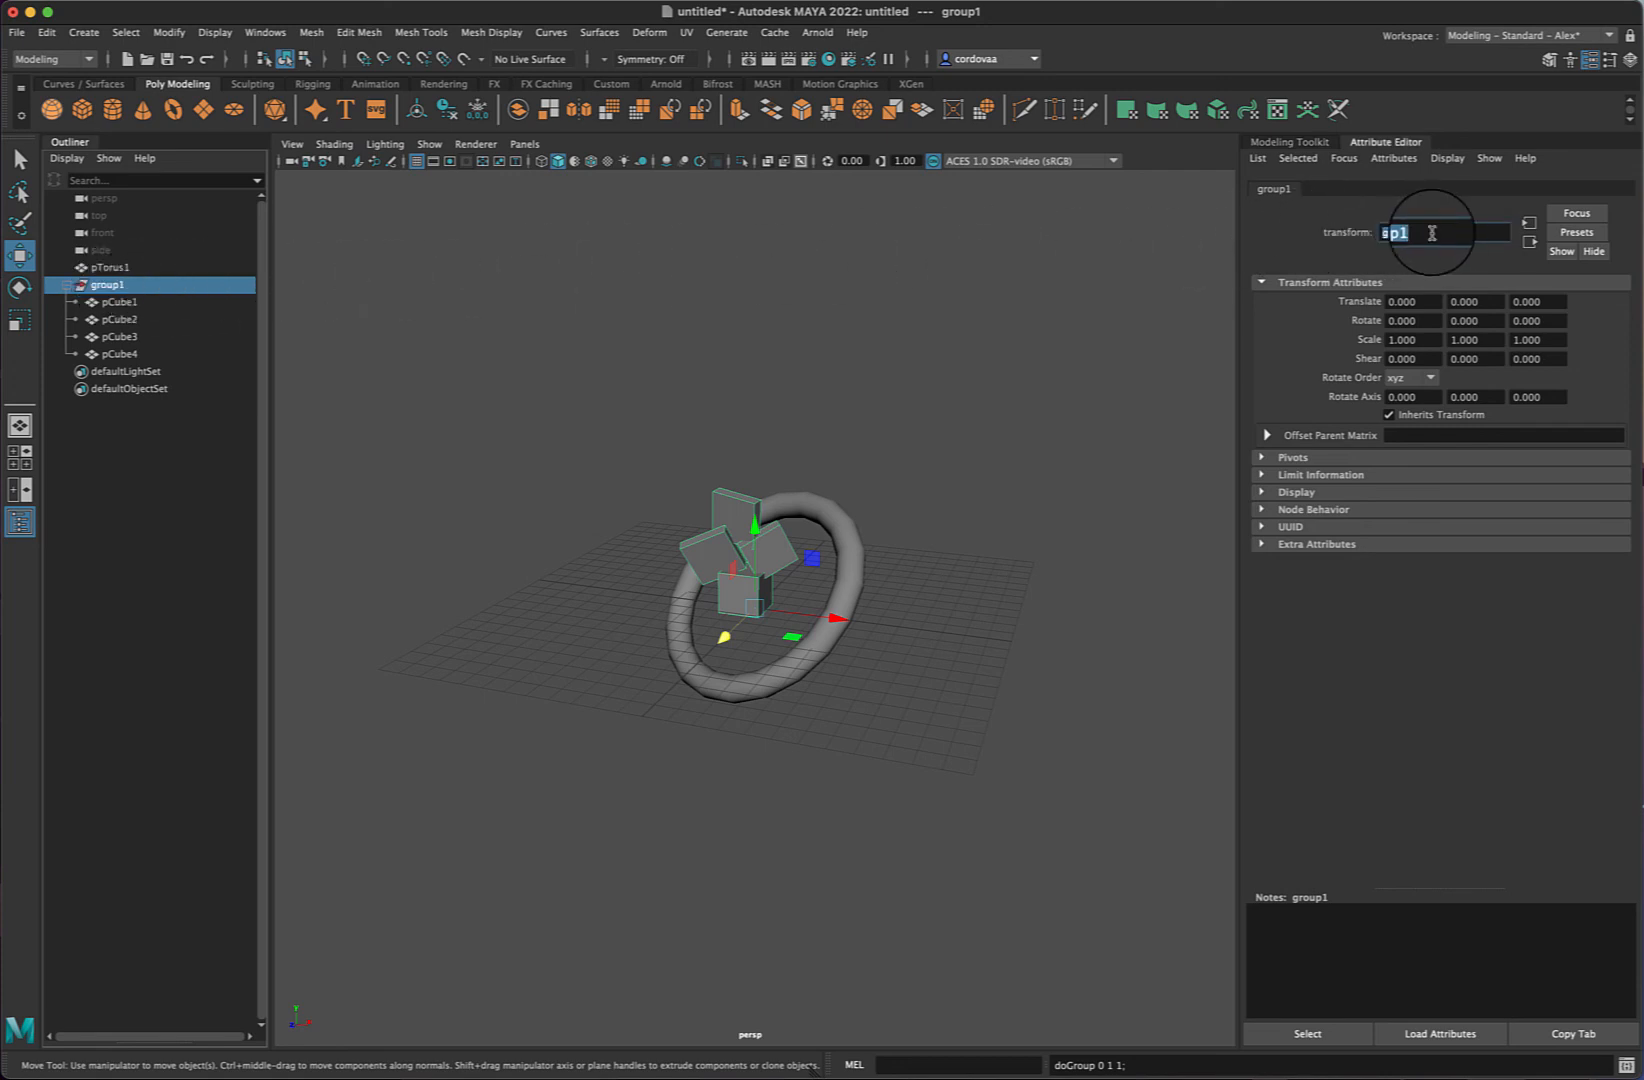
text(b)
text(cube)
key(Left)
key(Left)
key(Left)
key(Left)
text(_)
key(Return)
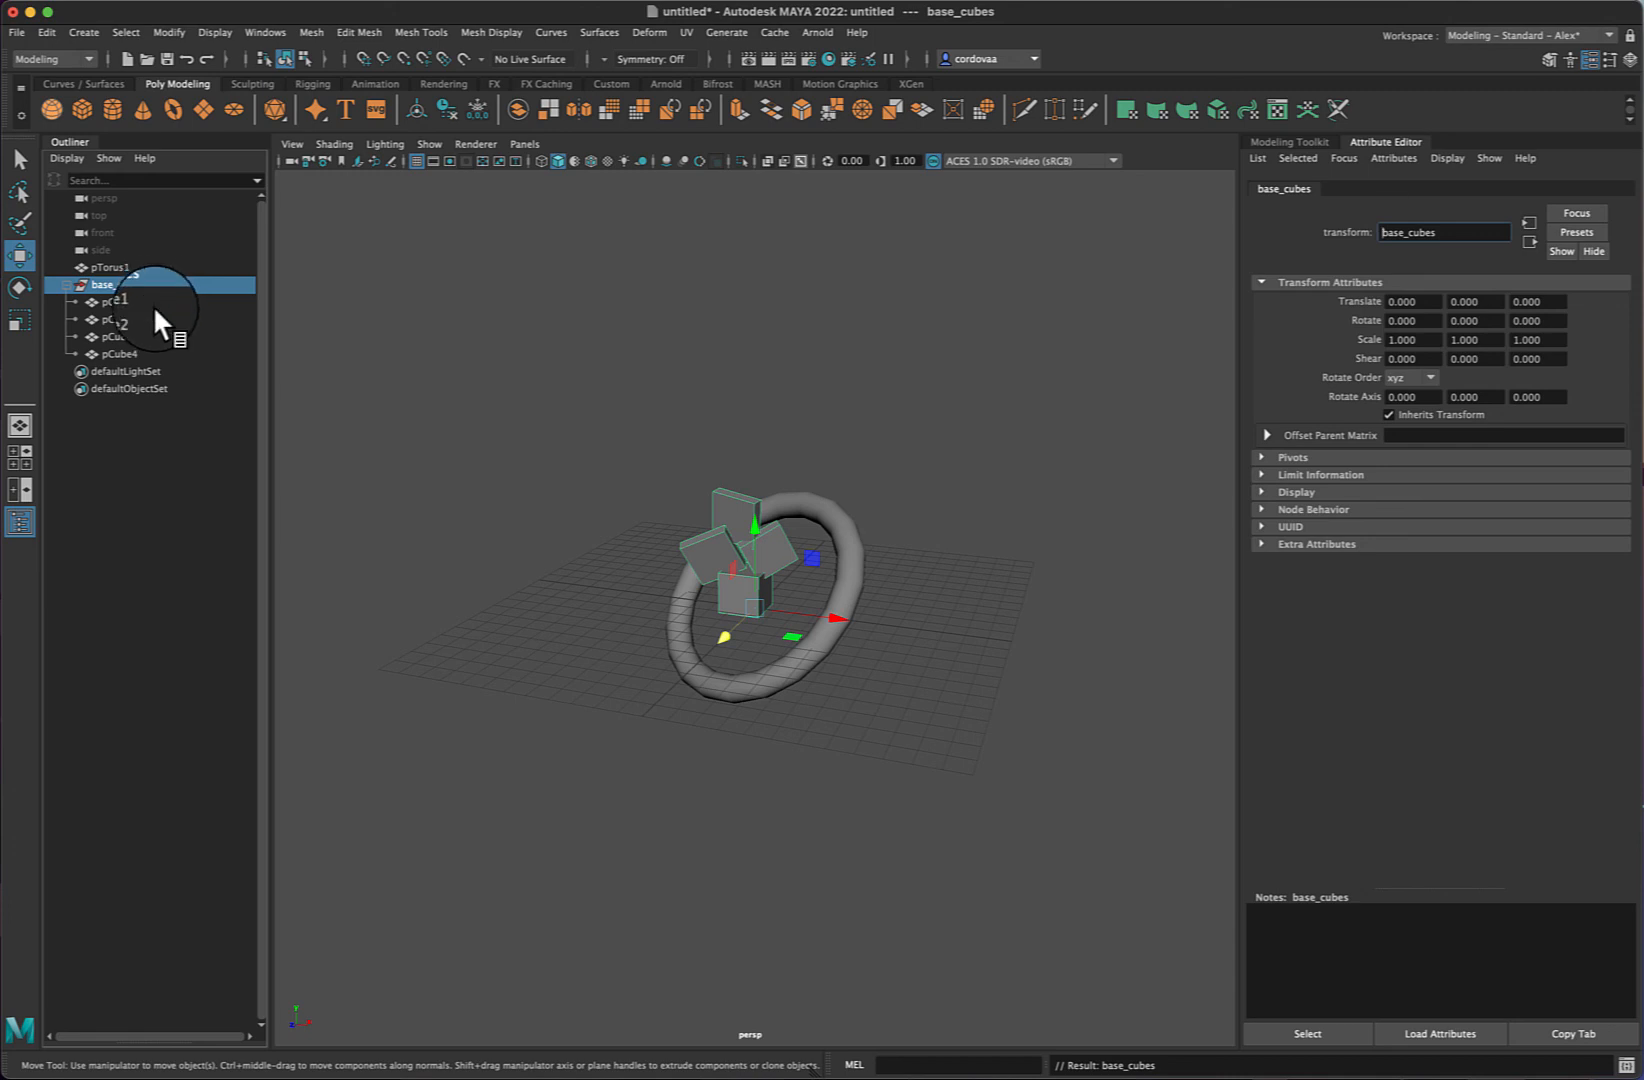
- Undo the group rename and the grouping, then clear the selection
key(super+z)
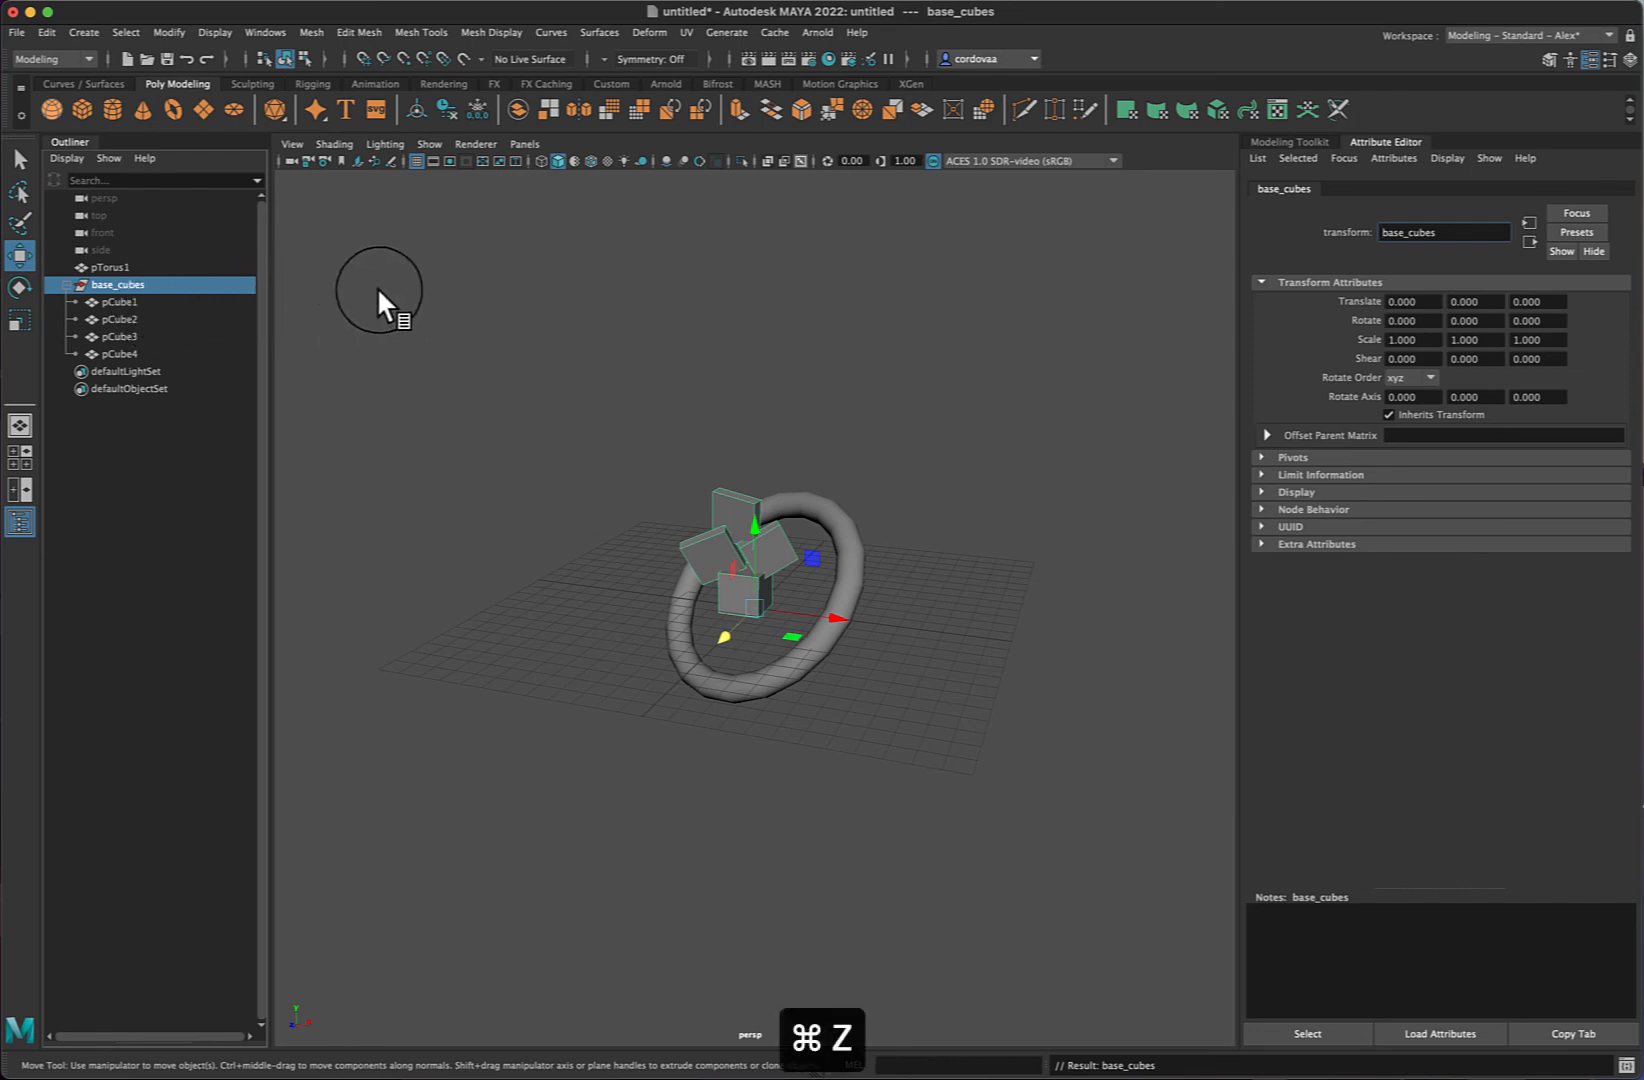
click(404, 285)
key(super+z)
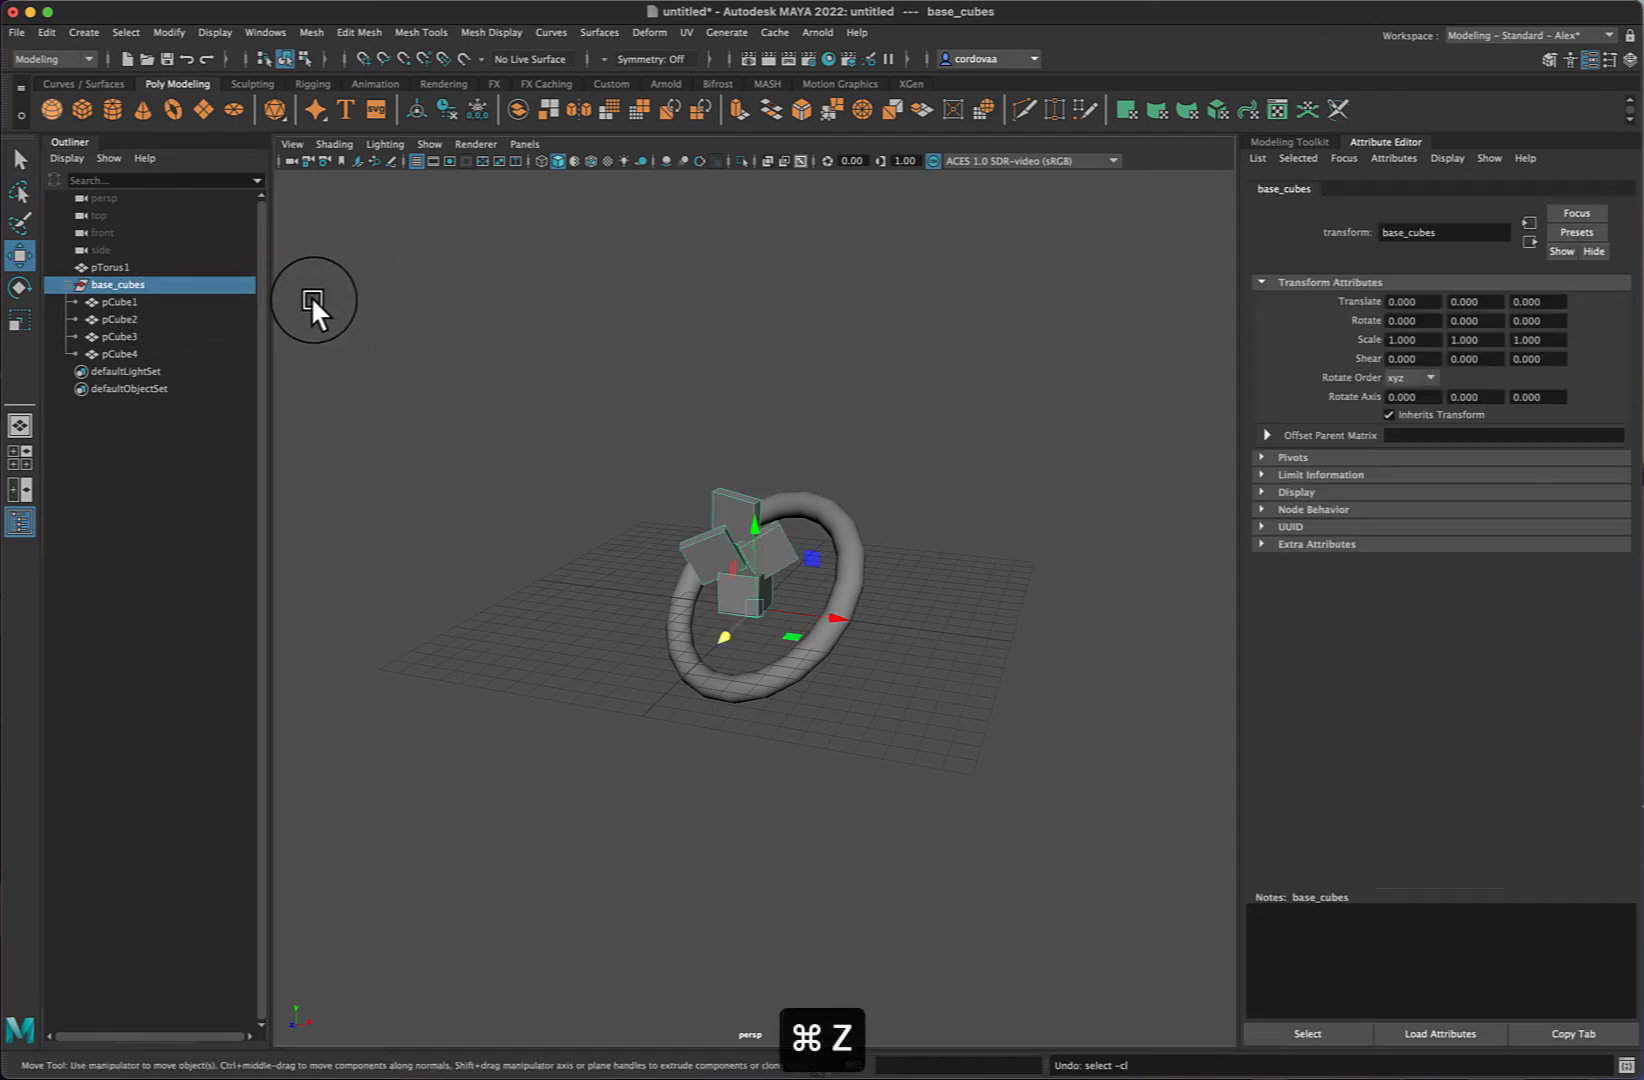
key(super+z)
key(super+z)
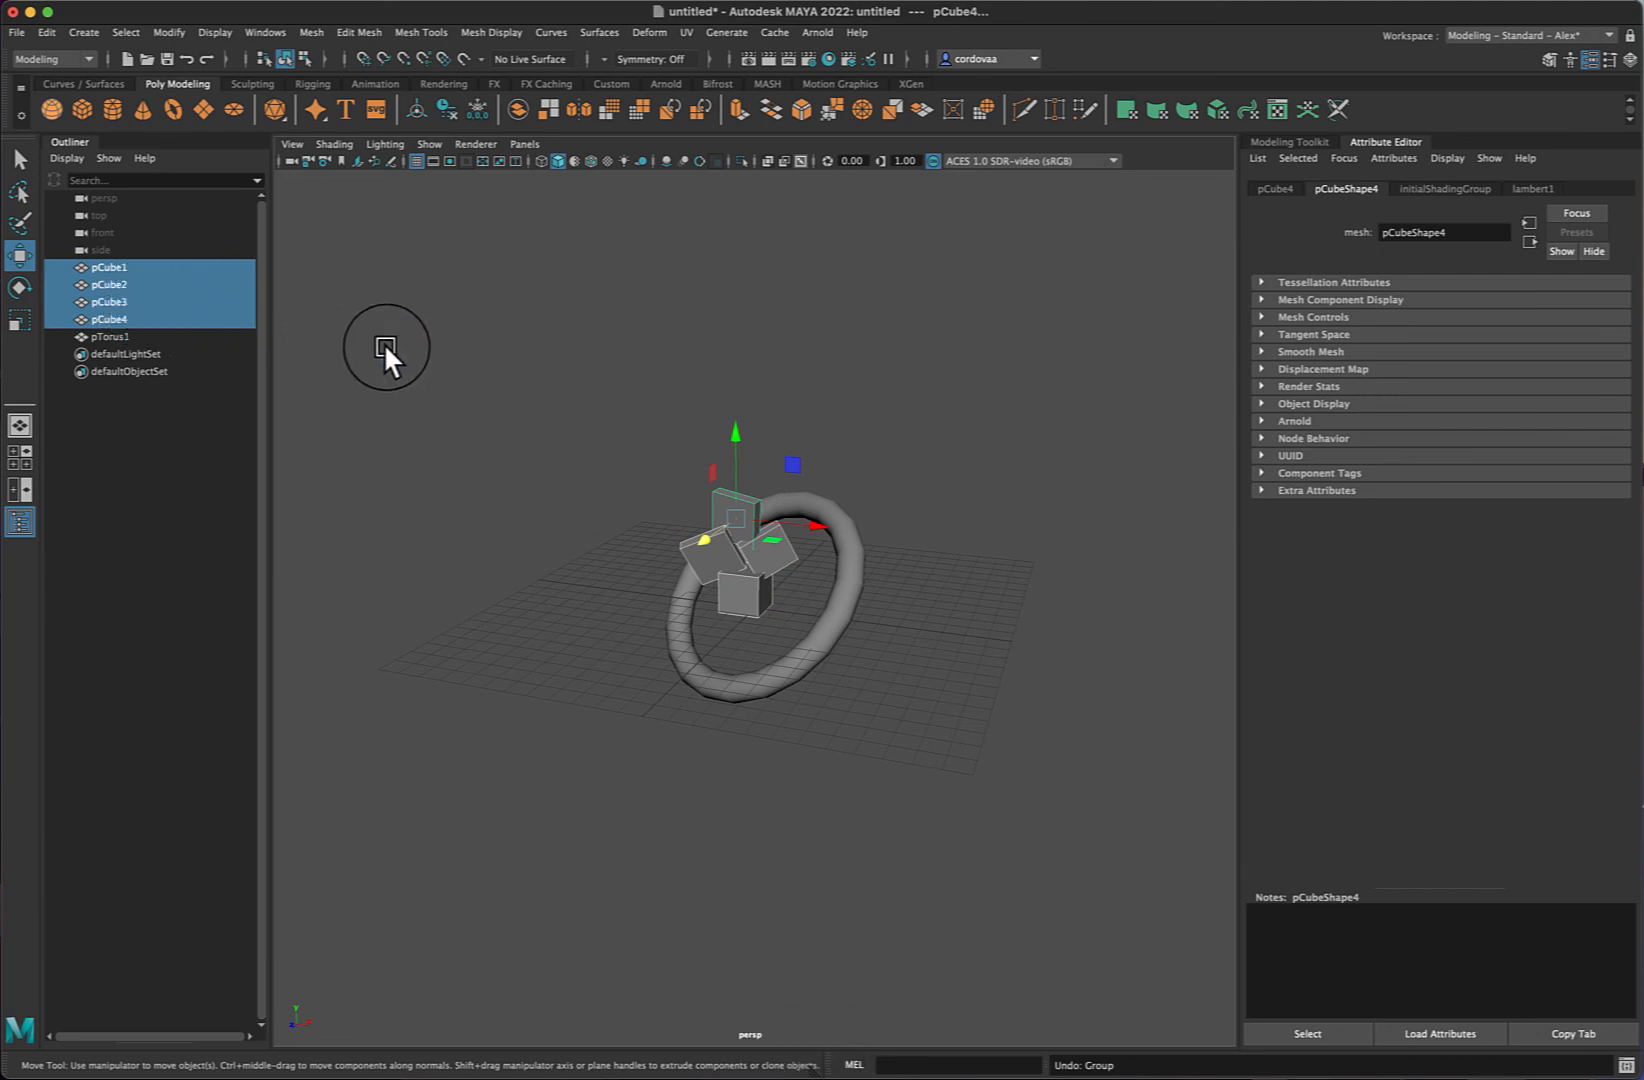
click(477, 362)
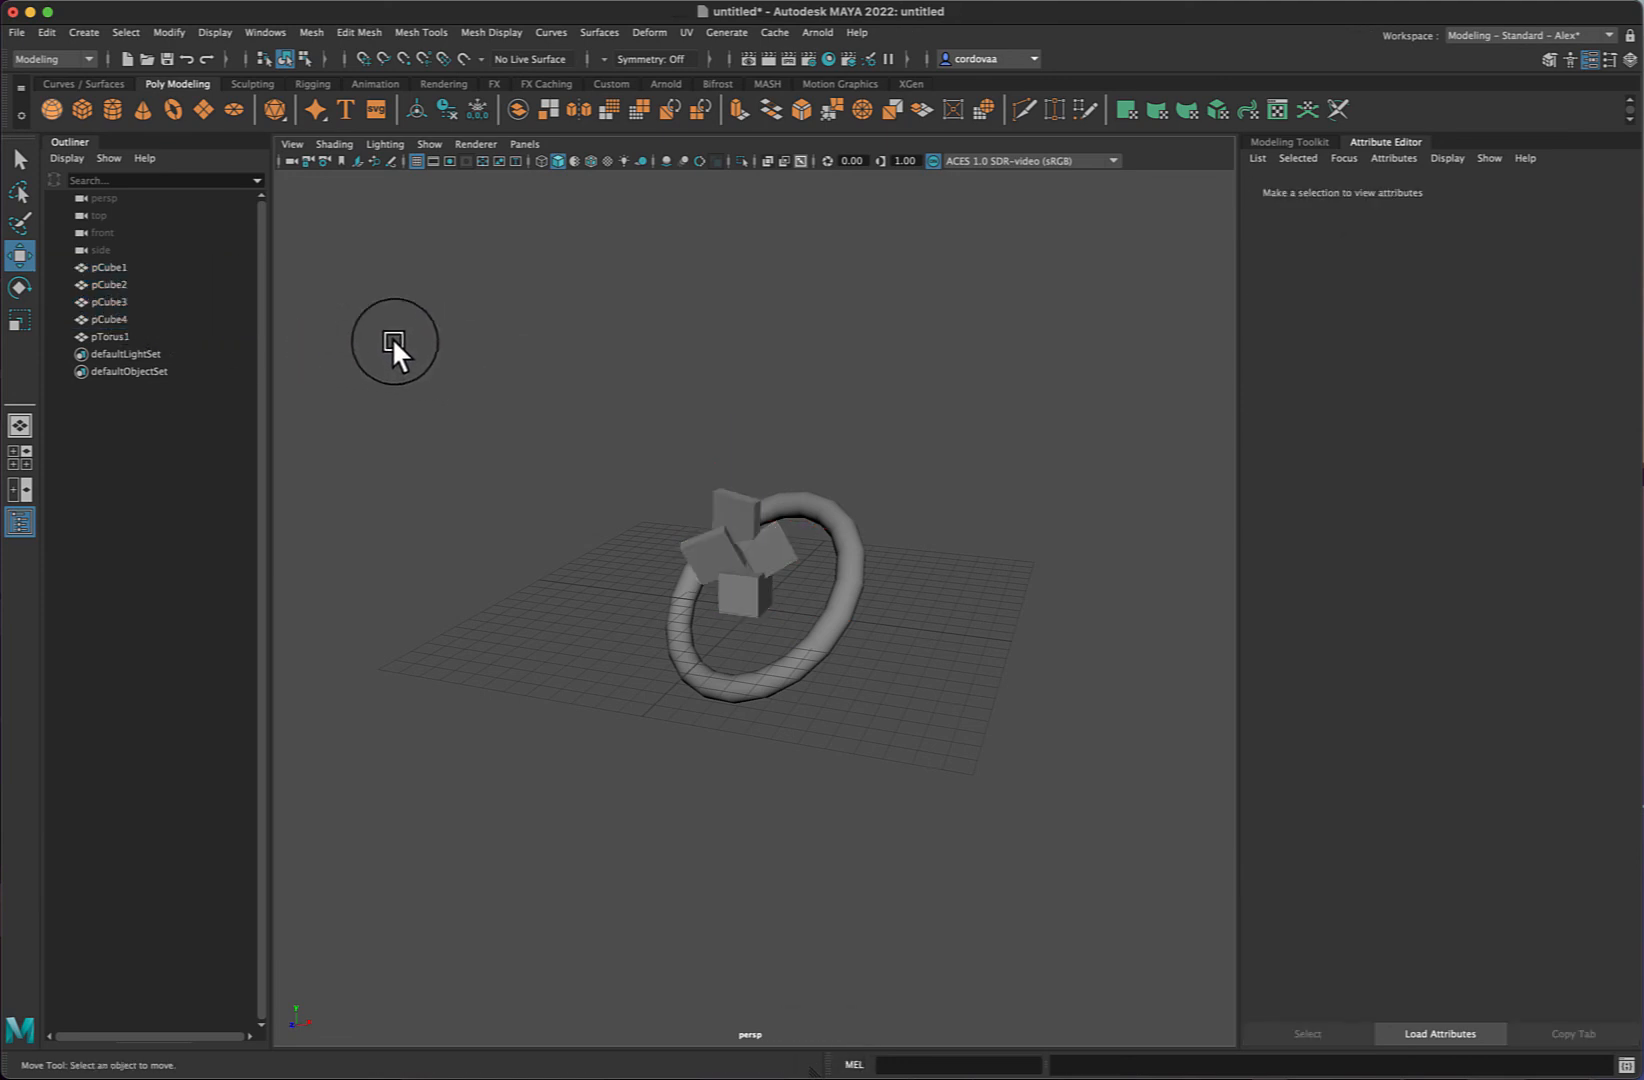
- Rename pCube1 in the Outliner to Base_Cube
click(104, 270)
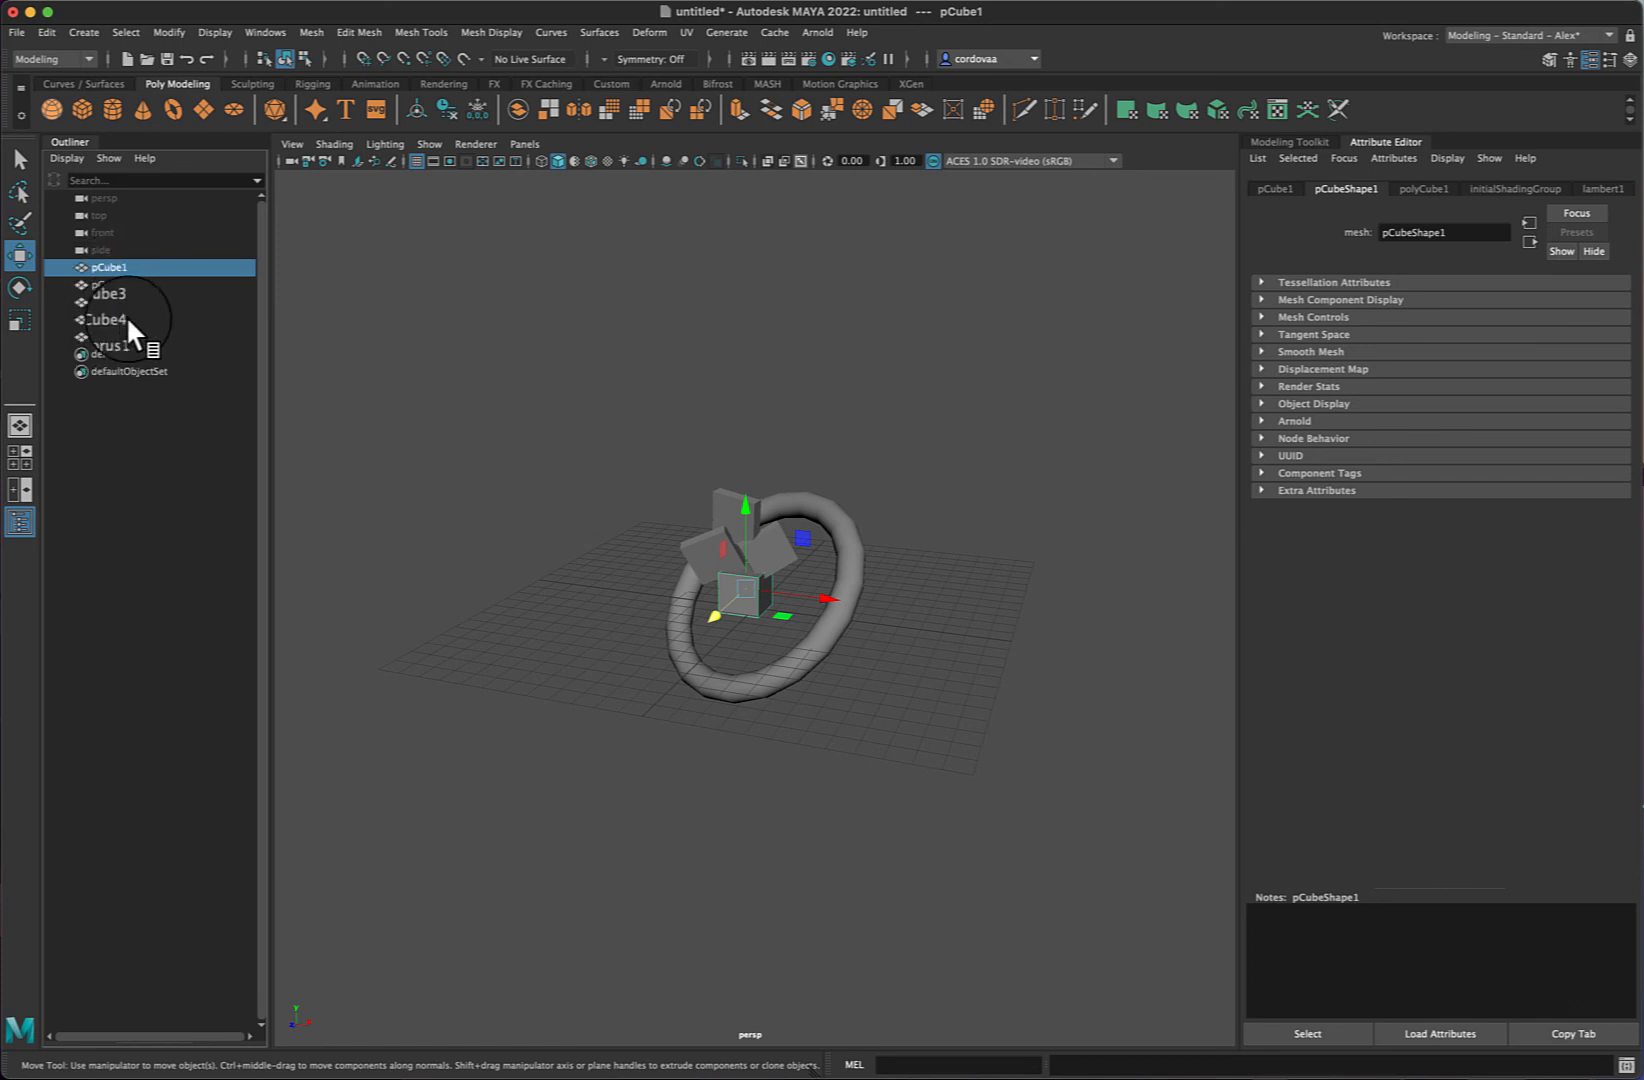
double_click(113, 265)
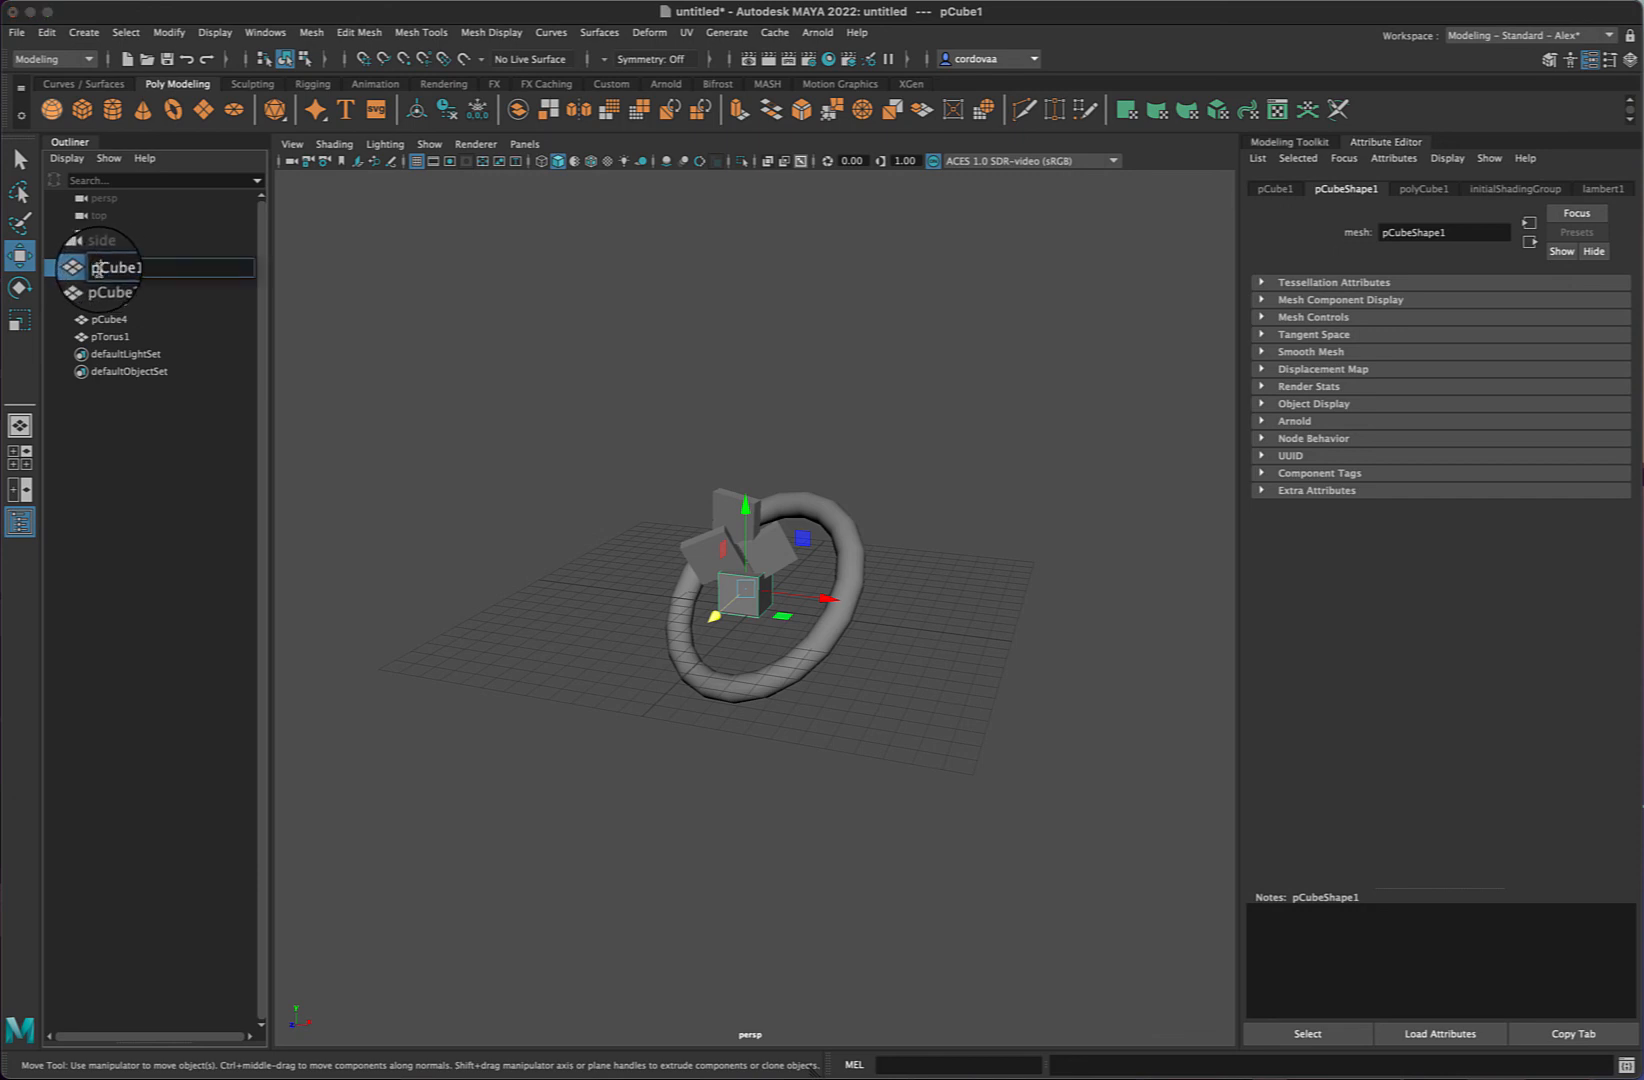
click(131, 269)
text(se)
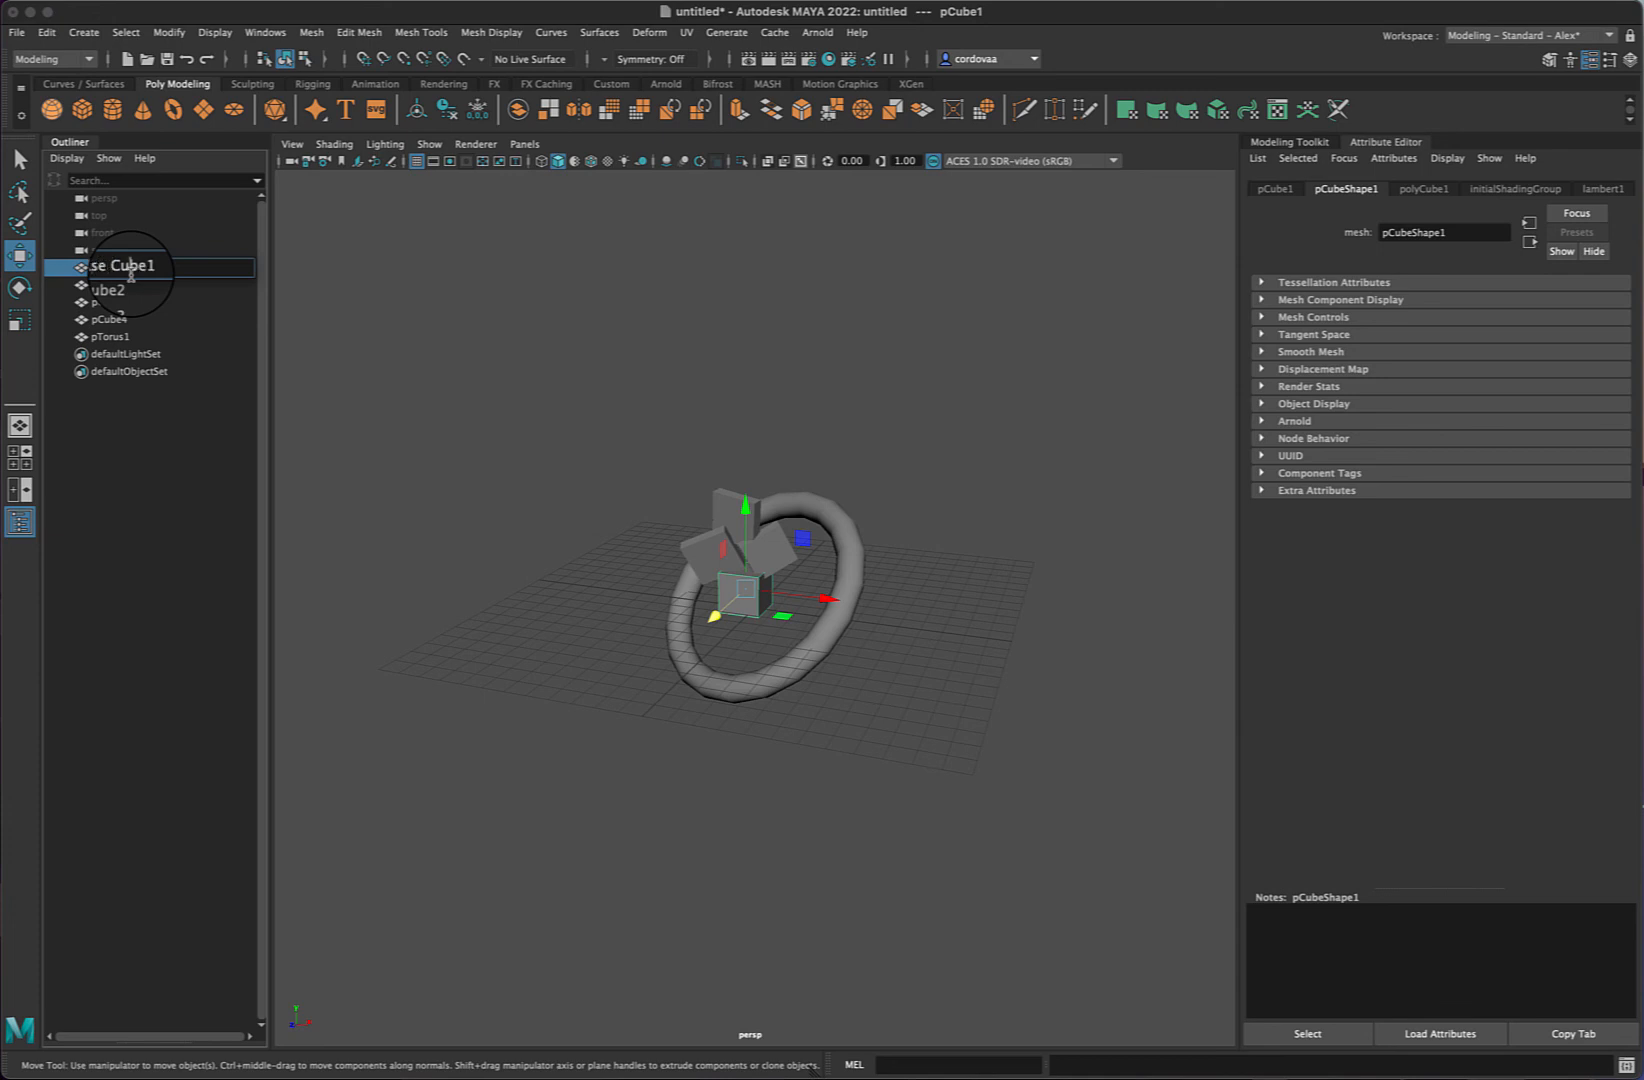
key(Right)
key(Right)
key(Right)
key(Right)
key(Right)
key(Right)
key(BackSpace)
key(Return)
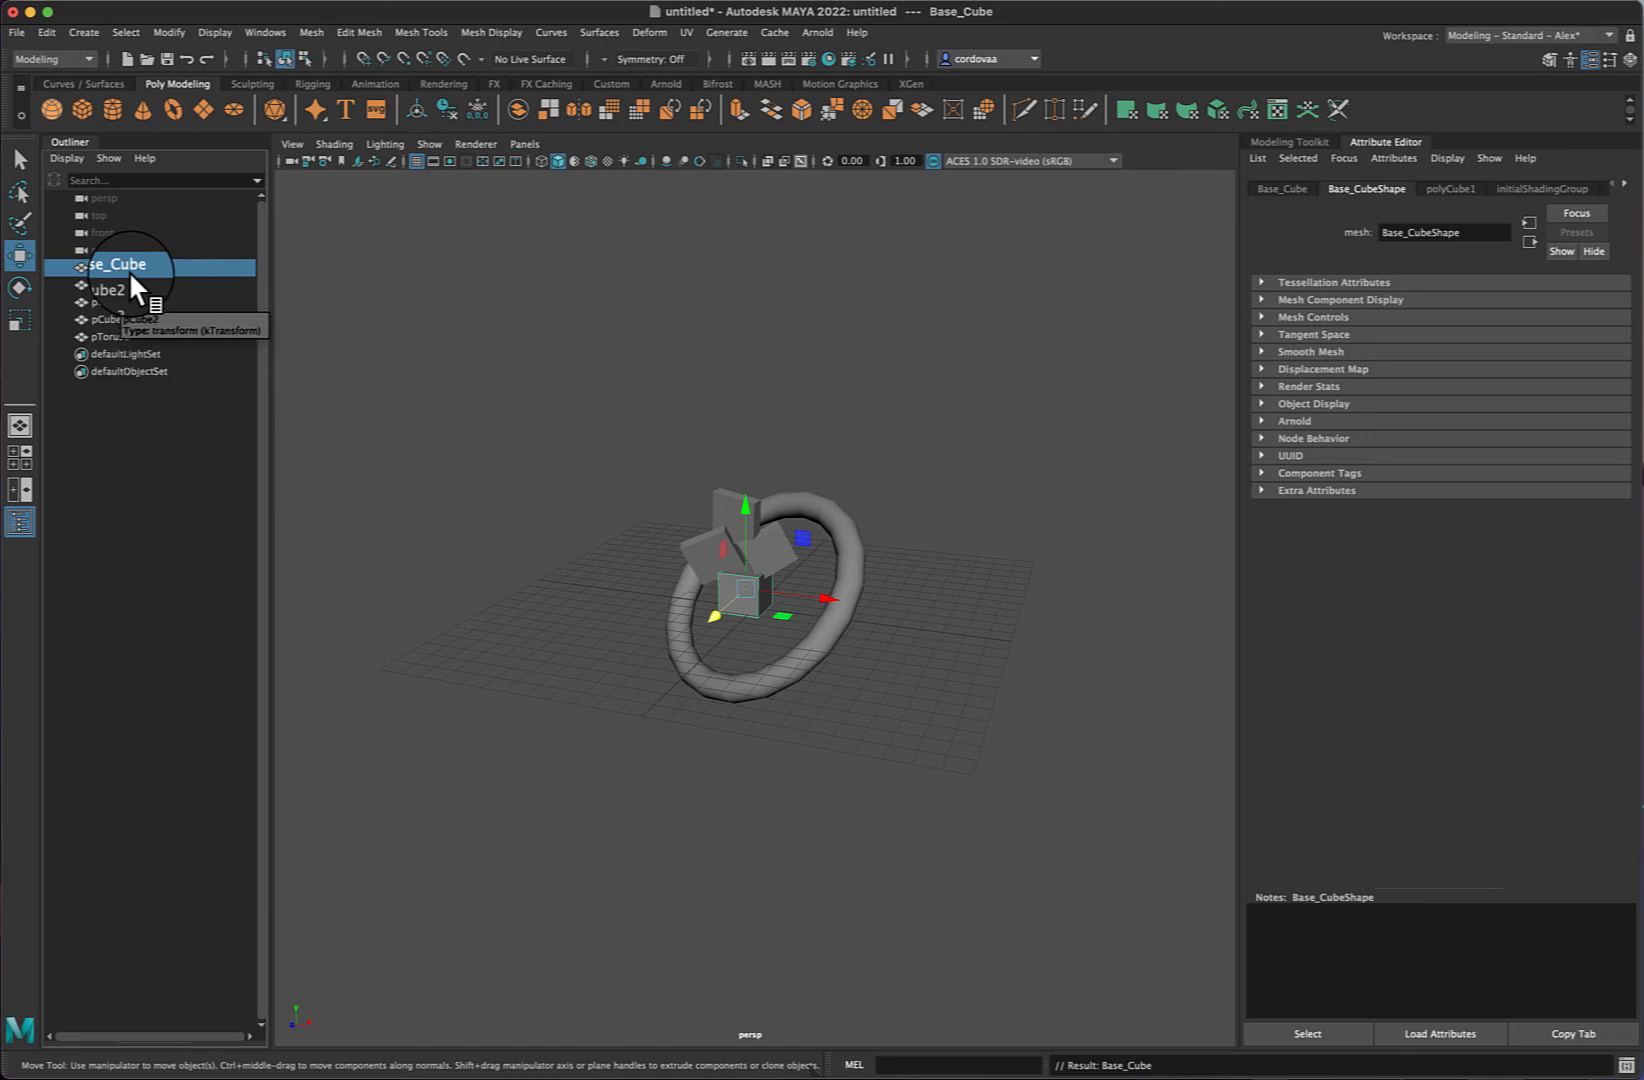
- Select pCube2 through pCube4 and parent them under Base_Cube in the Outliner
click(107, 319)
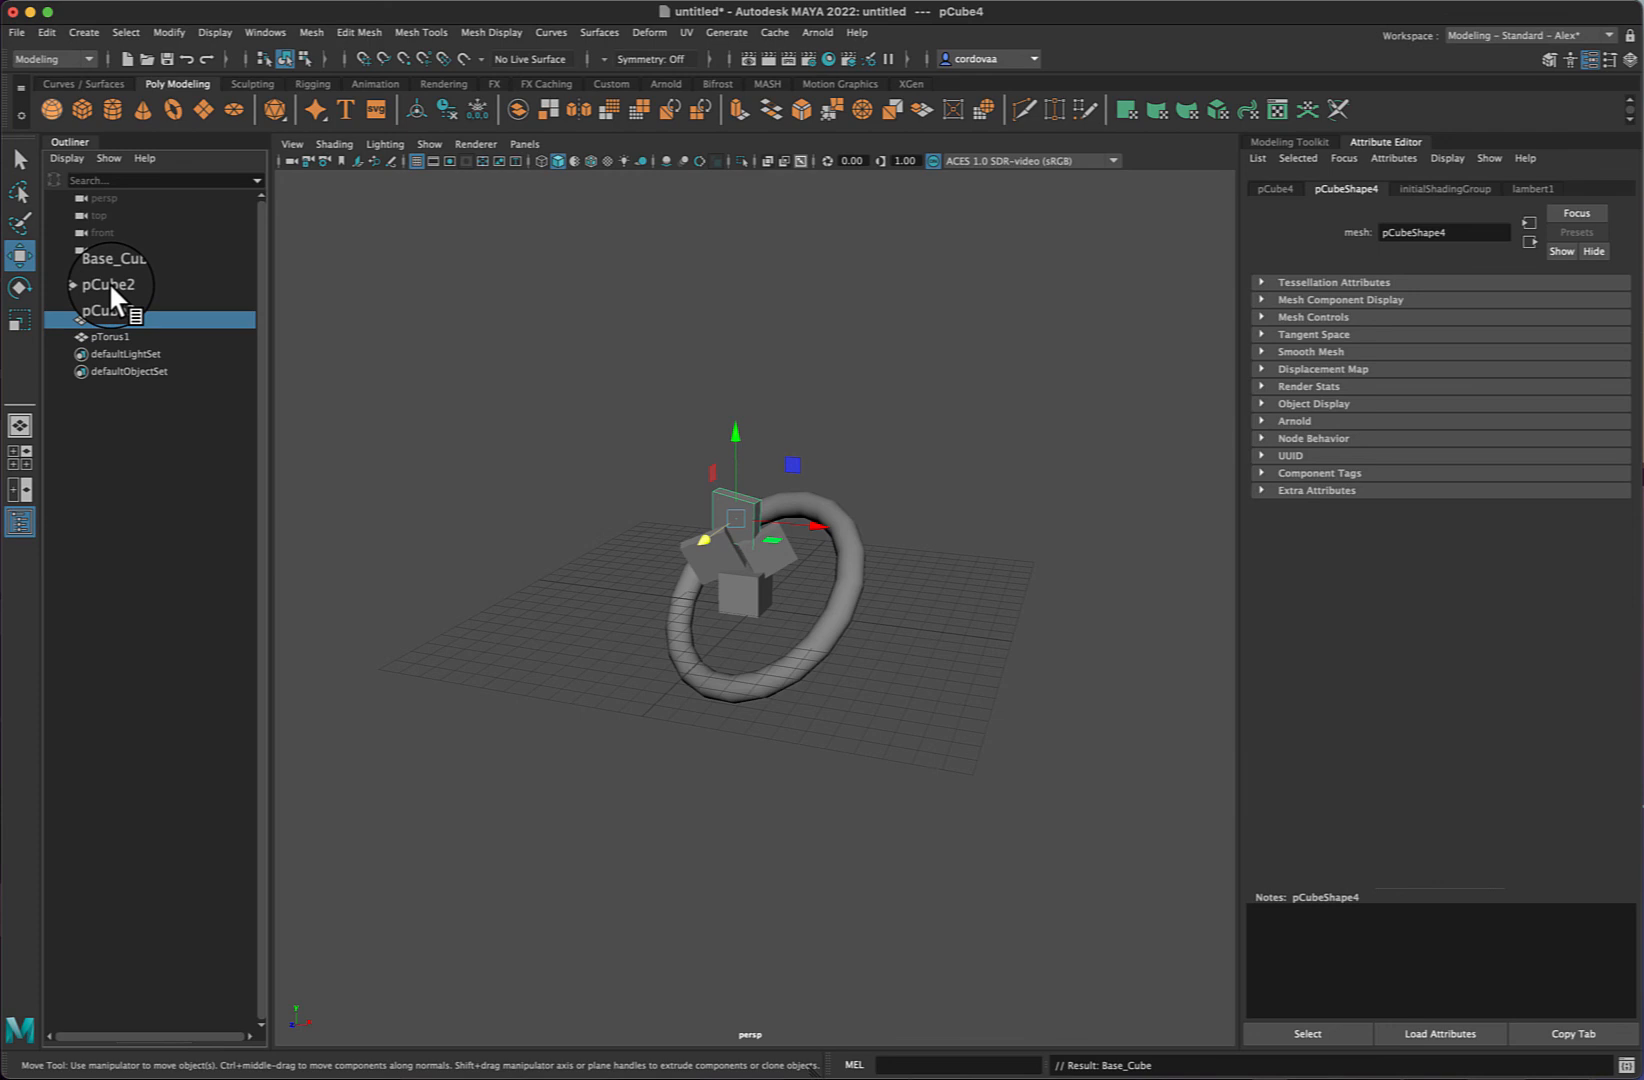
shift+click(108, 282)
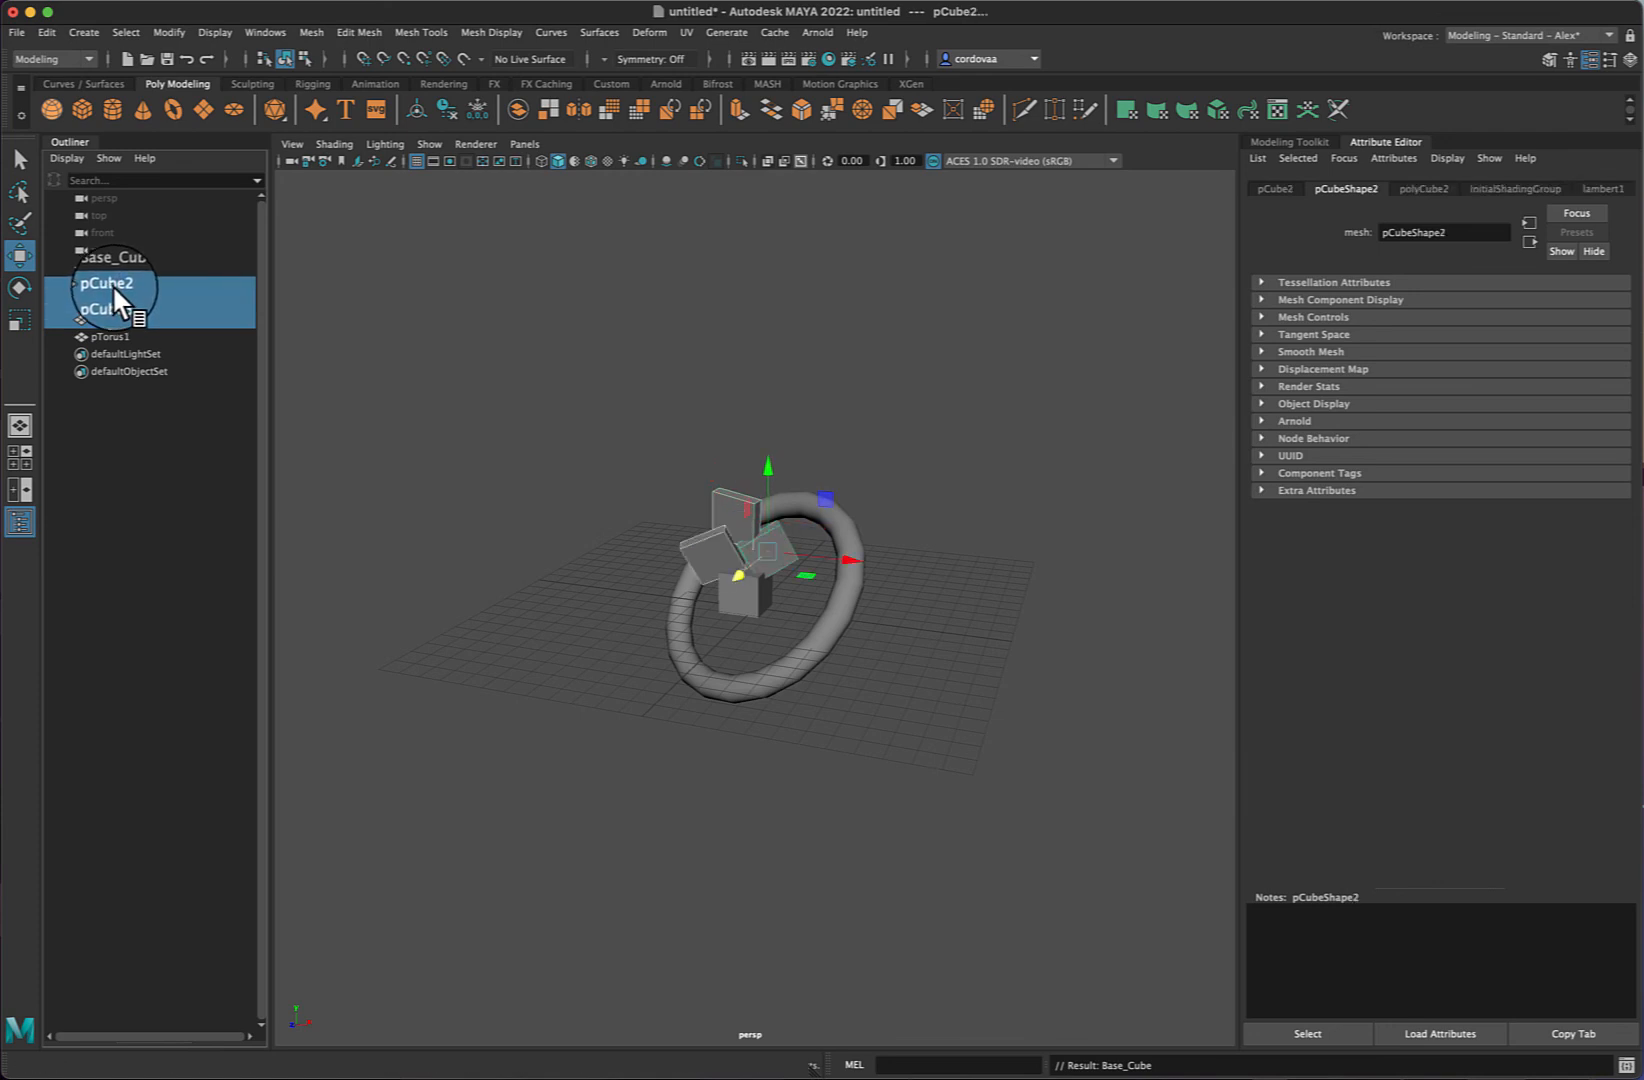
click(112, 284)
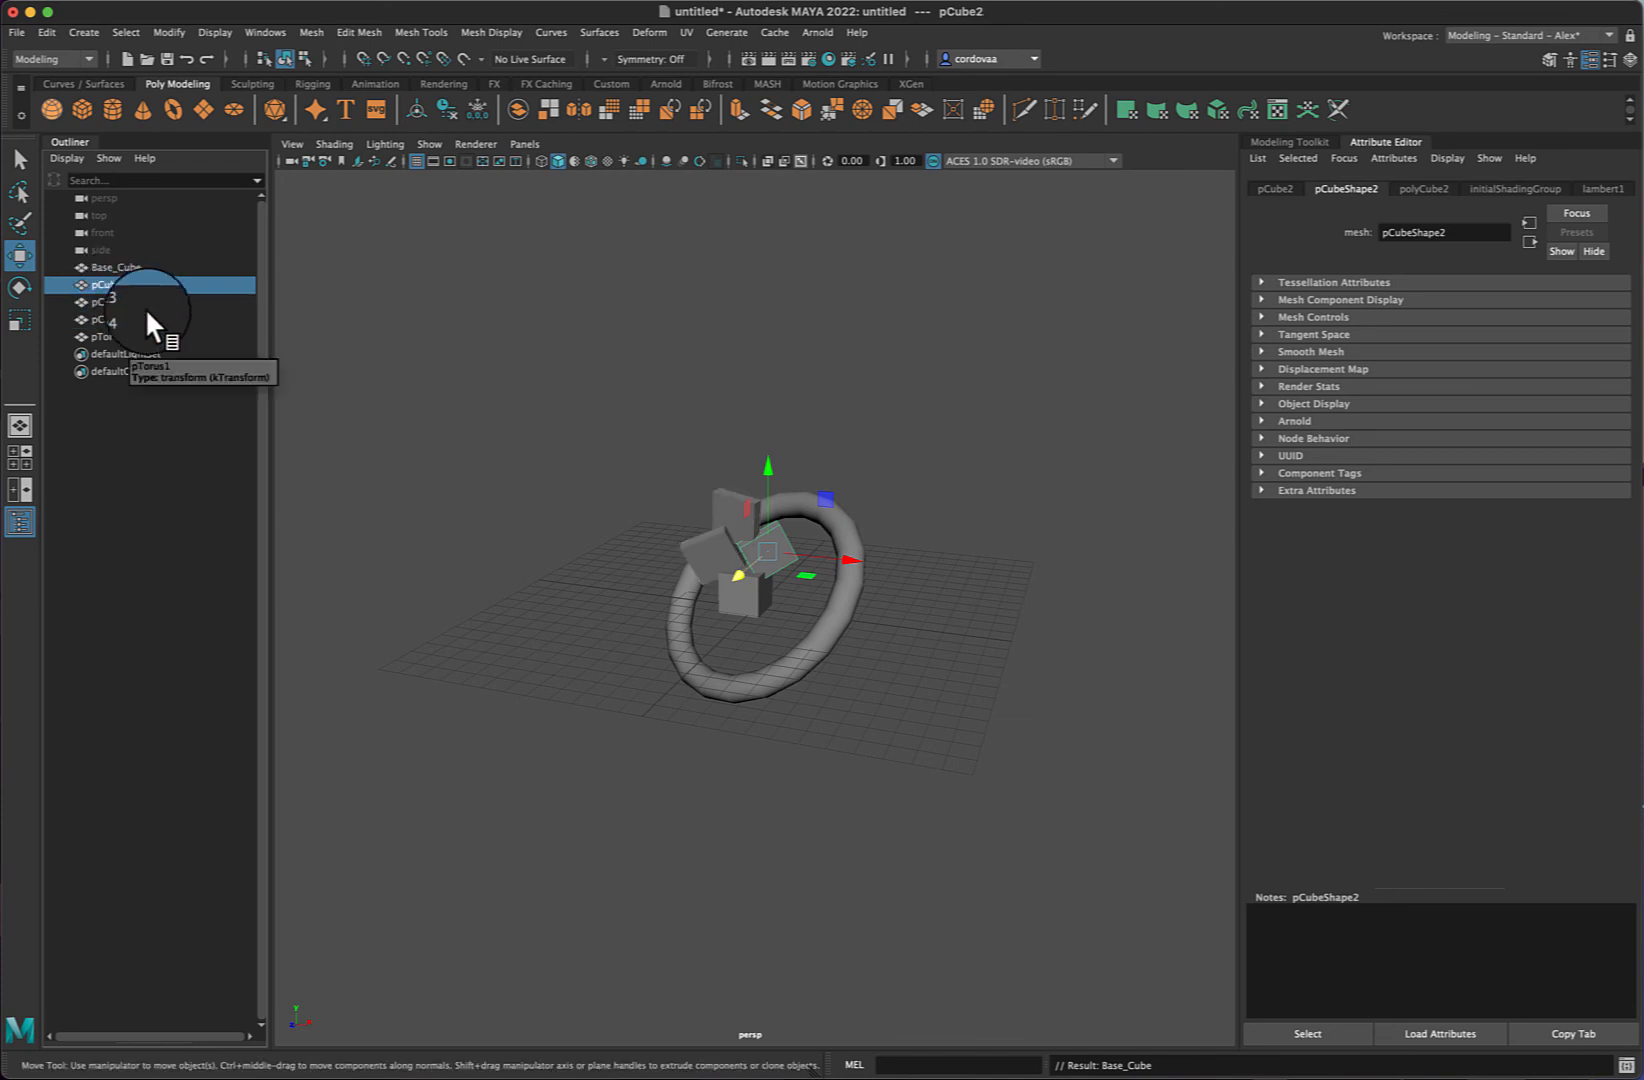
shift+click(112, 319)
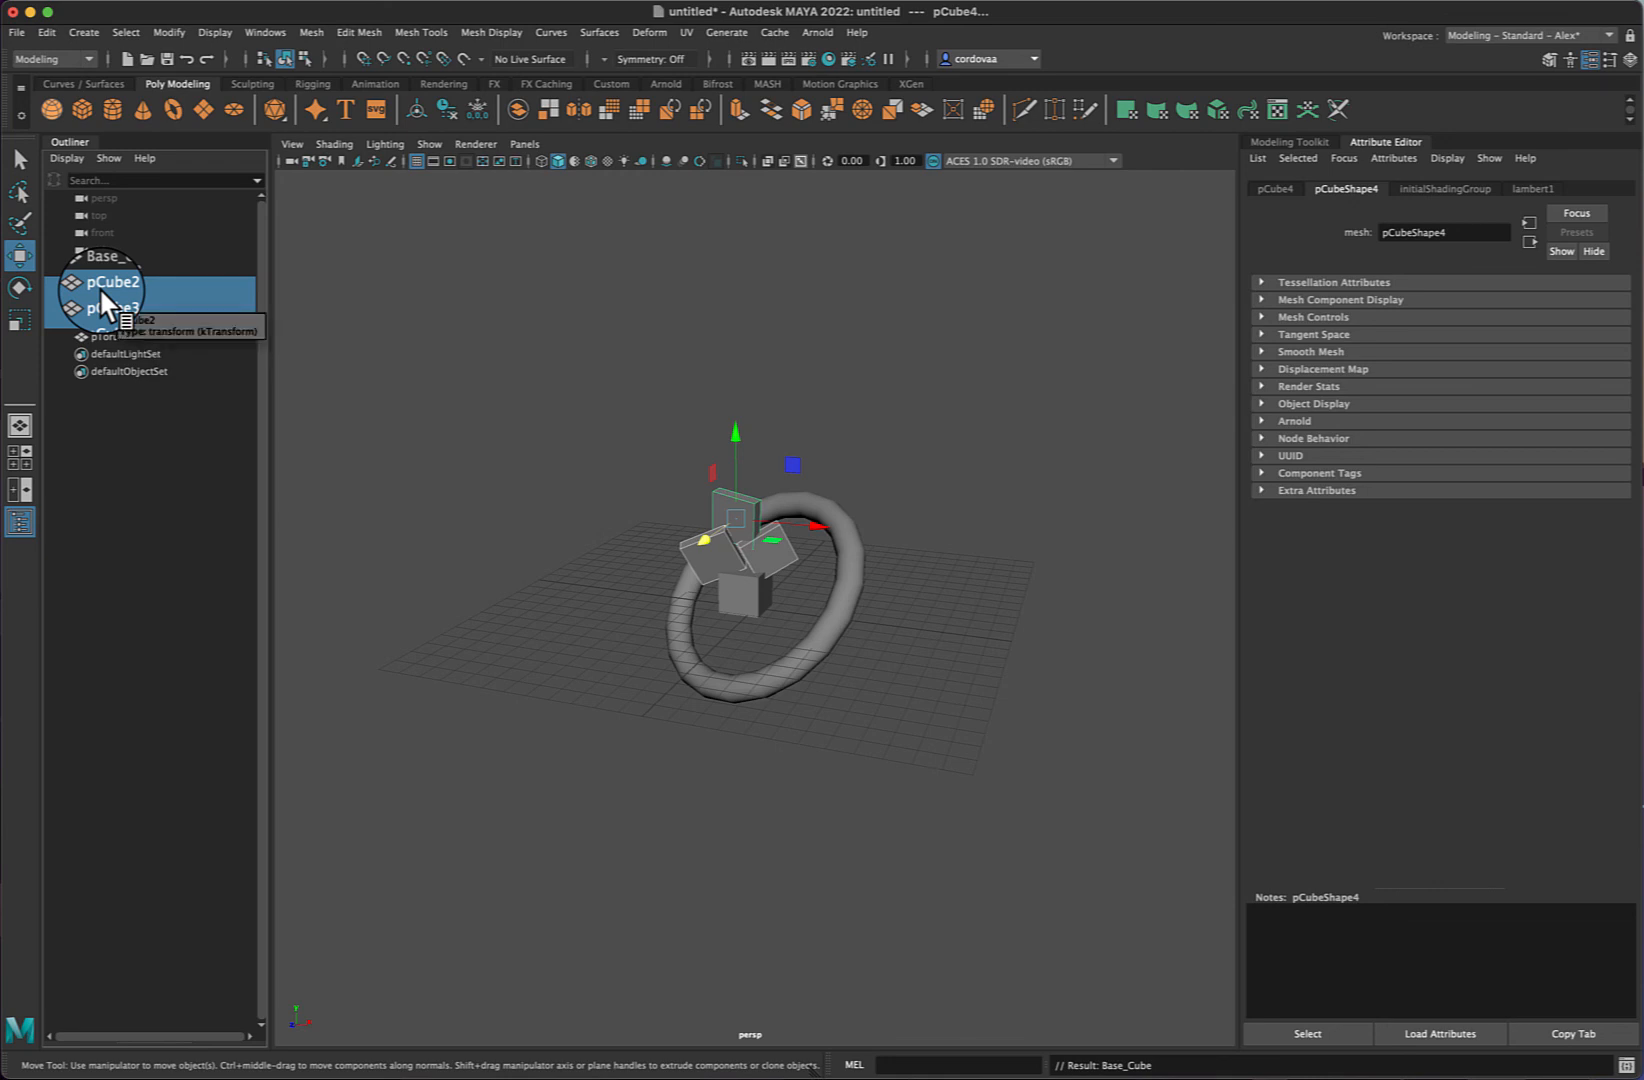
drag(99, 287, 102, 295)
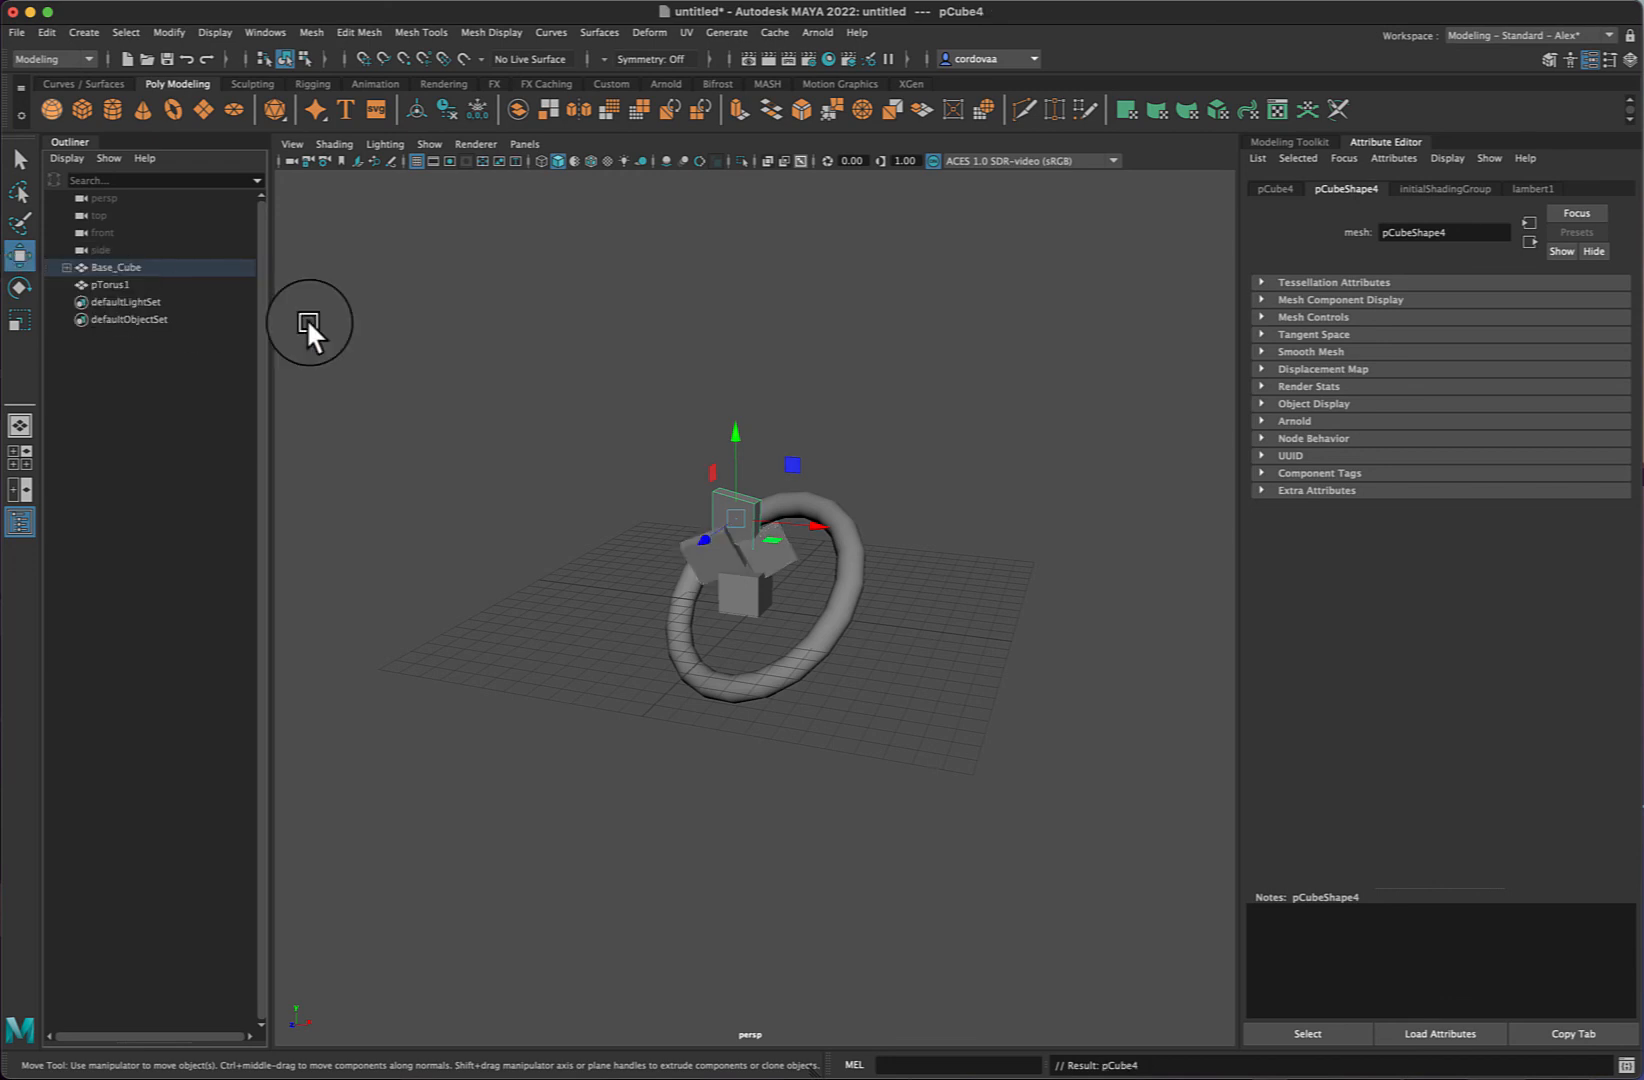
- Expand Base_Cube in the Outliner to view its child cubes, then select Base_Cube
scroll(305, 319, up, 1)
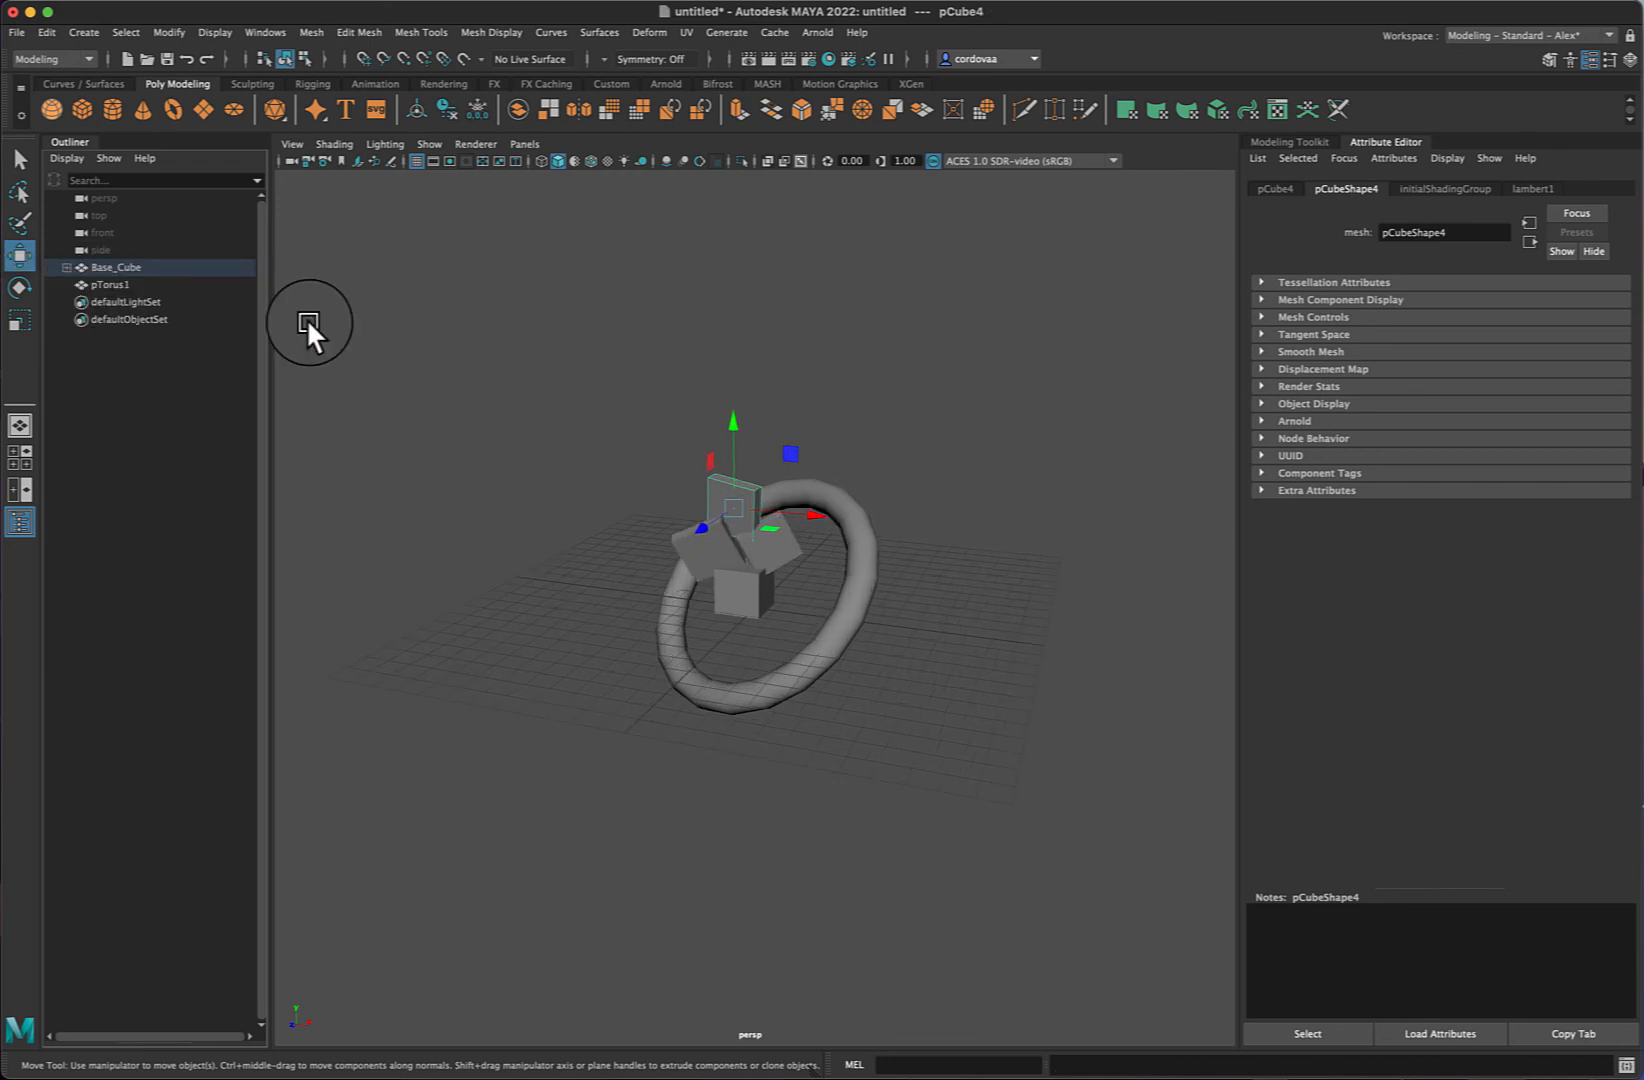
click(66, 267)
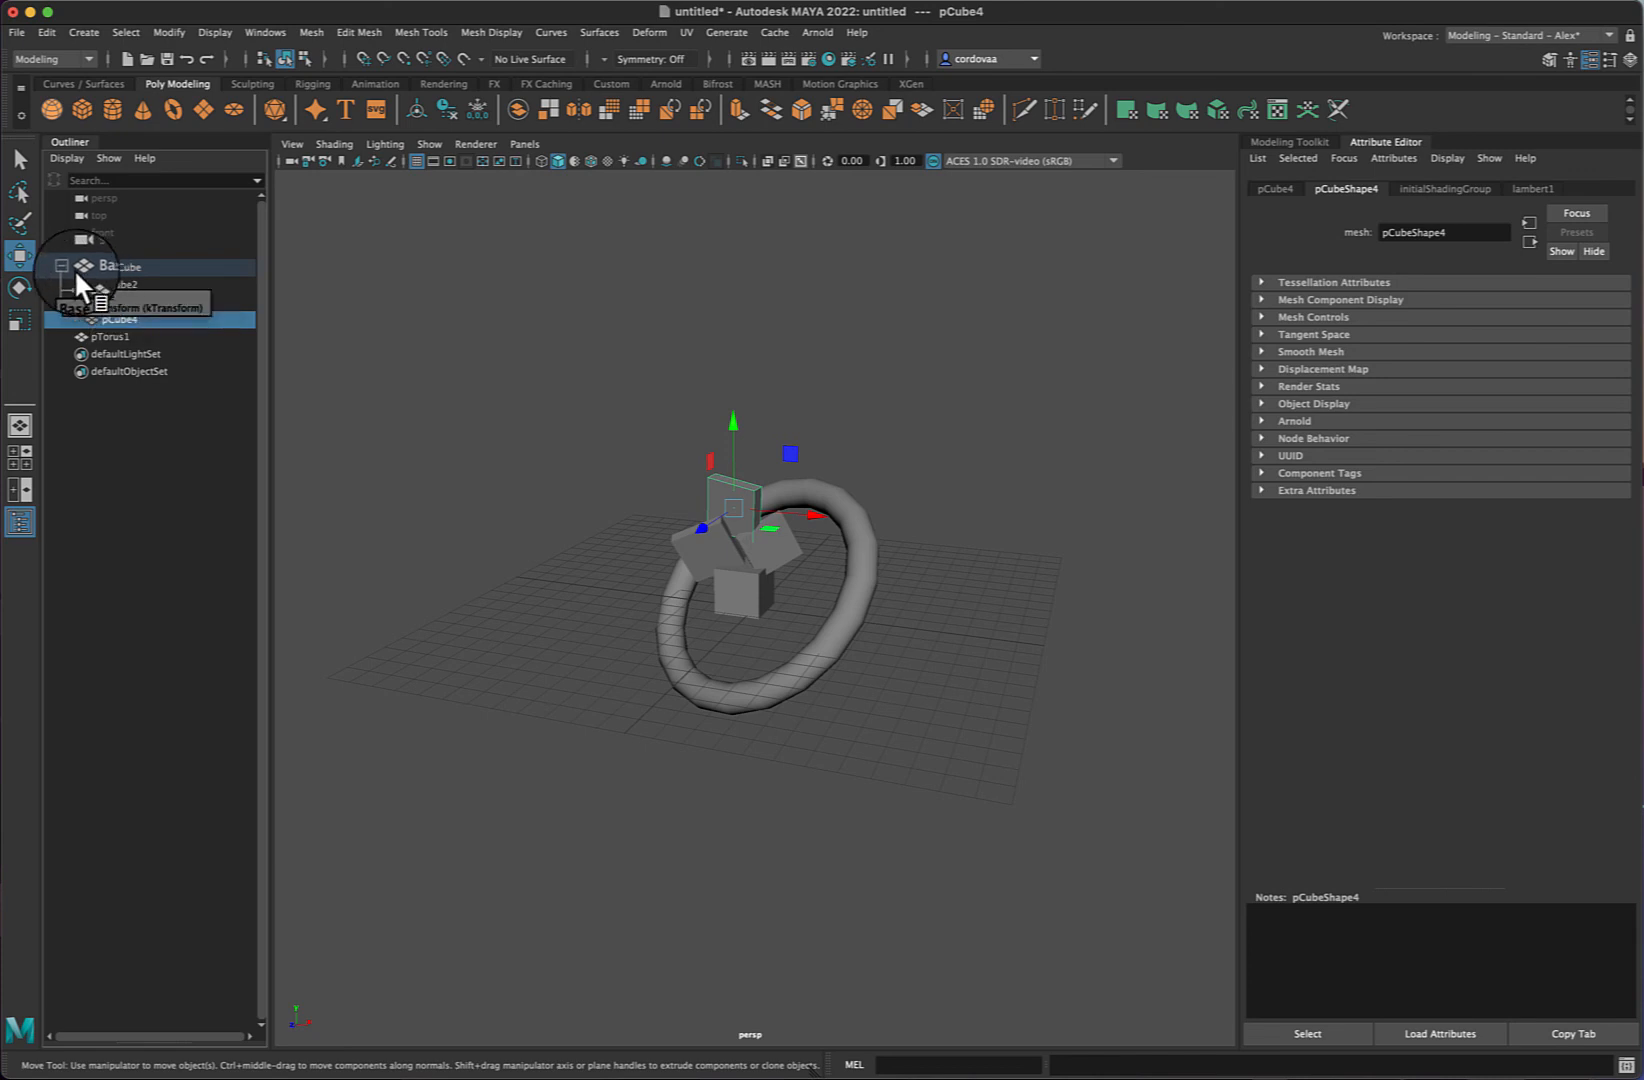
click(63, 265)
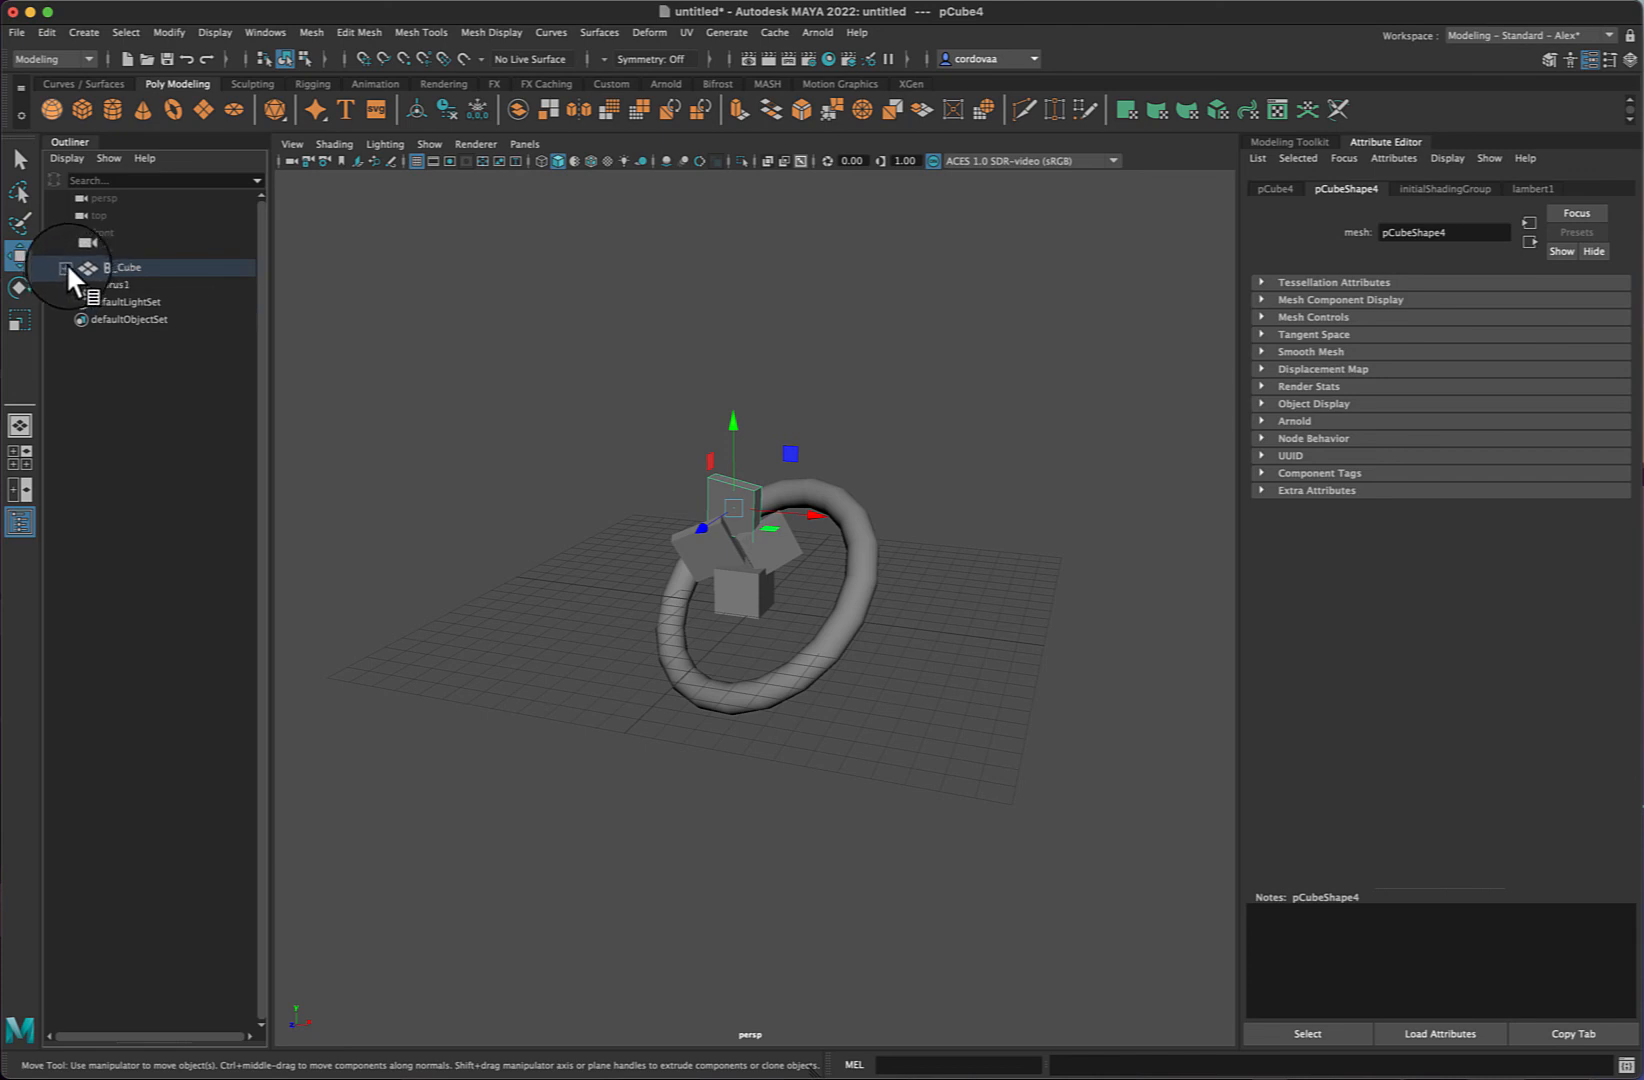
click(64, 267)
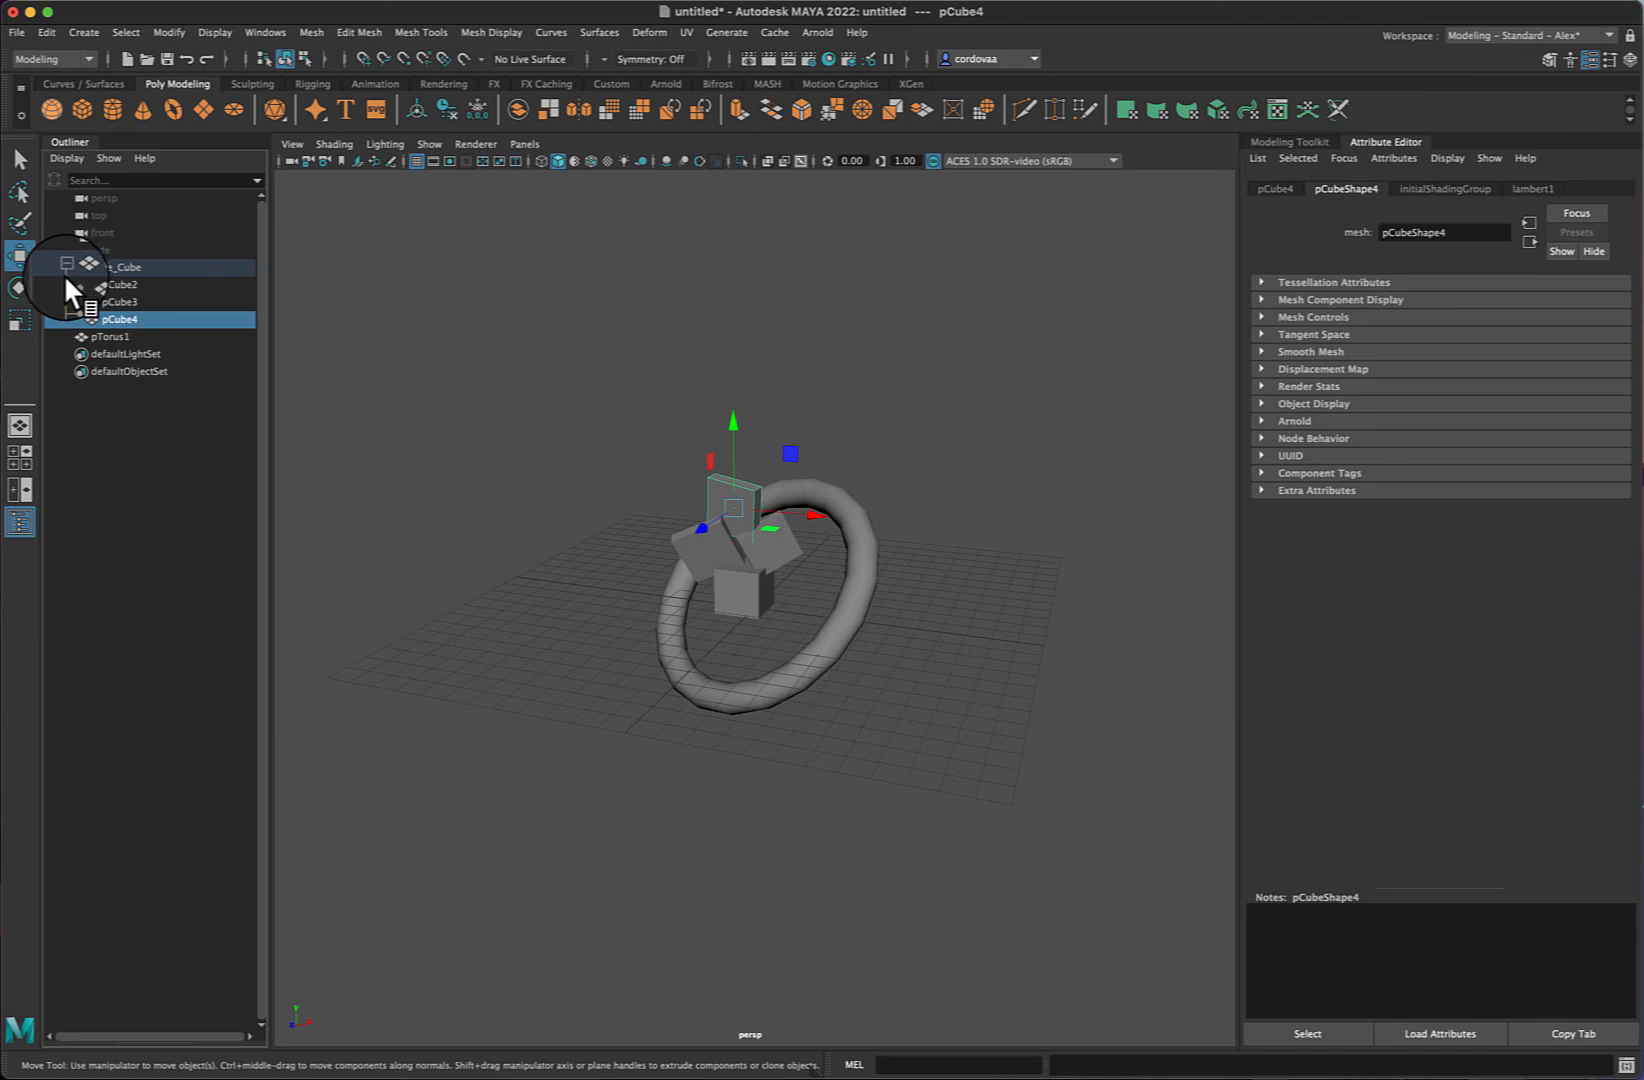
click(156, 268)
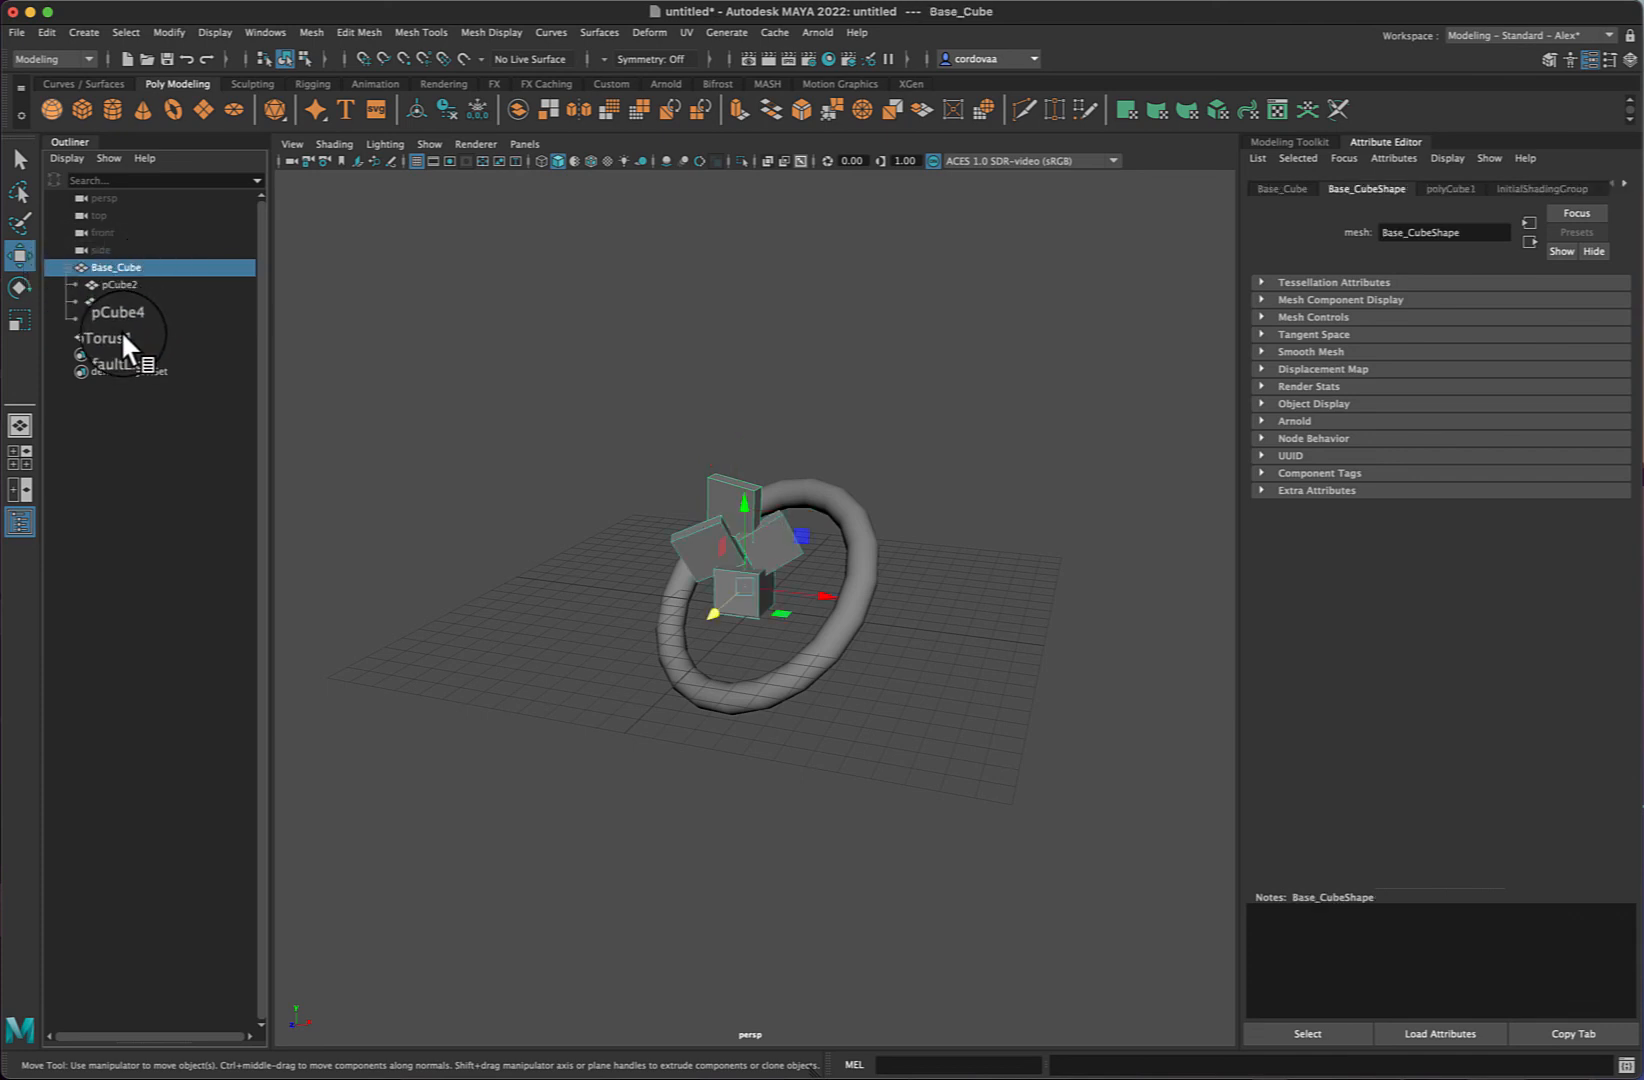